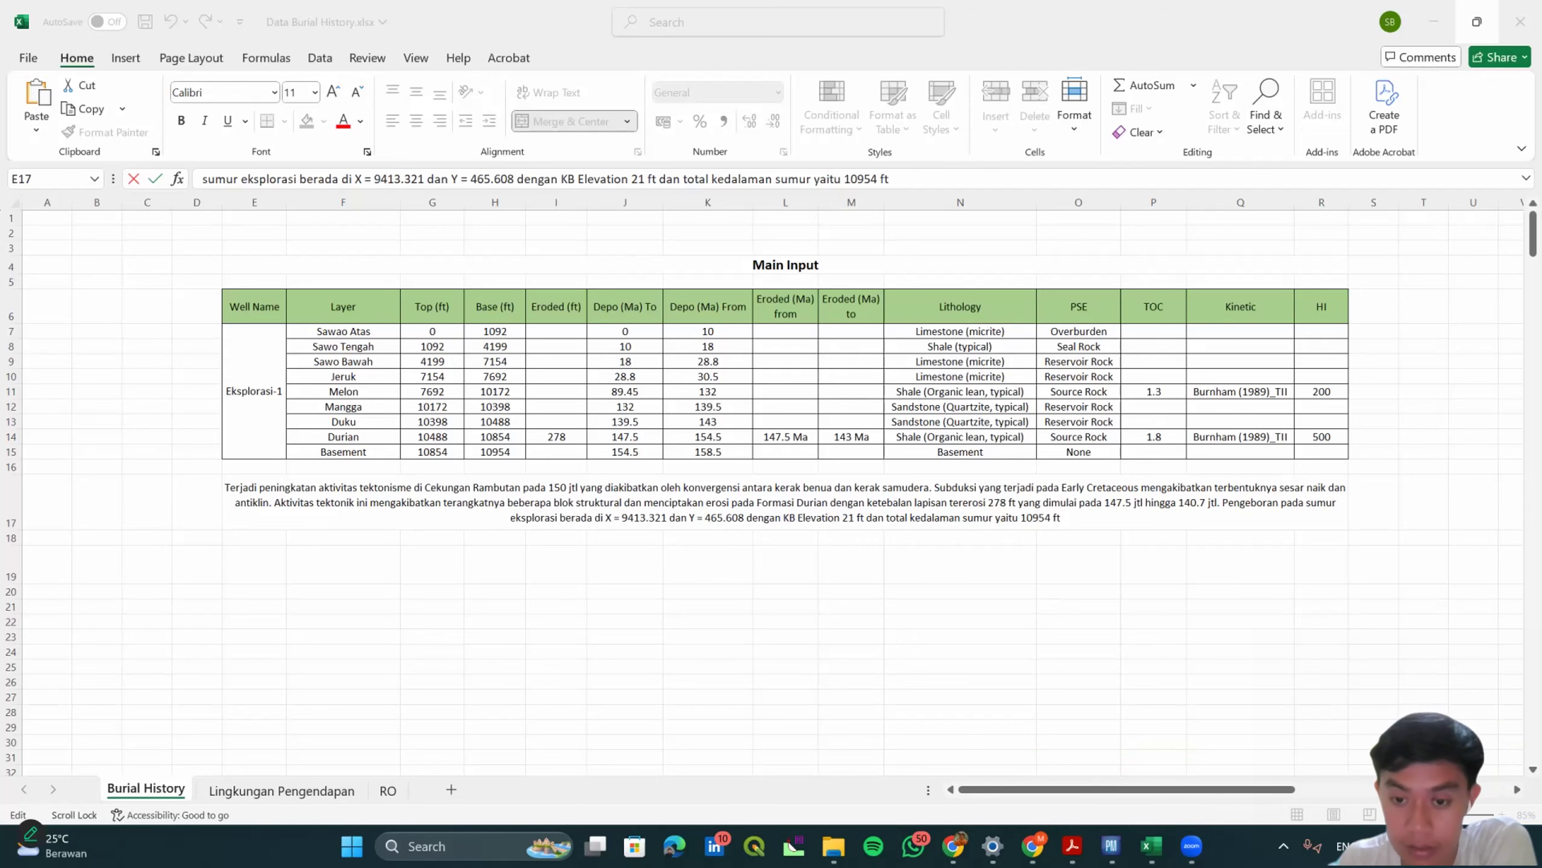
# Switch to PetroMod and open the Well Editor full-screen in its table view.
pyautogui.moveTo(1111, 845)
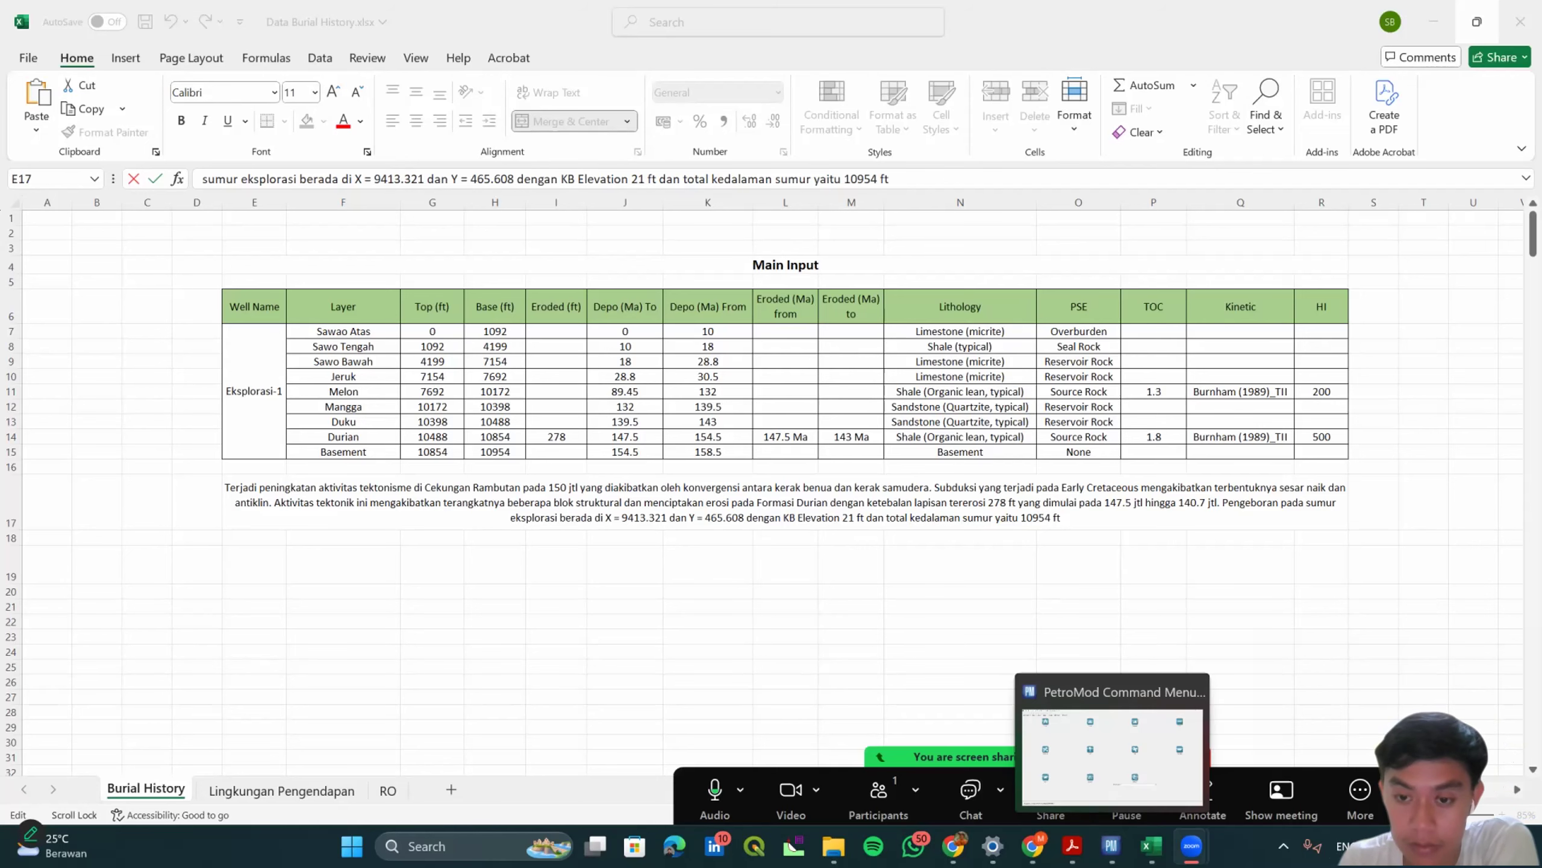
pyautogui.click(1111, 846)
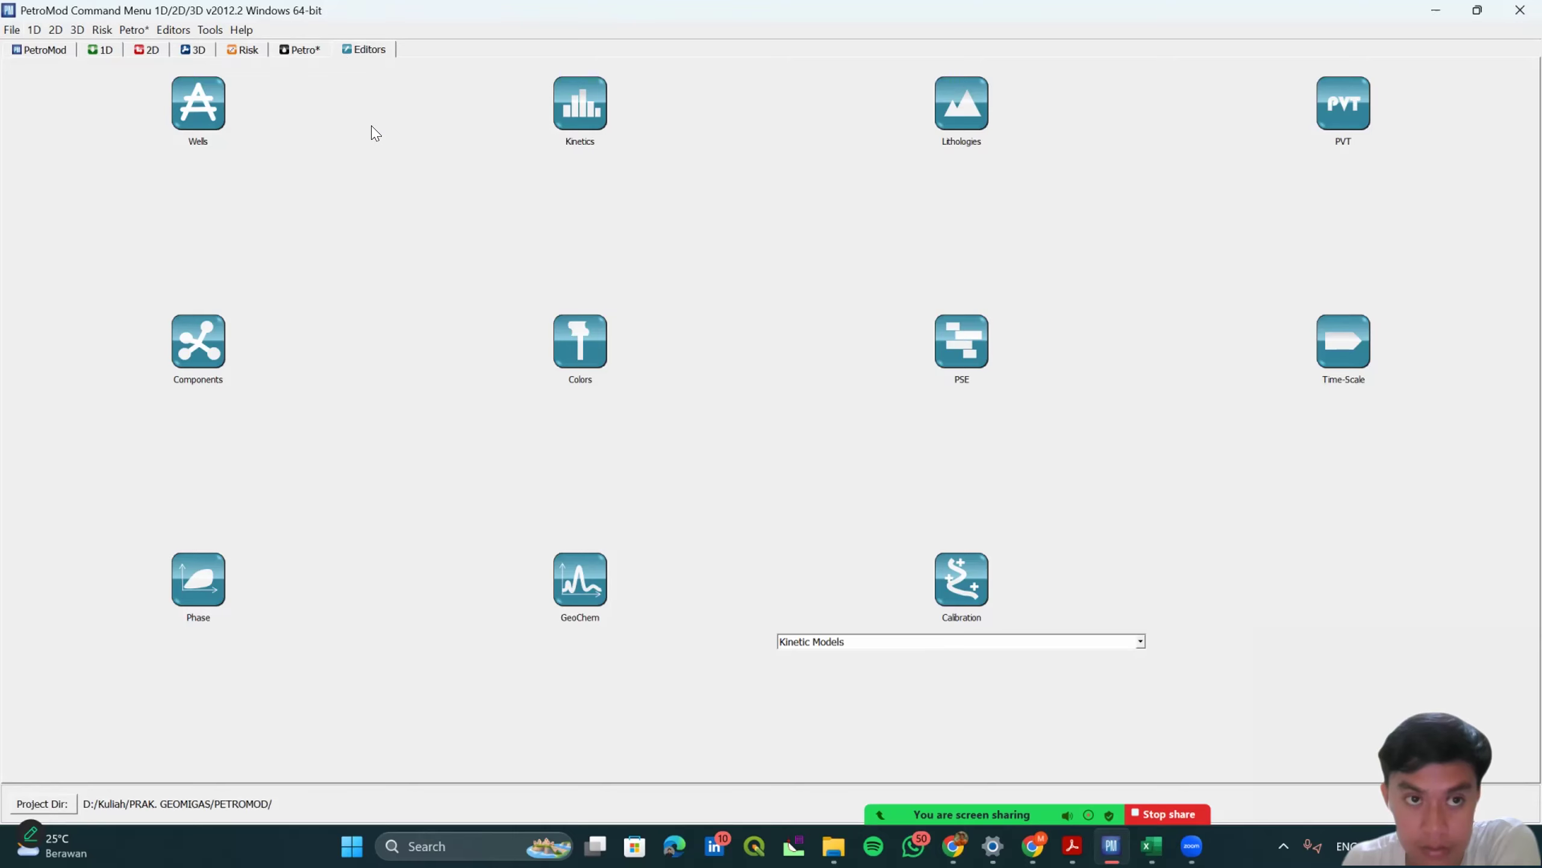
pyautogui.click(216, 96)
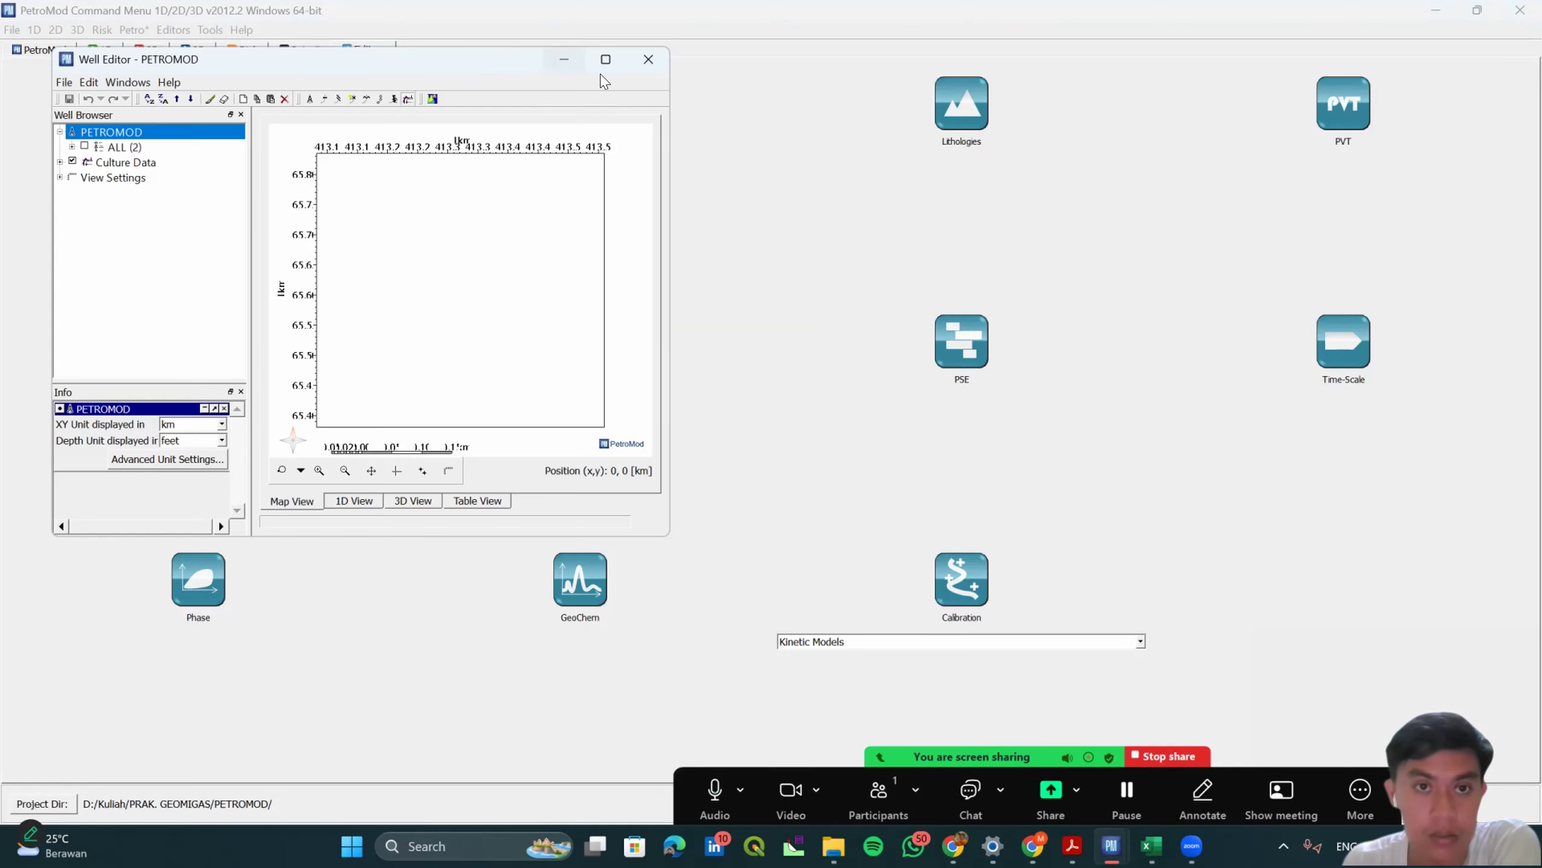
pyautogui.click(605, 59)
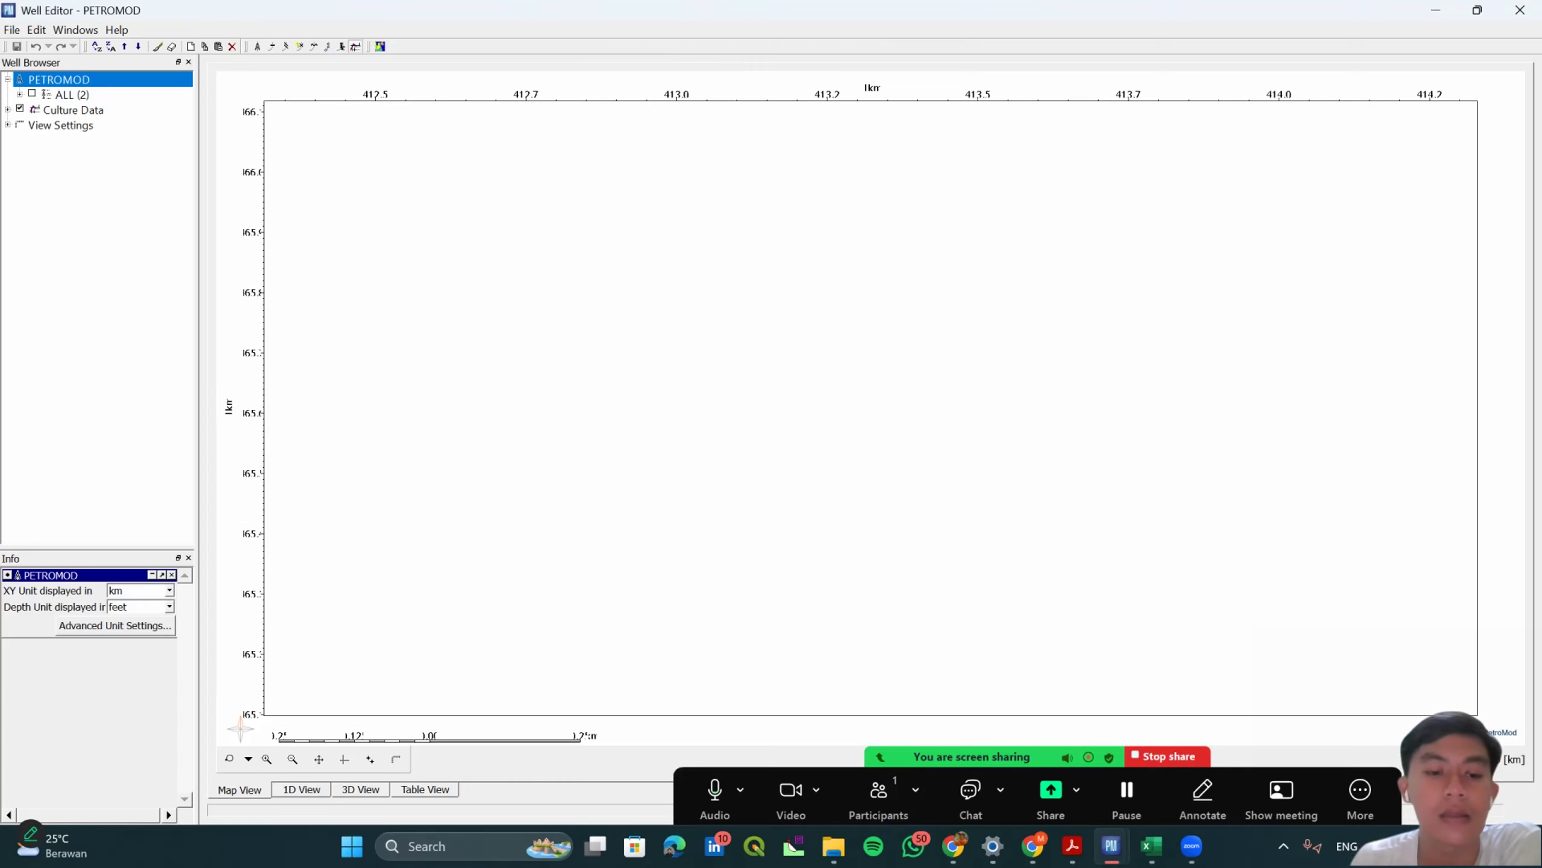
pyautogui.click(425, 789)
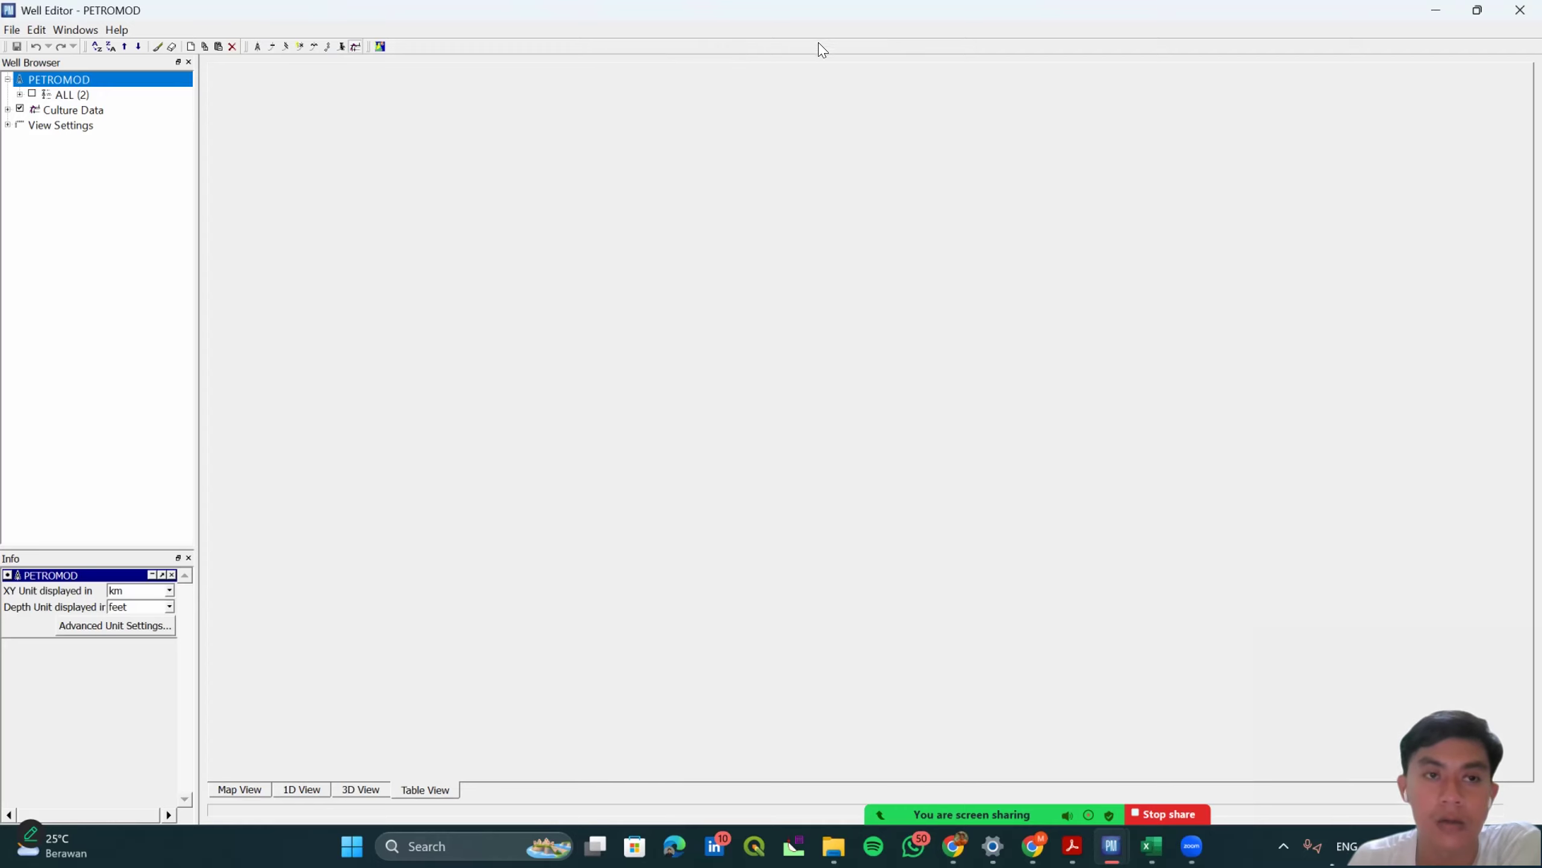
# Create a new well list and add a well with TUTORIAL as both its well name and alternative name.
pyautogui.click(190, 49)
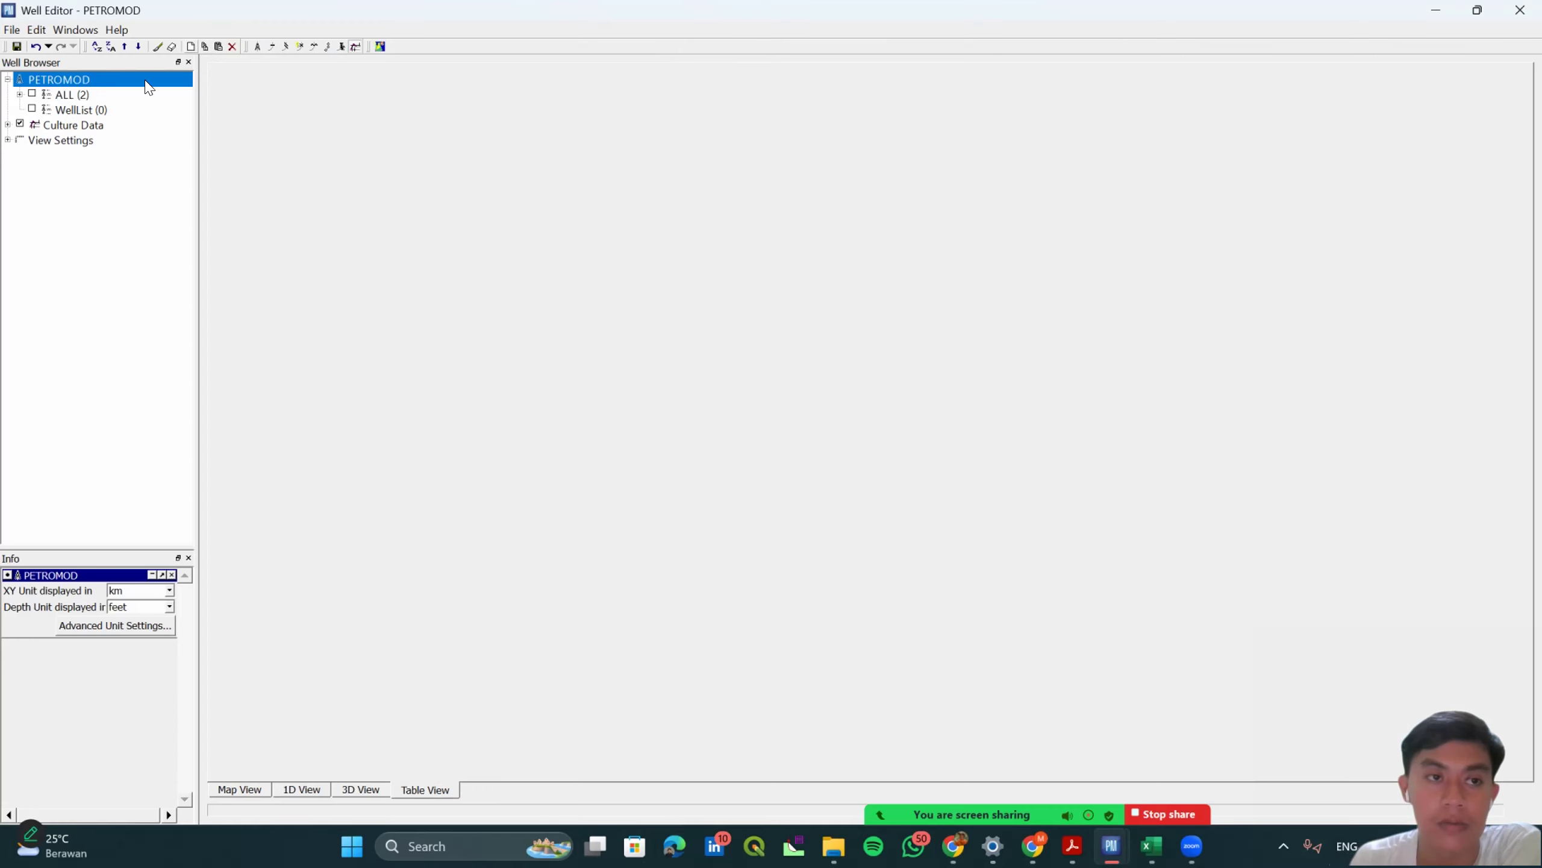
pyautogui.click(95, 111)
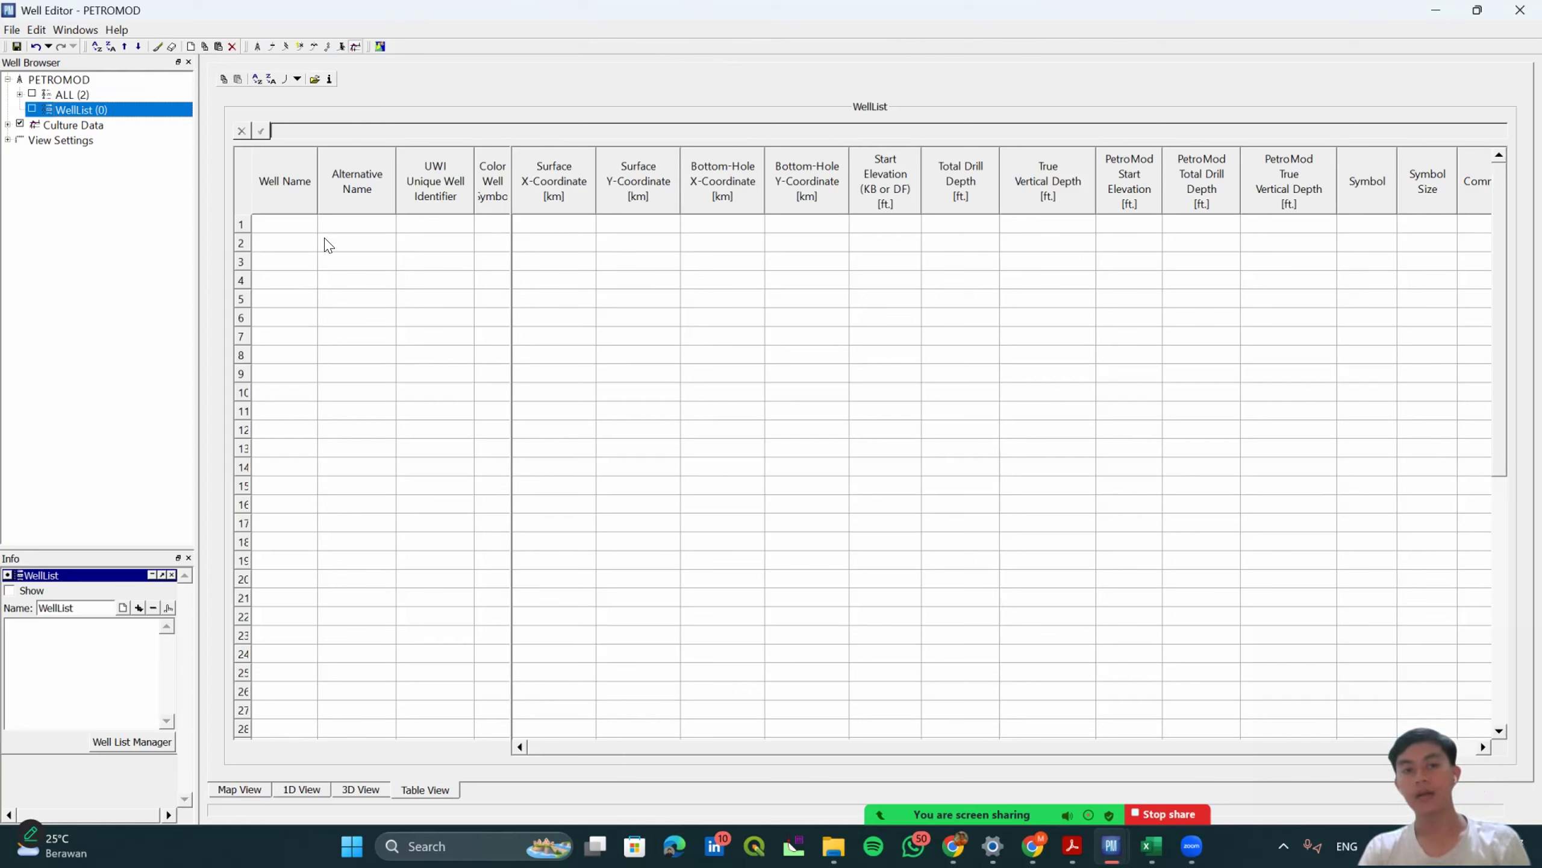
pyautogui.click(304, 226)
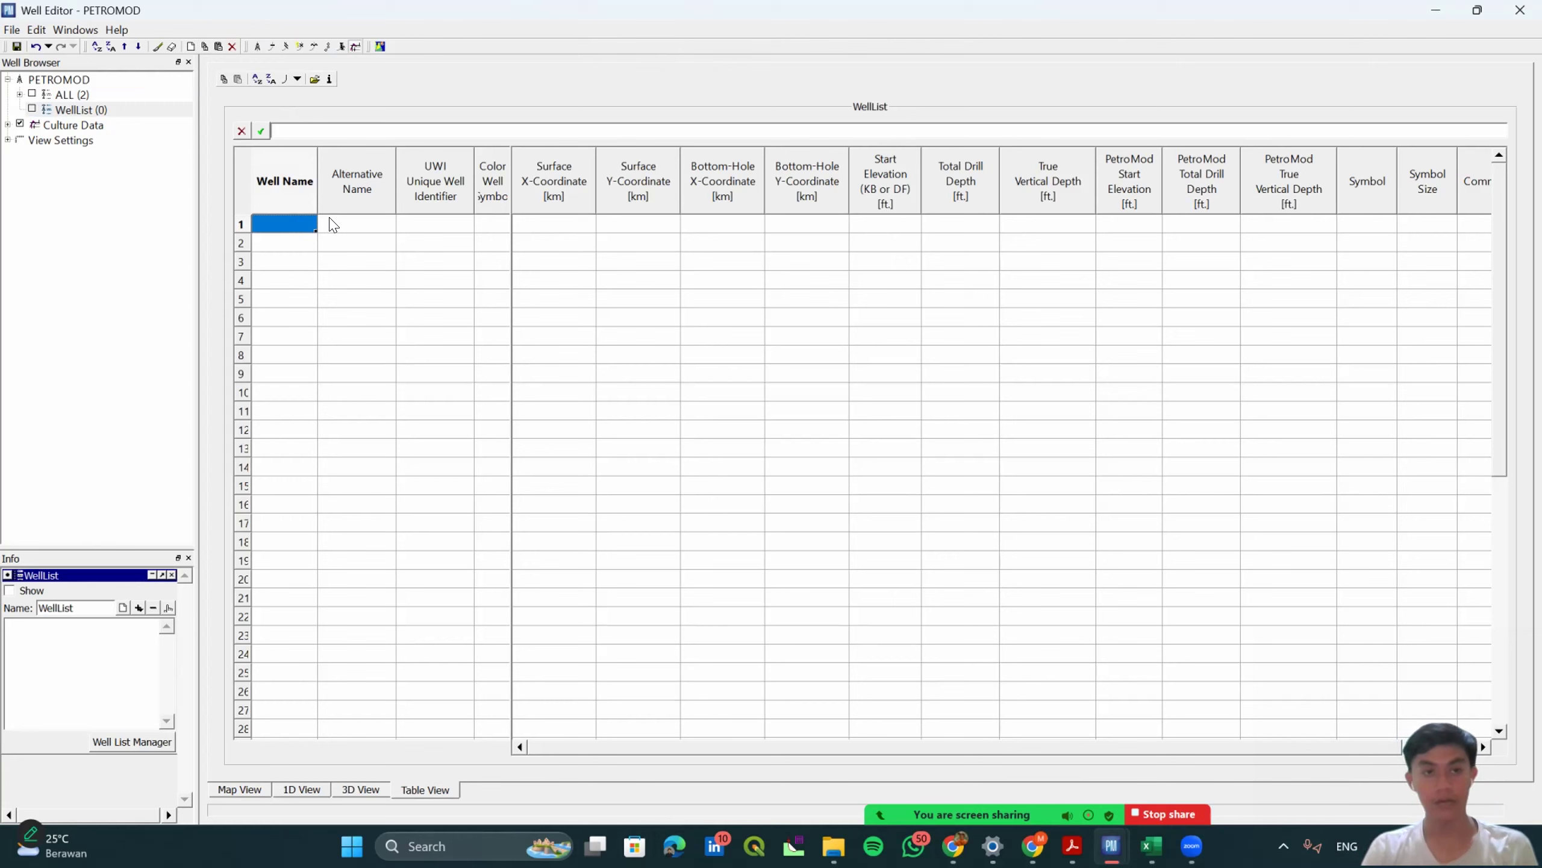
pyautogui.press('capslock')
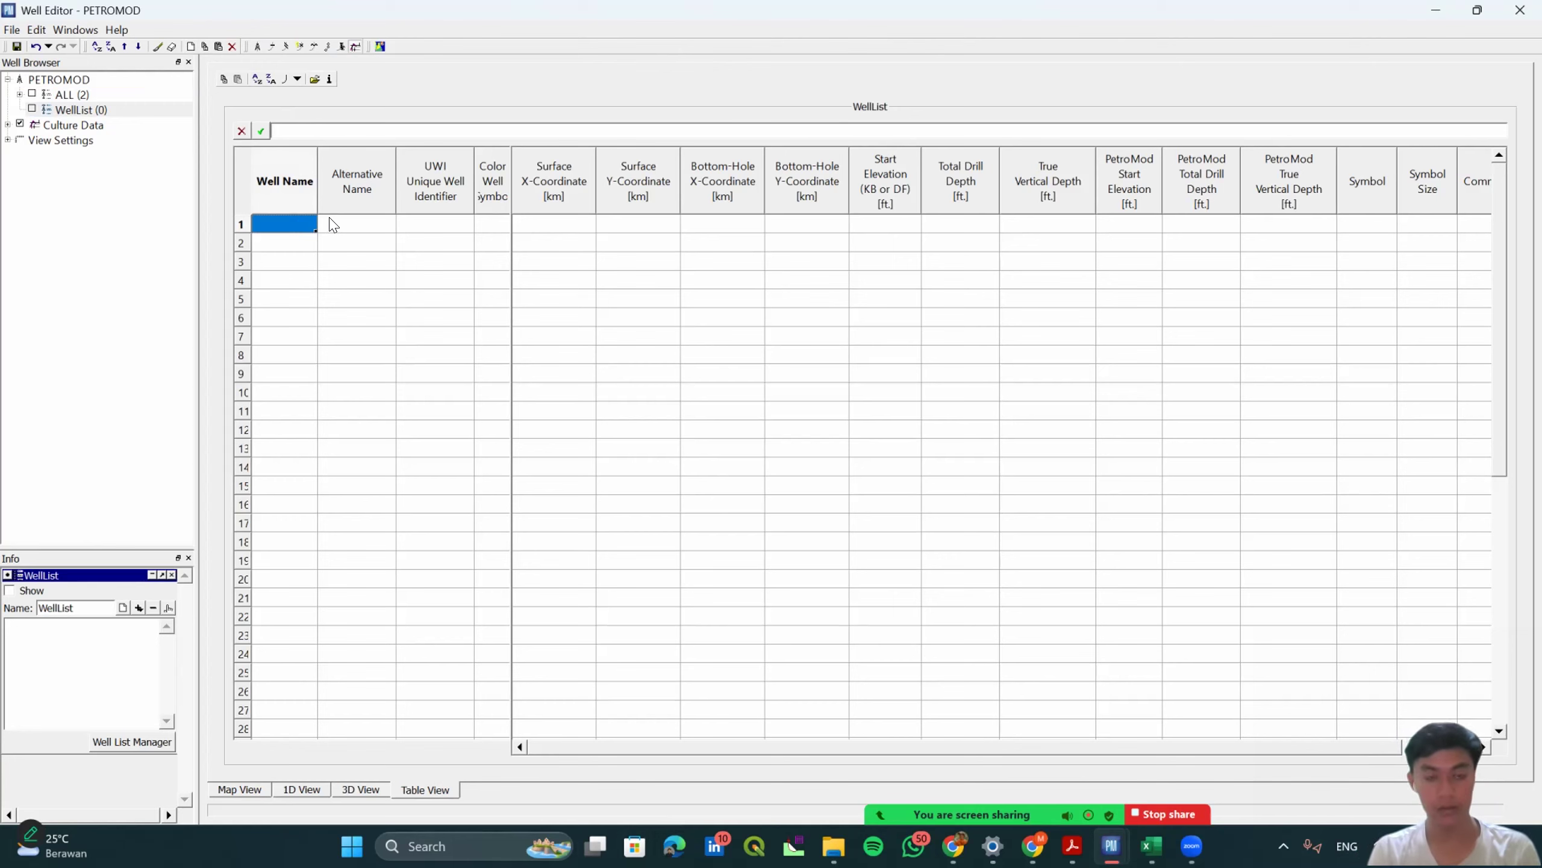
pyautogui.write('TUTORIAL')
pyautogui.click(389, 230)
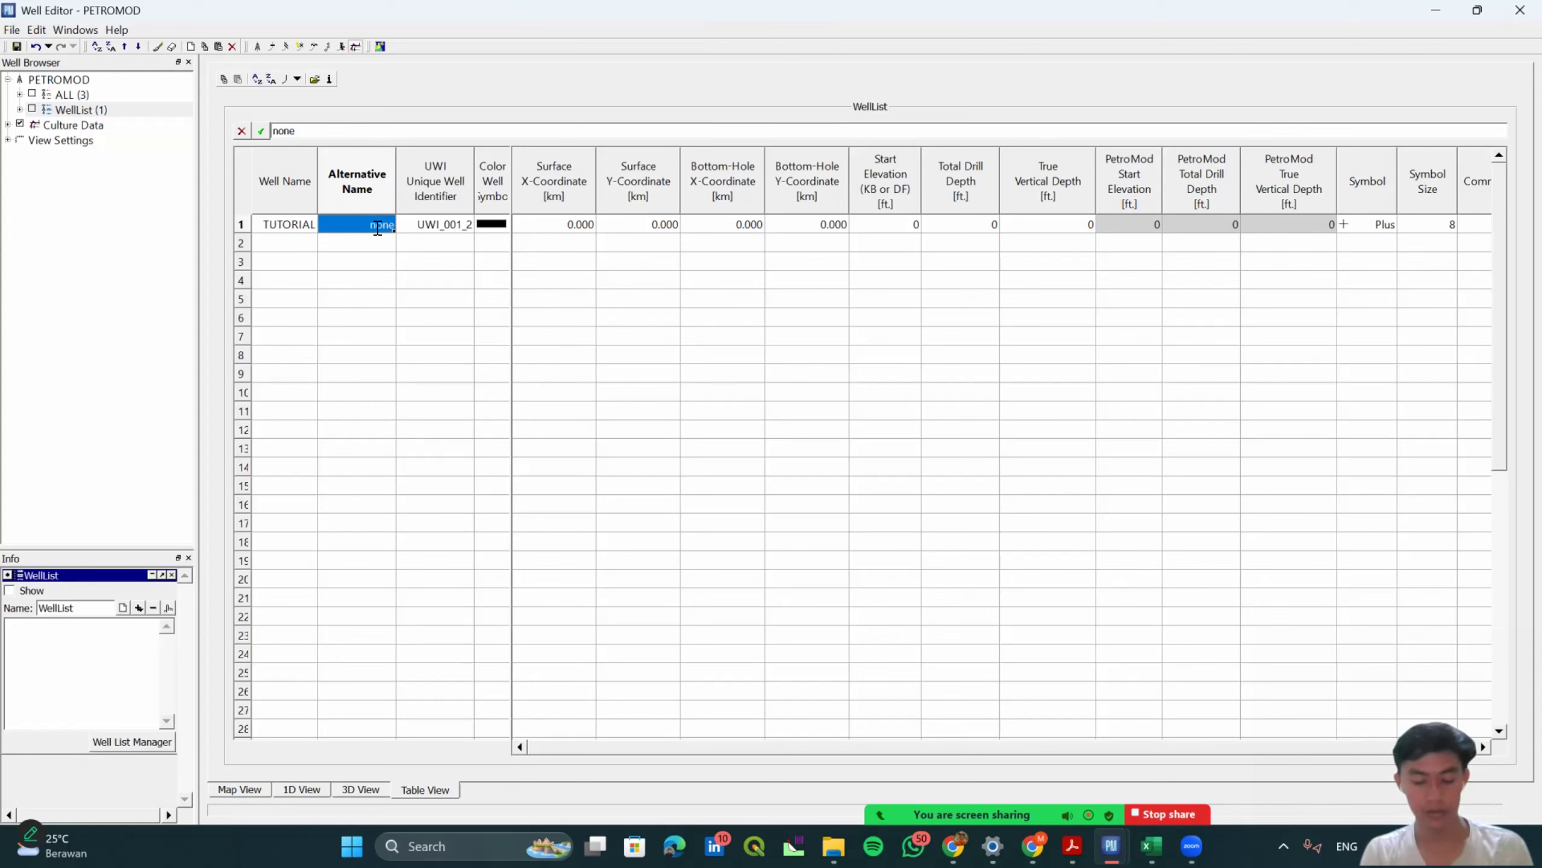
pyautogui.write('TUTORIAL')
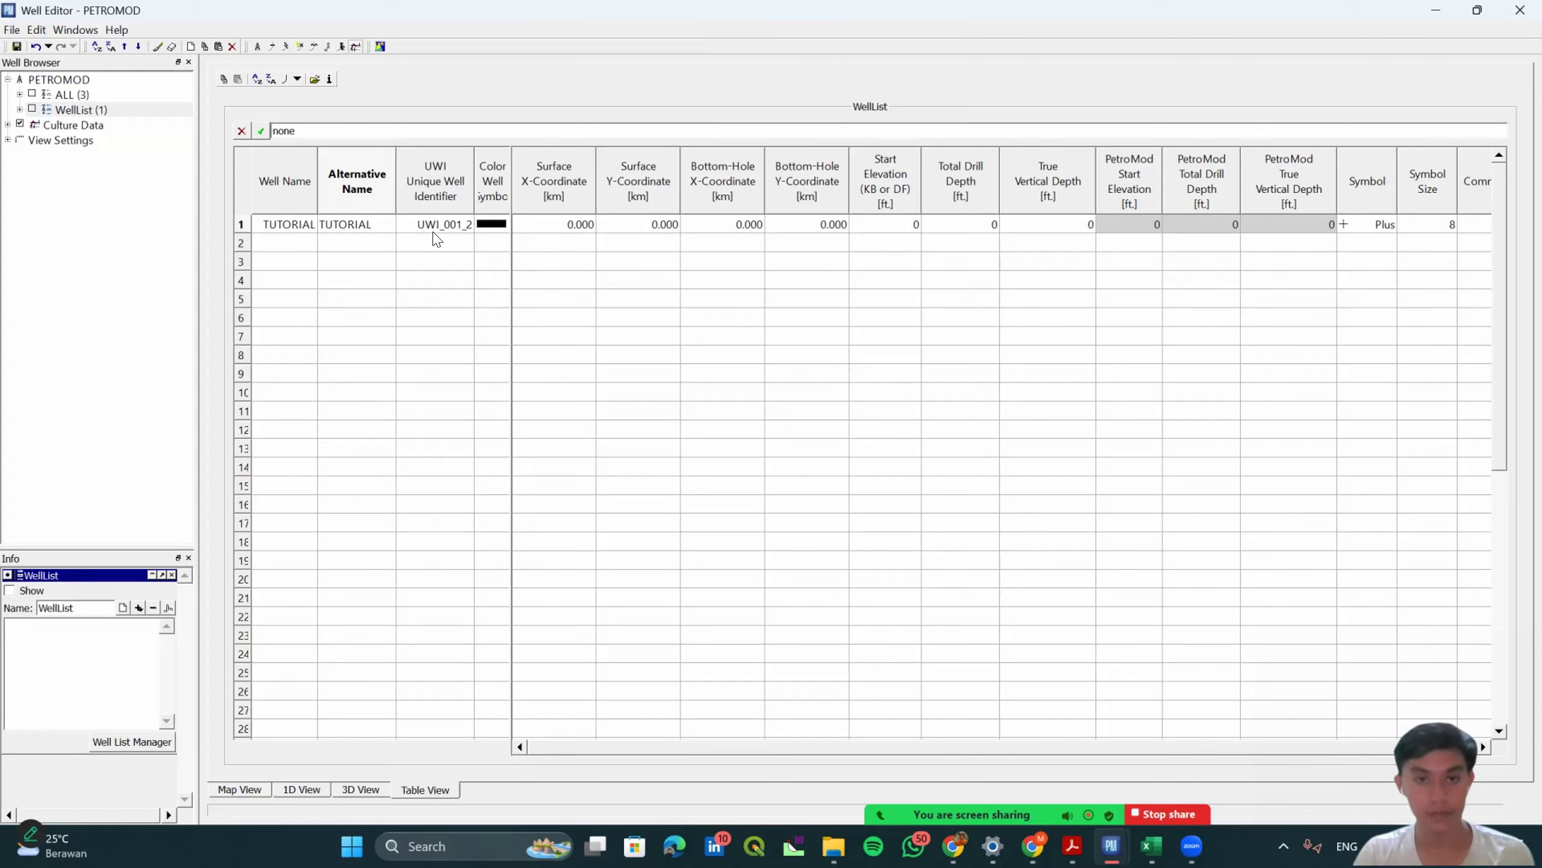
# Copy the X value 9413.321 from the Excel well description into the TUTORIAL well's surface X-coordinate in the Well Editor.
pyautogui.click(583, 223)
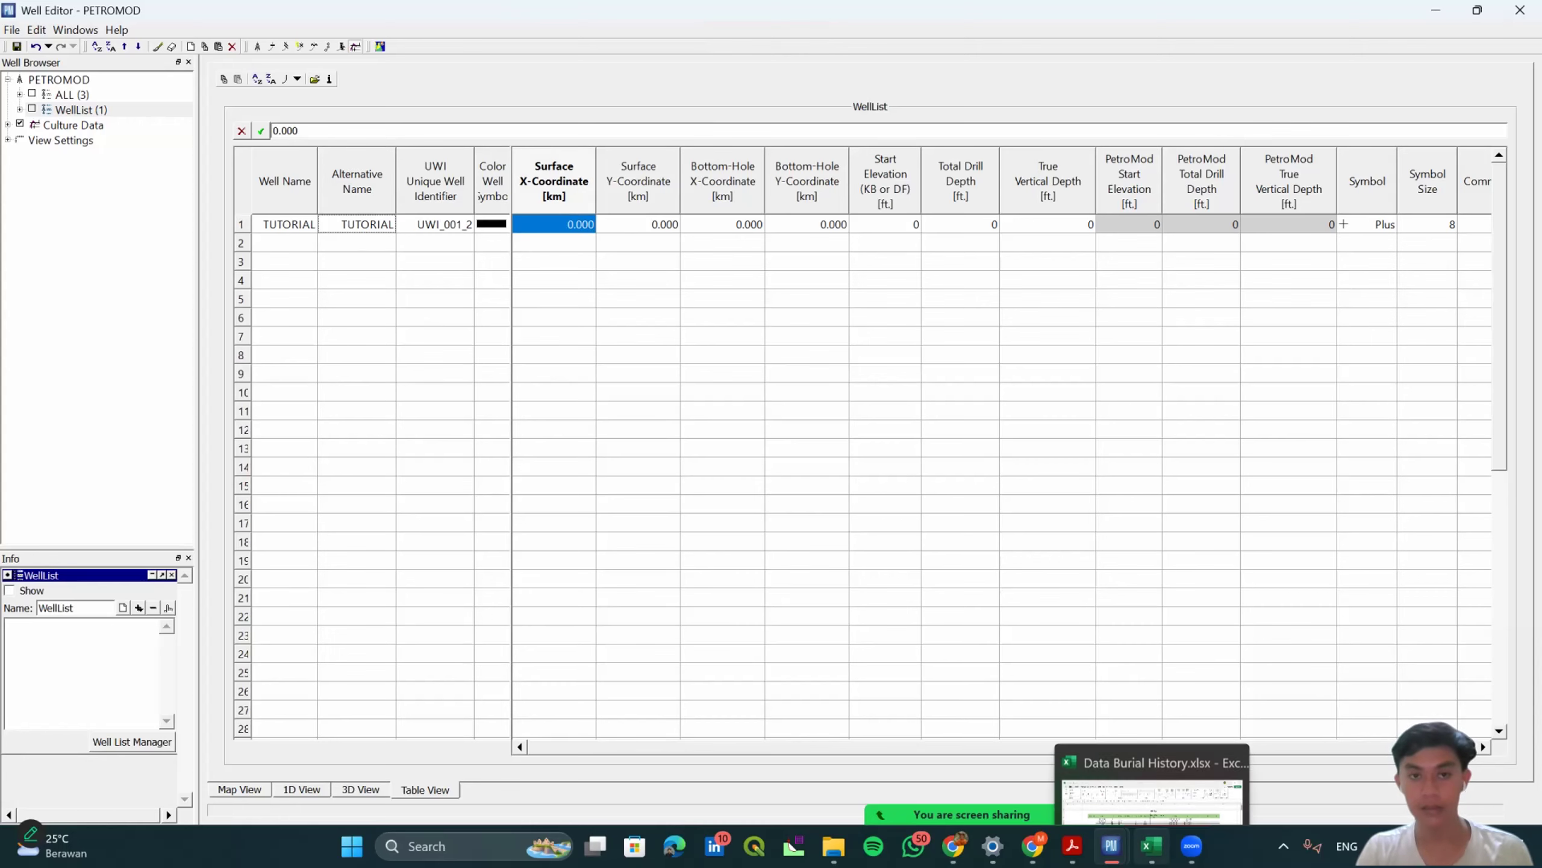
pyautogui.click(1151, 846)
pyautogui.click(612, 521)
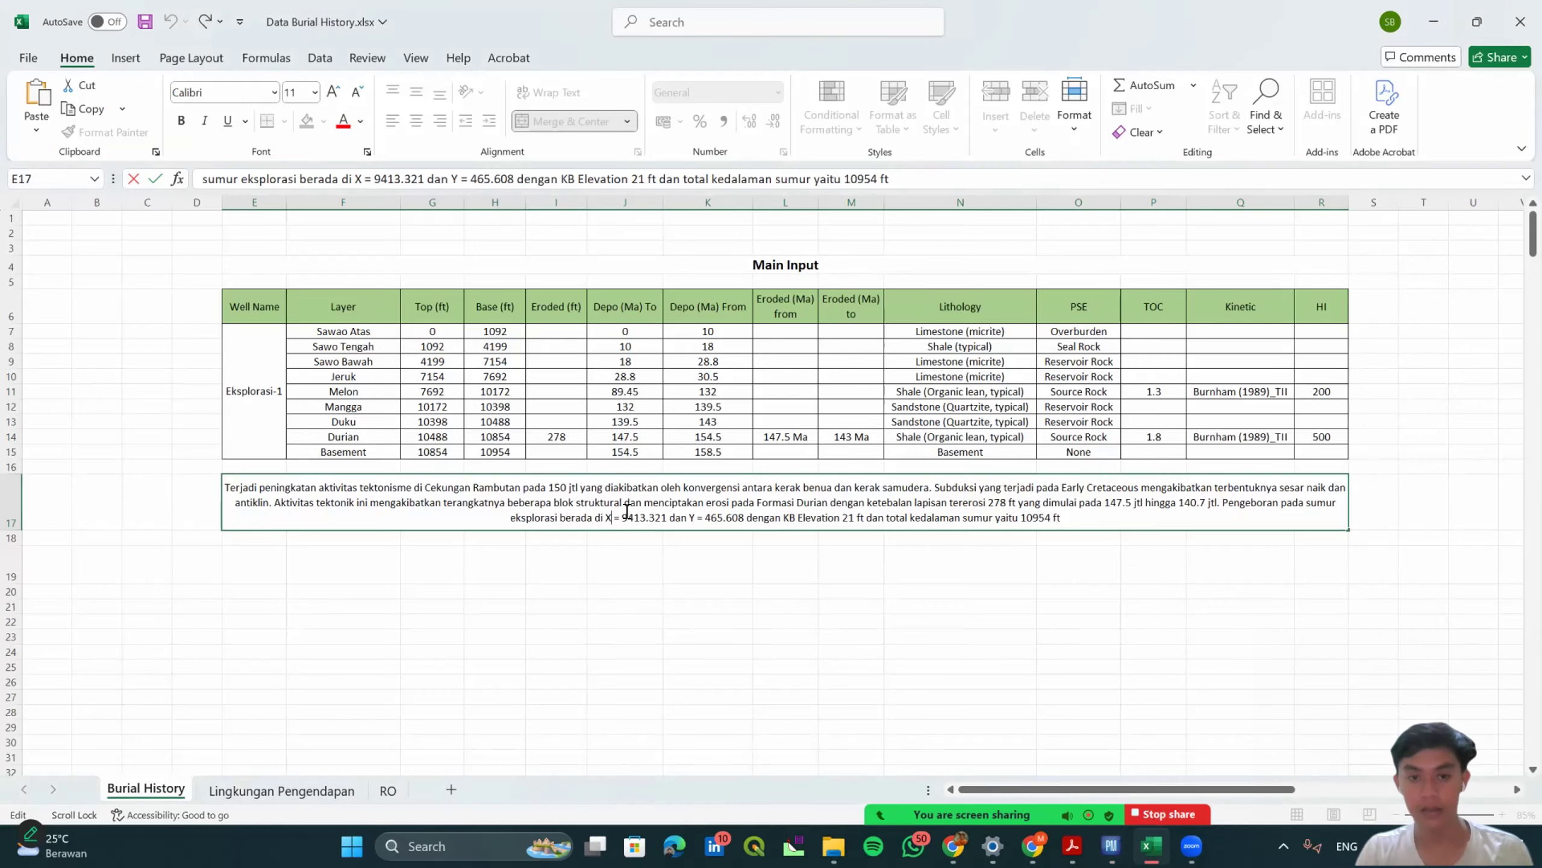
pyautogui.moveTo(622, 517); pyautogui.dragTo(667, 520)
pyautogui.hotkey('ctrl', 'c')
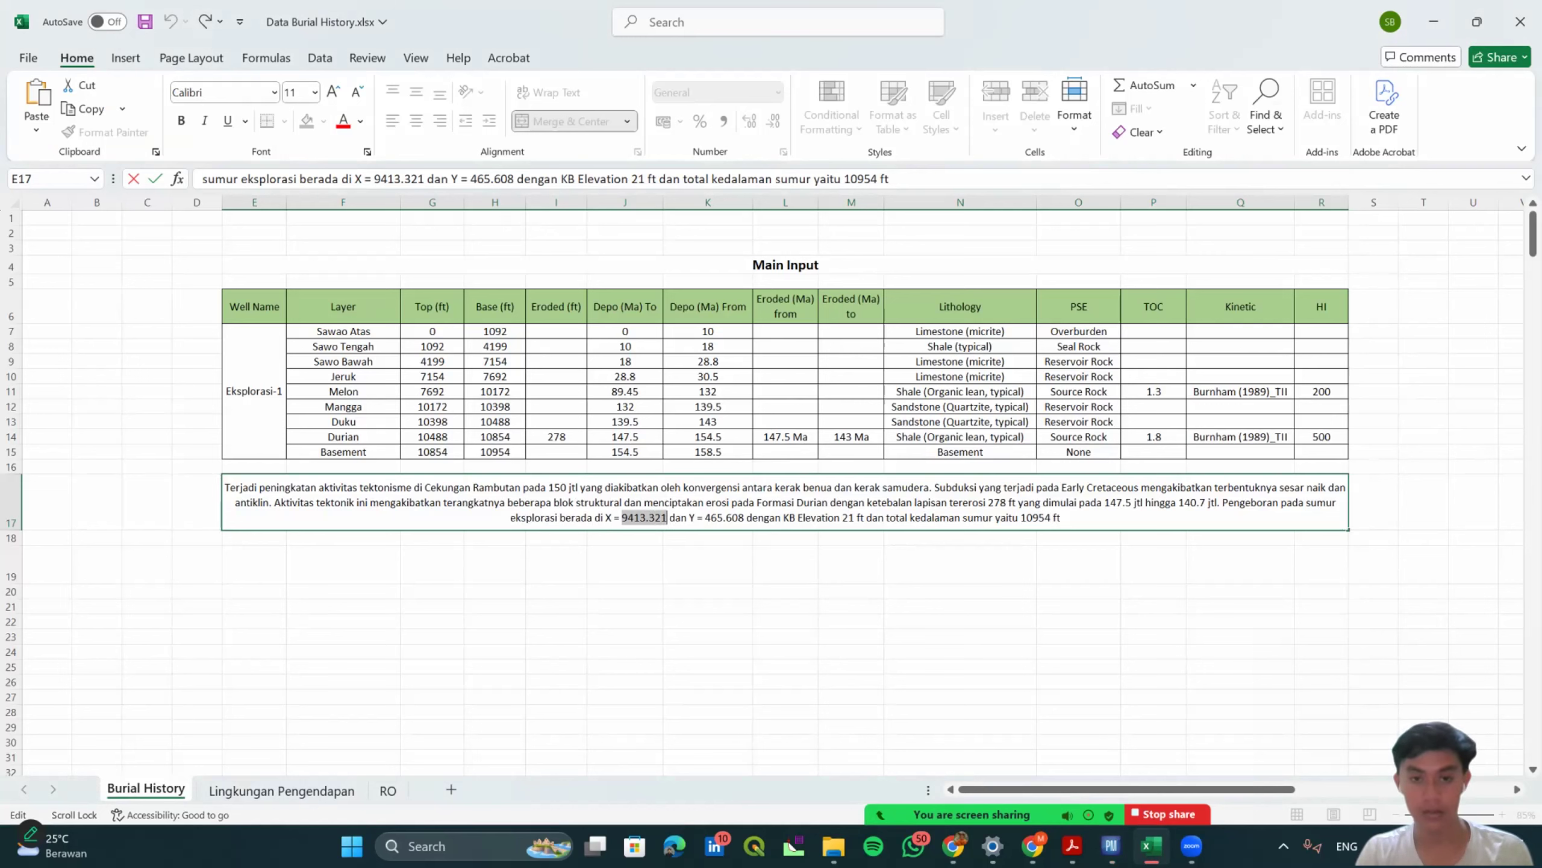
pyautogui.click(1111, 845)
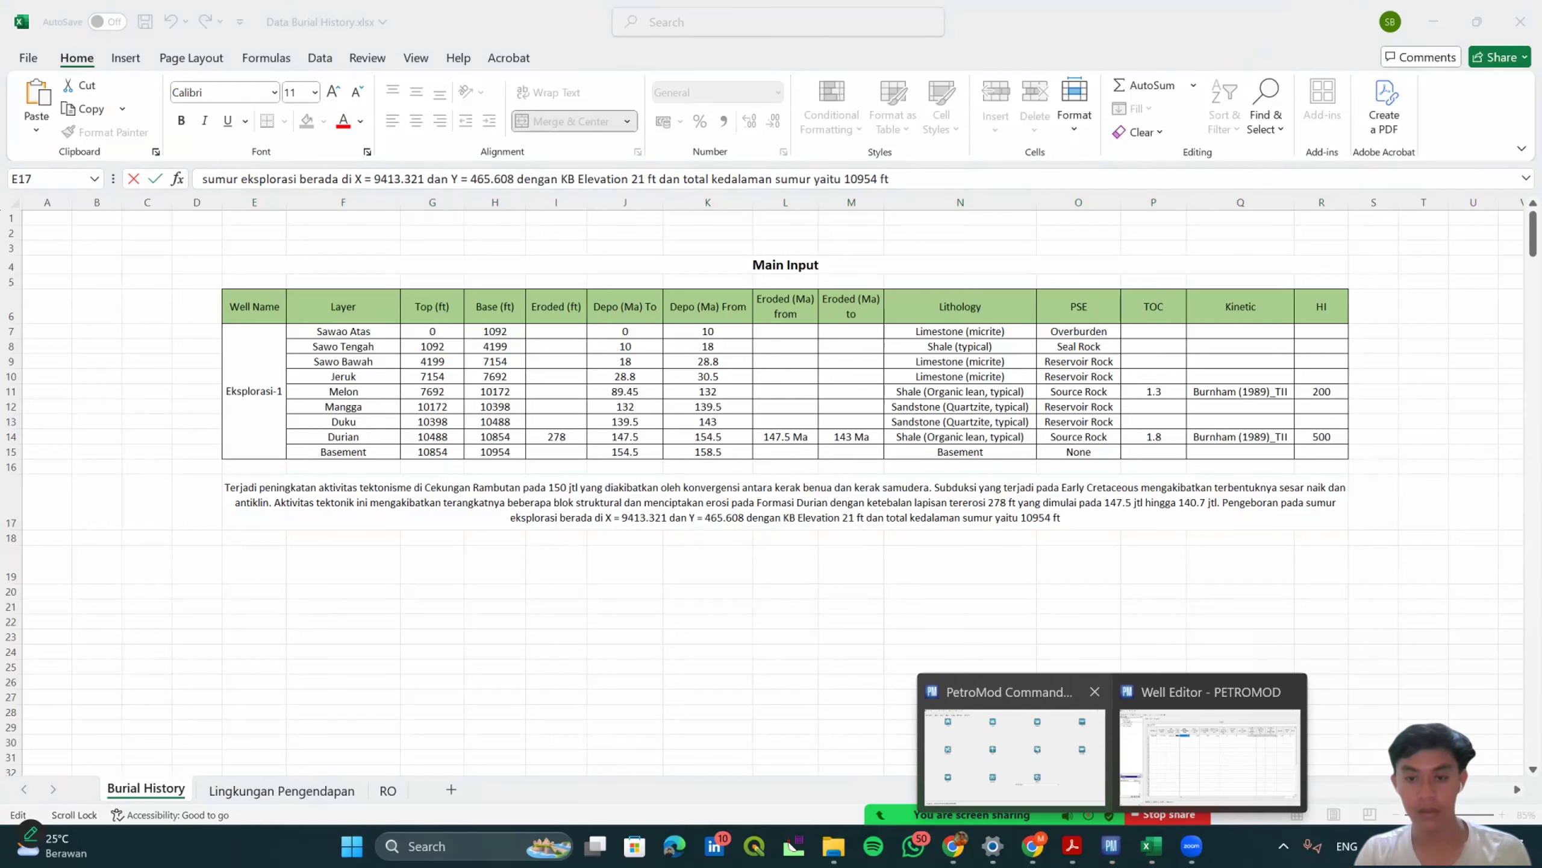
pyautogui.click(1208, 756)
pyautogui.click(581, 224)
pyautogui.rightClick(578, 223)
pyautogui.click(671, 299)
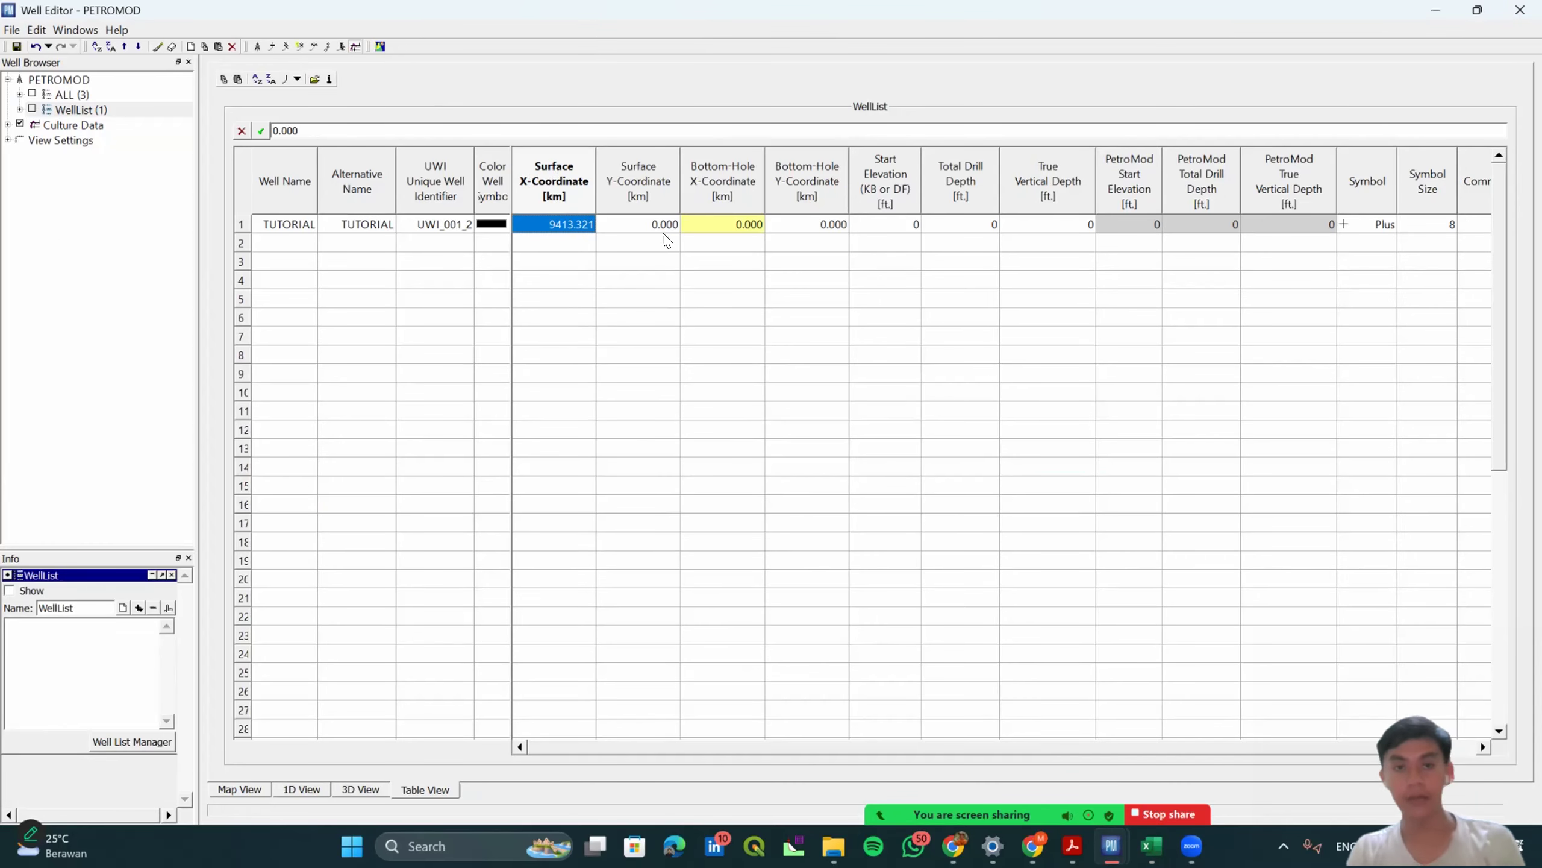
# Look up the Y value in the Excel description and set the well's surface Y-coordinate to 465.608 in the Well Editor.
pyautogui.click(657, 228)
pyautogui.click(1151, 845)
pyautogui.moveTo(726, 517); pyautogui.dragTo(740, 523)
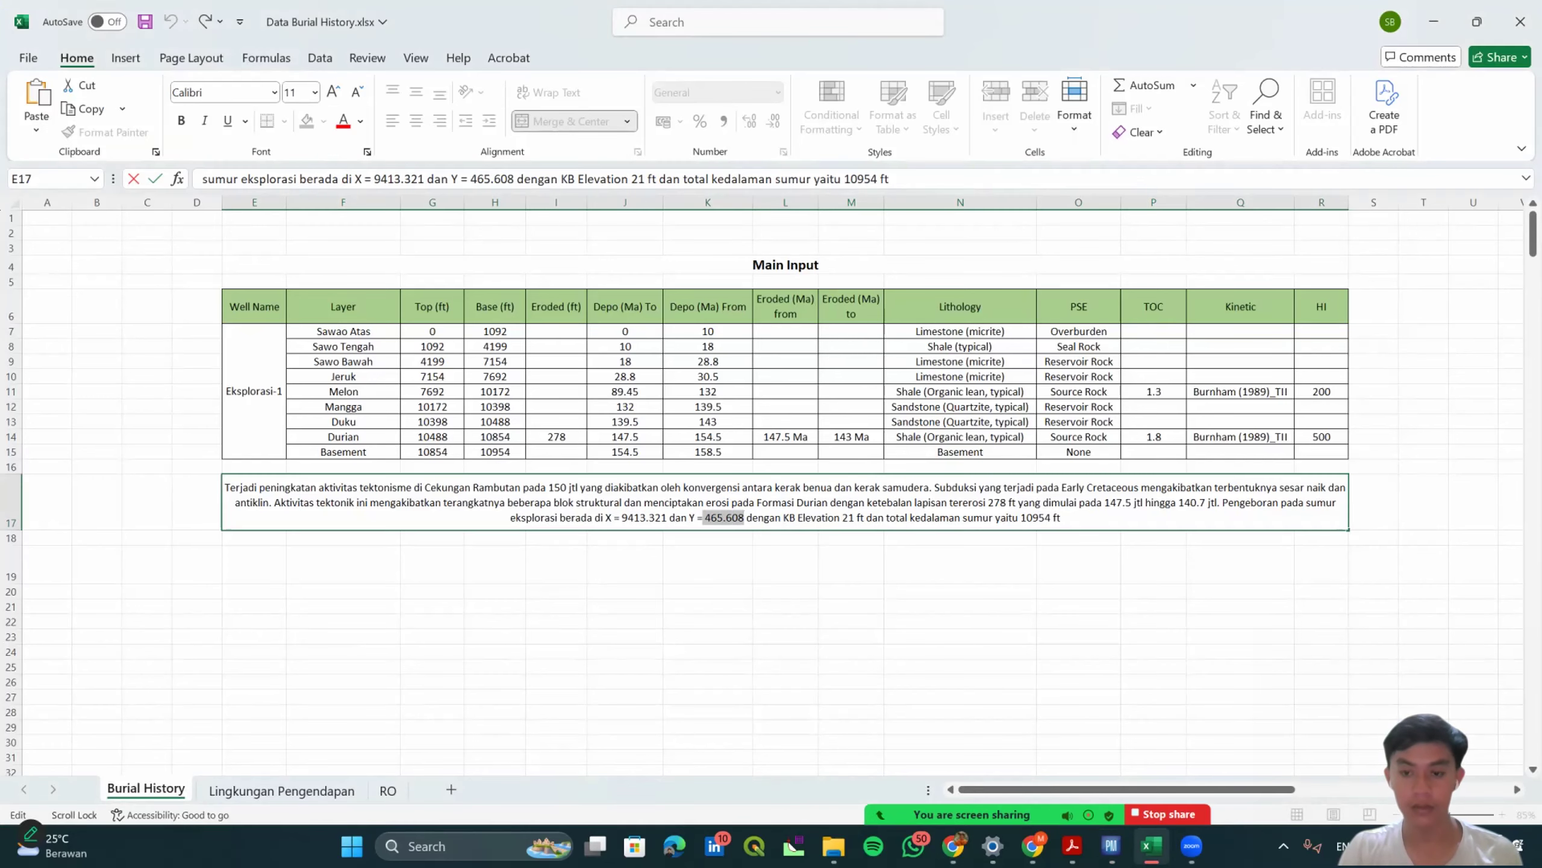
pyautogui.moveTo(1111, 845)
pyautogui.click(1214, 744)
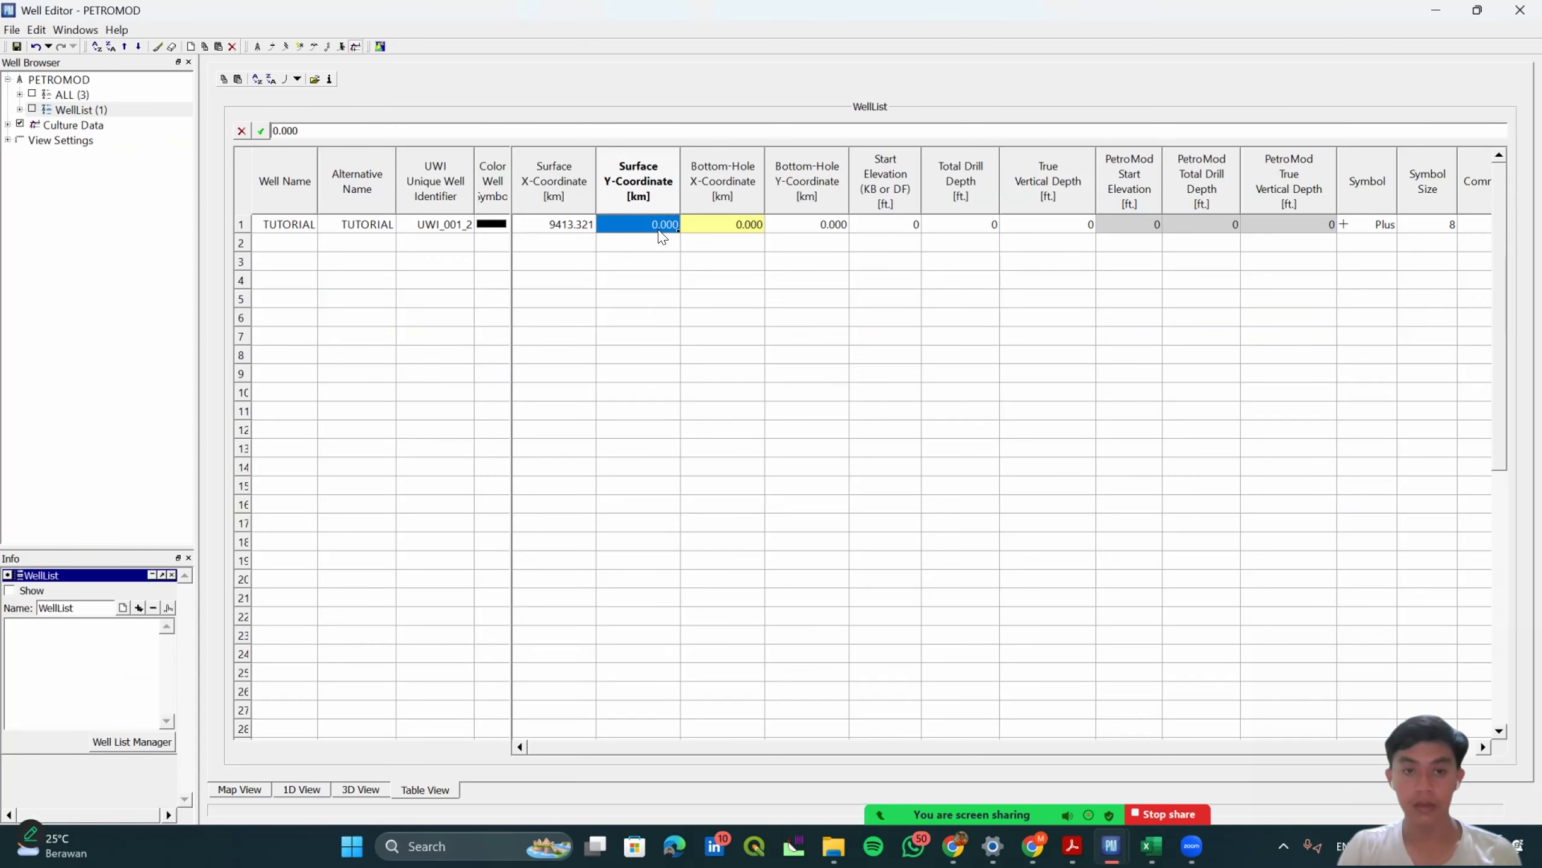
pyautogui.write('465.608')
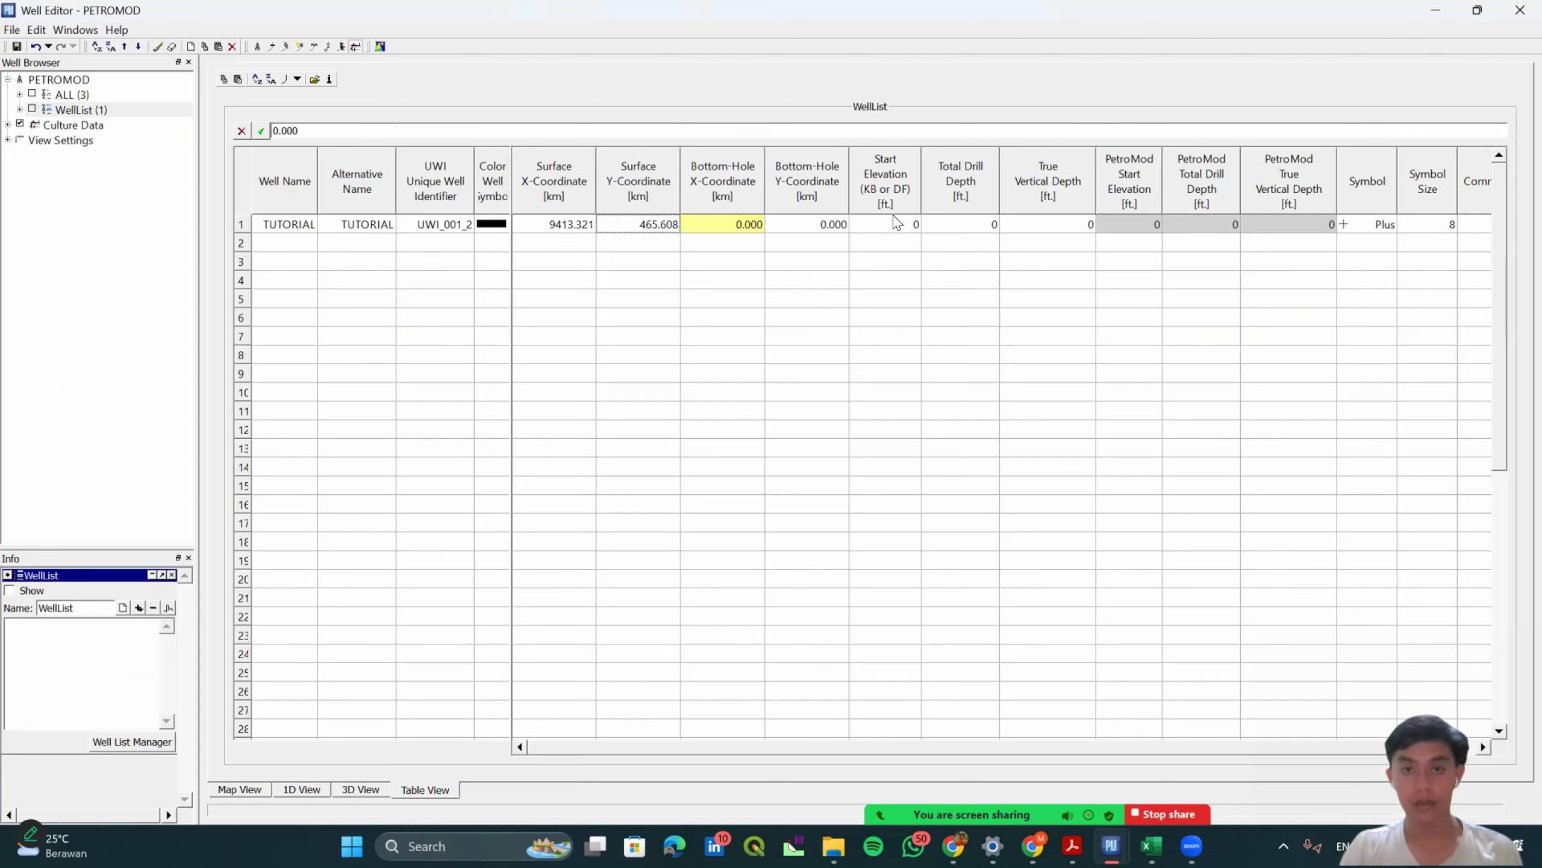
# Look up the KB elevation in the Excel description and set the well's start elevation to 21 ft in the Well Editor.
pyautogui.click(911, 230)
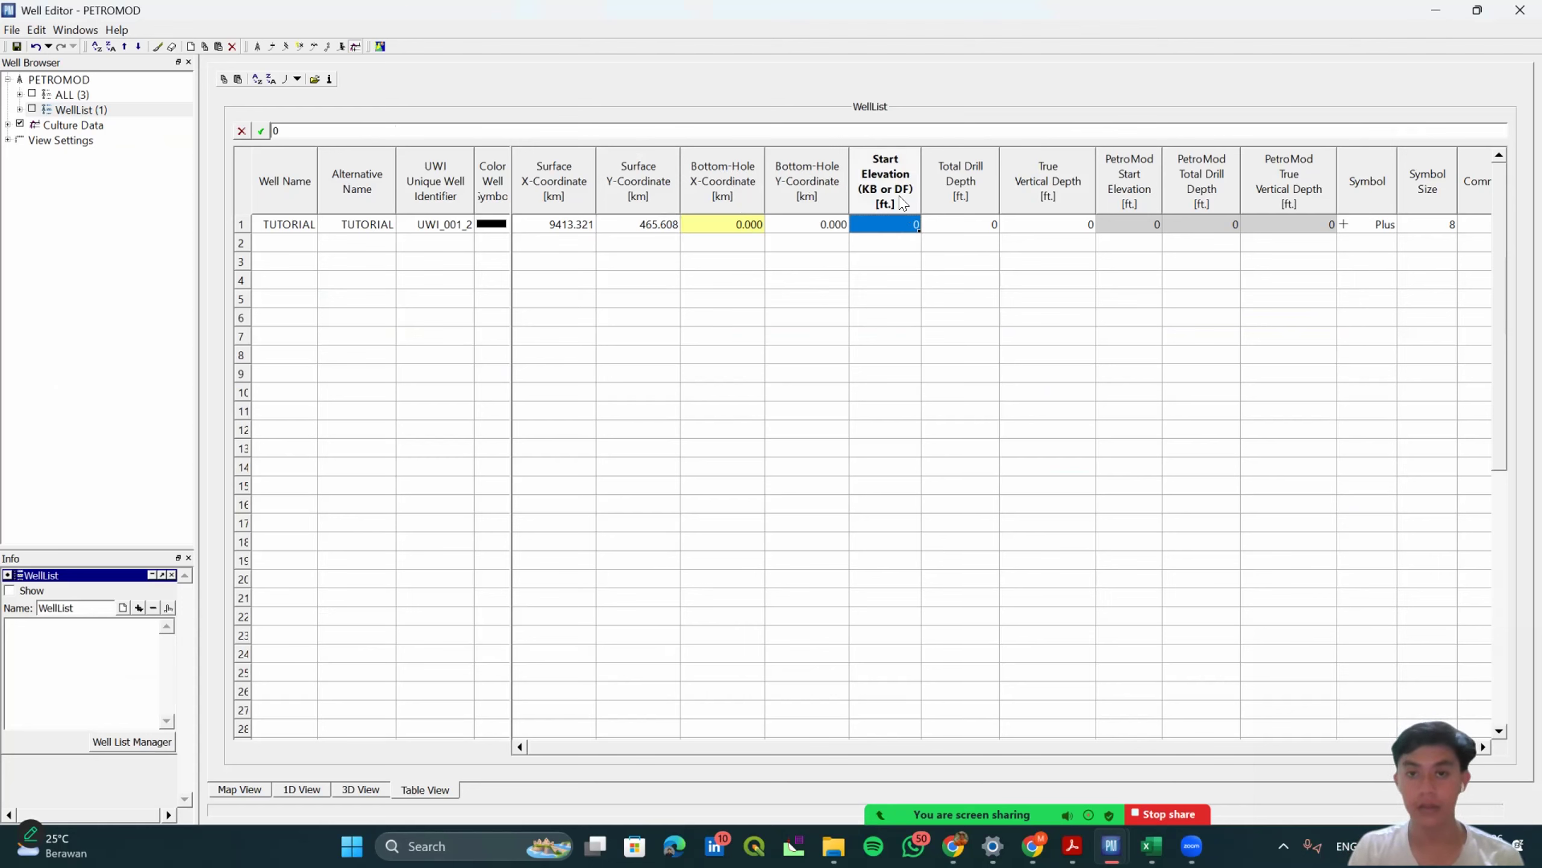
pyautogui.click(1152, 846)
pyautogui.click(812, 550)
pyautogui.click(798, 513)
pyautogui.doubleClick(783, 515)
pyautogui.moveTo(783, 514); pyautogui.dragTo(858, 514)
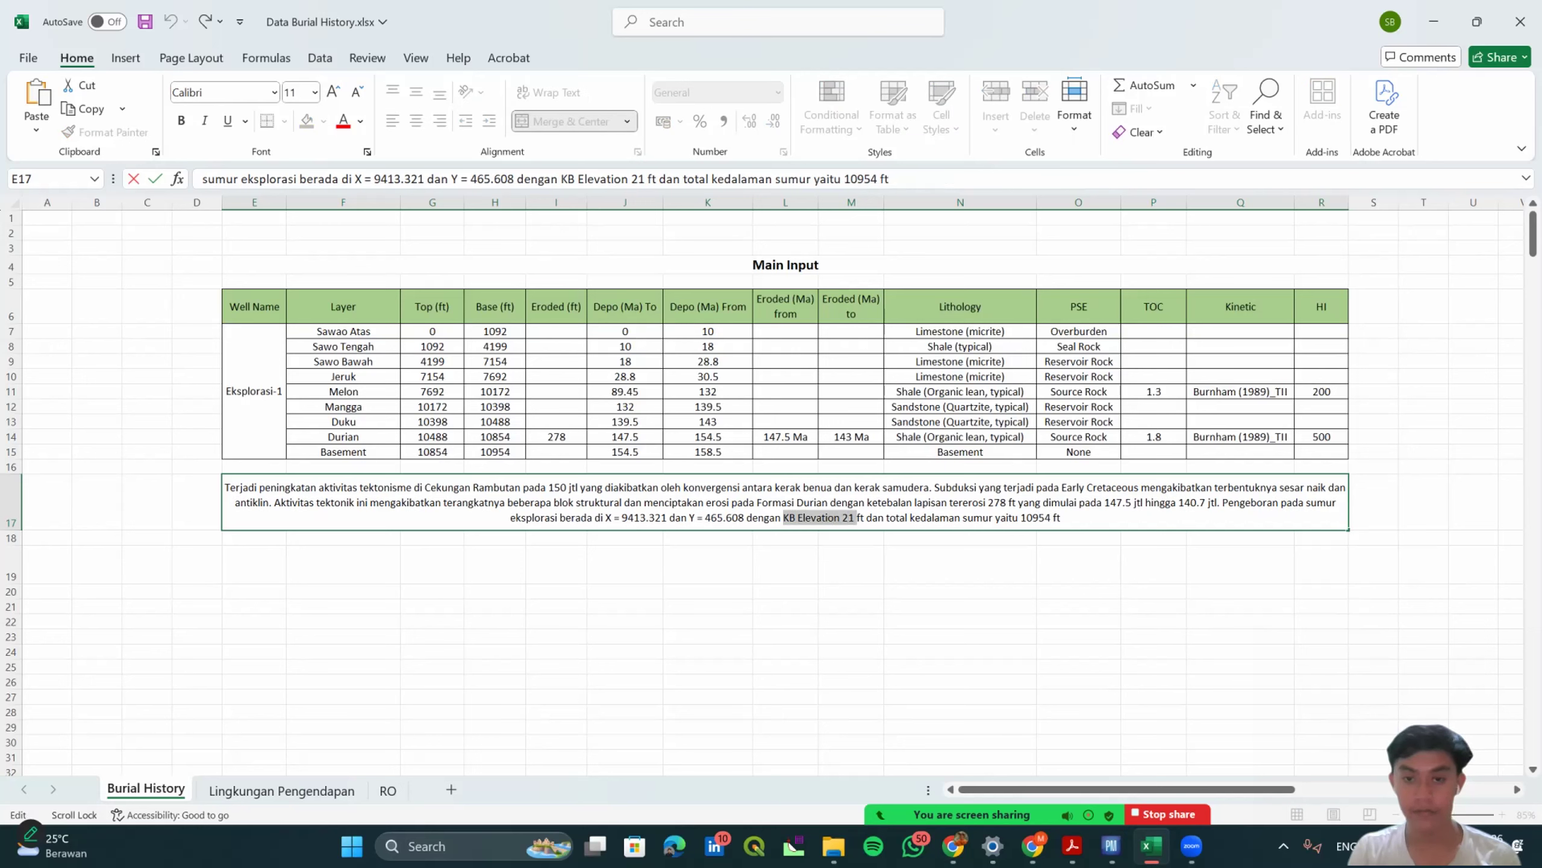
pyautogui.click(1111, 845)
pyautogui.click(1211, 753)
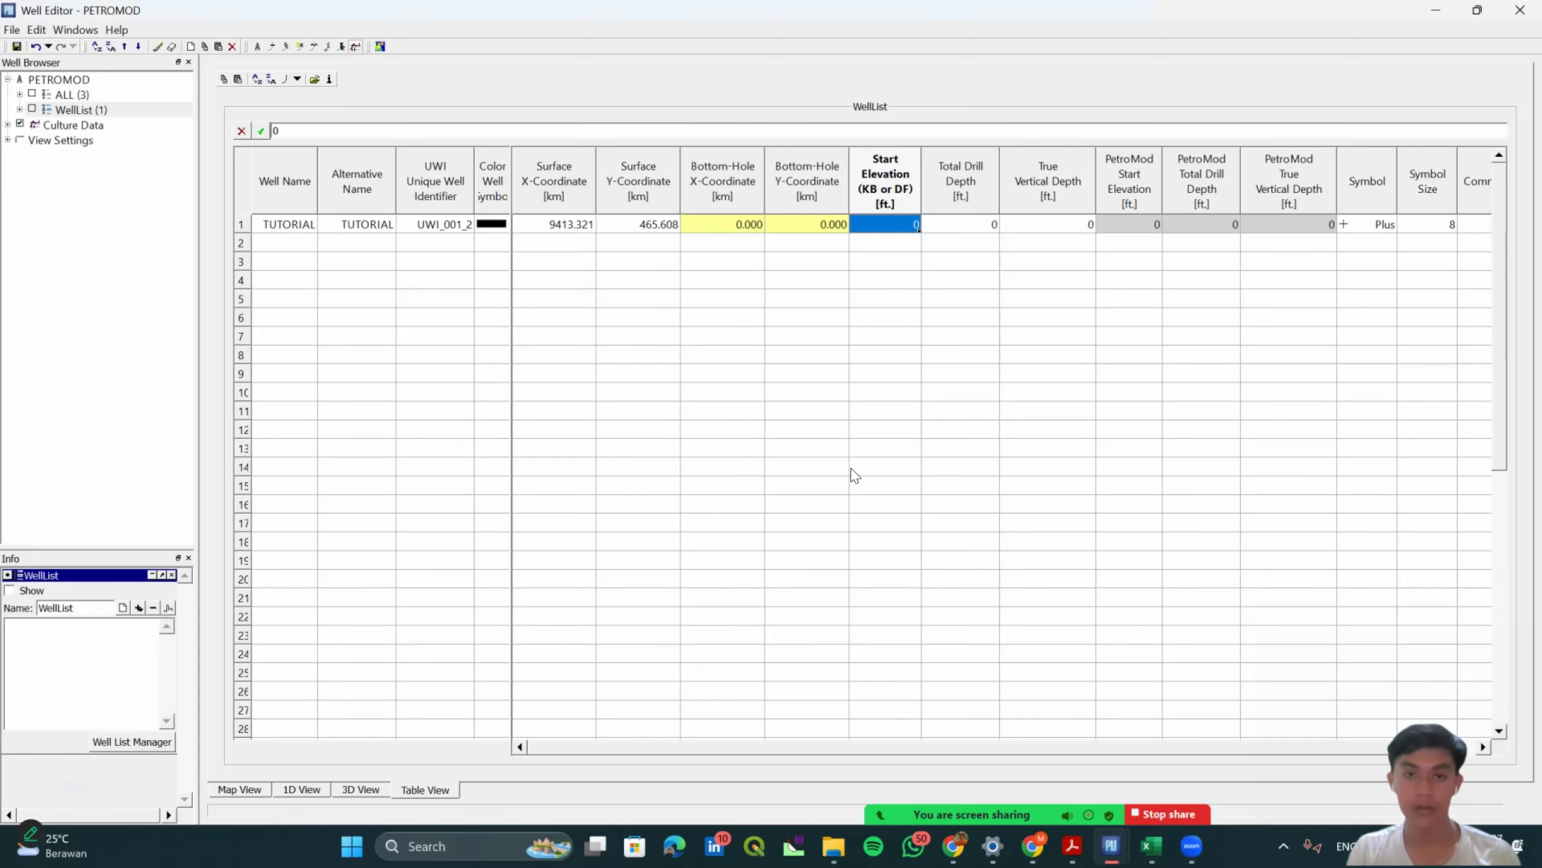
pyautogui.write('21')
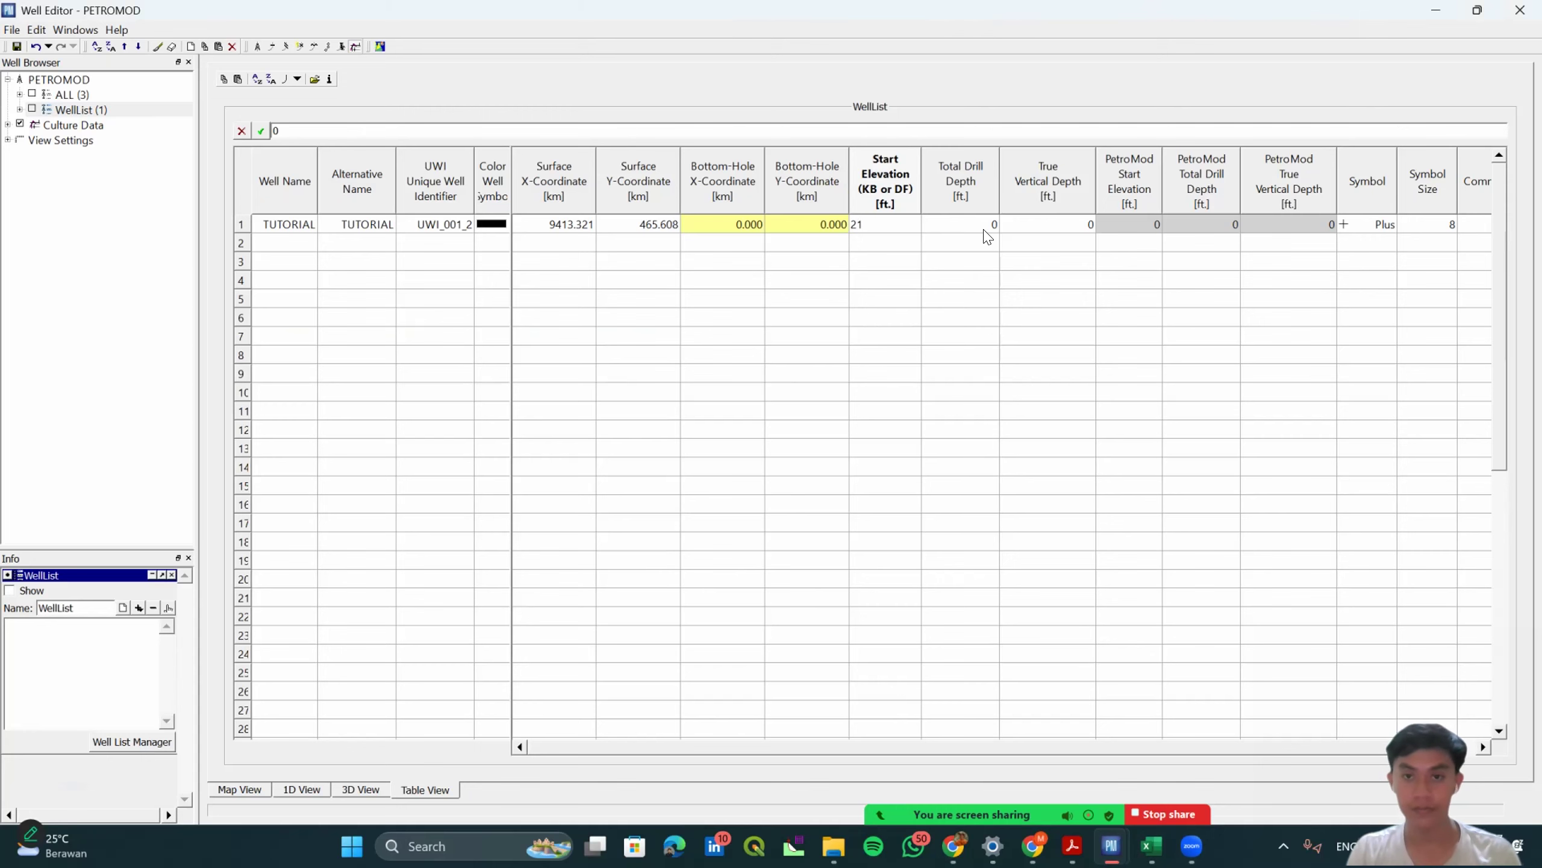
pyautogui.press('Tab')
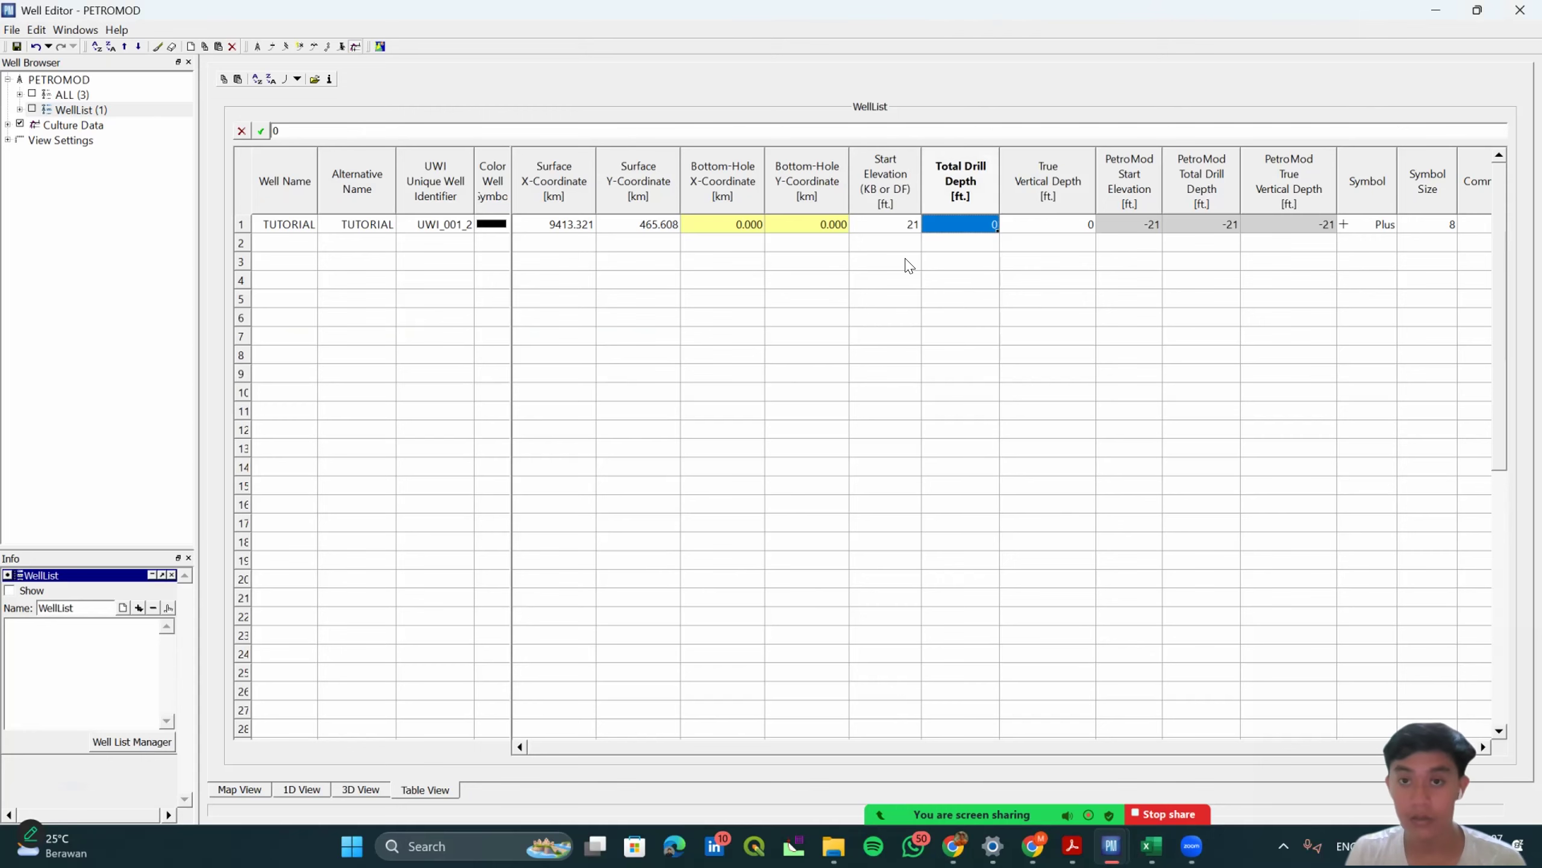
# Copy the total depth 10954 from the Excel description into the well's total drill depth and true vertical depth in the Well Editor.
pyautogui.click(1152, 846)
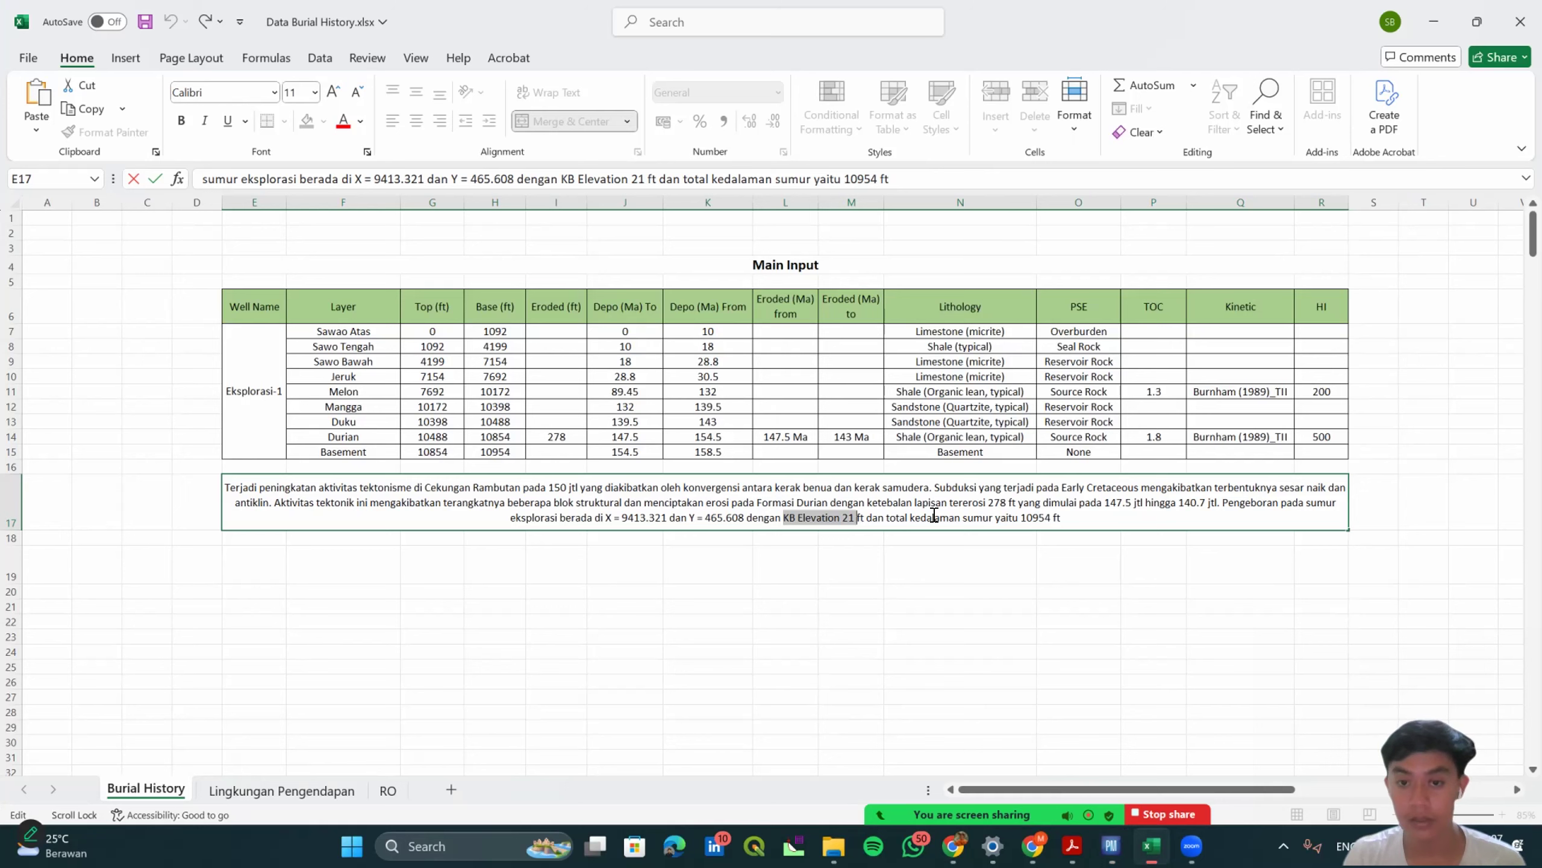
pyautogui.moveTo(1021, 518); pyautogui.dragTo(1050, 519)
pyautogui.hotkey('ctrl', 'c')
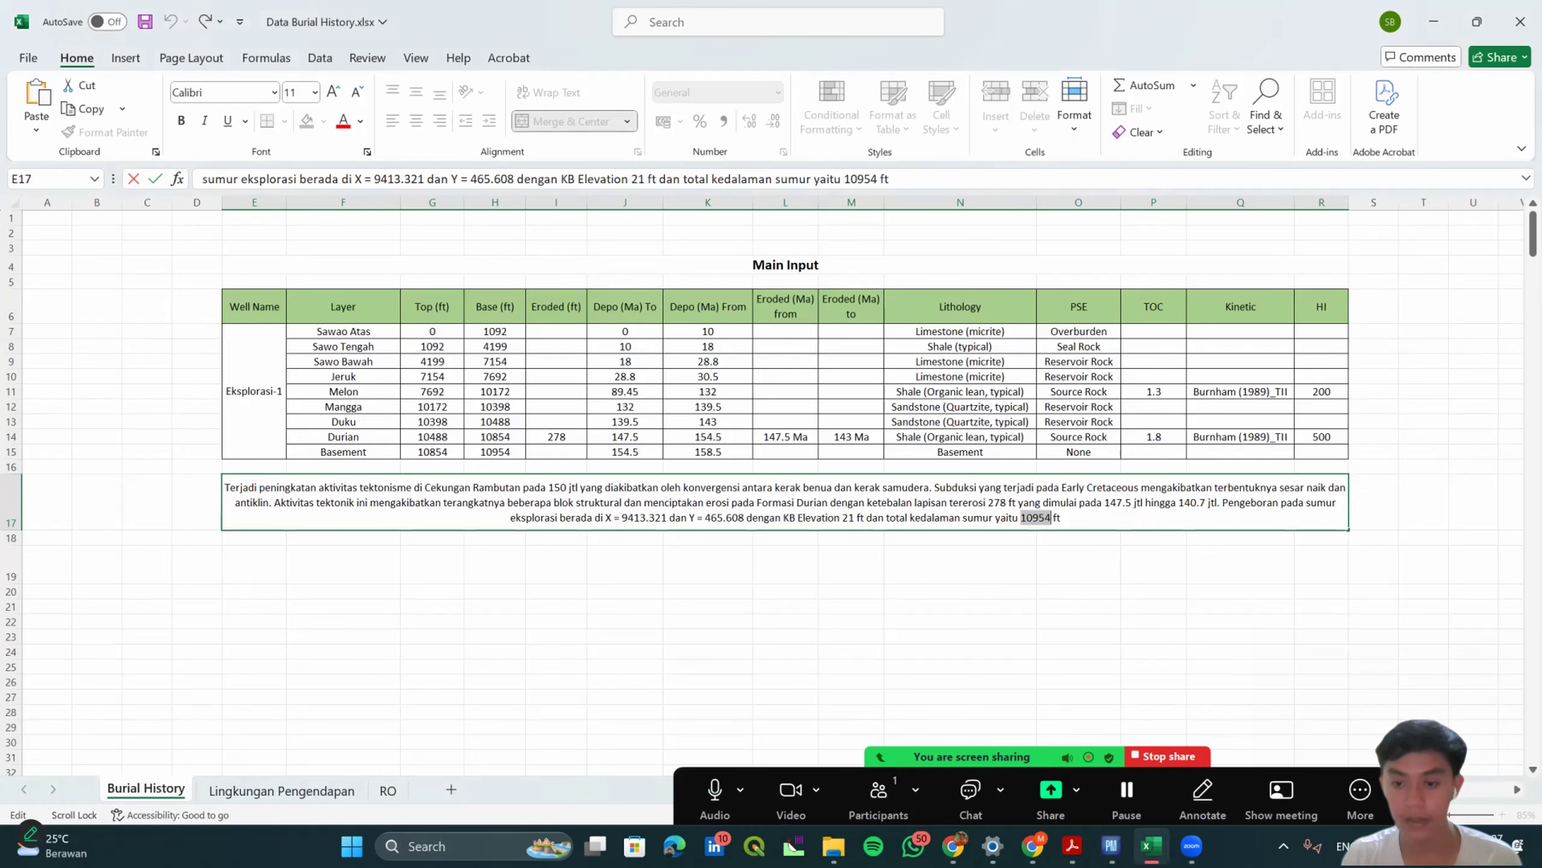
pyautogui.hotkey('alt', 'Tab')
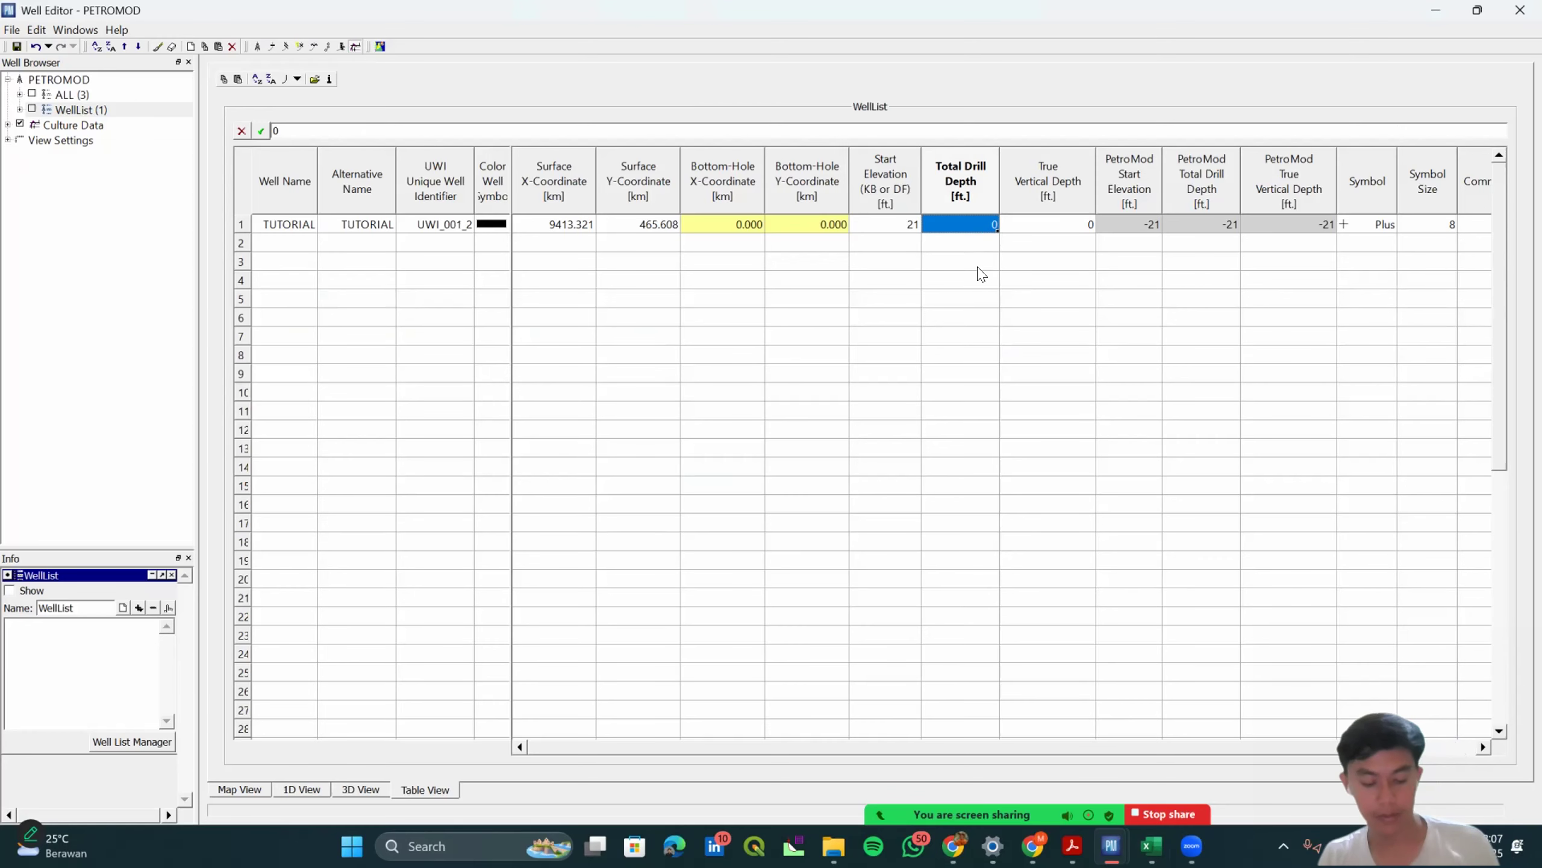
pyautogui.hotkey('ctrl', 'v')
pyautogui.click(1079, 228)
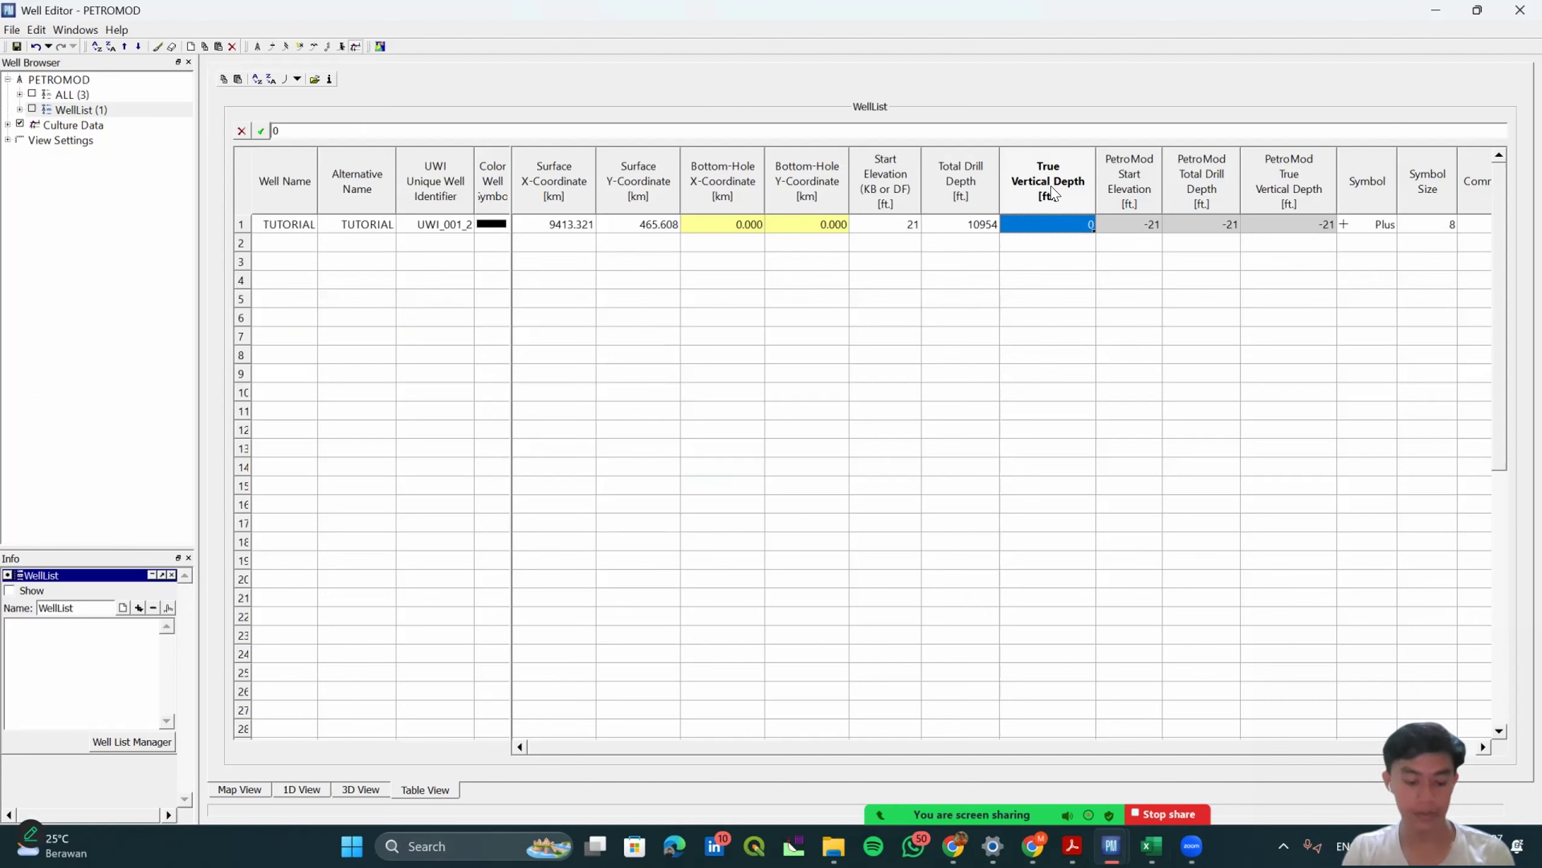
pyautogui.hotkey('ctrl', 'v')
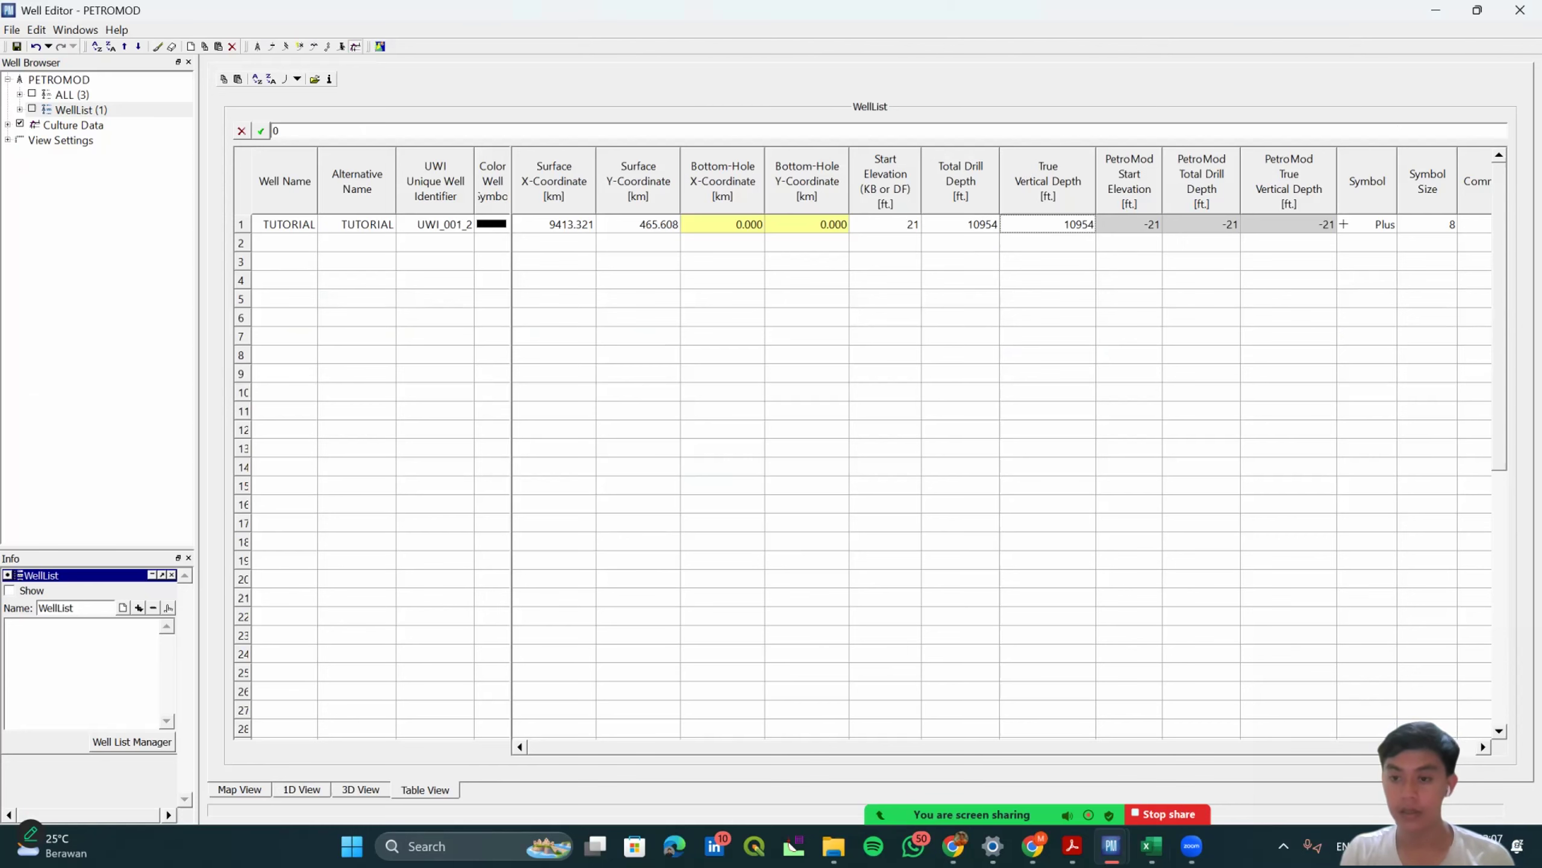
# Set the TUTORIAL well's symbol to the Oil with gas show well symbol.
pyautogui.hscroll(1, 1002, 452)
pyautogui.press('Tab')
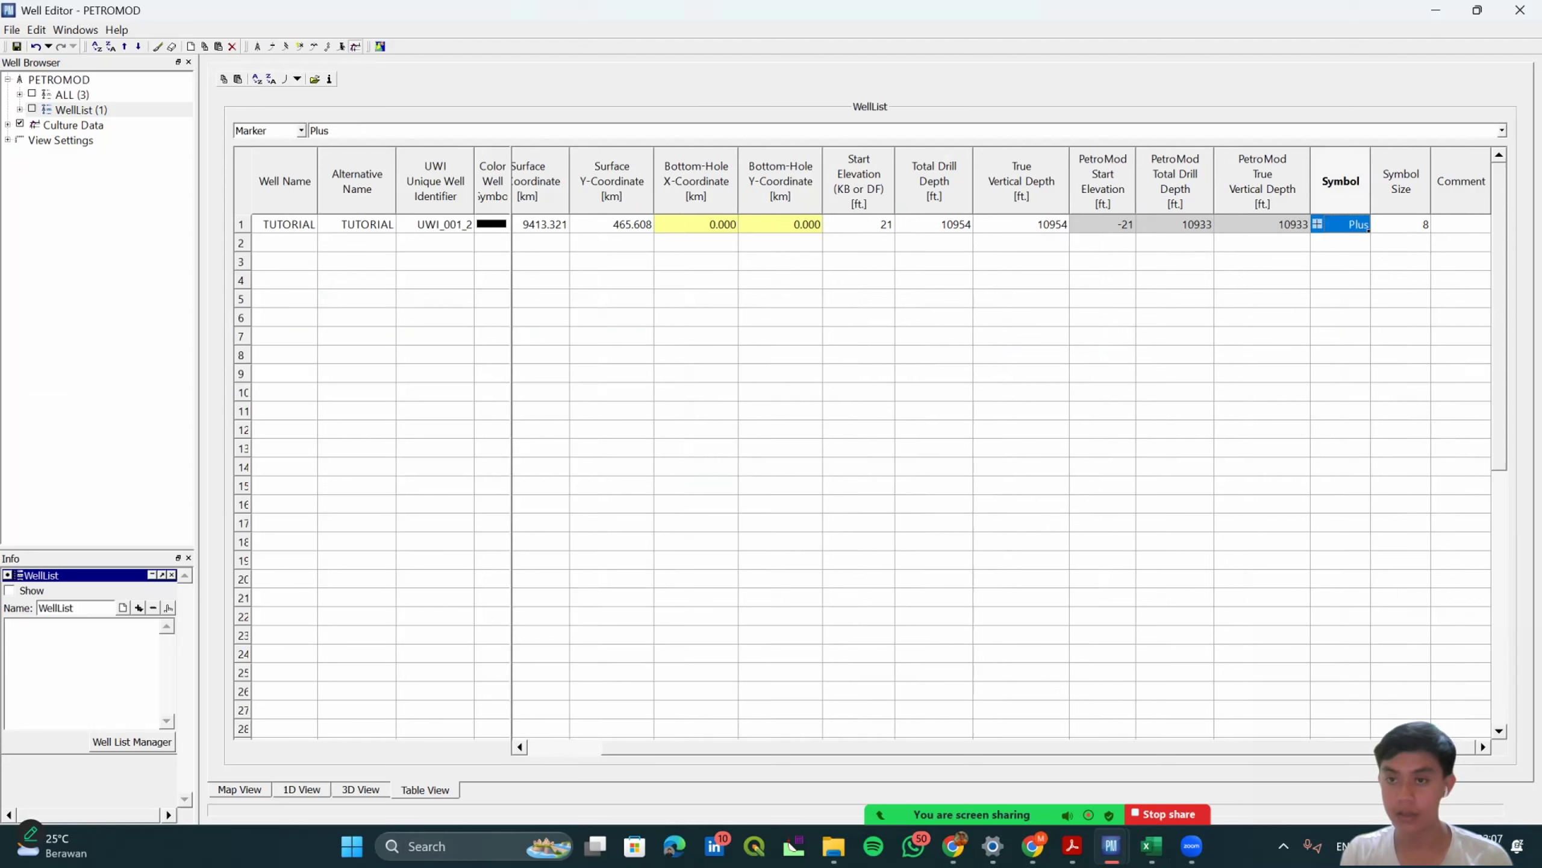
pyautogui.rightClick(1354, 222)
pyautogui.click(1343, 225)
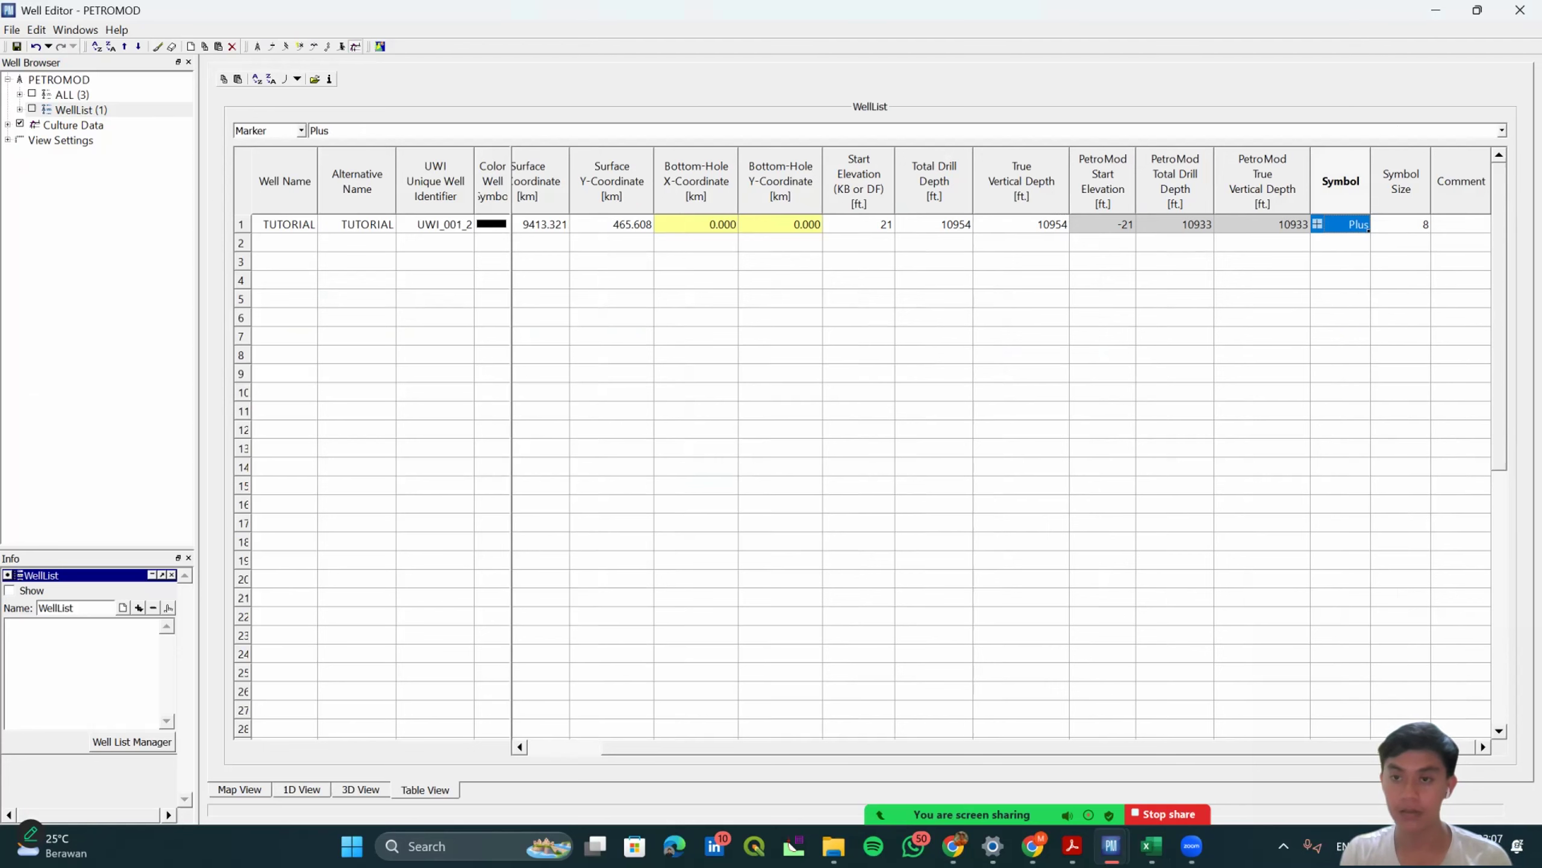
pyautogui.rightClick(1338, 220)
pyautogui.click(1330, 224)
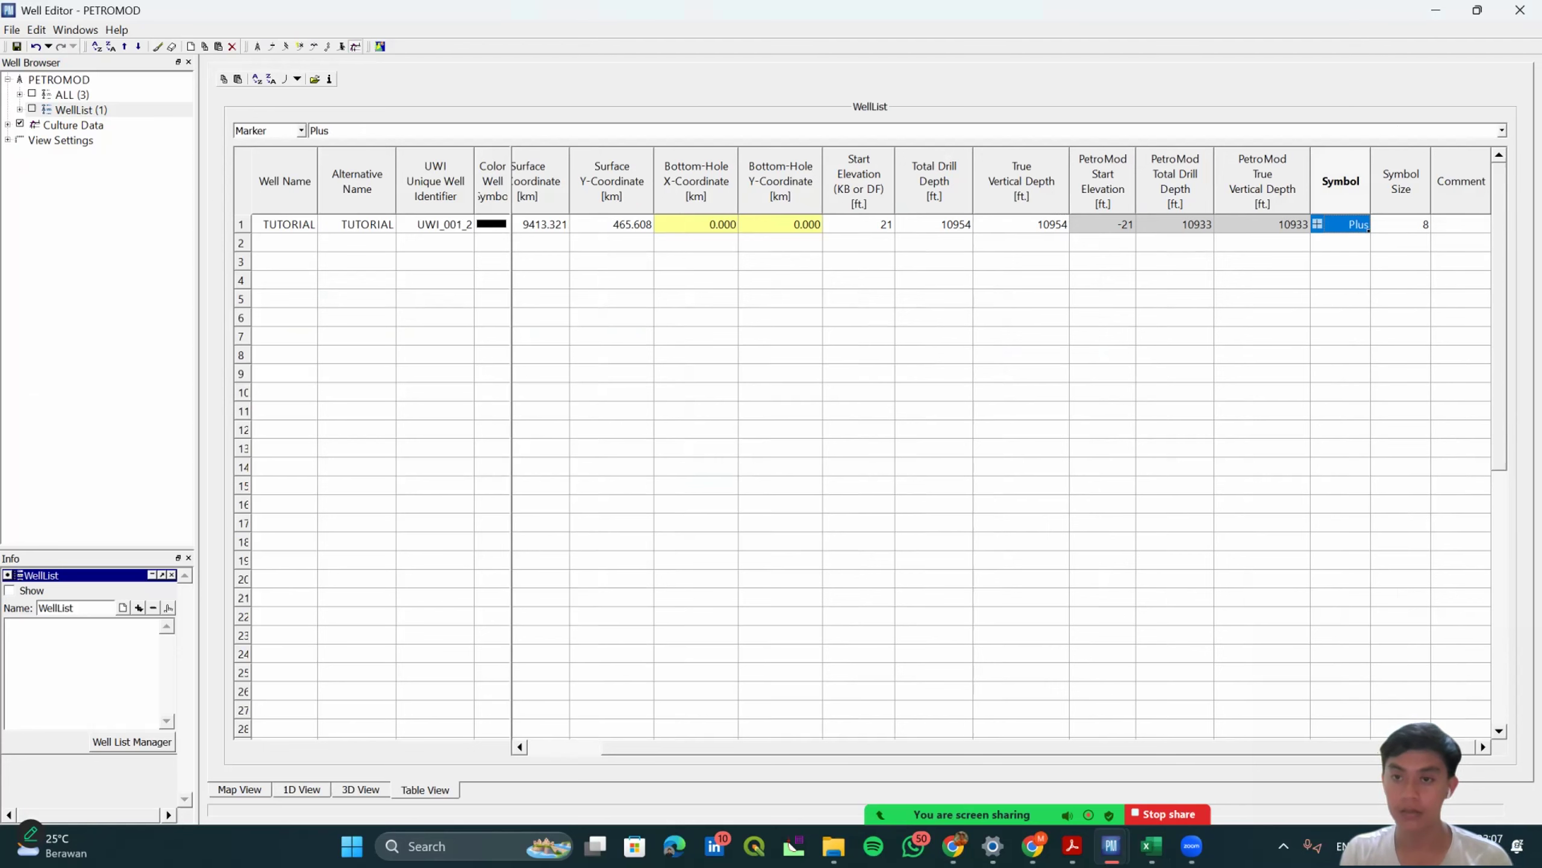
pyautogui.rightClick(1366, 226)
pyautogui.click(1323, 223)
pyautogui.doubleClick(1317, 223)
pyautogui.click(1379, 244)
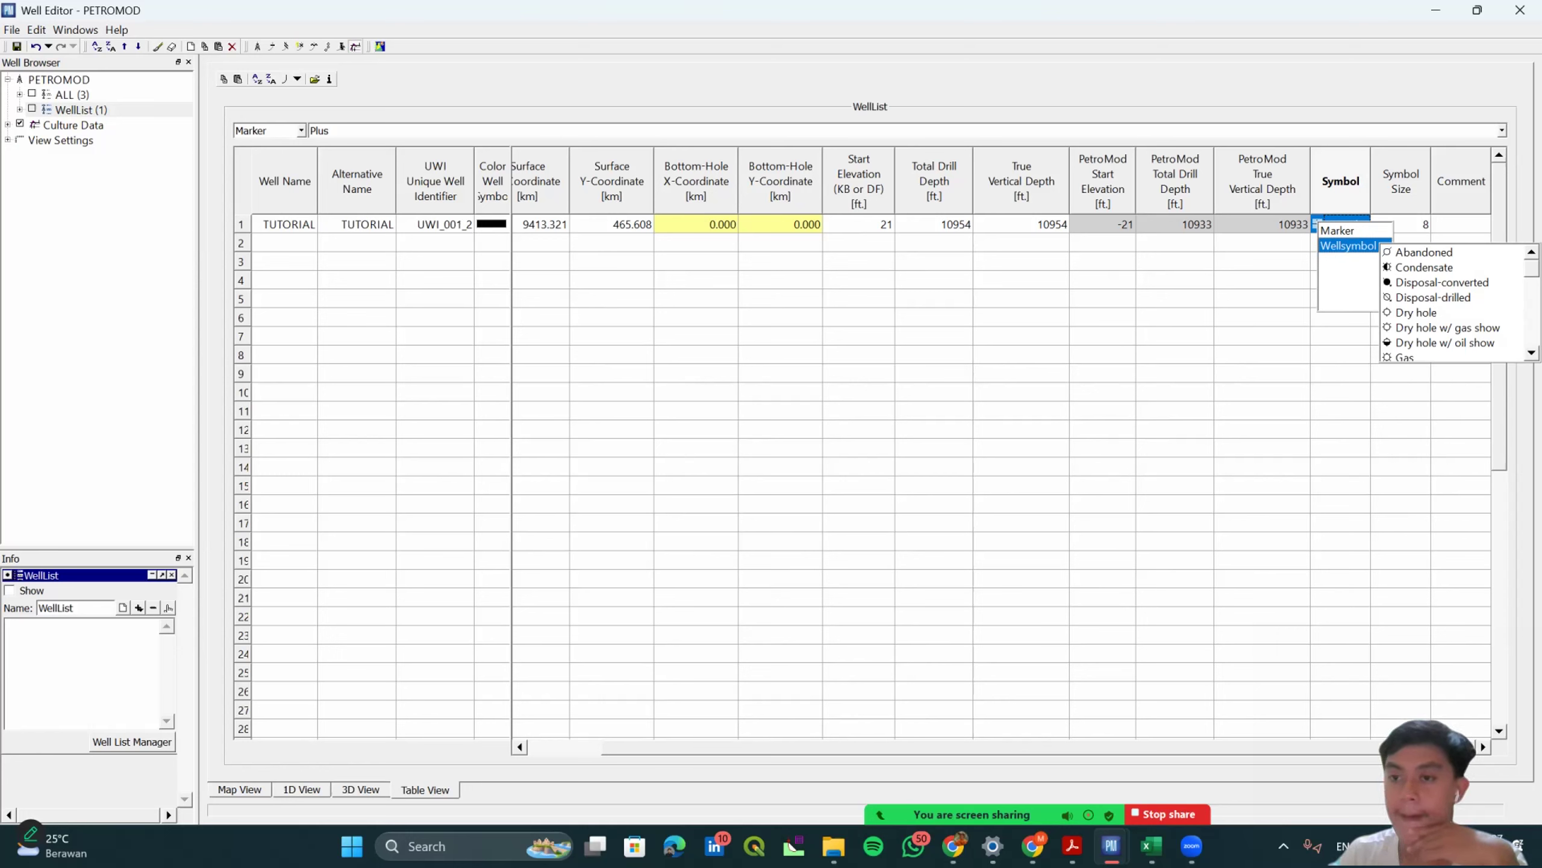
pyautogui.scroll(-5, 1451, 303)
pyautogui.scroll(-1, 1452, 304)
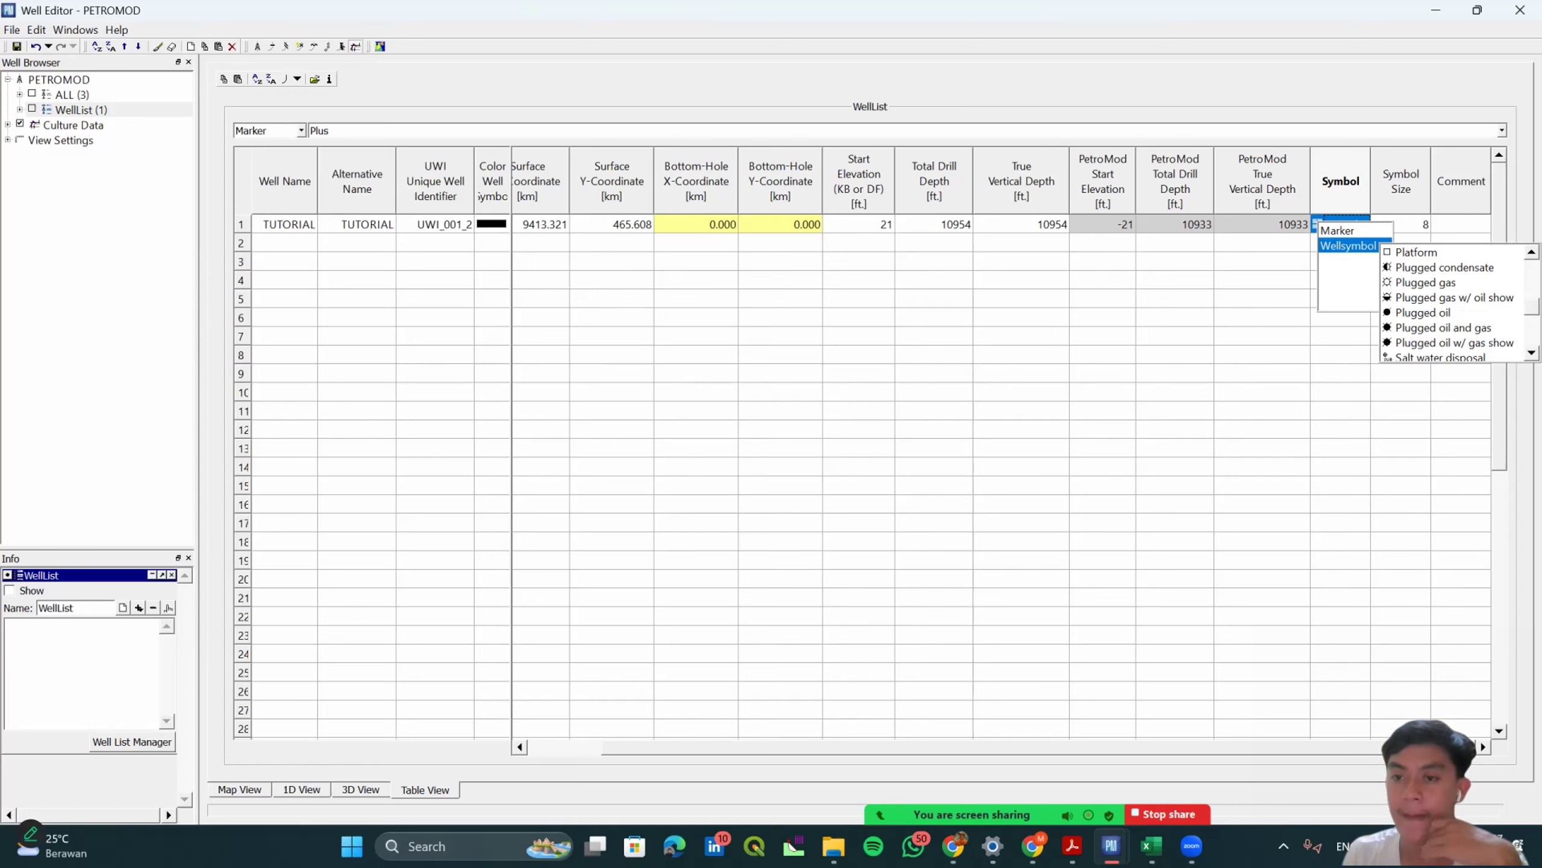
pyautogui.scroll(1, 1451, 303)
pyautogui.scroll(-1, 1451, 304)
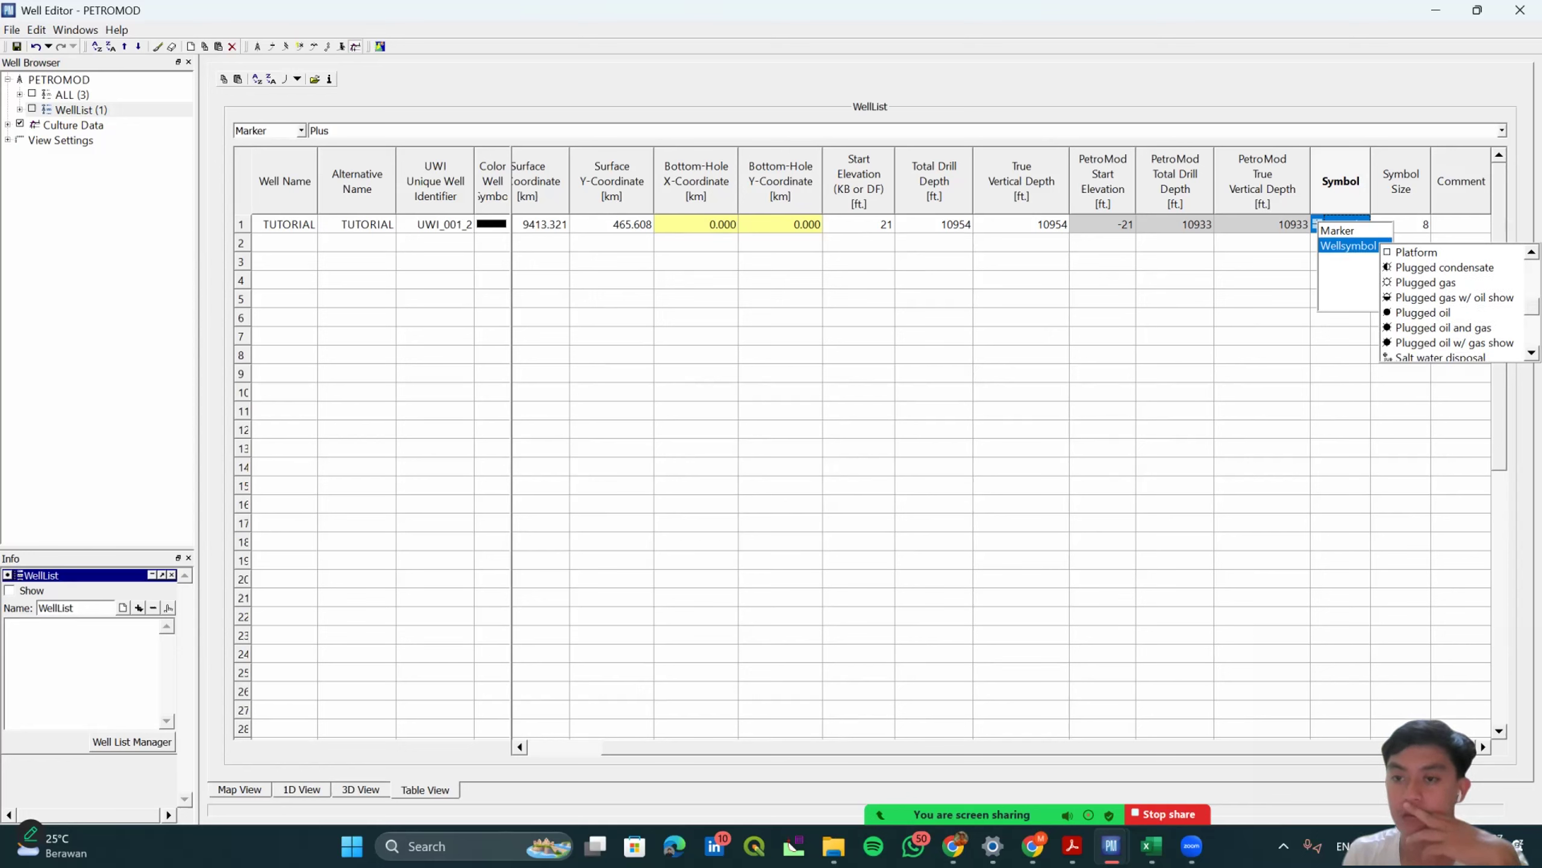
pyautogui.scroll(-1, 1451, 303)
pyautogui.scroll(3, 1451, 327)
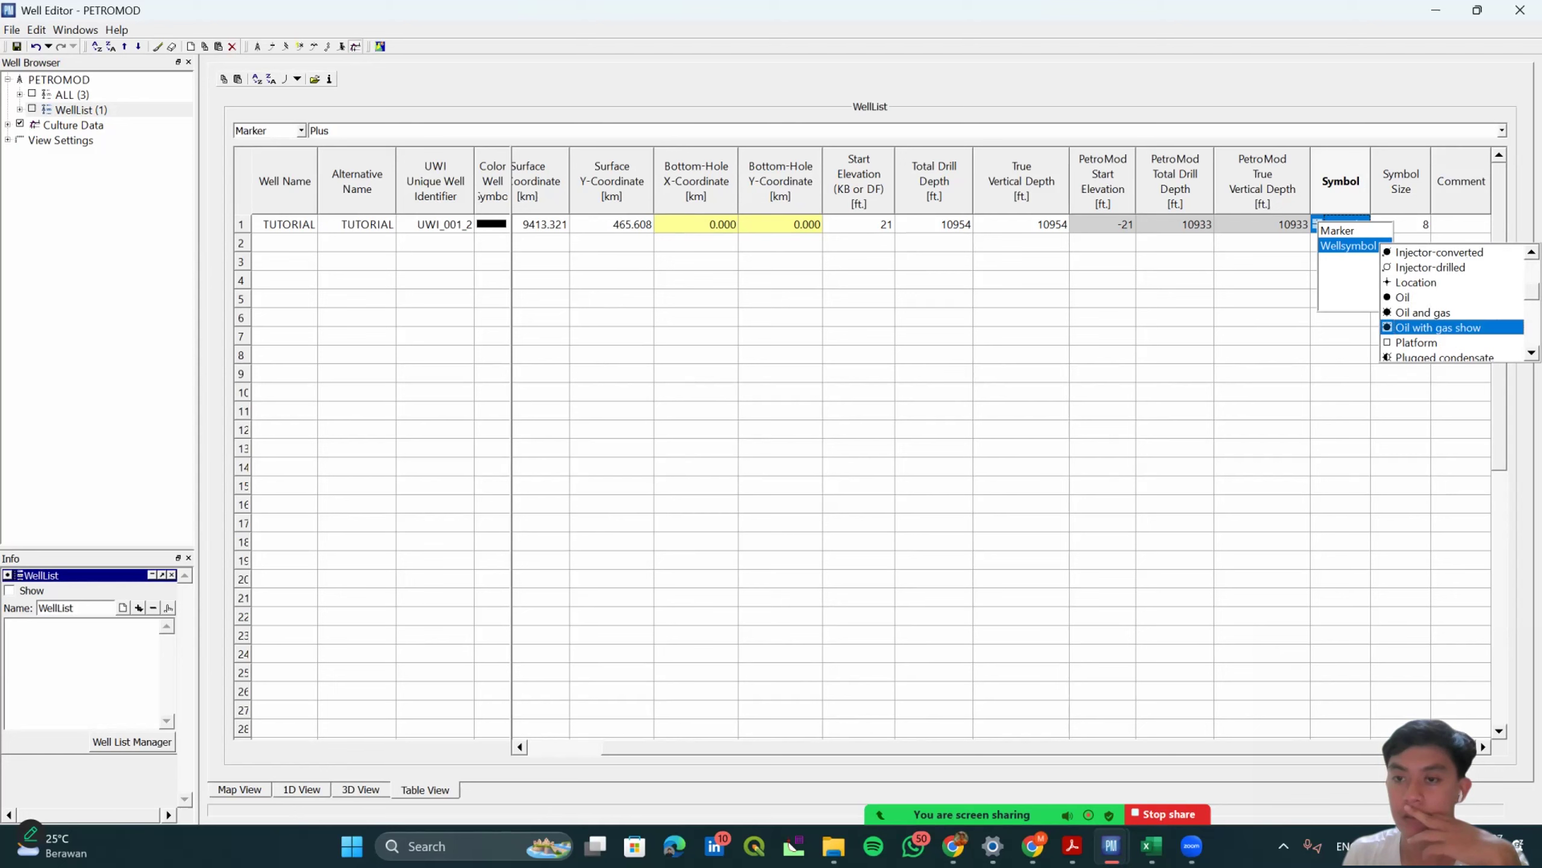
pyautogui.click(1452, 328)
# Change the TUTORIAL well's symbol to the Gas w/ oil show well symbol.
pyautogui.click(1351, 224)
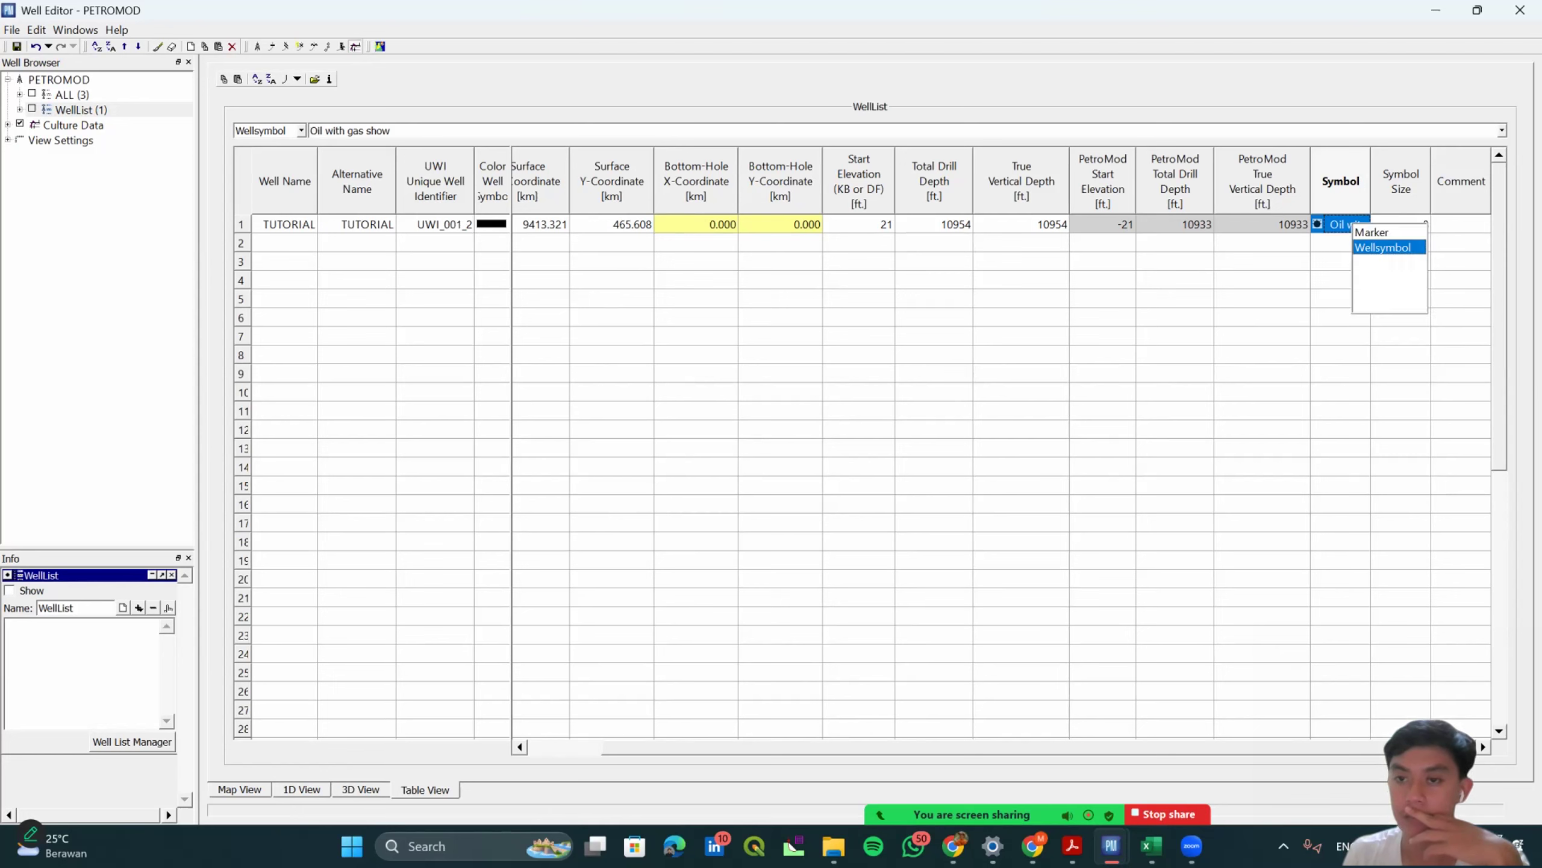
pyautogui.scroll(-1, 1452, 324)
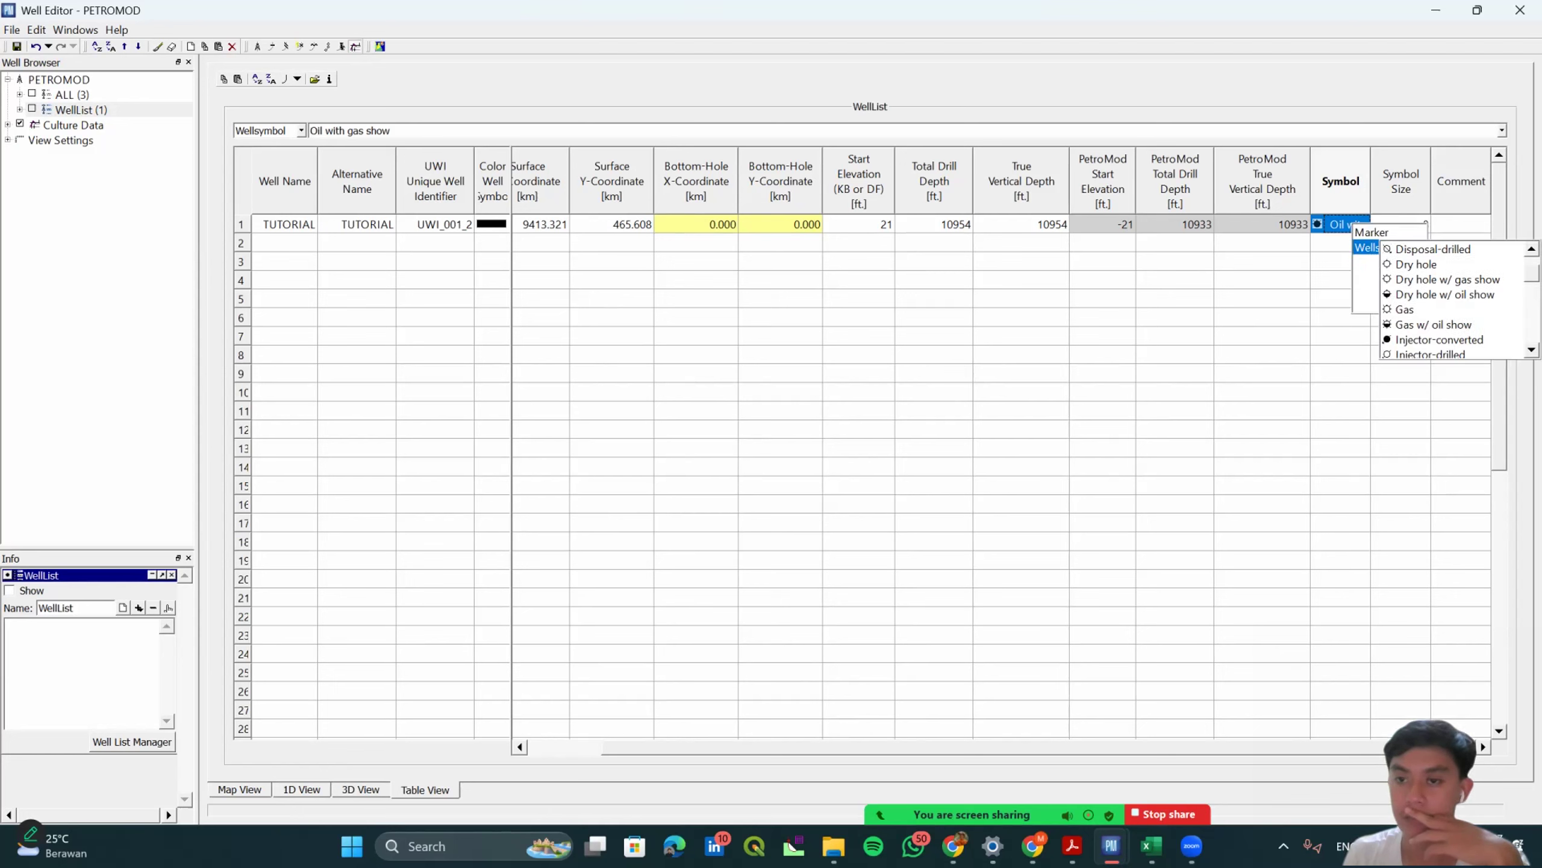
pyautogui.click(1451, 324)
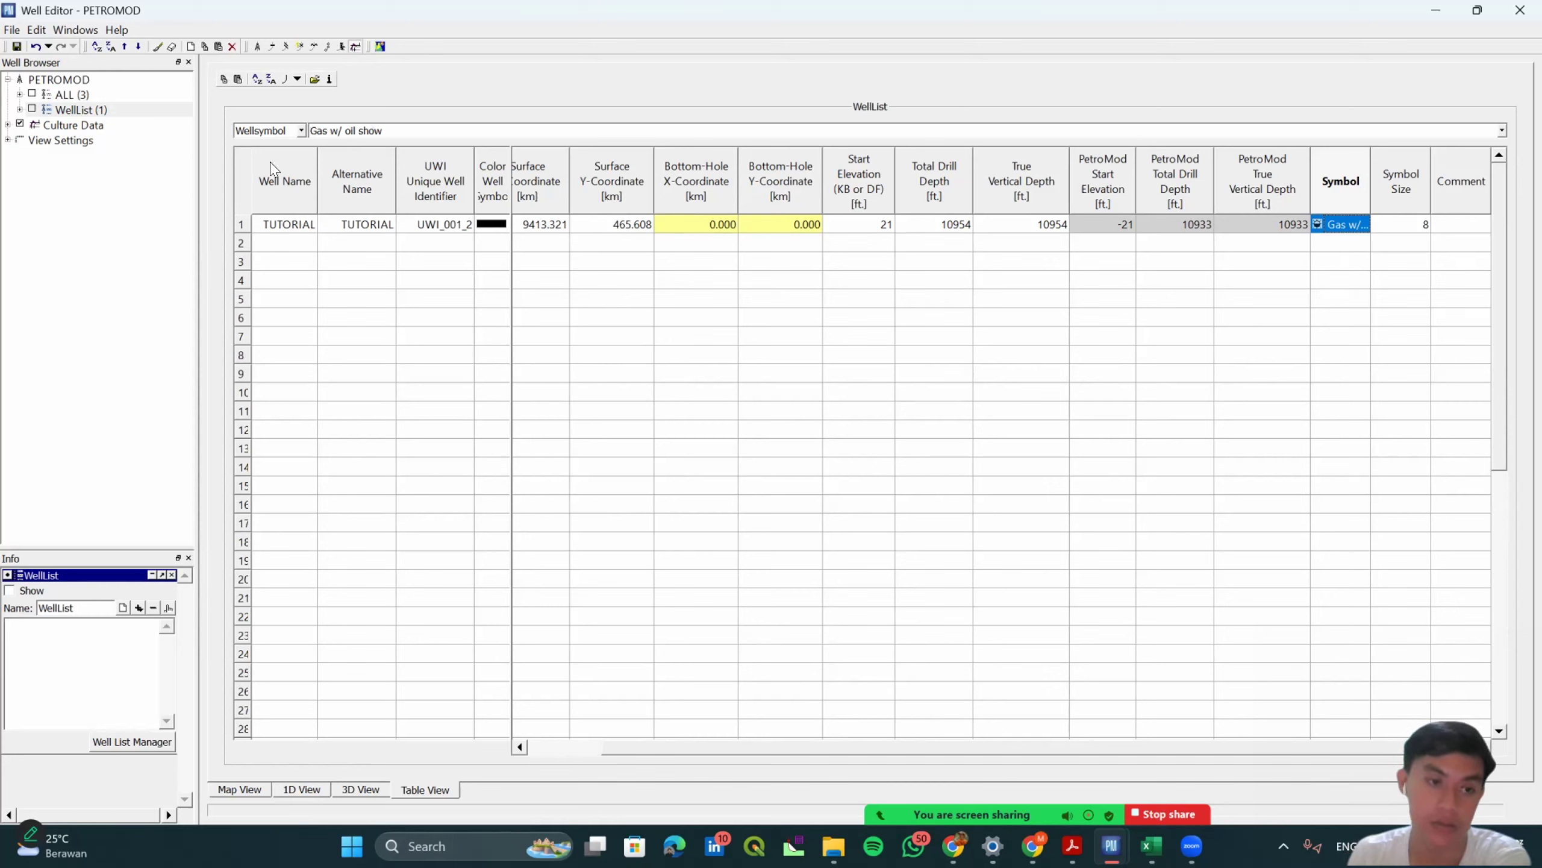
# Open the calibration data of the TUTORIAL well in WellList and add Temperature from the Temperature category.
pyautogui.click(19, 109)
pyautogui.click(38, 126)
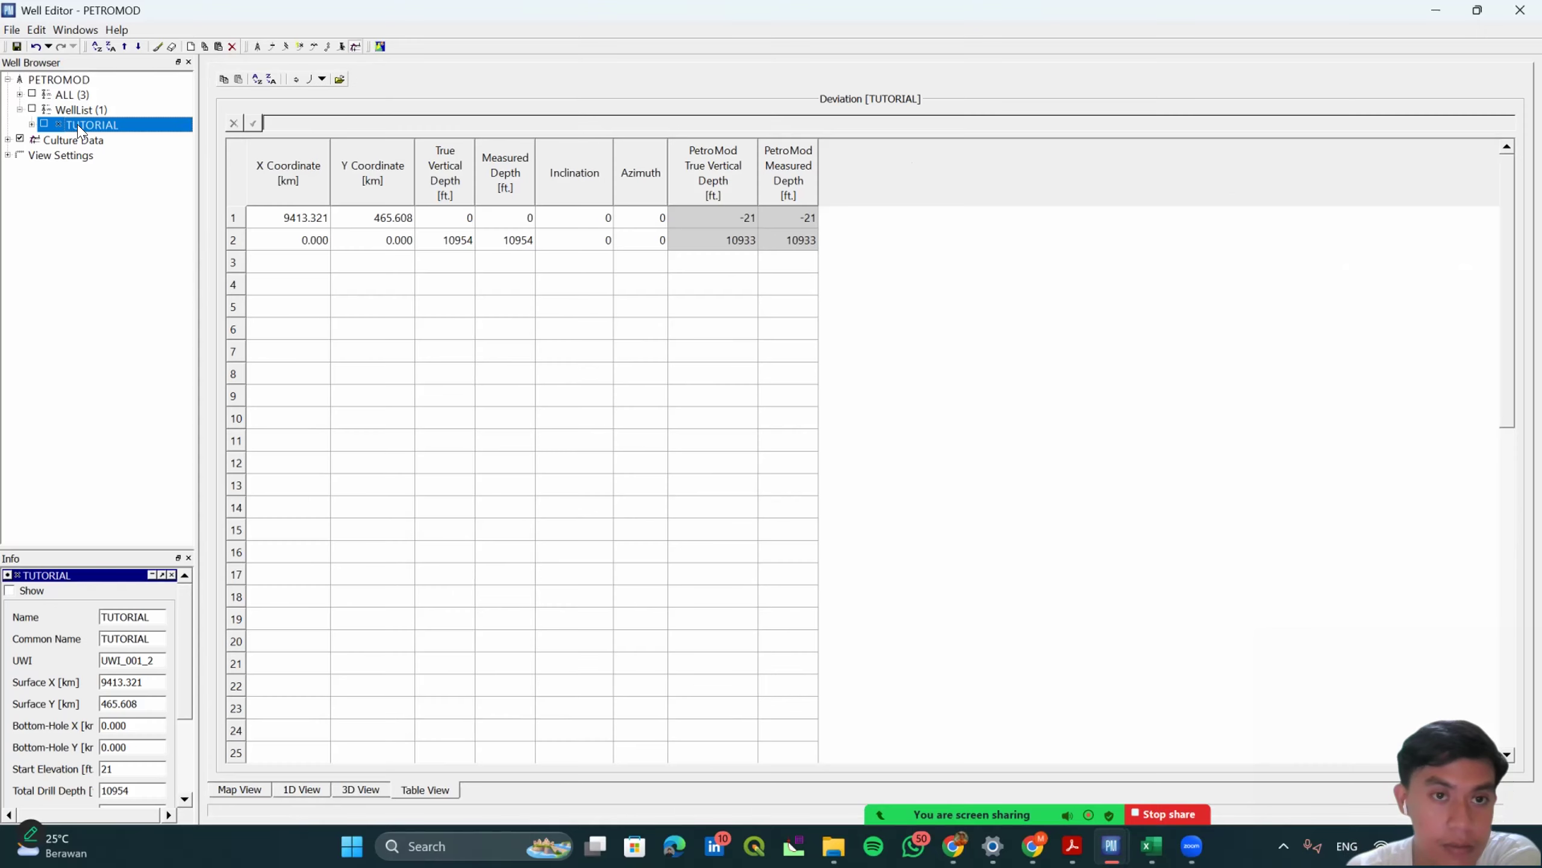
pyautogui.click(32, 125)
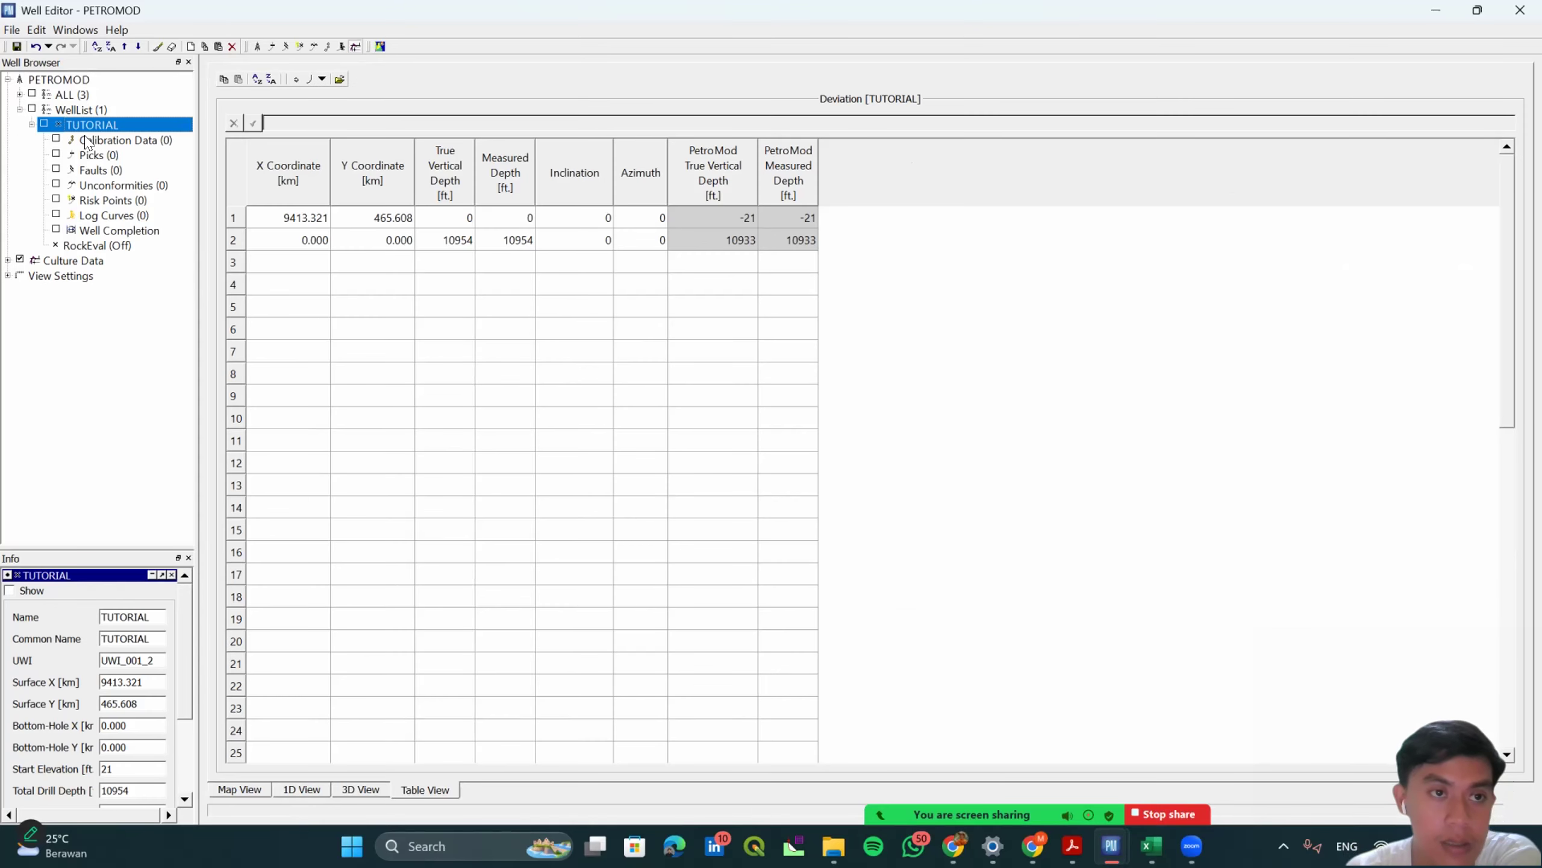
pyautogui.click(87, 143)
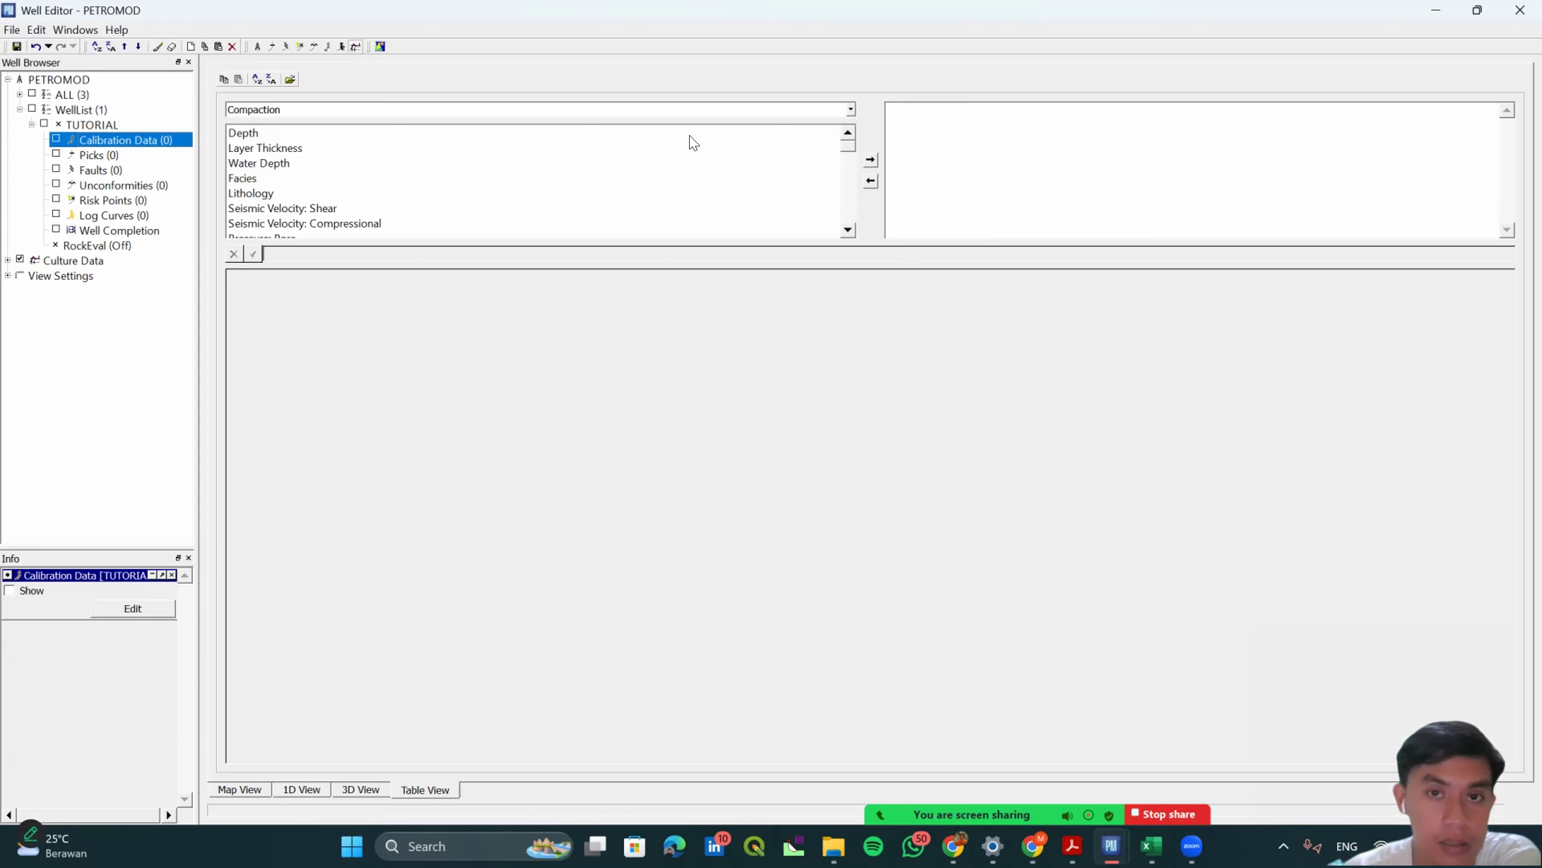
pyautogui.click(316, 112)
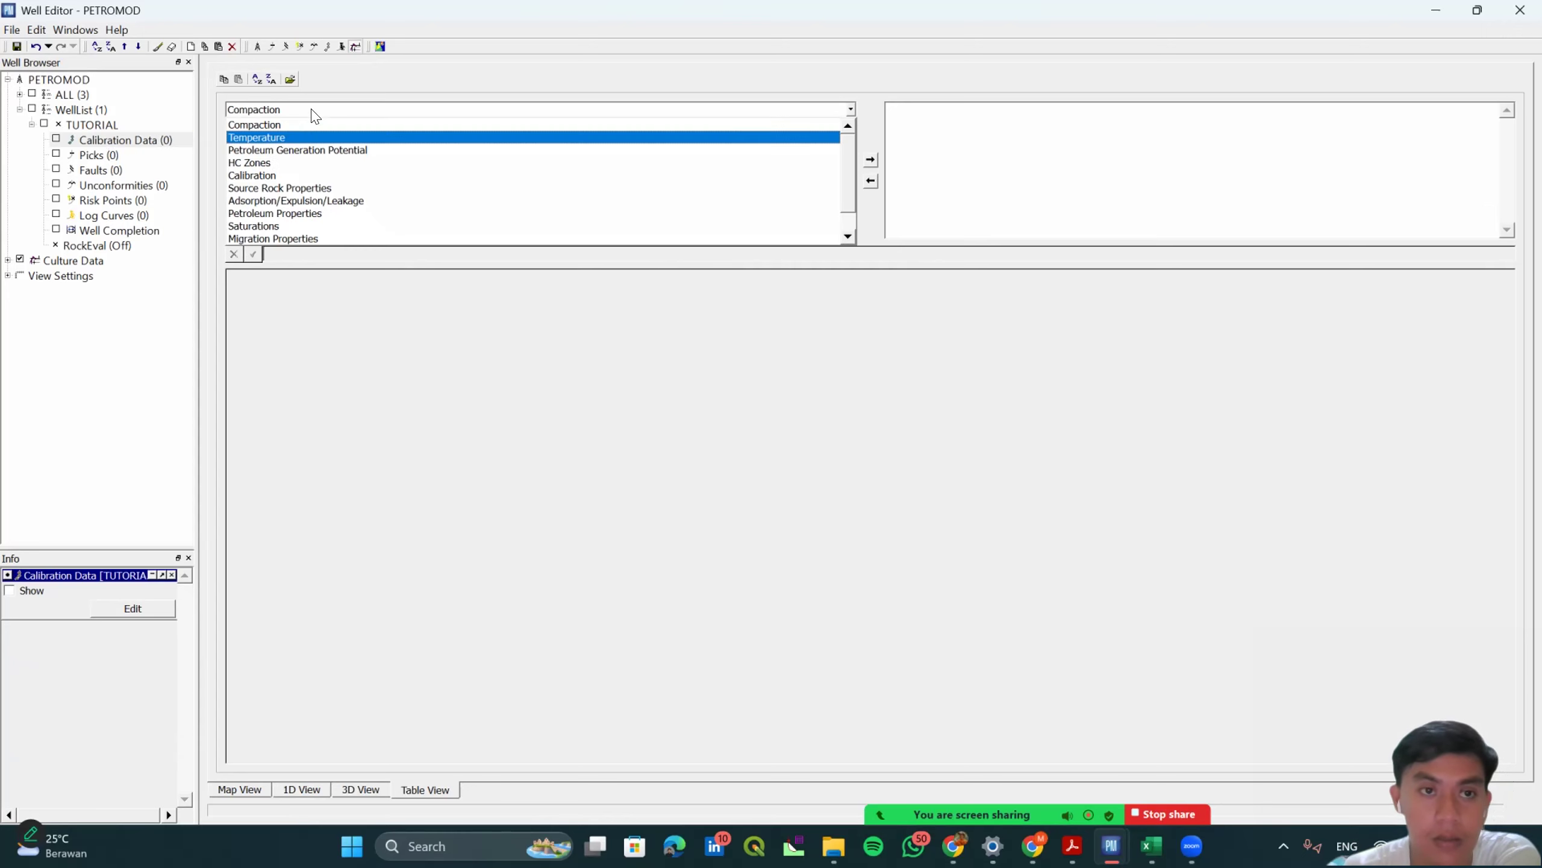
pyautogui.click(850, 106)
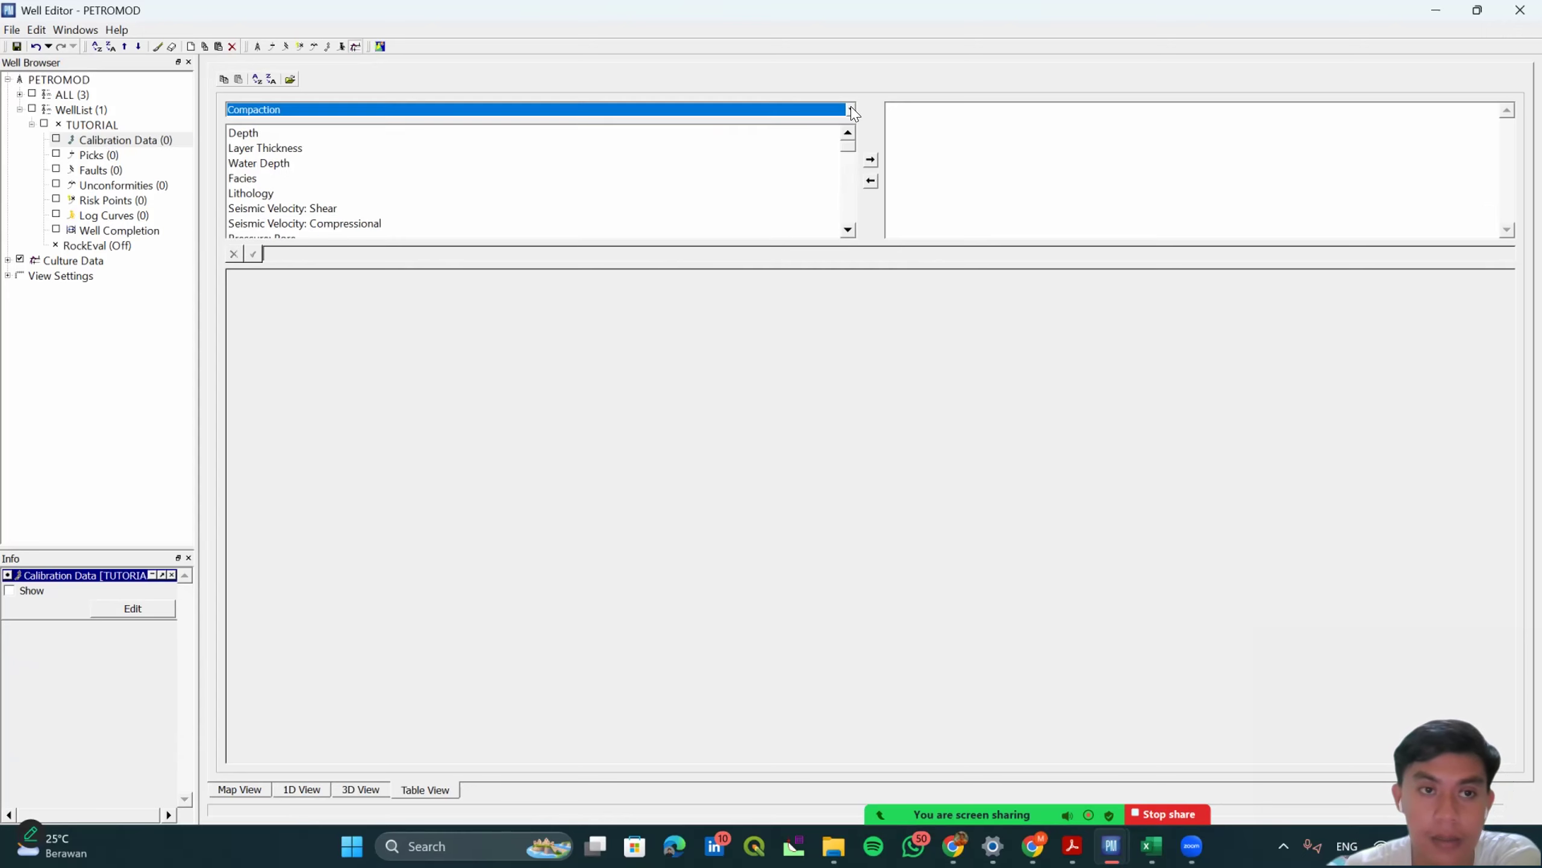
pyautogui.click(852, 110)
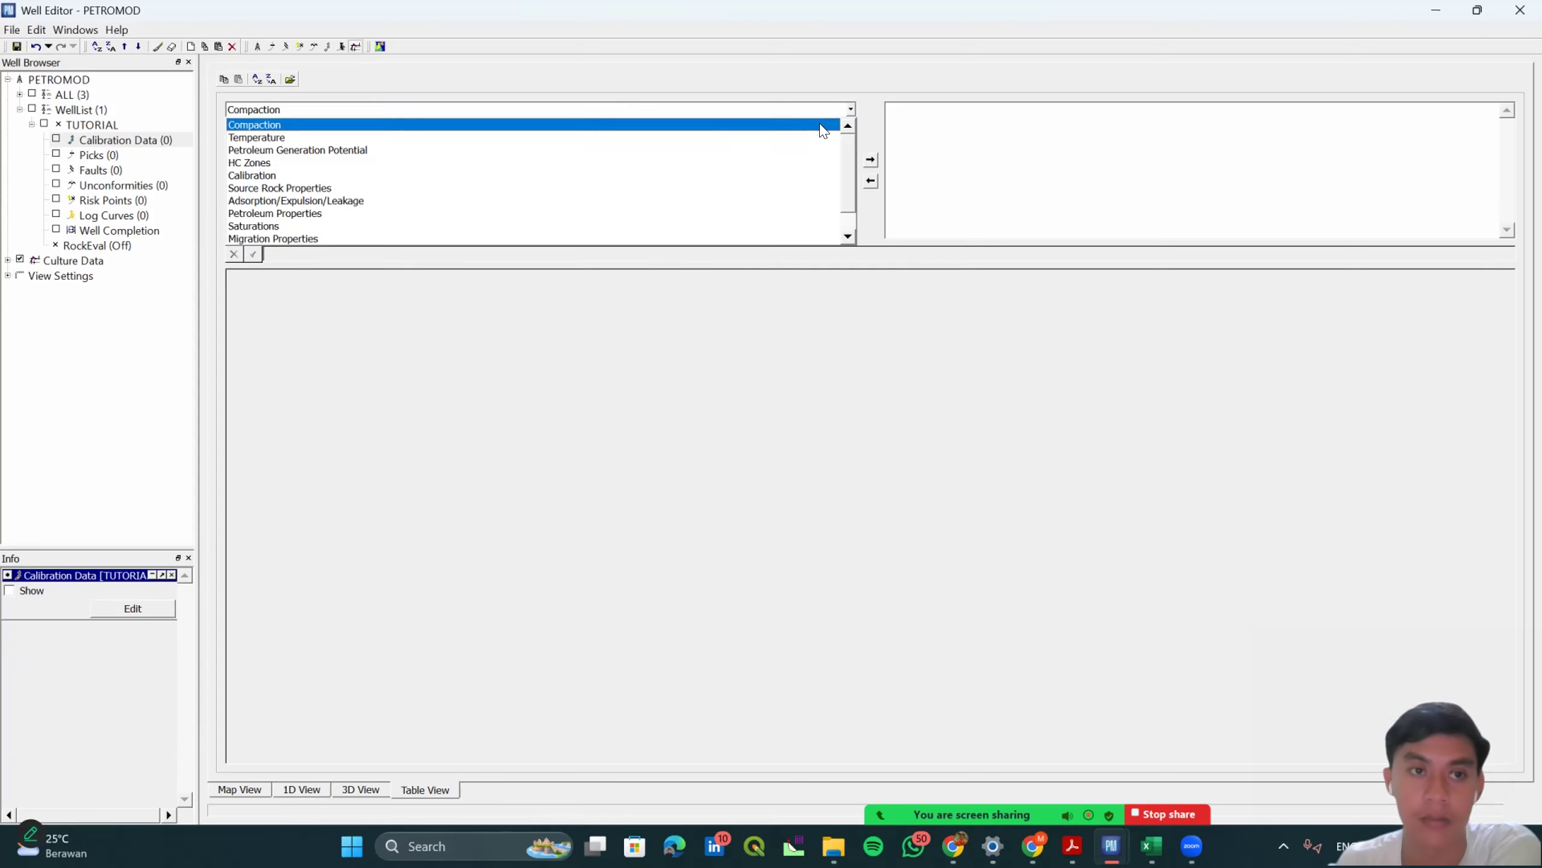
pyautogui.click(448, 141)
pyautogui.click(253, 136)
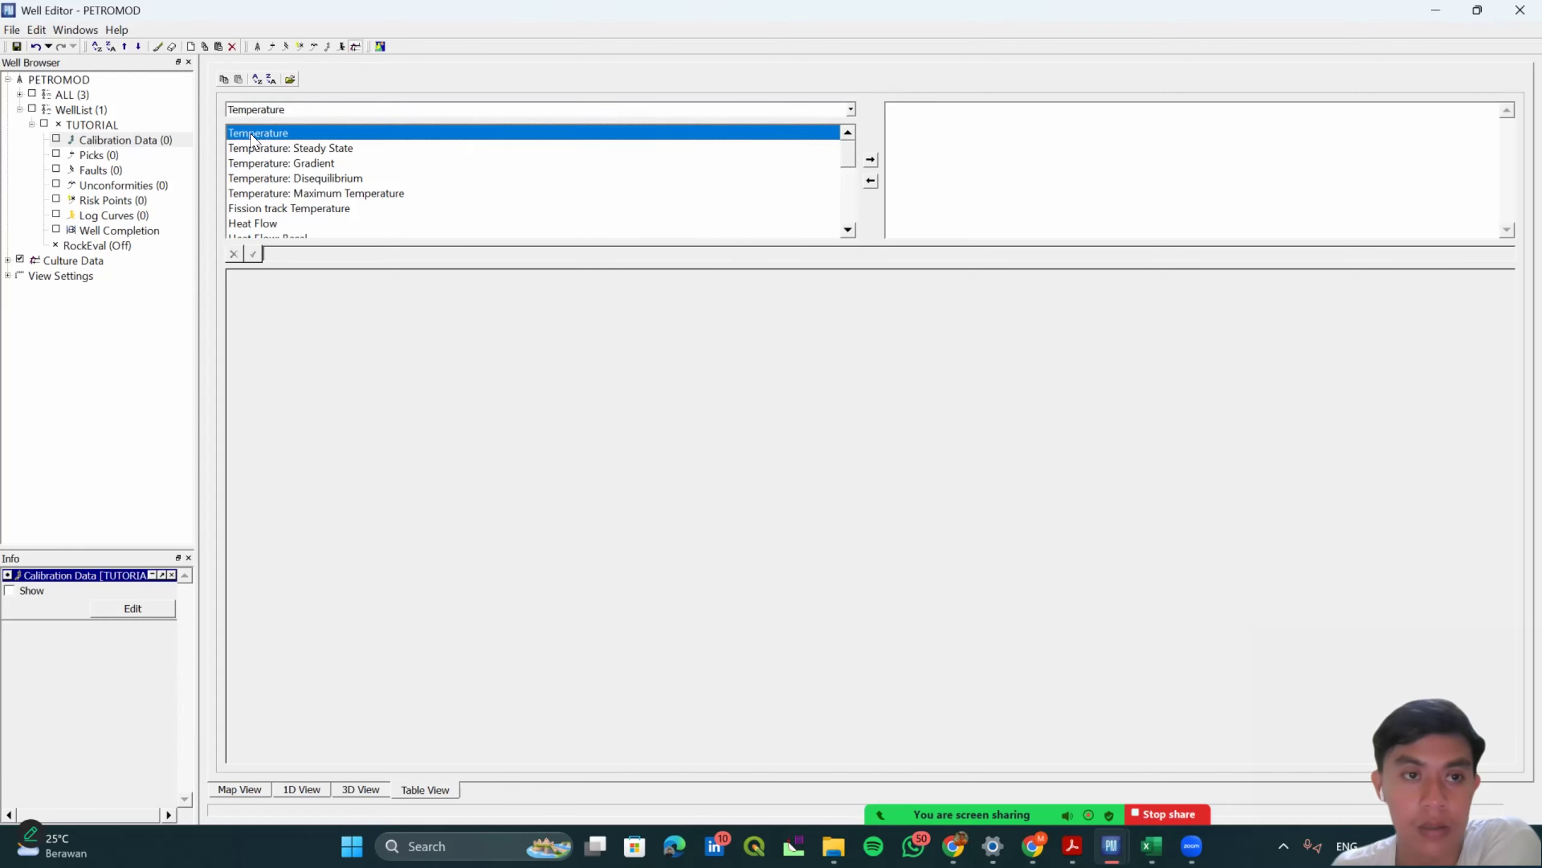
pyautogui.click(870, 159)
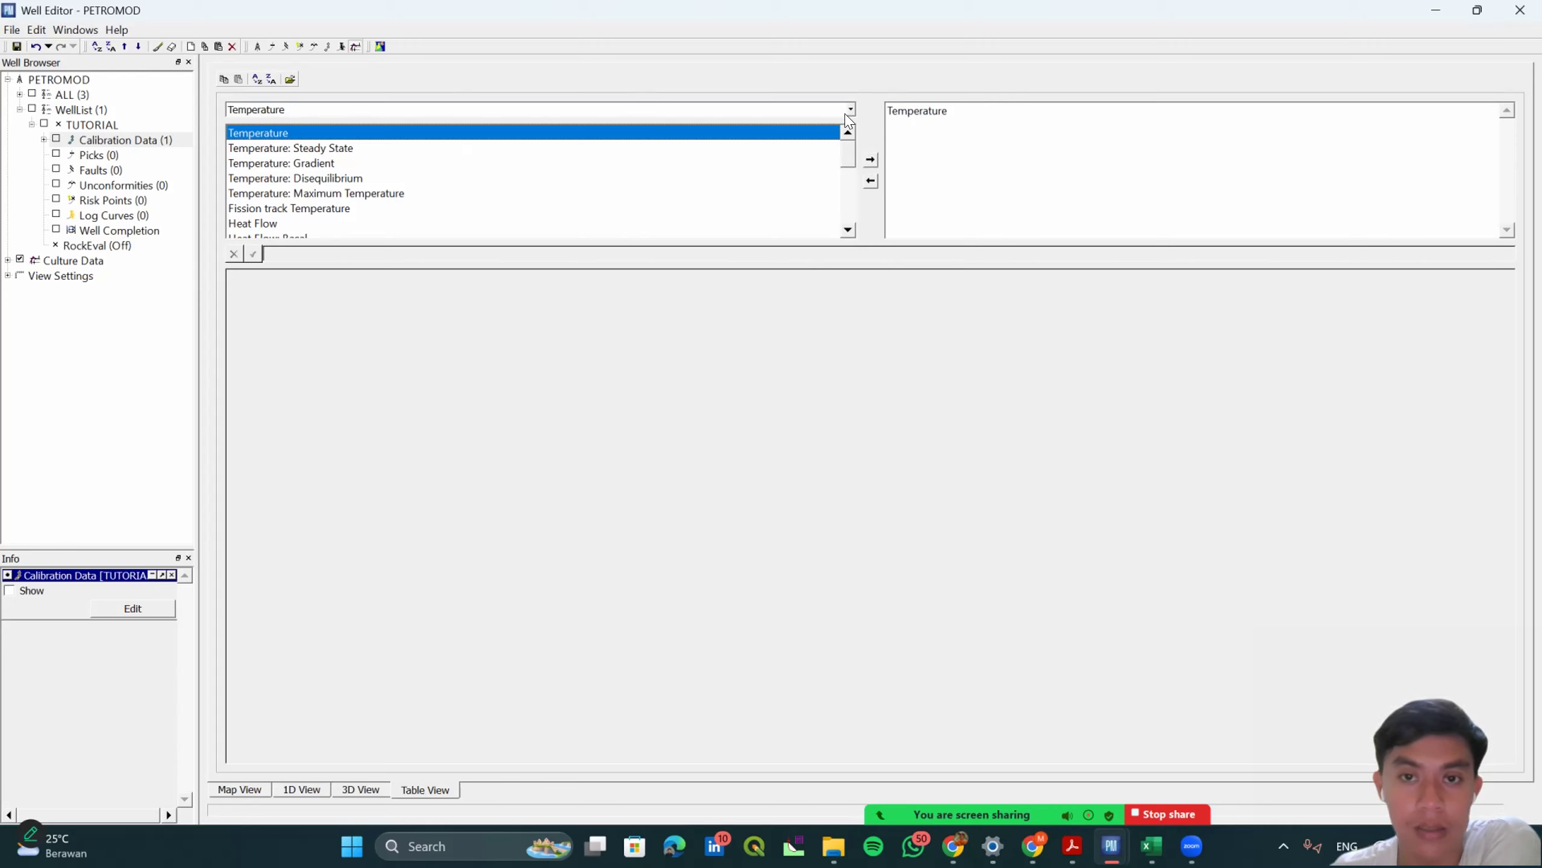
# Add Vitrinite Reflectance from the Calibration category to the TUTORIAL well's calibration data.
pyautogui.click(849, 112)
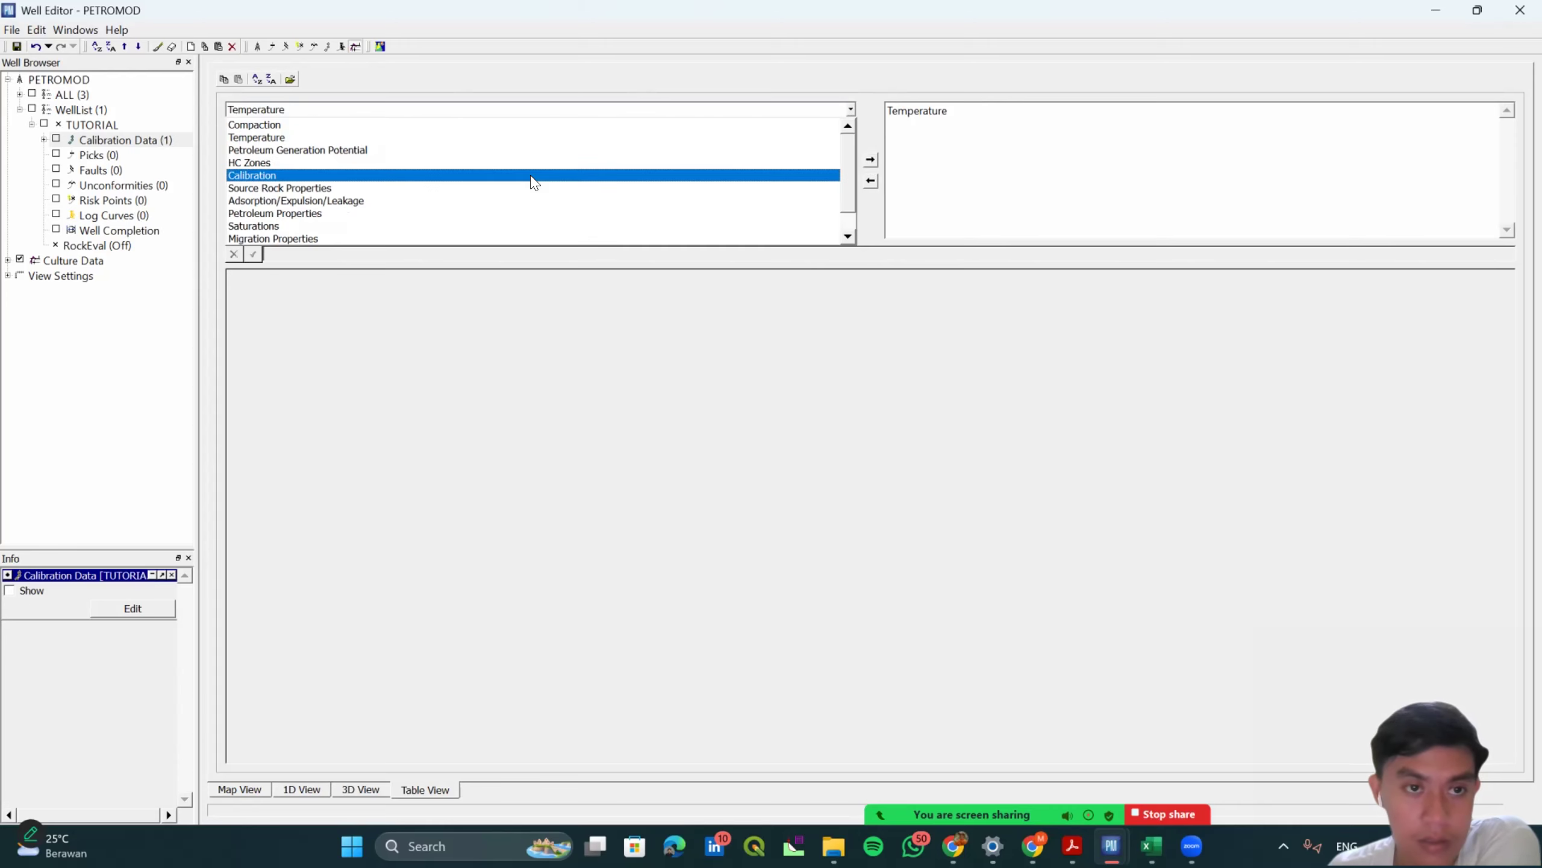
pyautogui.click(532, 178)
pyautogui.click(296, 168)
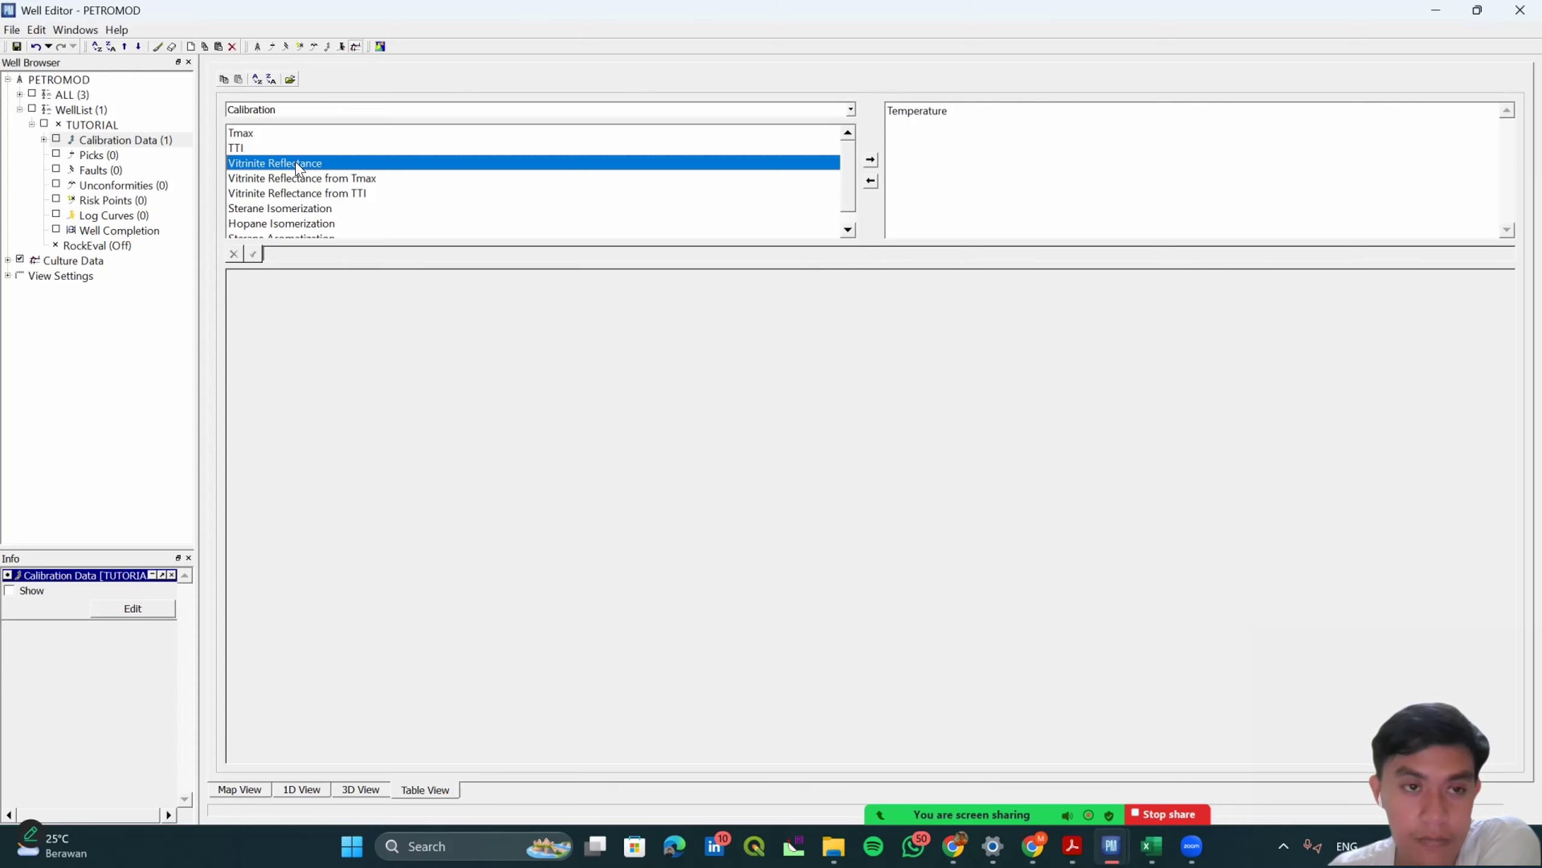
pyautogui.click(871, 161)
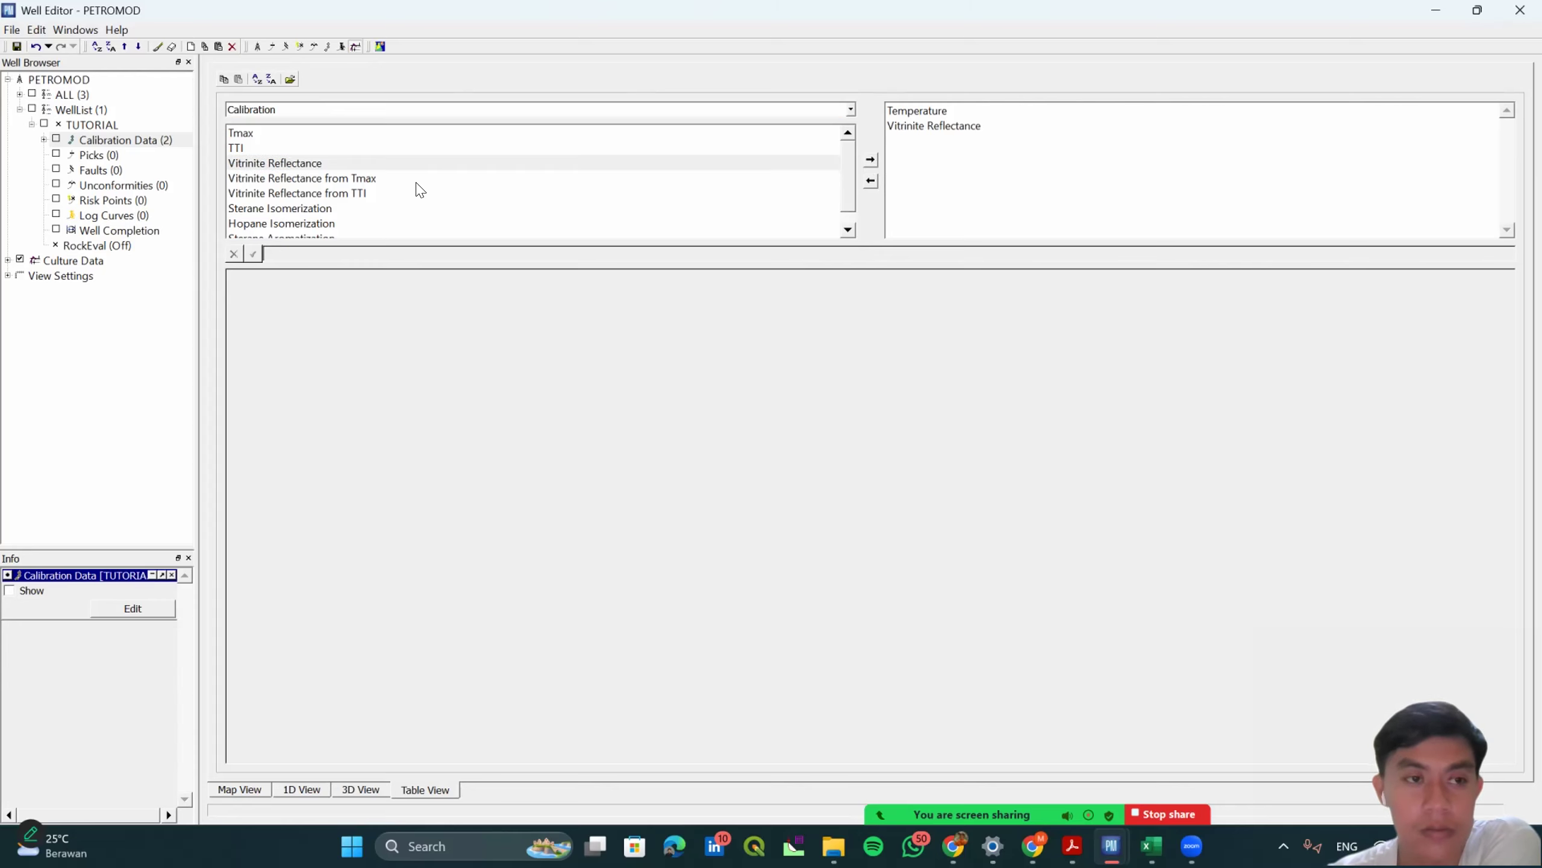
# Open the TUTORIAL well's Temperature calibration table, and bring up the RO sheet of the Data Burial History workbook in Excel.
pyautogui.click(44, 140)
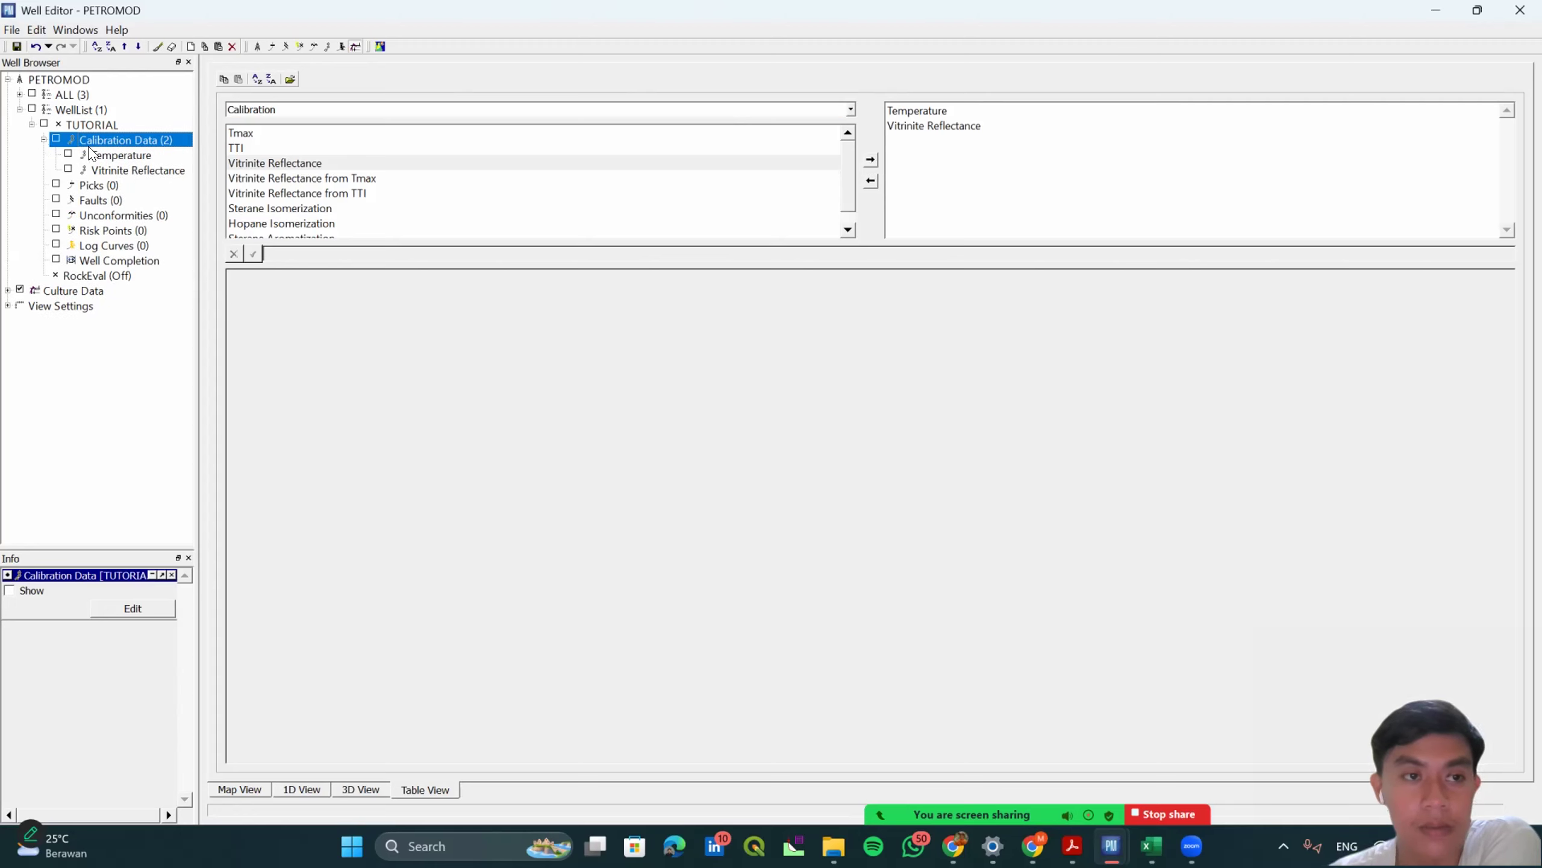
pyautogui.click(103, 159)
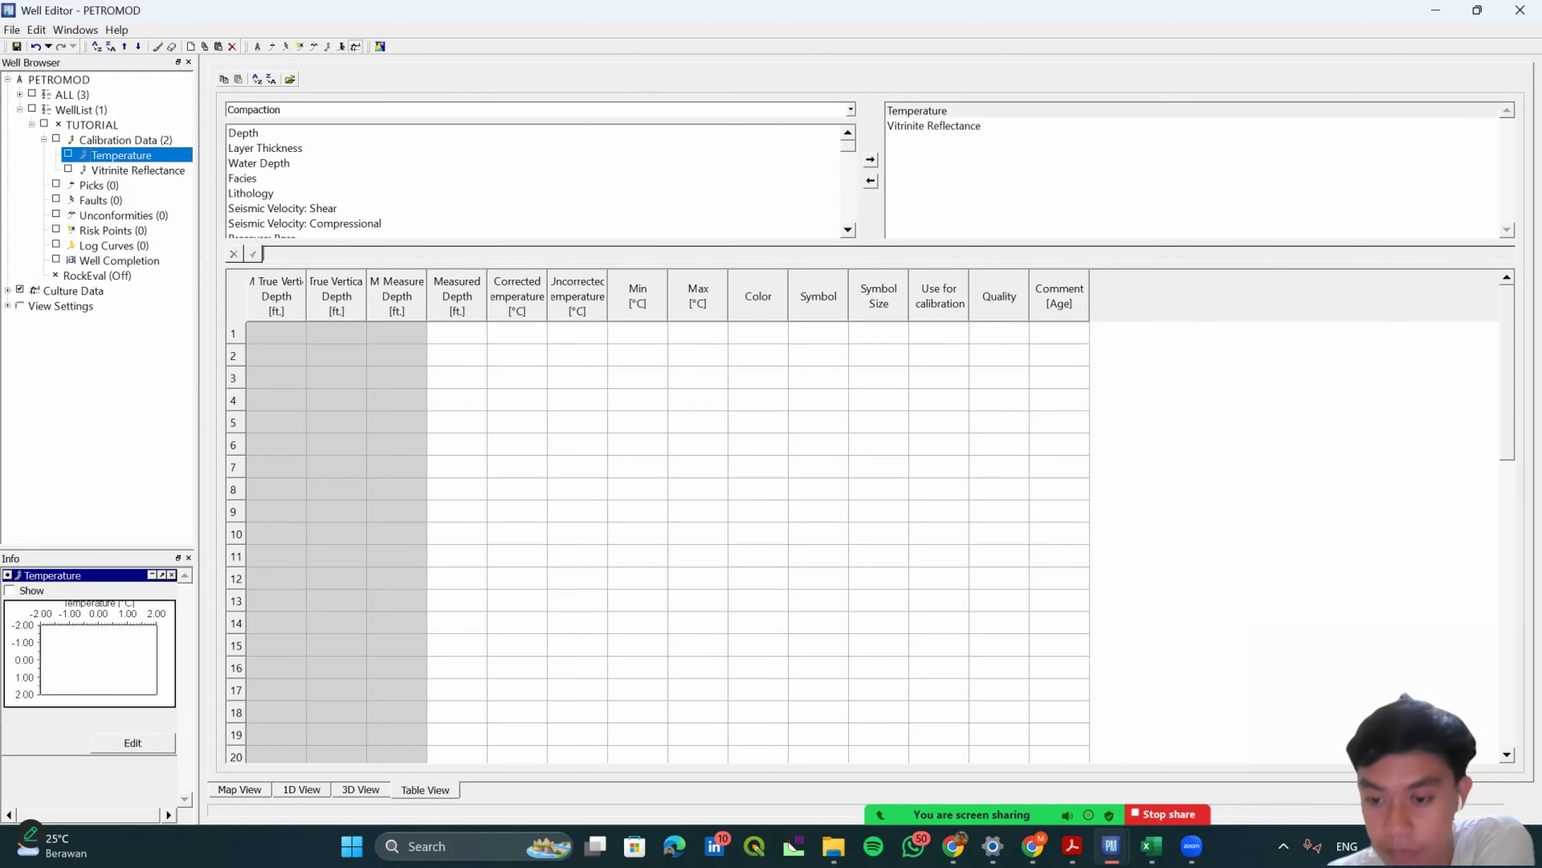
pyautogui.click(1152, 846)
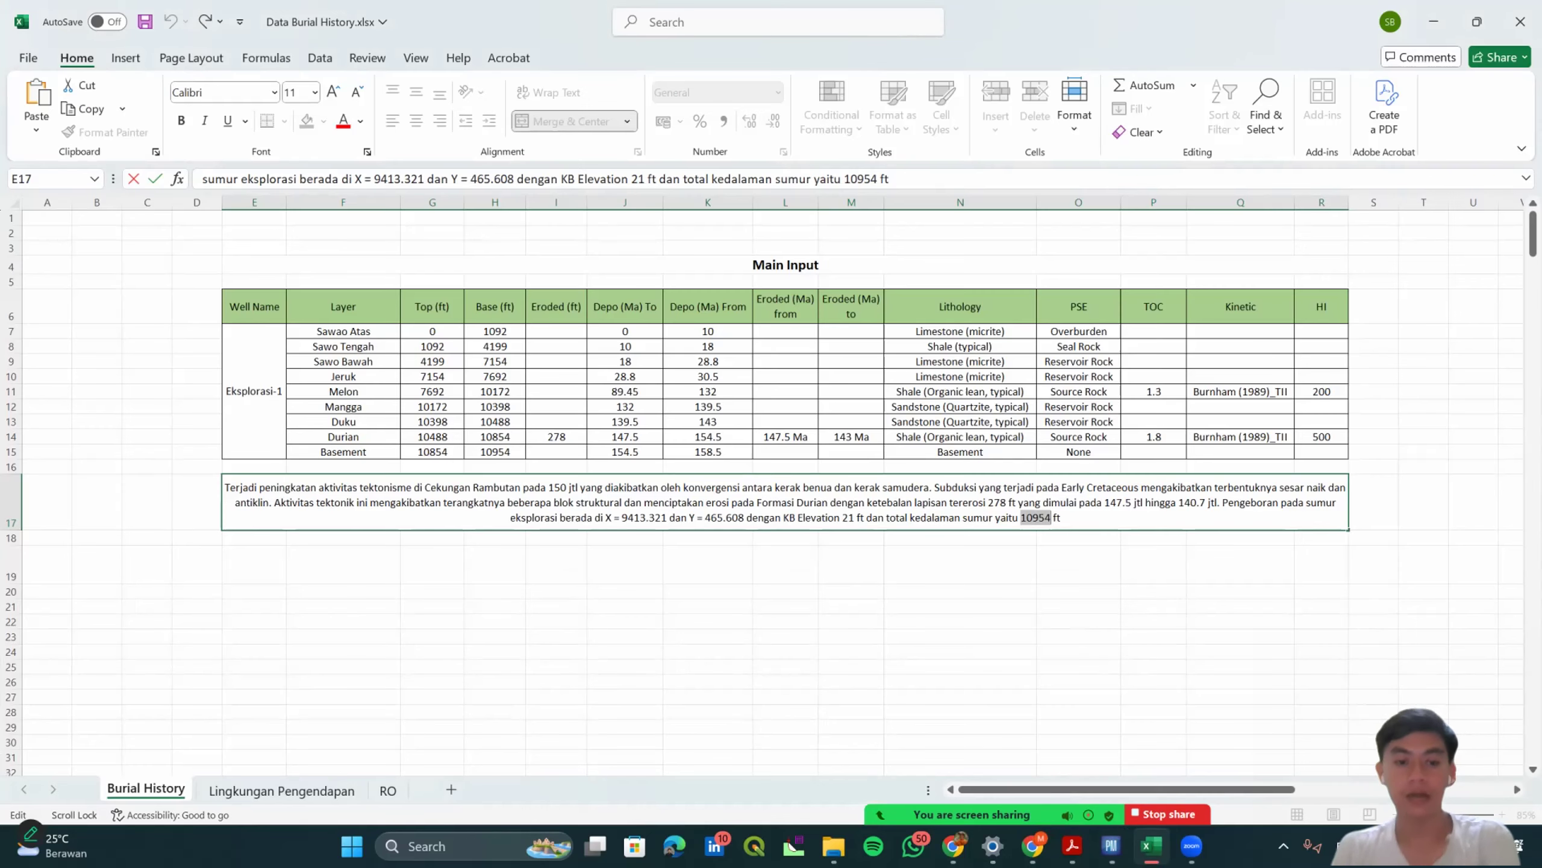
pyautogui.click(388, 790)
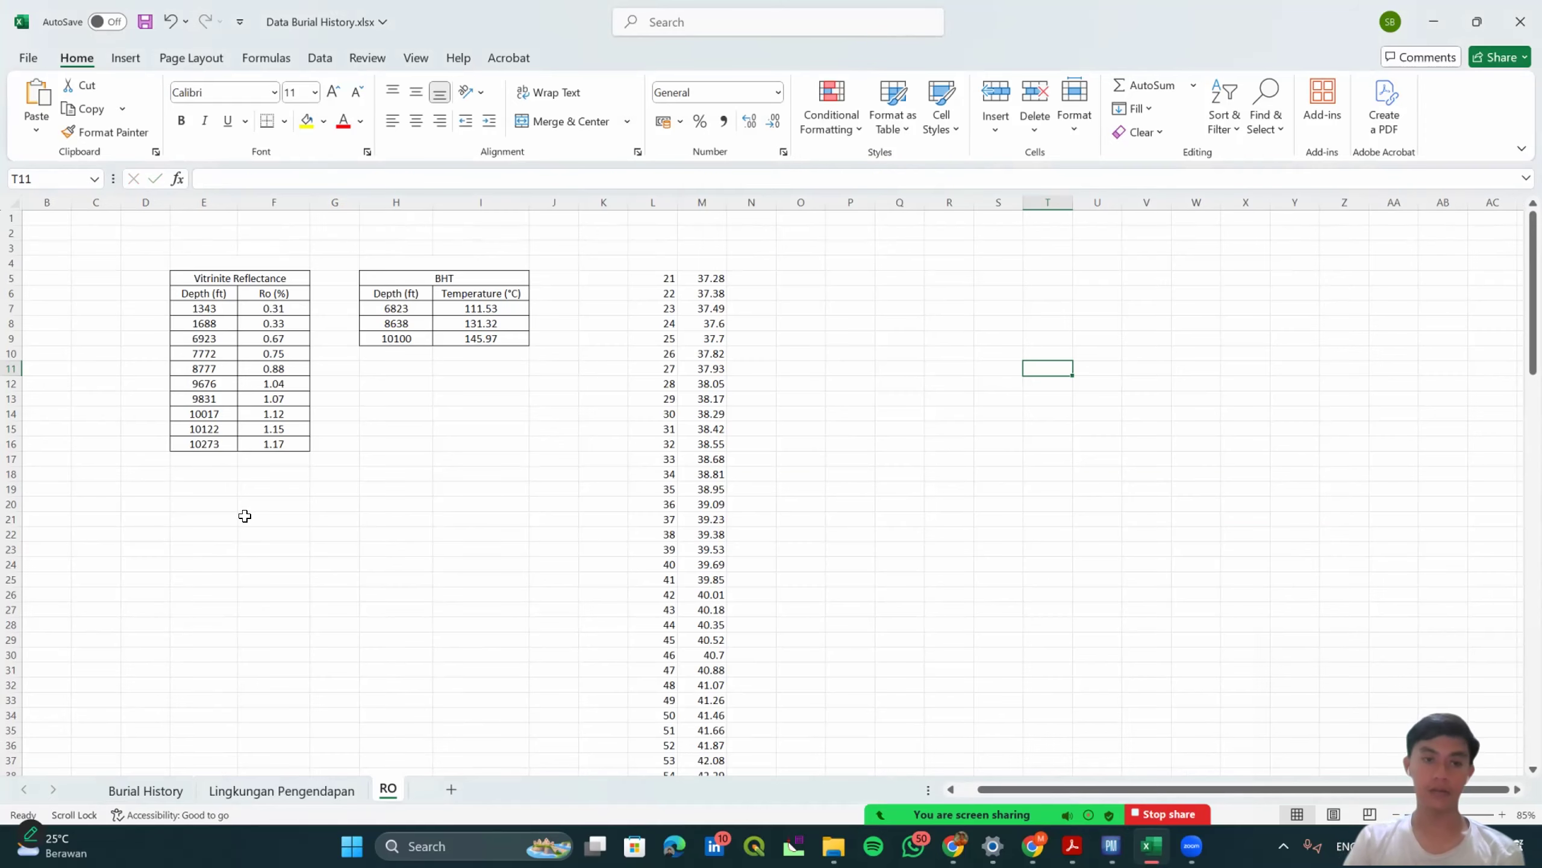
pyautogui.moveTo(401, 307); pyautogui.dragTo(408, 344)
pyautogui.hotkey('shift', 'Down')
pyautogui.hotkey('shift', 'Down')
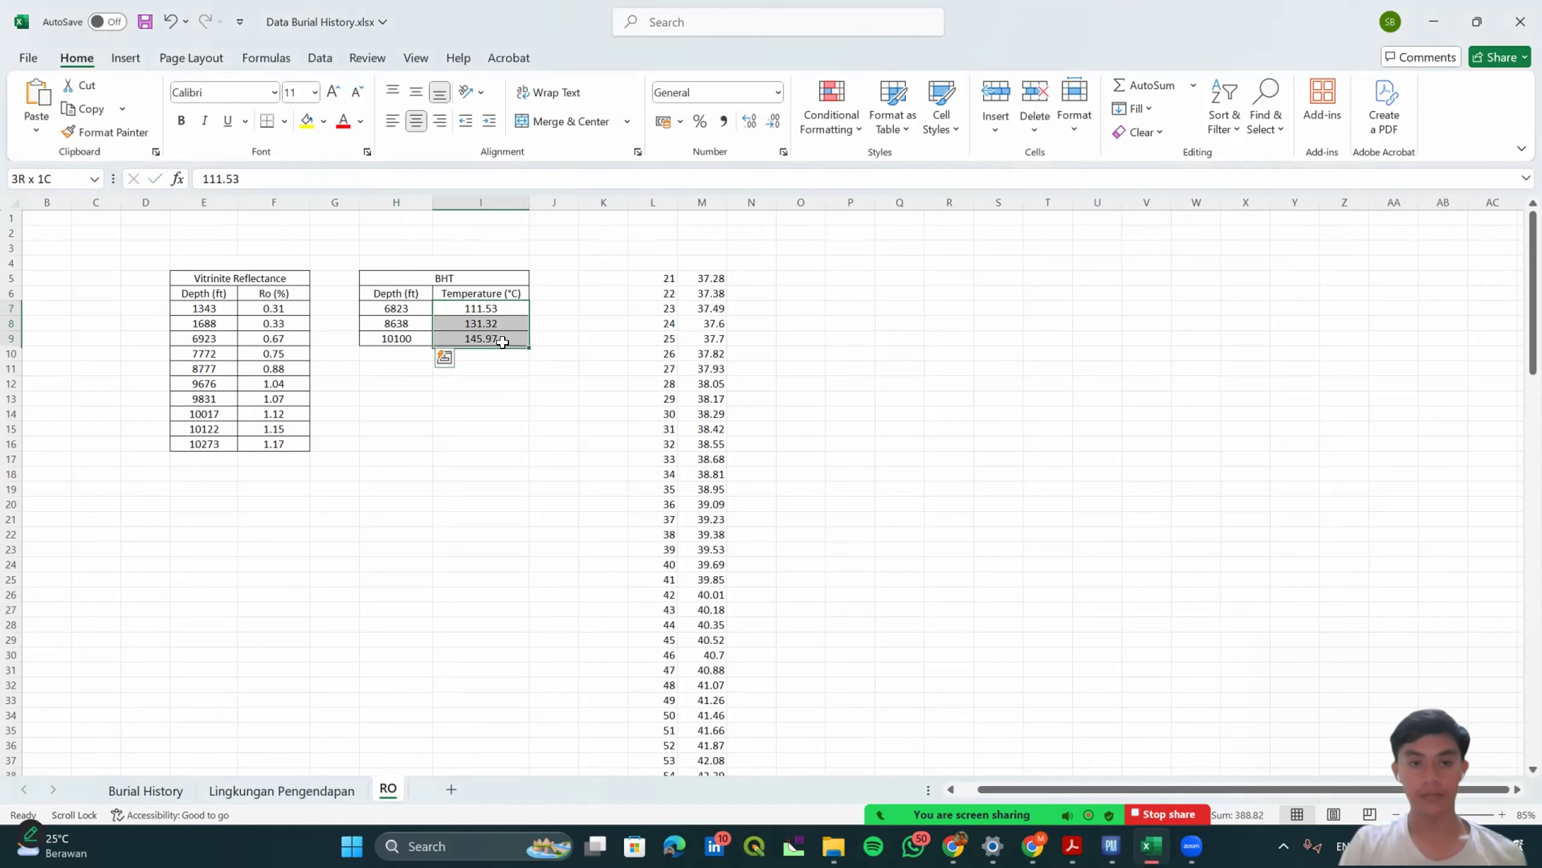
pyautogui.hotkey('ctrl', 'c')
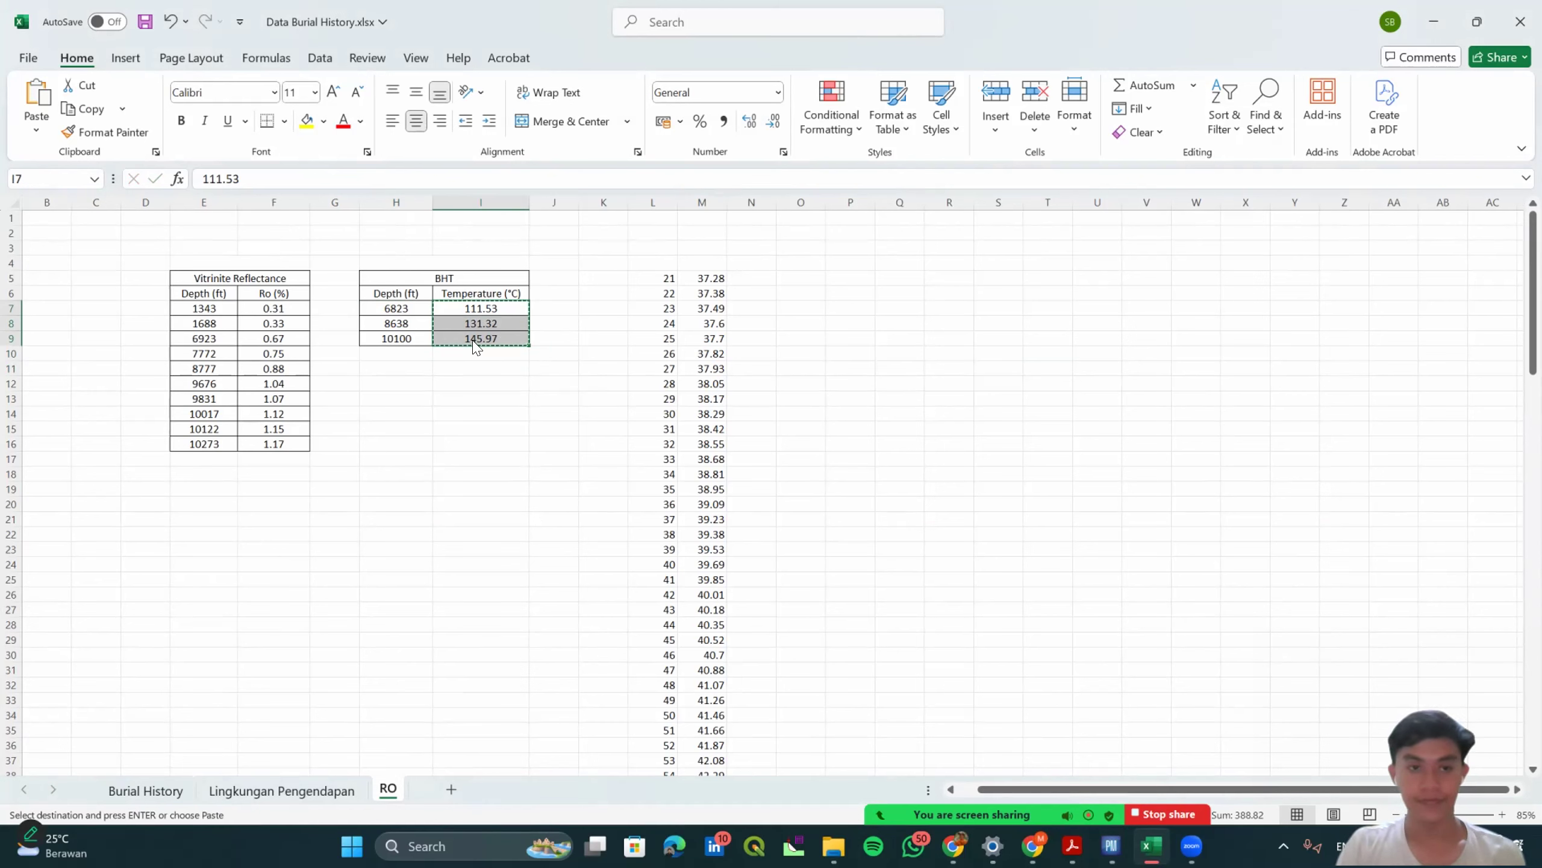
pyautogui.hotkey('alt', 'Tab')
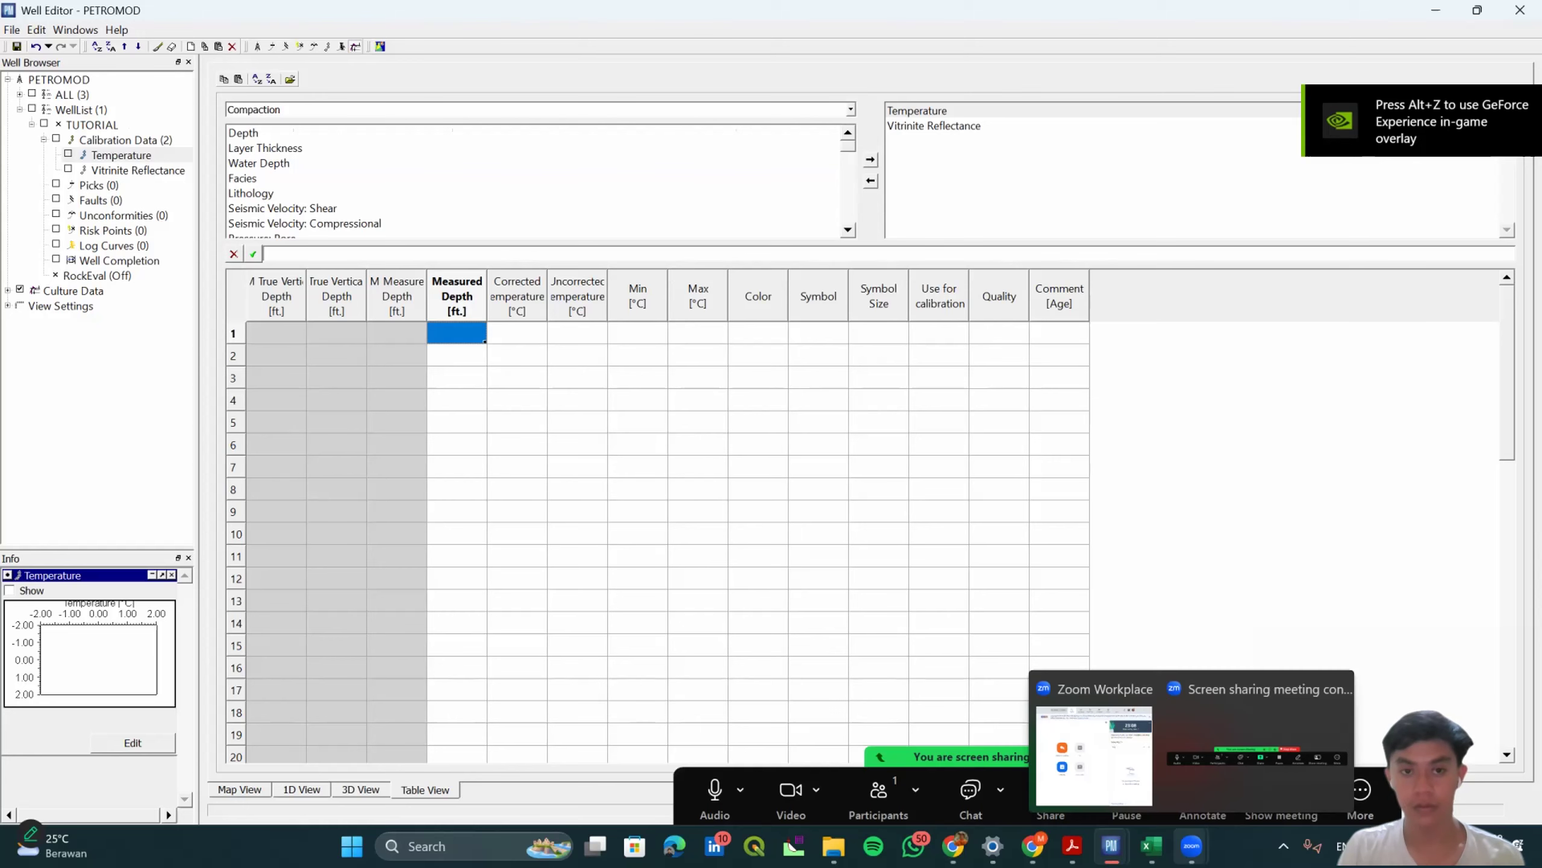
pyautogui.click(1151, 846)
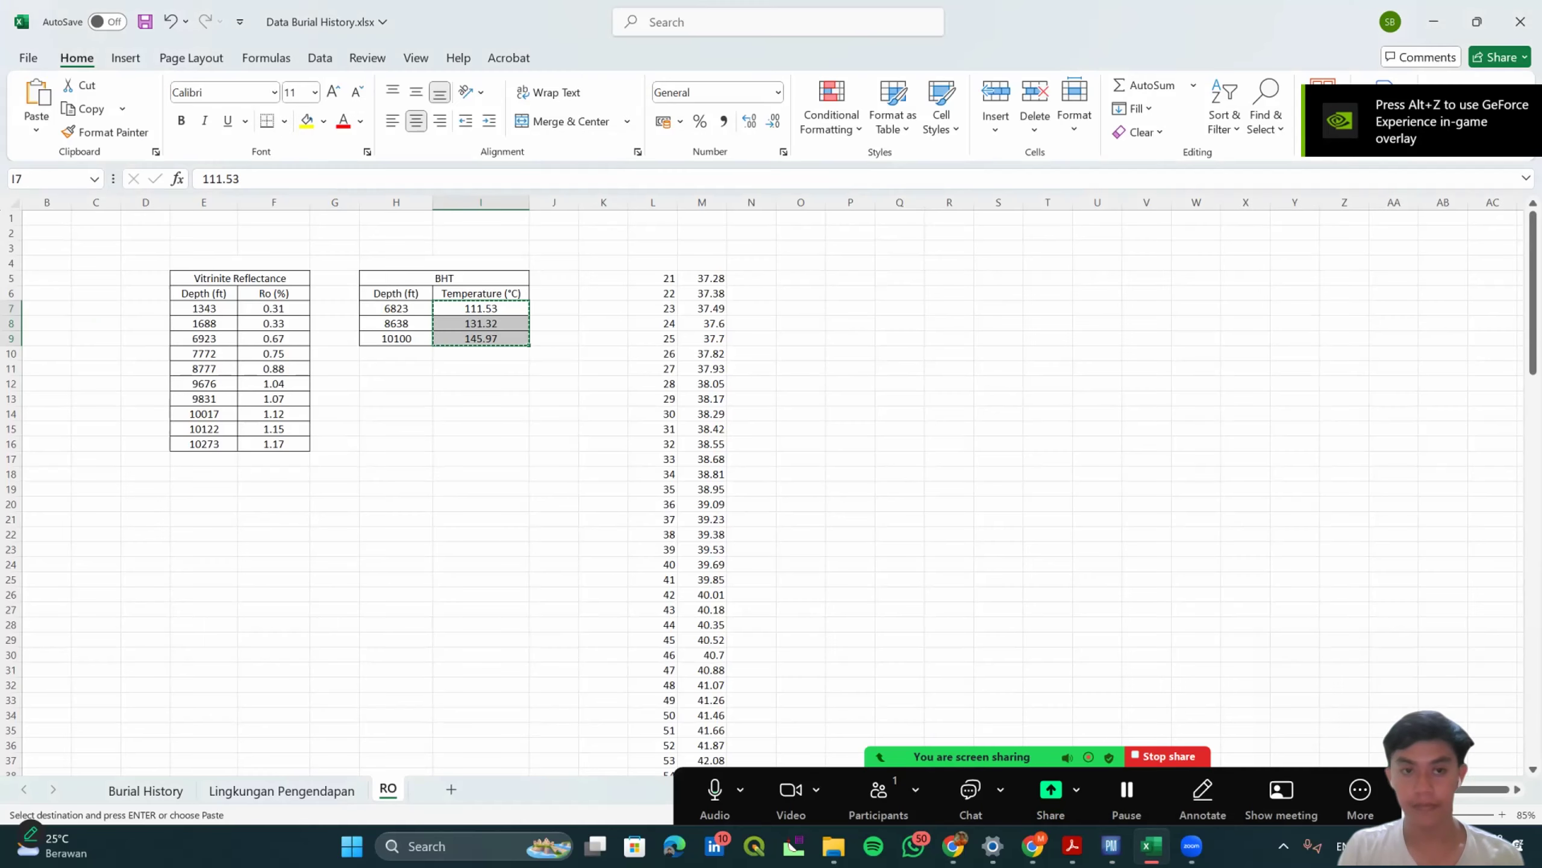
# Copy the BHT depths 6823, 8638 and 10100 ft from Excel into the Measured Depth column of the Temperature table in the Well Editor.
pyautogui.moveTo(407, 307); pyautogui.dragTo(408, 339)
pyautogui.hotkey('ctrl', 'c')
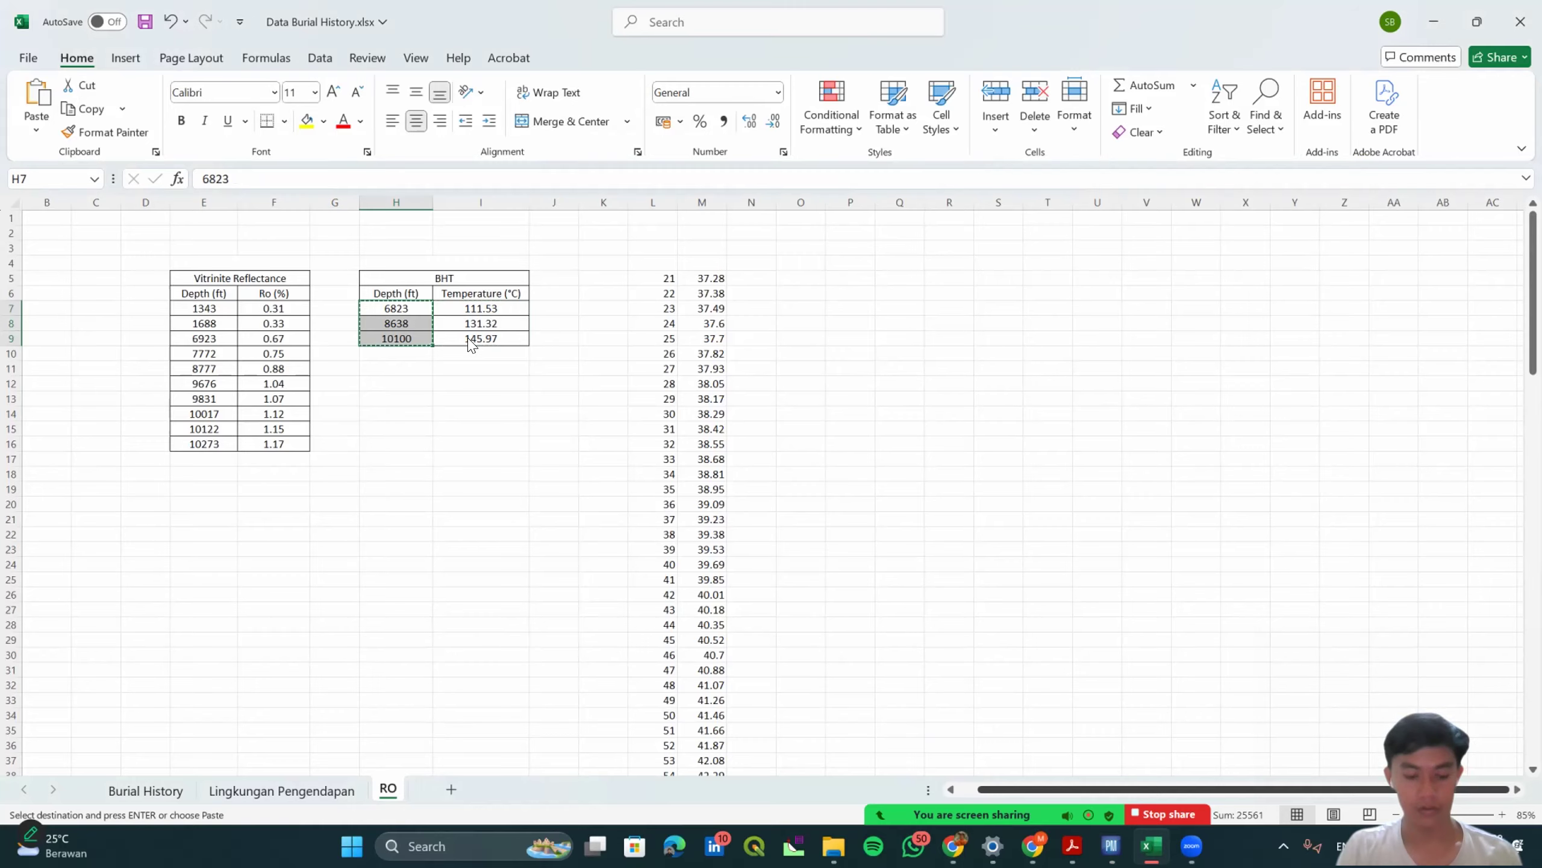
pyautogui.hotkey('alt', 'Tab')
pyautogui.click(513, 340)
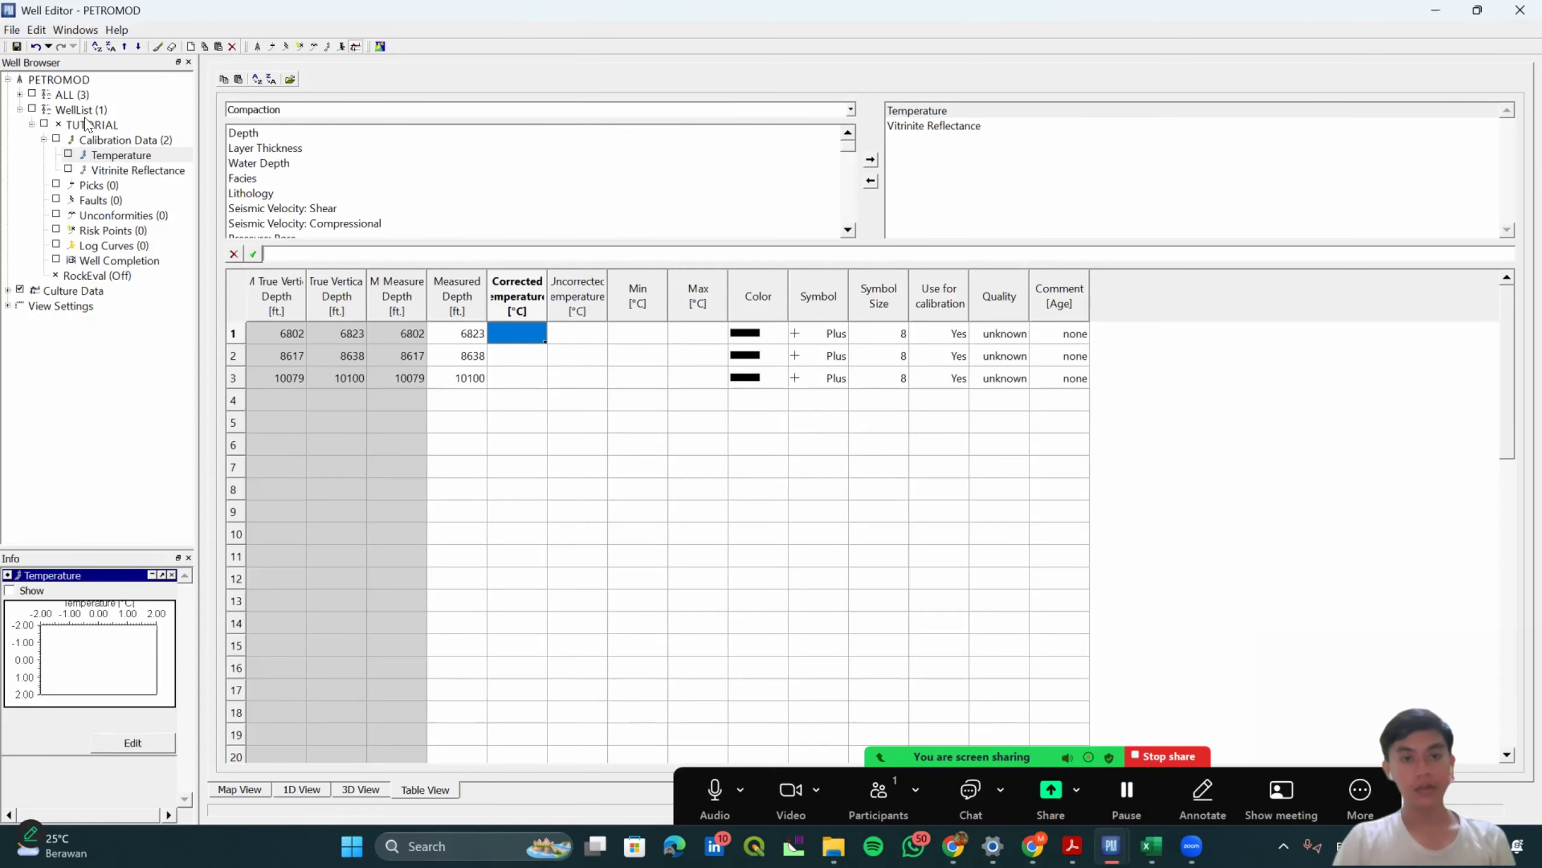
# Examine the Temperature calibration table of the first well under ALL, and return to the TUTORIAL well's calibration data in WellList.
pyautogui.click(20, 94)
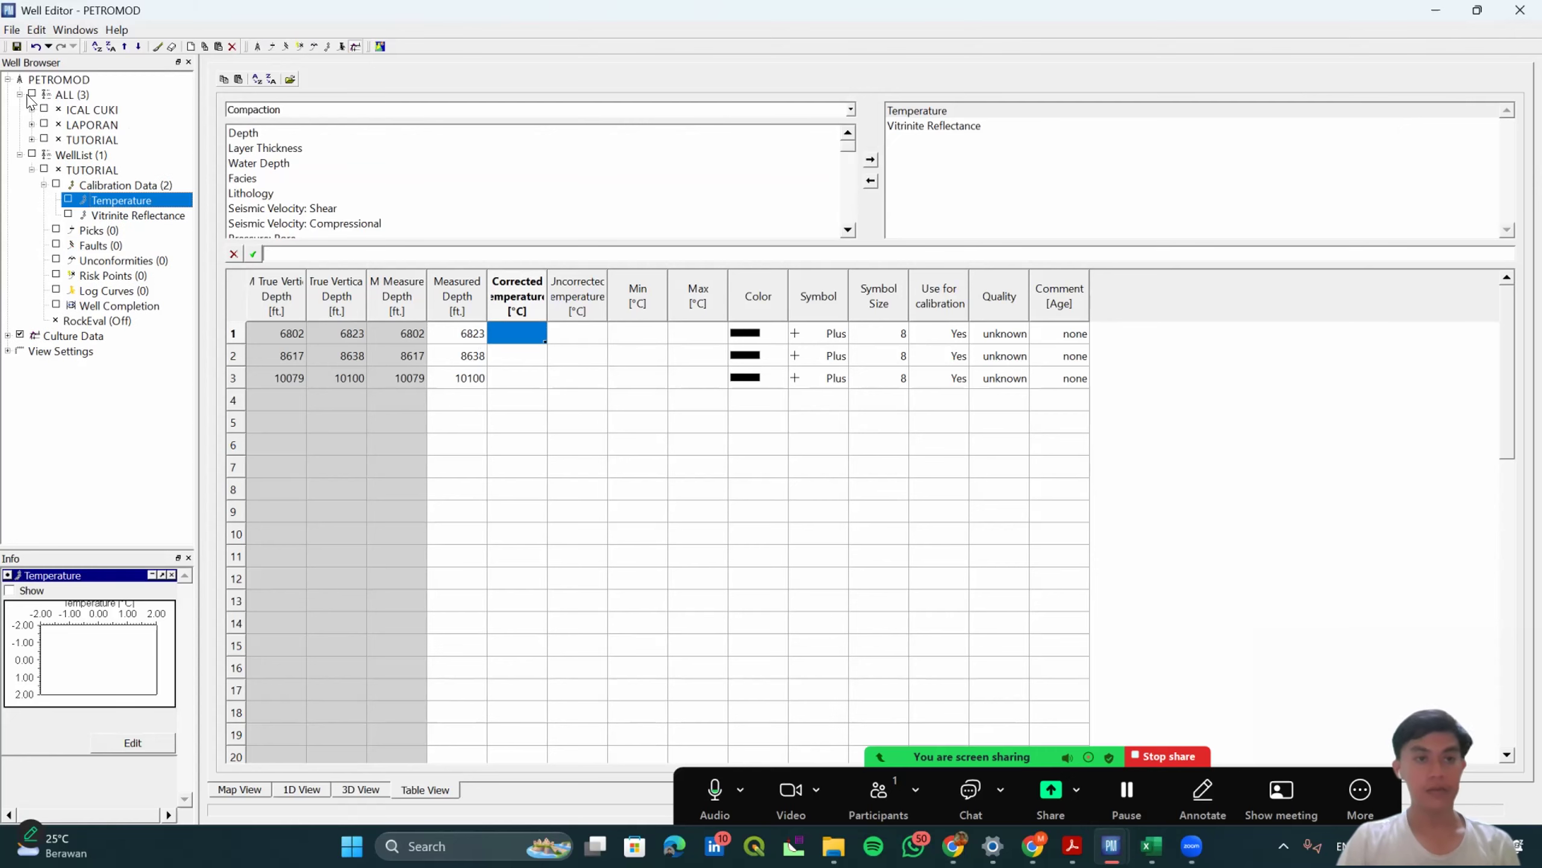
pyautogui.click(31, 125)
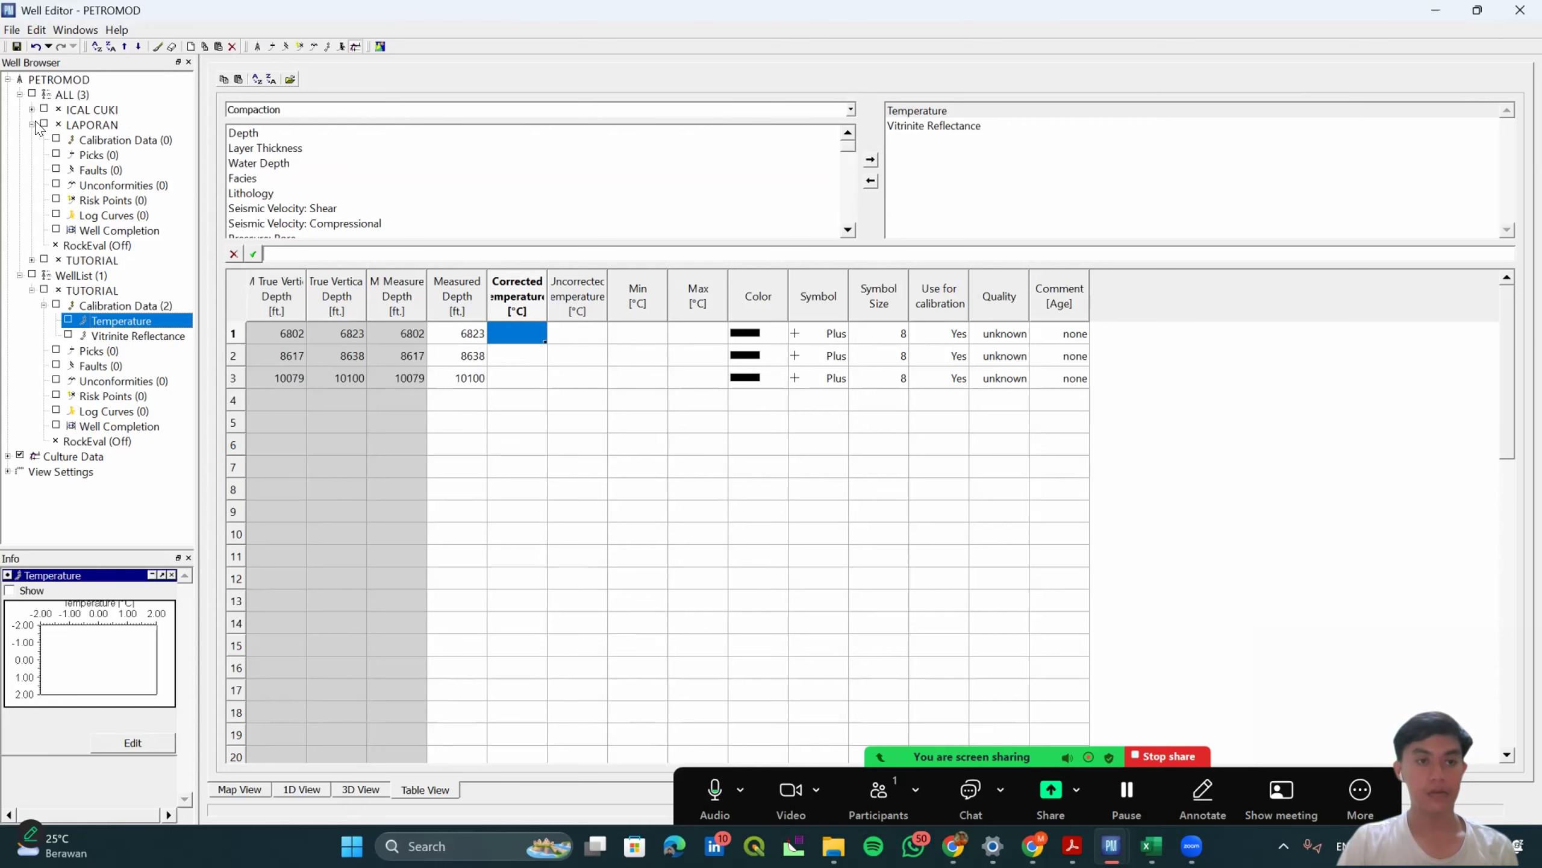
pyautogui.click(31, 125)
pyautogui.click(32, 109)
pyautogui.click(43, 124)
pyautogui.click(104, 142)
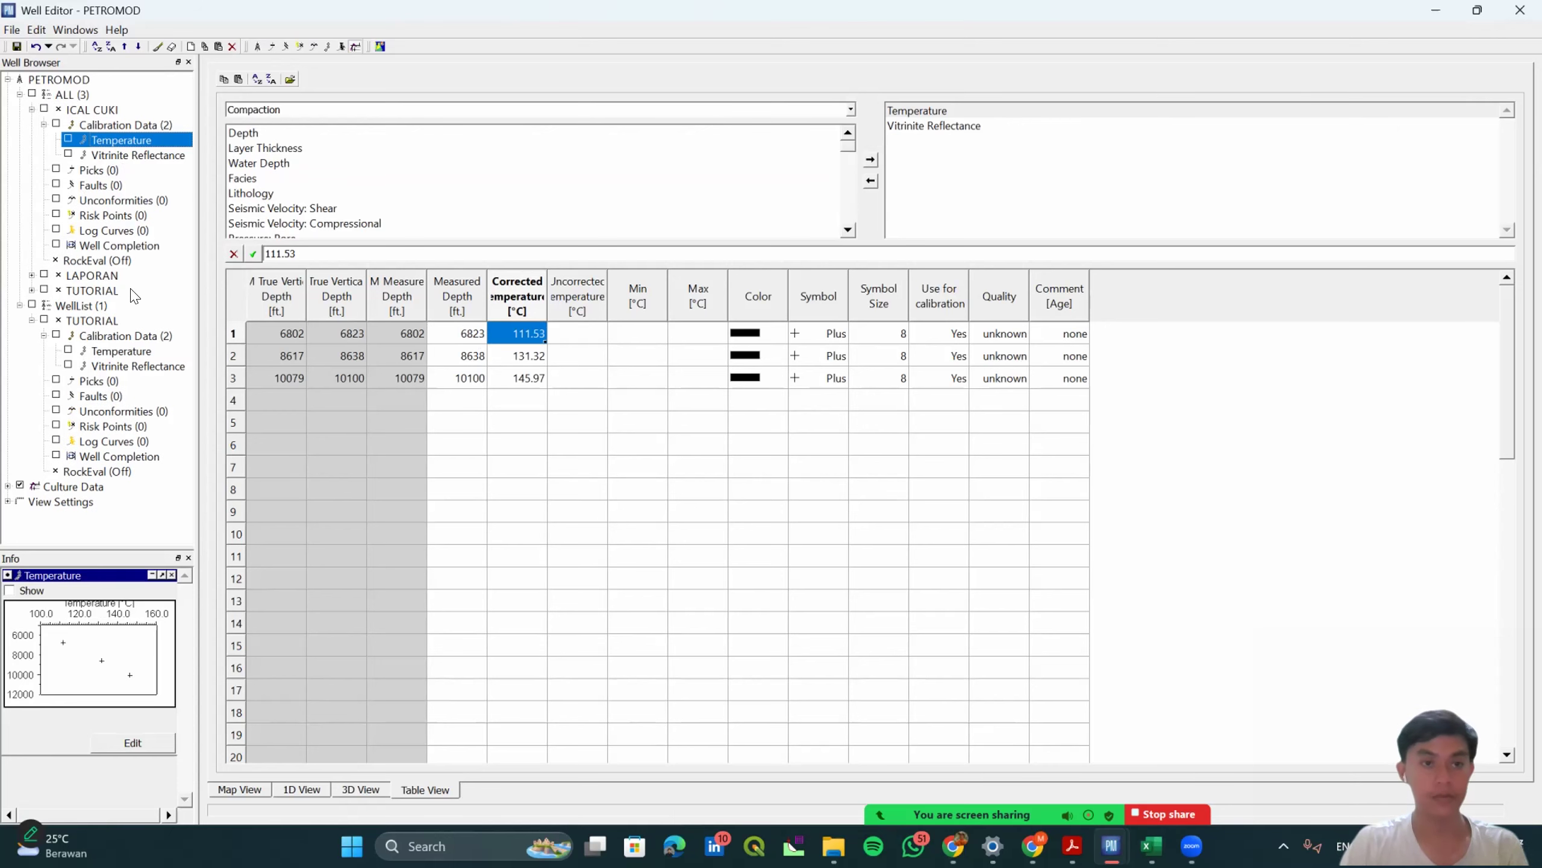
pyautogui.click(31, 109)
pyautogui.click(111, 191)
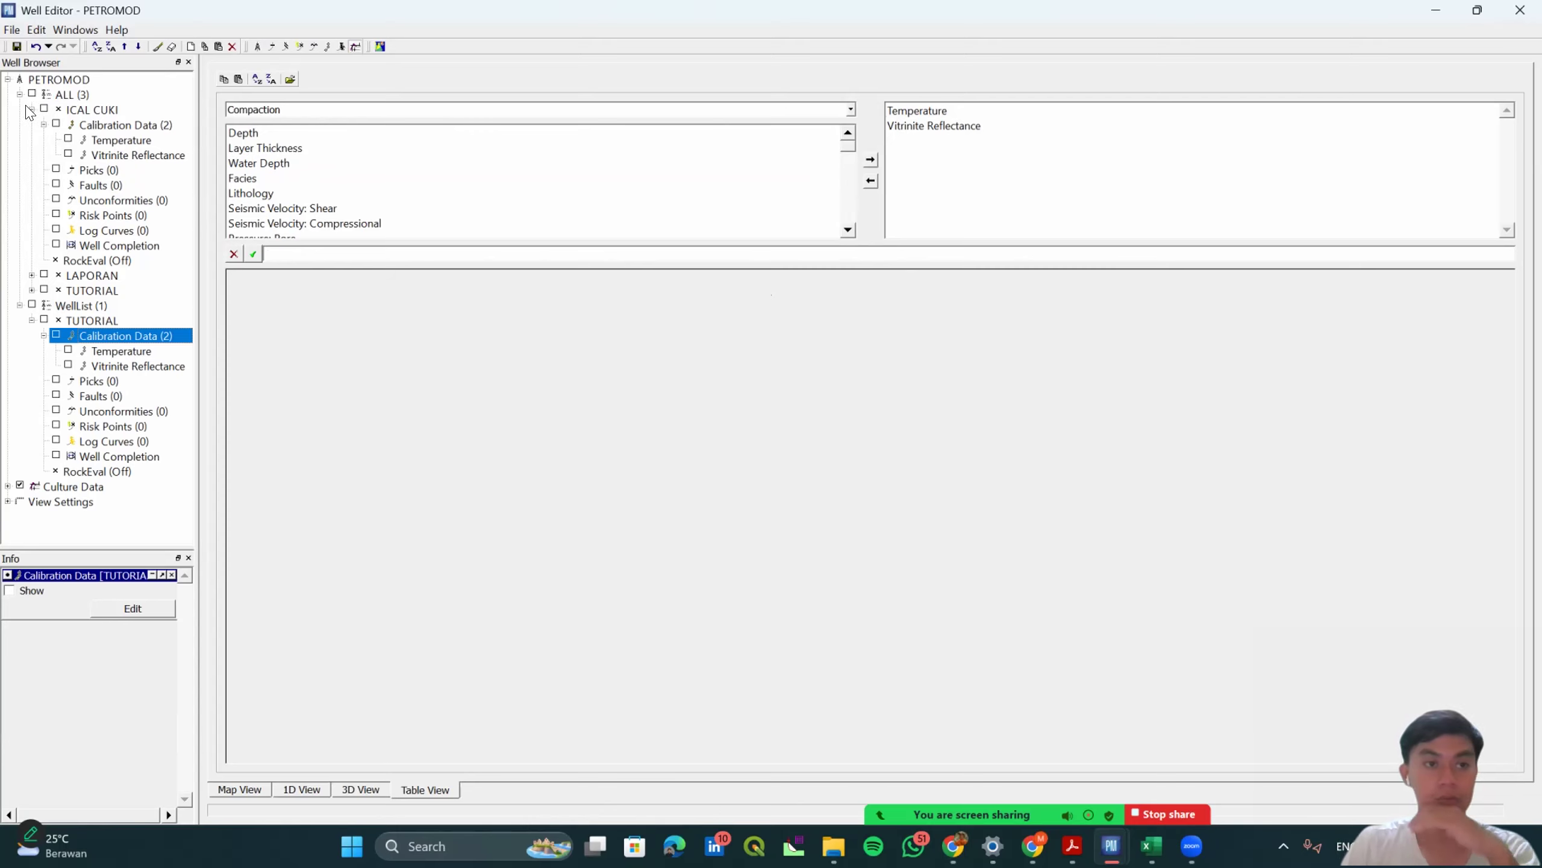
# Copy the BHT temperatures 111.53, 131.32 and 145.97 °C from Excel into the Corrected Temperature column of the TUTORIAL well's Temperature table.
pyautogui.click(19, 94)
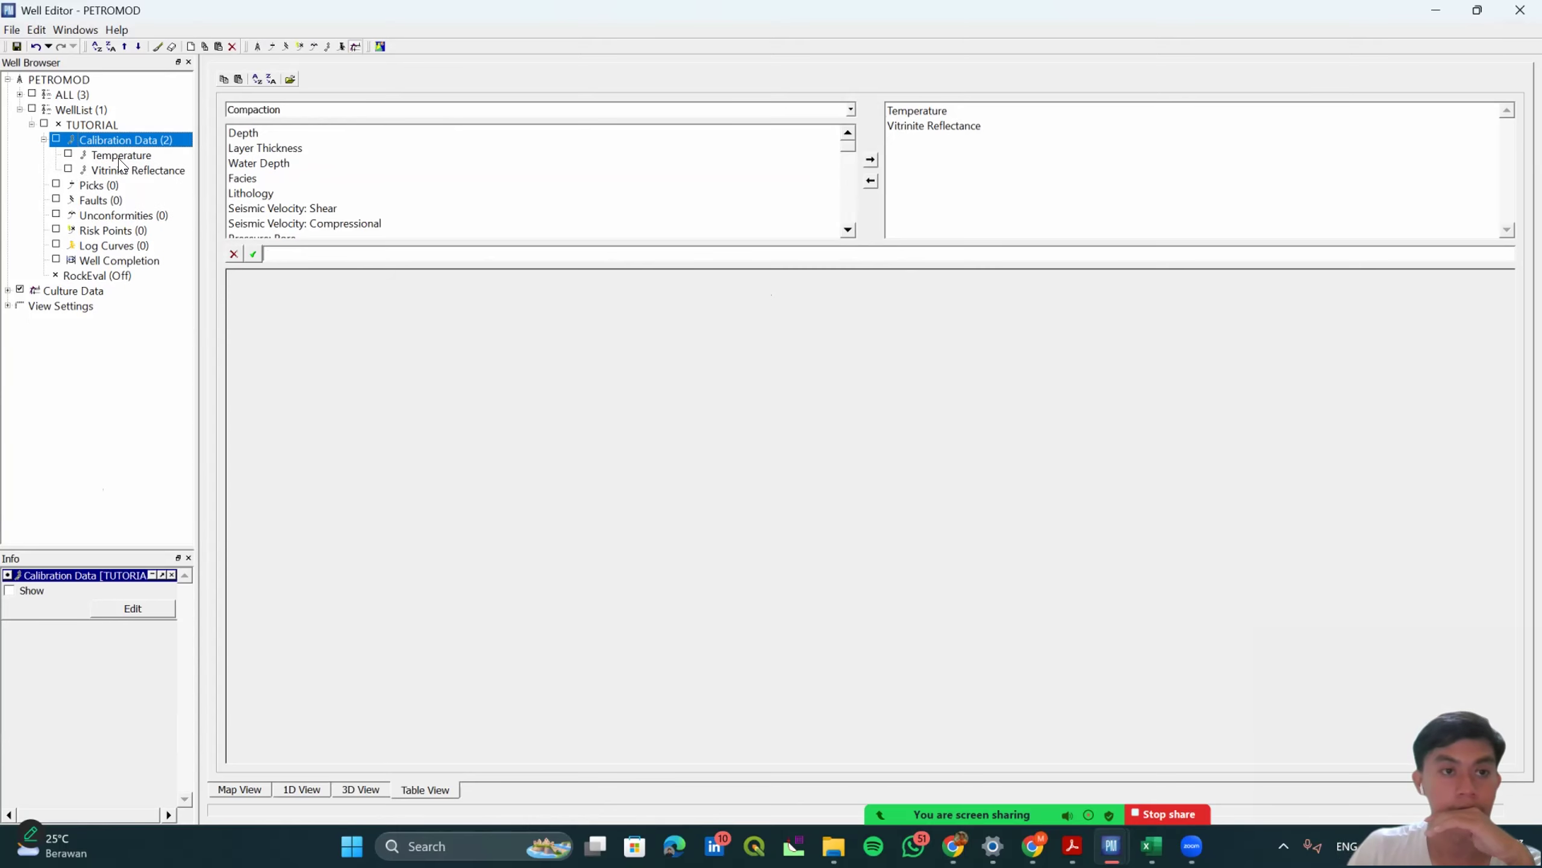
pyautogui.click(121, 157)
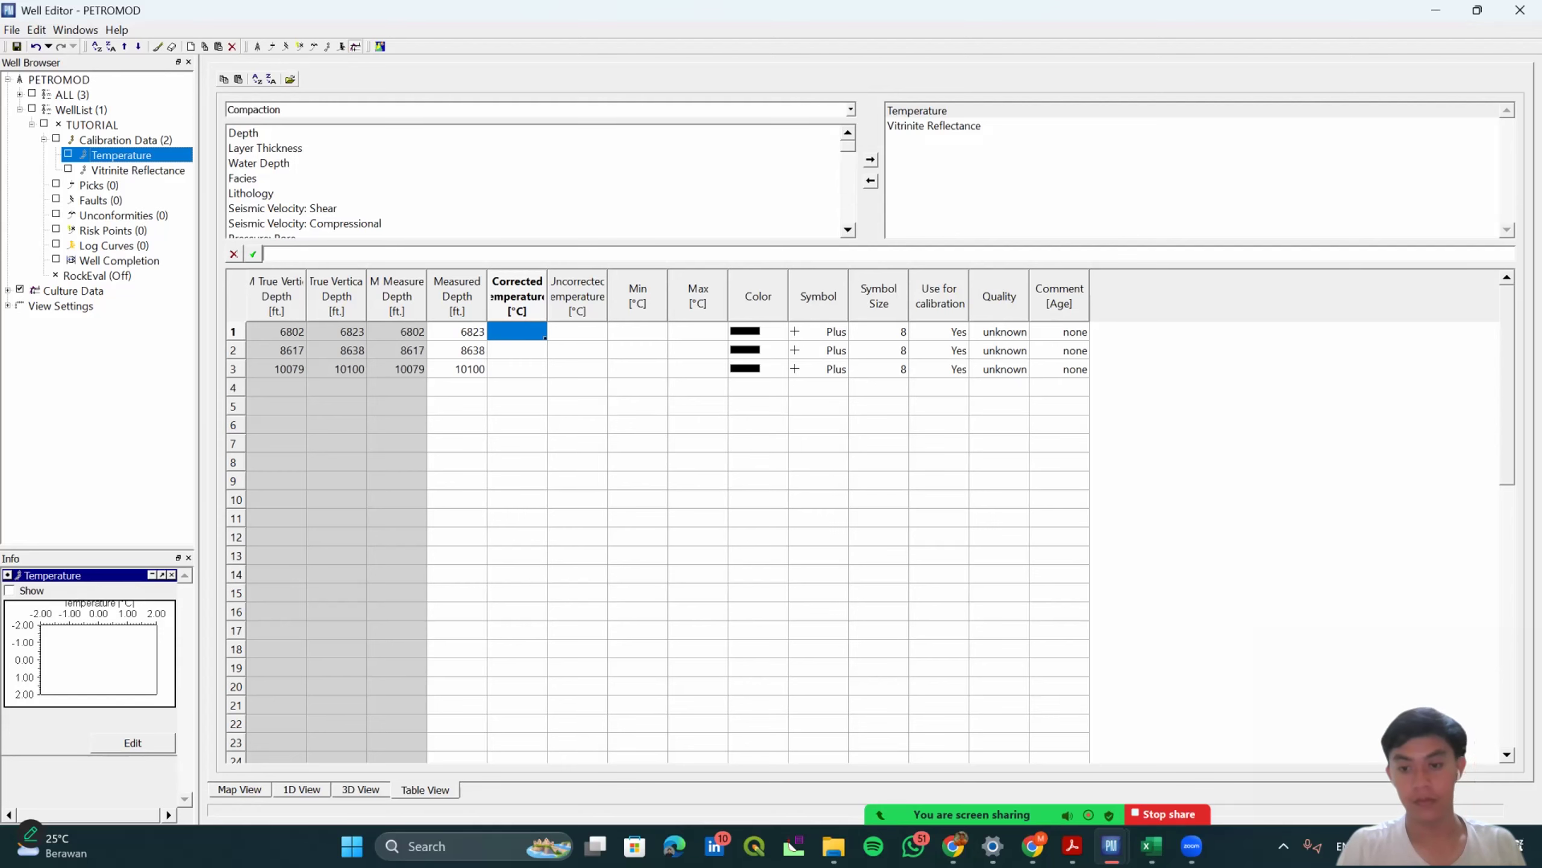
pyautogui.hotkey('alt', 'Tab')
pyautogui.click(1111, 846)
pyautogui.click(1212, 742)
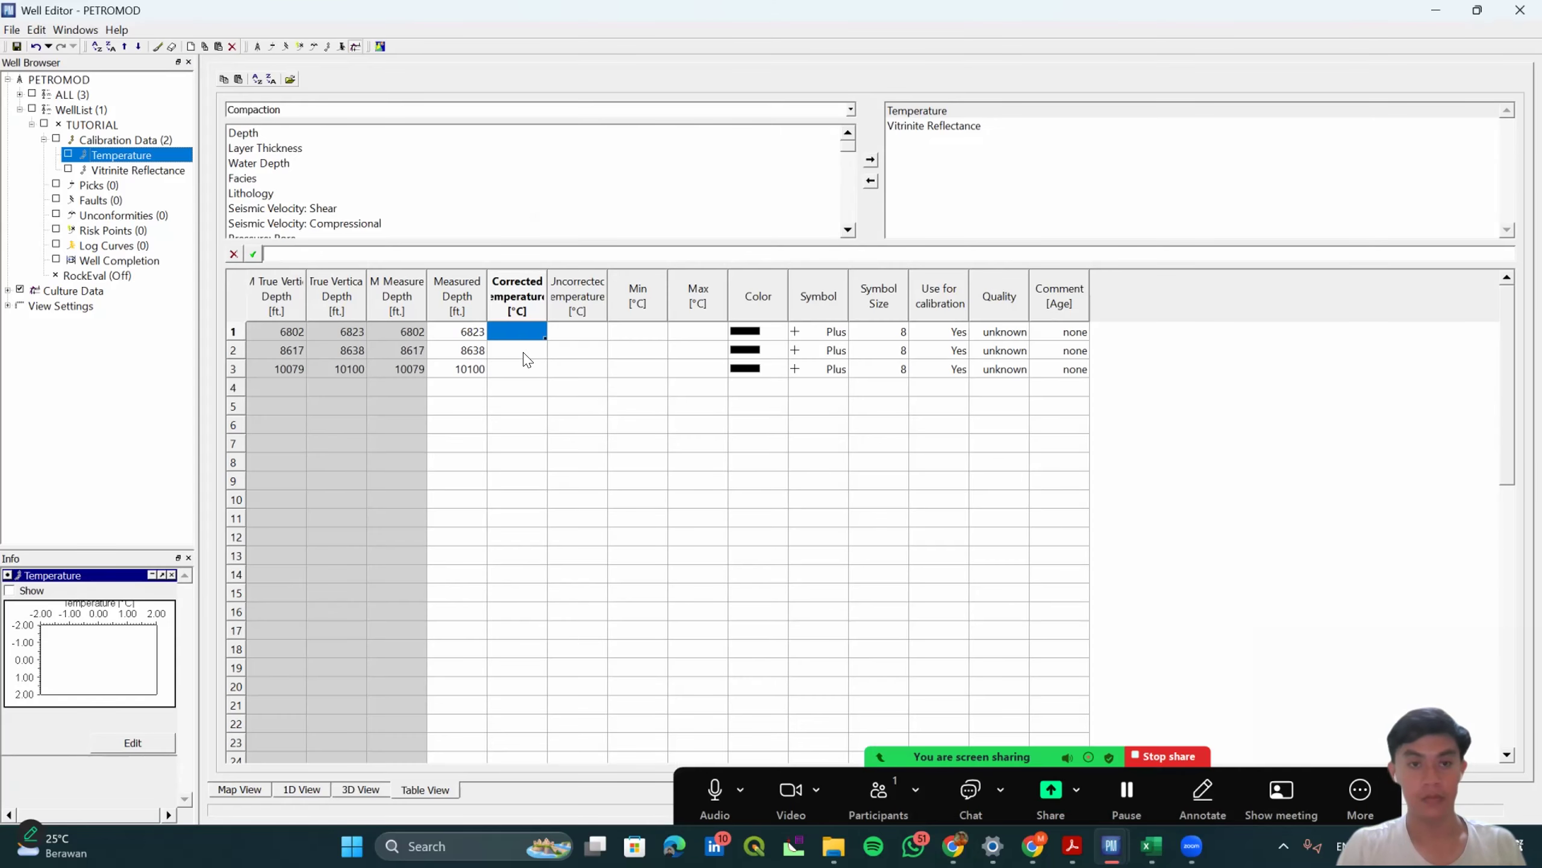
pyautogui.click(523, 332)
pyautogui.hotkey('ctrl', 'v')
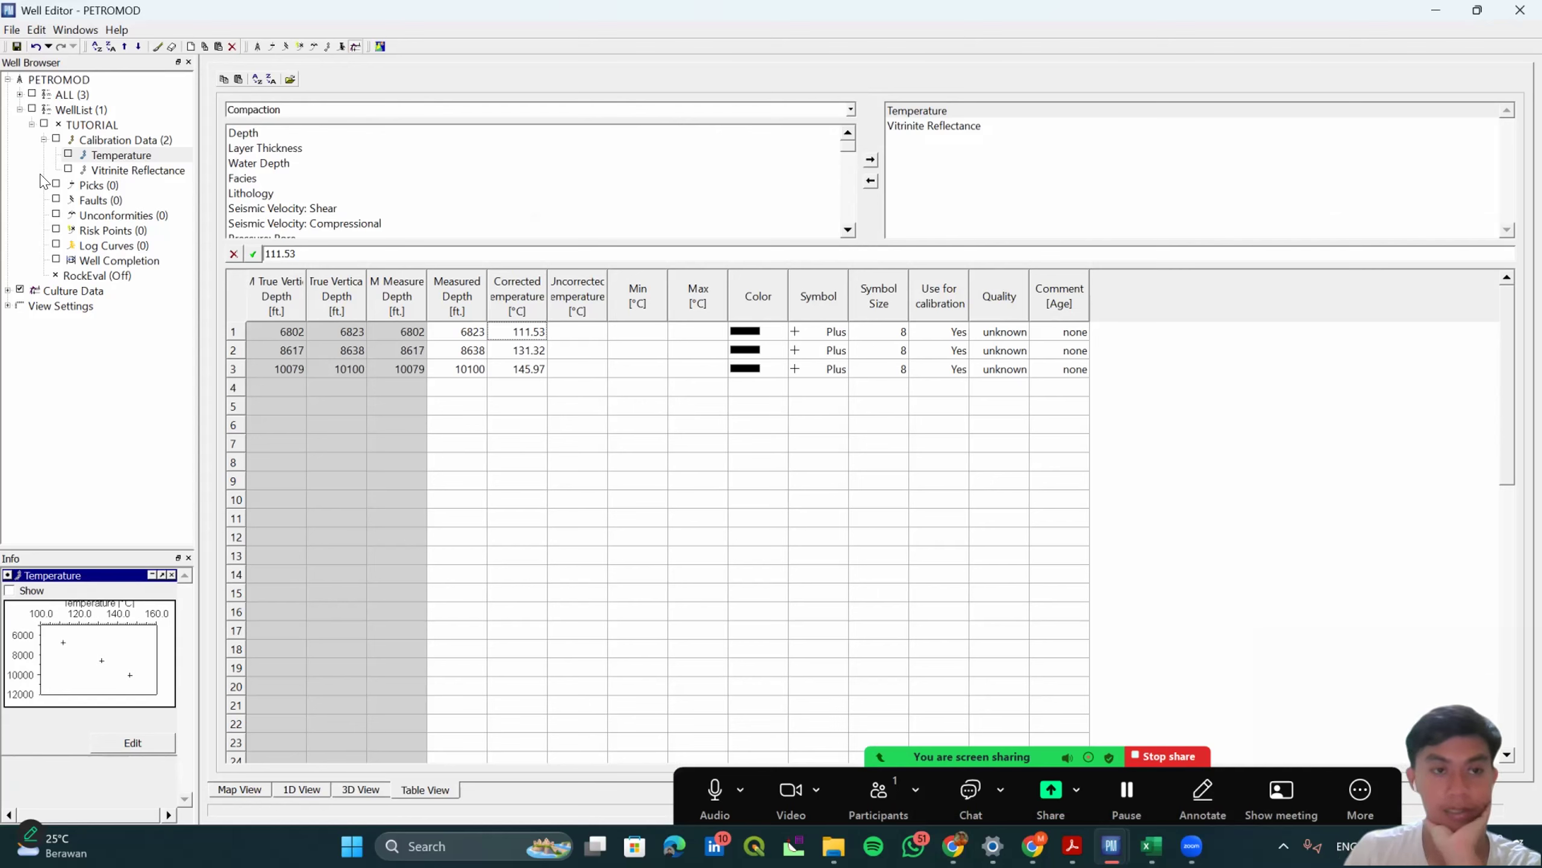
# Copy the ten depth and Ro pairs, 1343 ft / 0.31 to 10273 ft / 1.17, from Excel into the TUTORIAL well's Vitrinite Reflectance table.
pyautogui.click(102, 172)
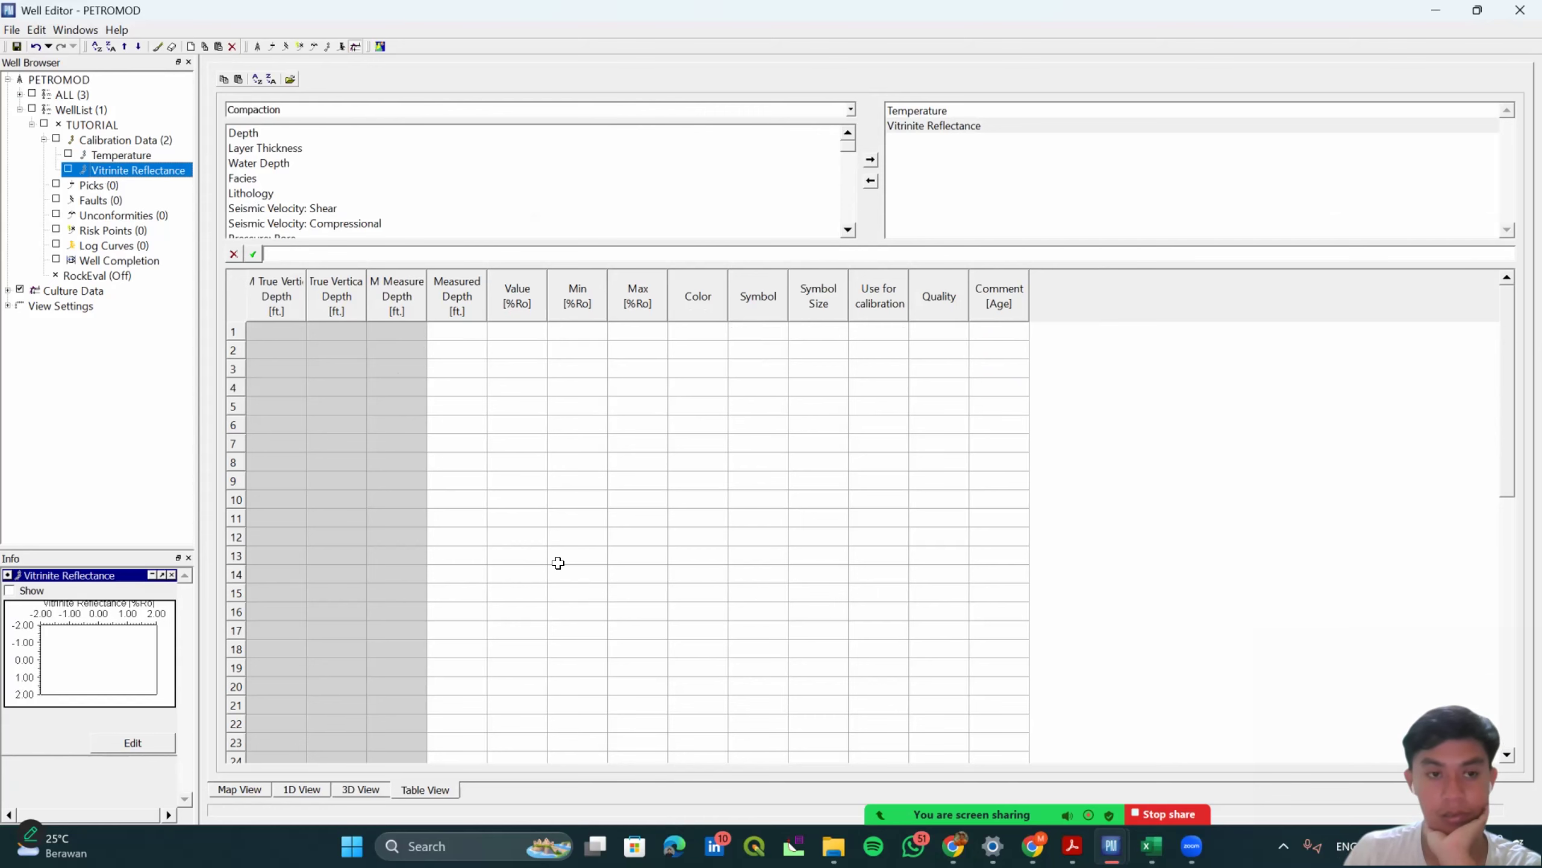
pyautogui.hotkey('alt', 'Tab')
pyautogui.moveTo(207, 308); pyautogui.dragTo(282, 436)
pyautogui.hotkey('ctrl', 'c')
pyautogui.hotkey('alt', 'Tab')
pyautogui.click(462, 333)
pyautogui.hotkey('ctrl', 'v')
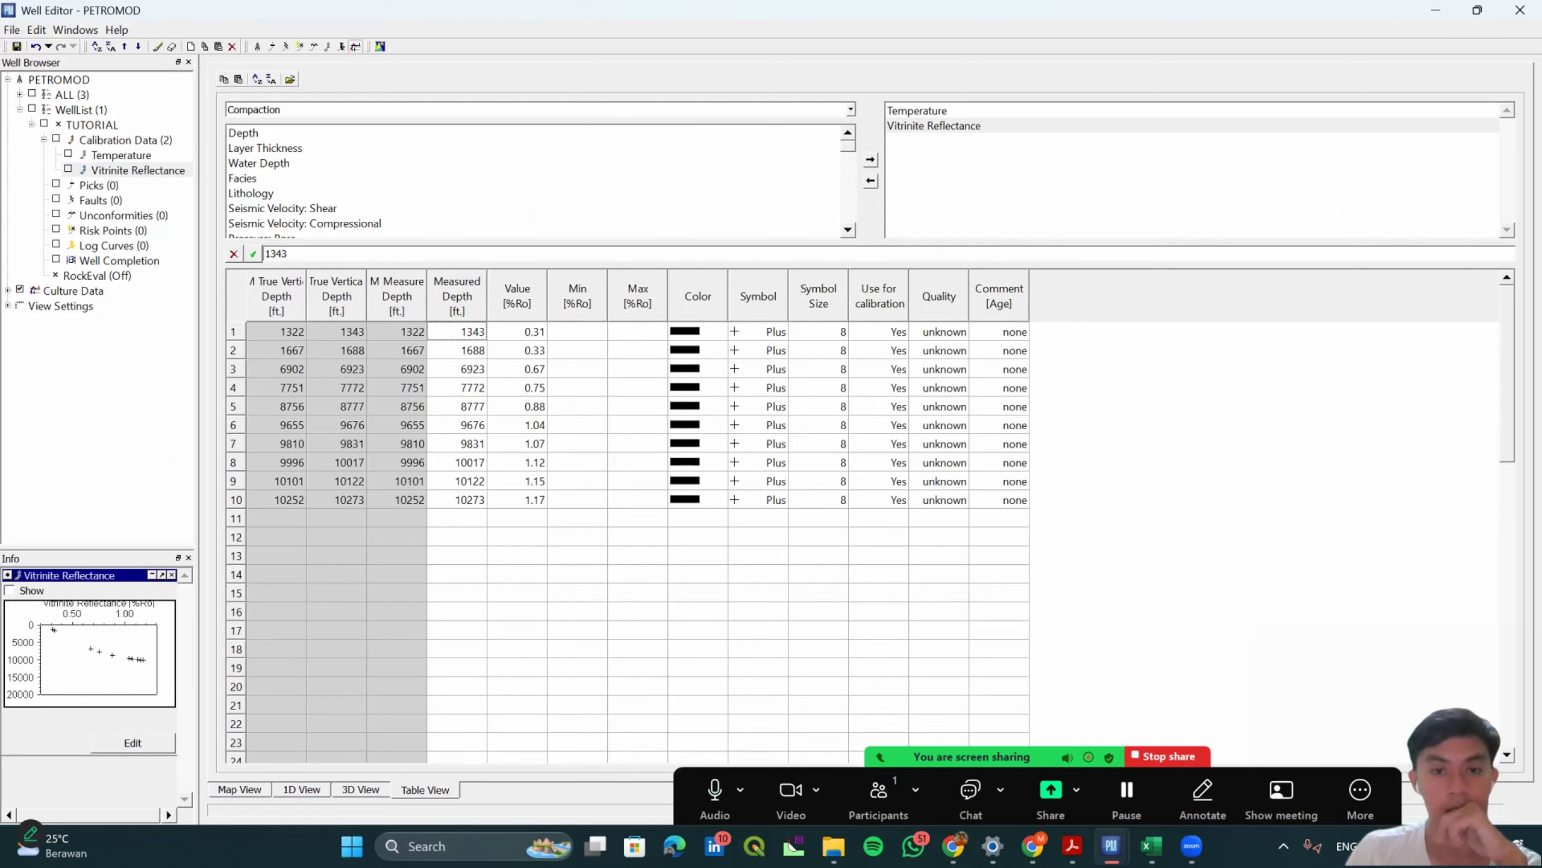
# Save the TUTORIAL well's calibration data and close the Well Editor.
pyautogui.click(113, 394)
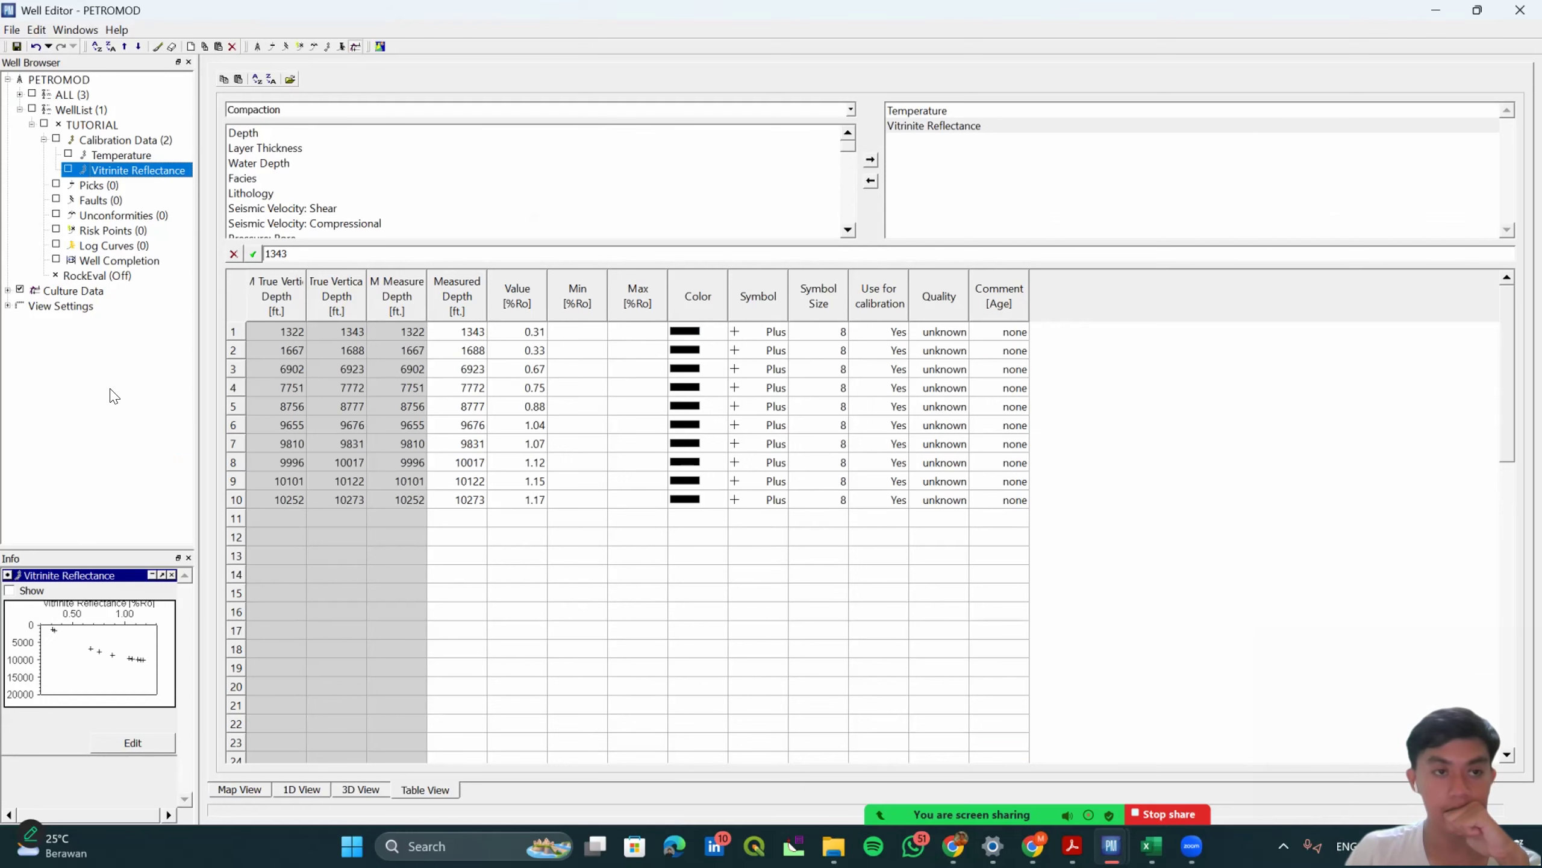
pyautogui.click(16, 47)
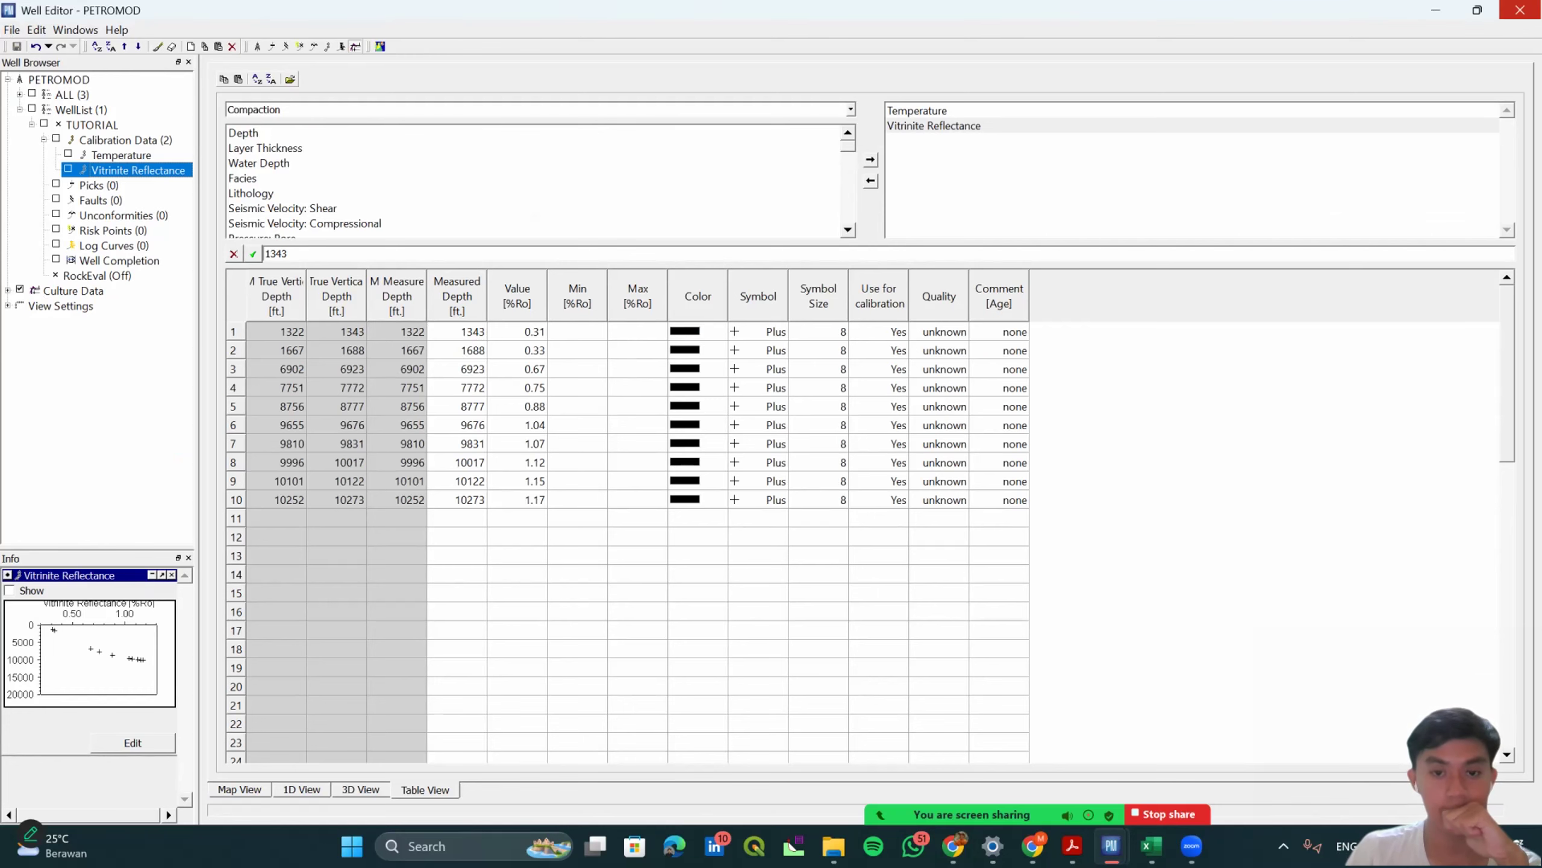
pyautogui.click(1520, 10)
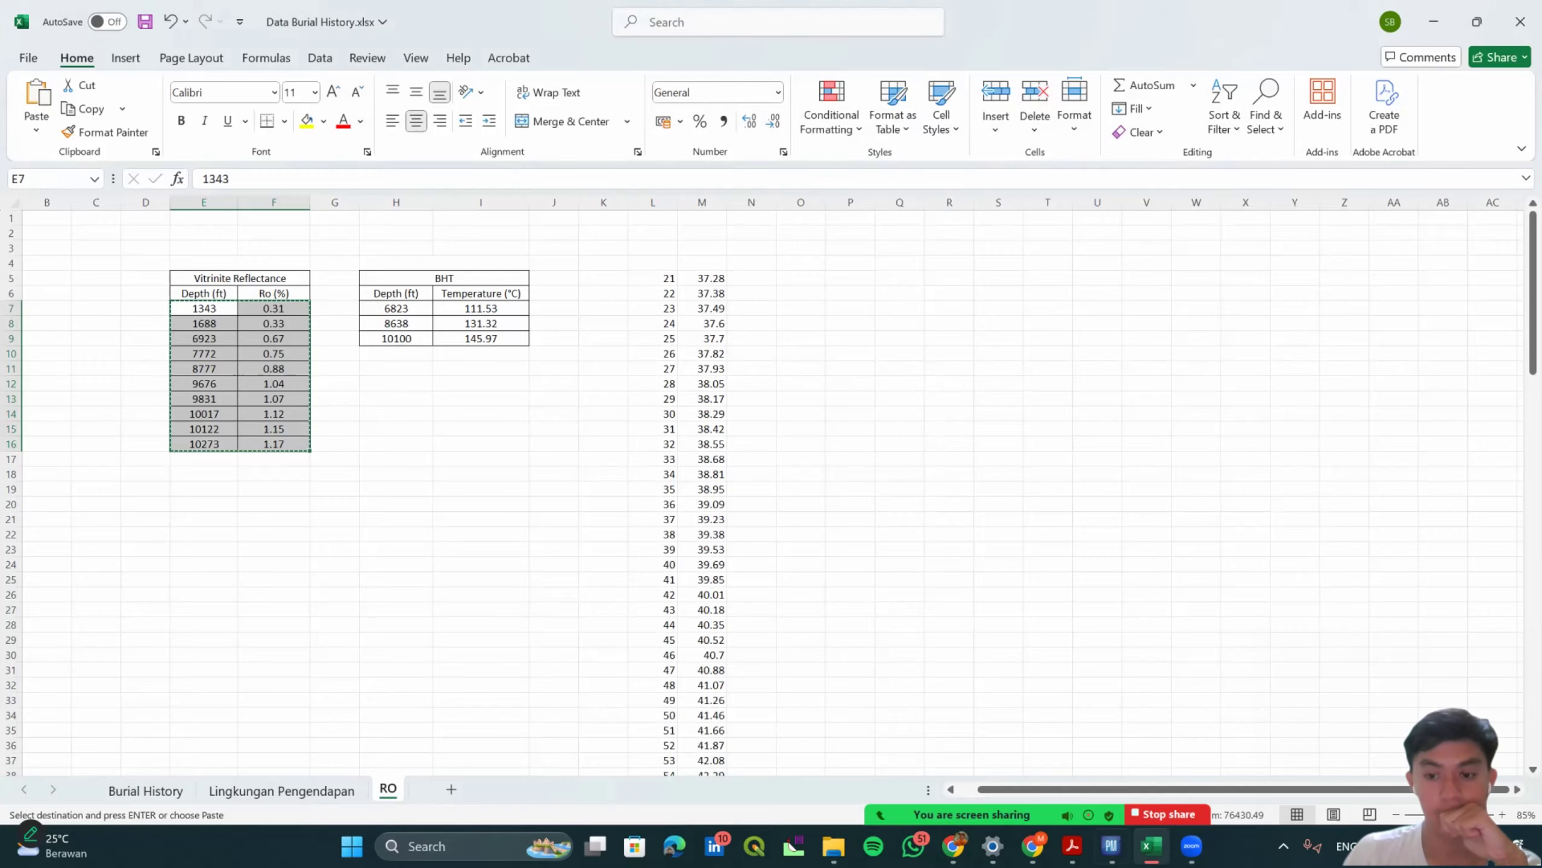
# Start PetroMod 1D from the PetroMod Command Menu and create a new model named TUTORIAL MODEL.
pyautogui.click(1111, 846)
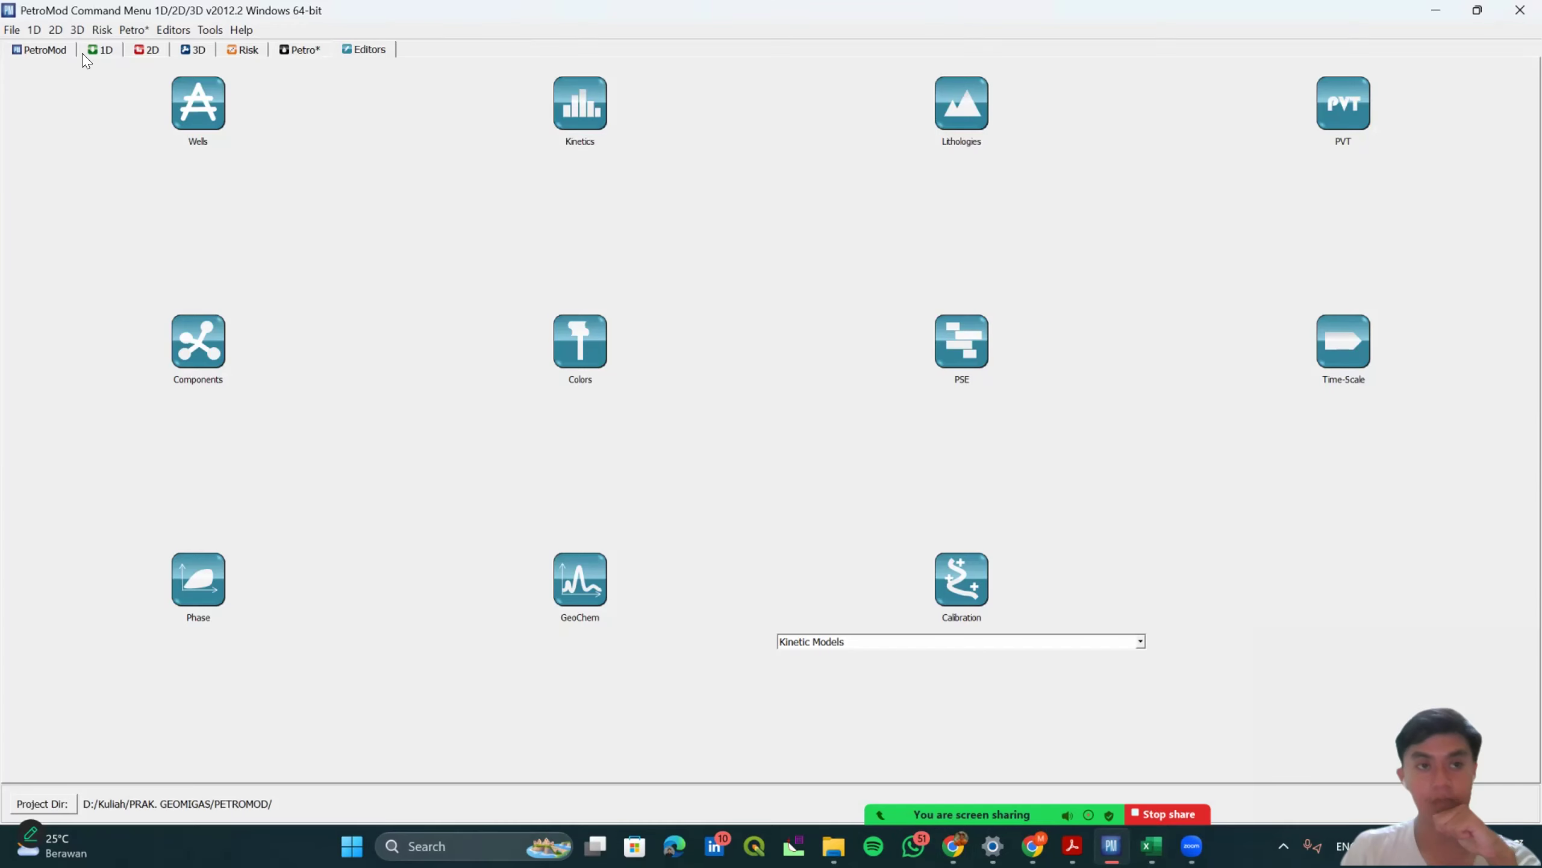
pyautogui.click(105, 53)
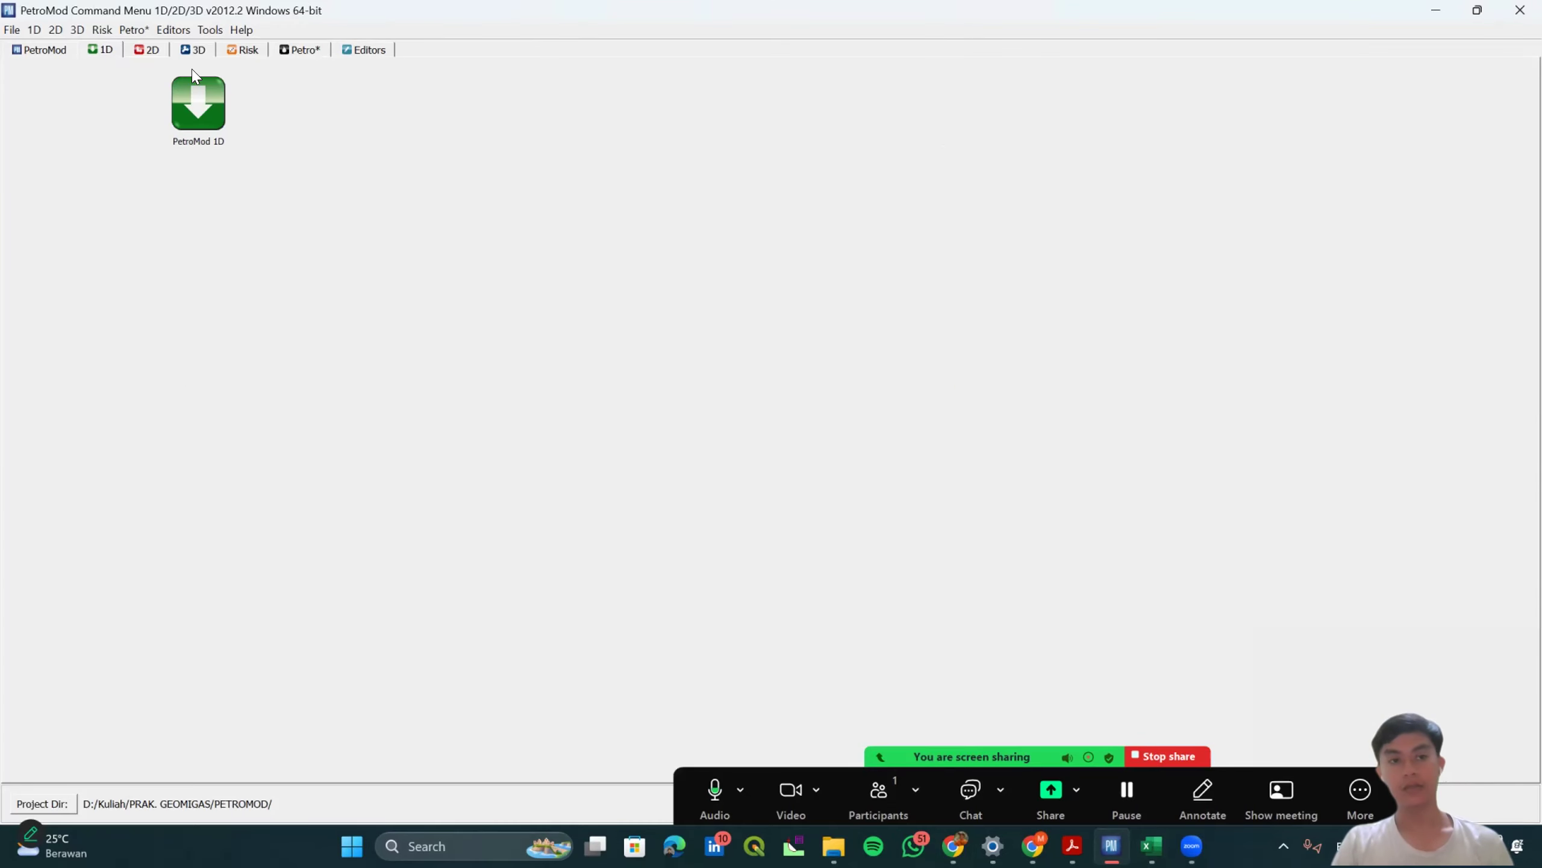
pyautogui.doubleClick(210, 104)
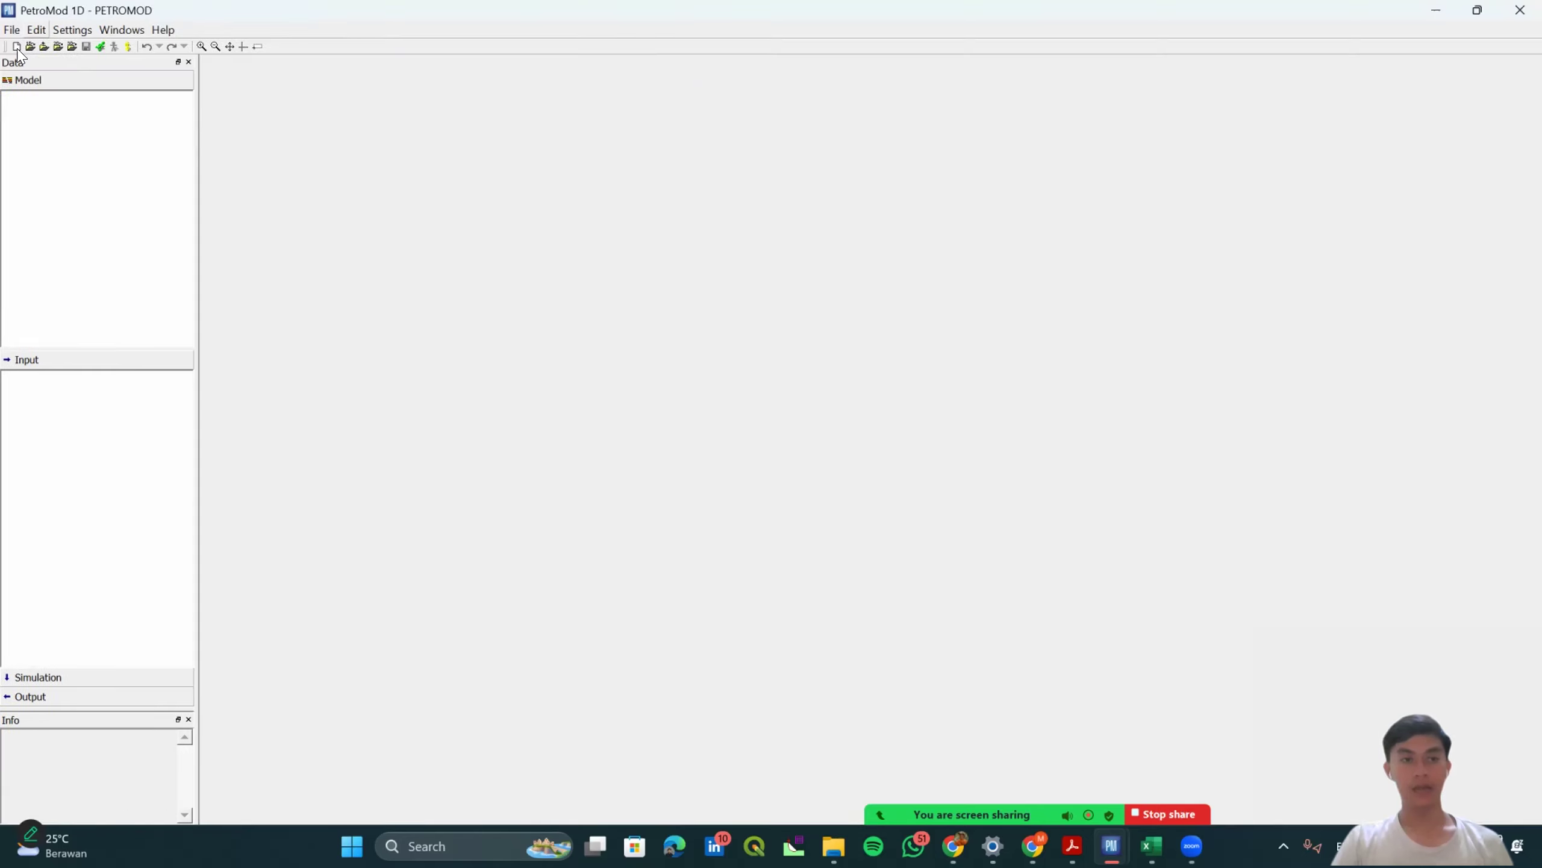
pyautogui.click(17, 48)
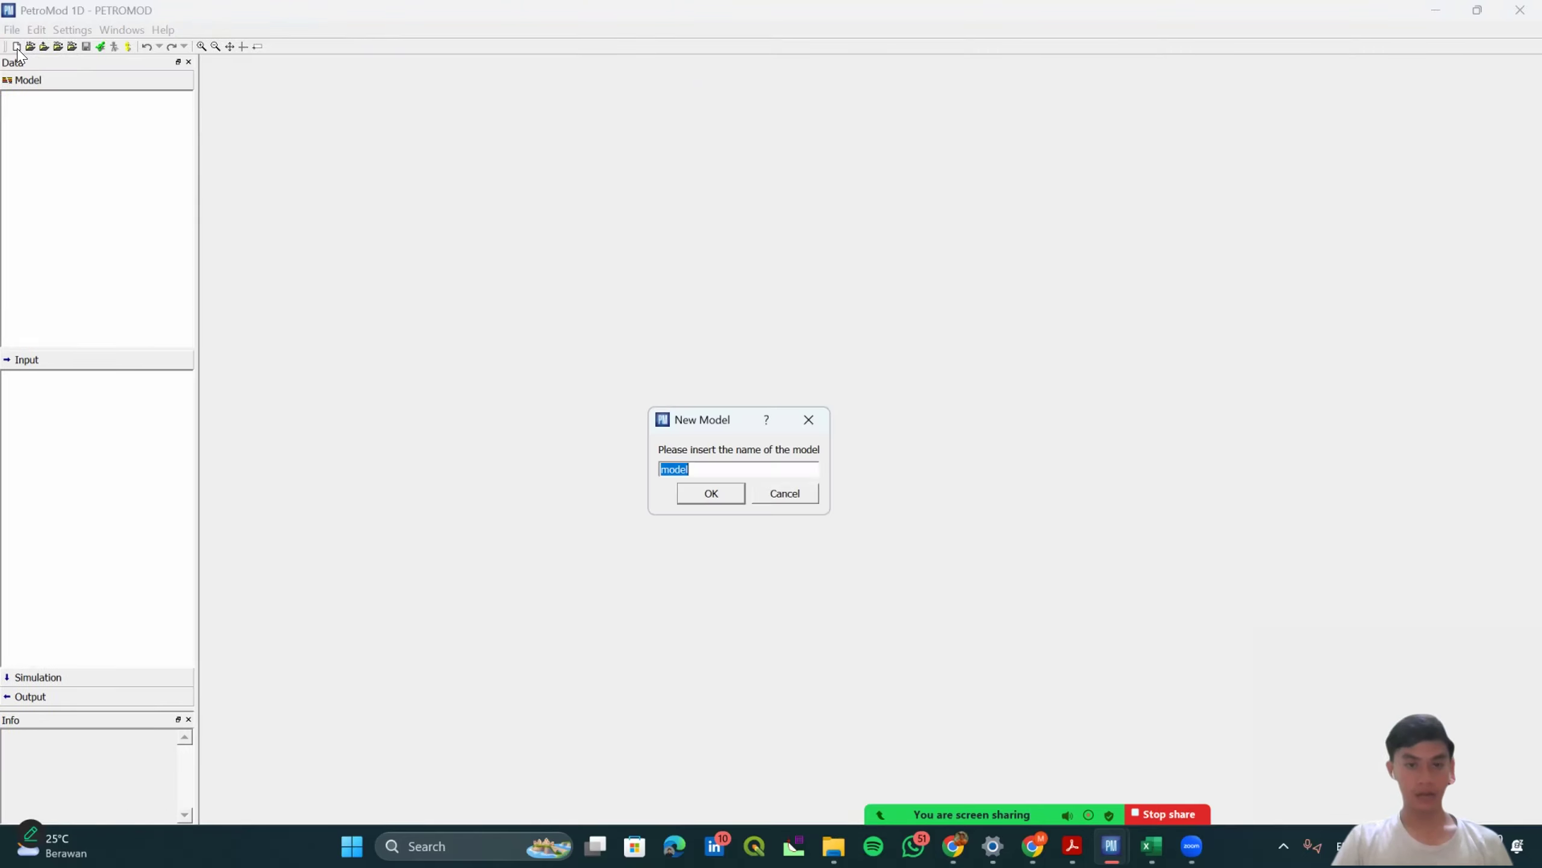
pyautogui.press('capslock')
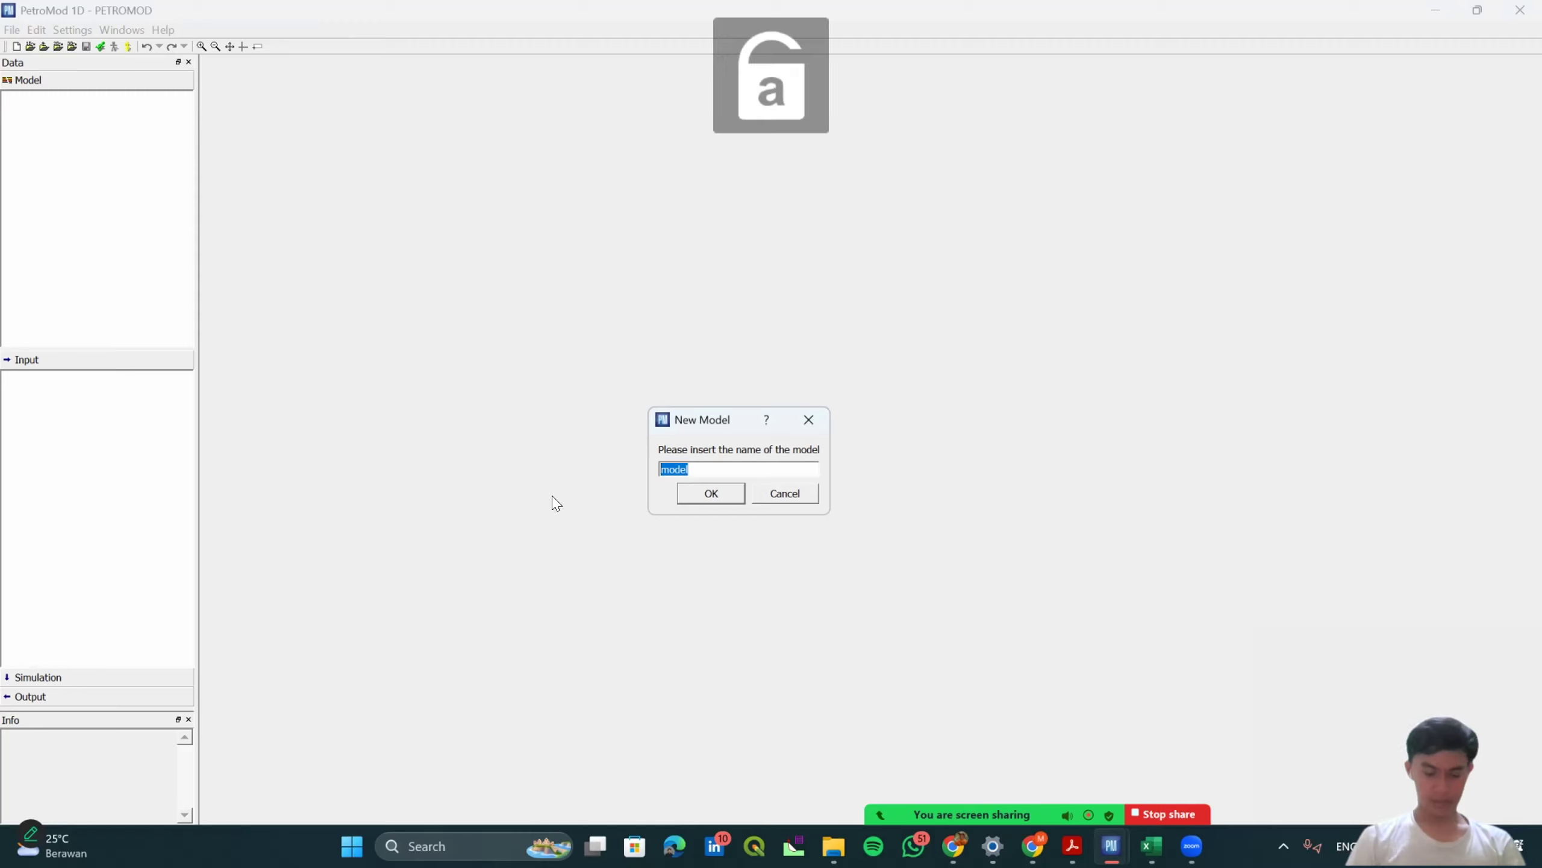
pyautogui.write('TUTO')
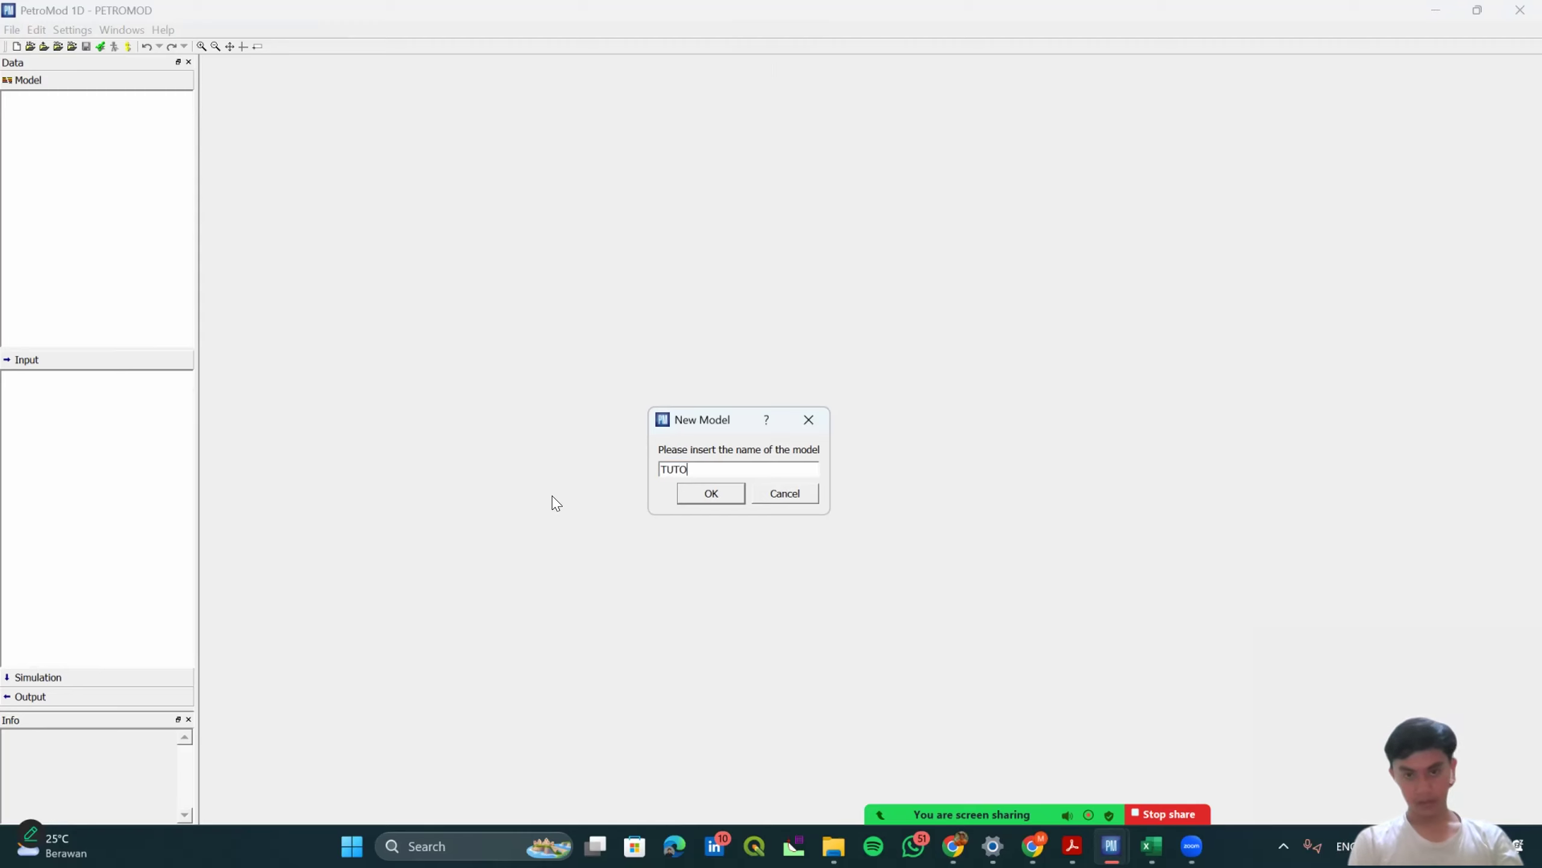
pyautogui.write('RIAL MODEL')
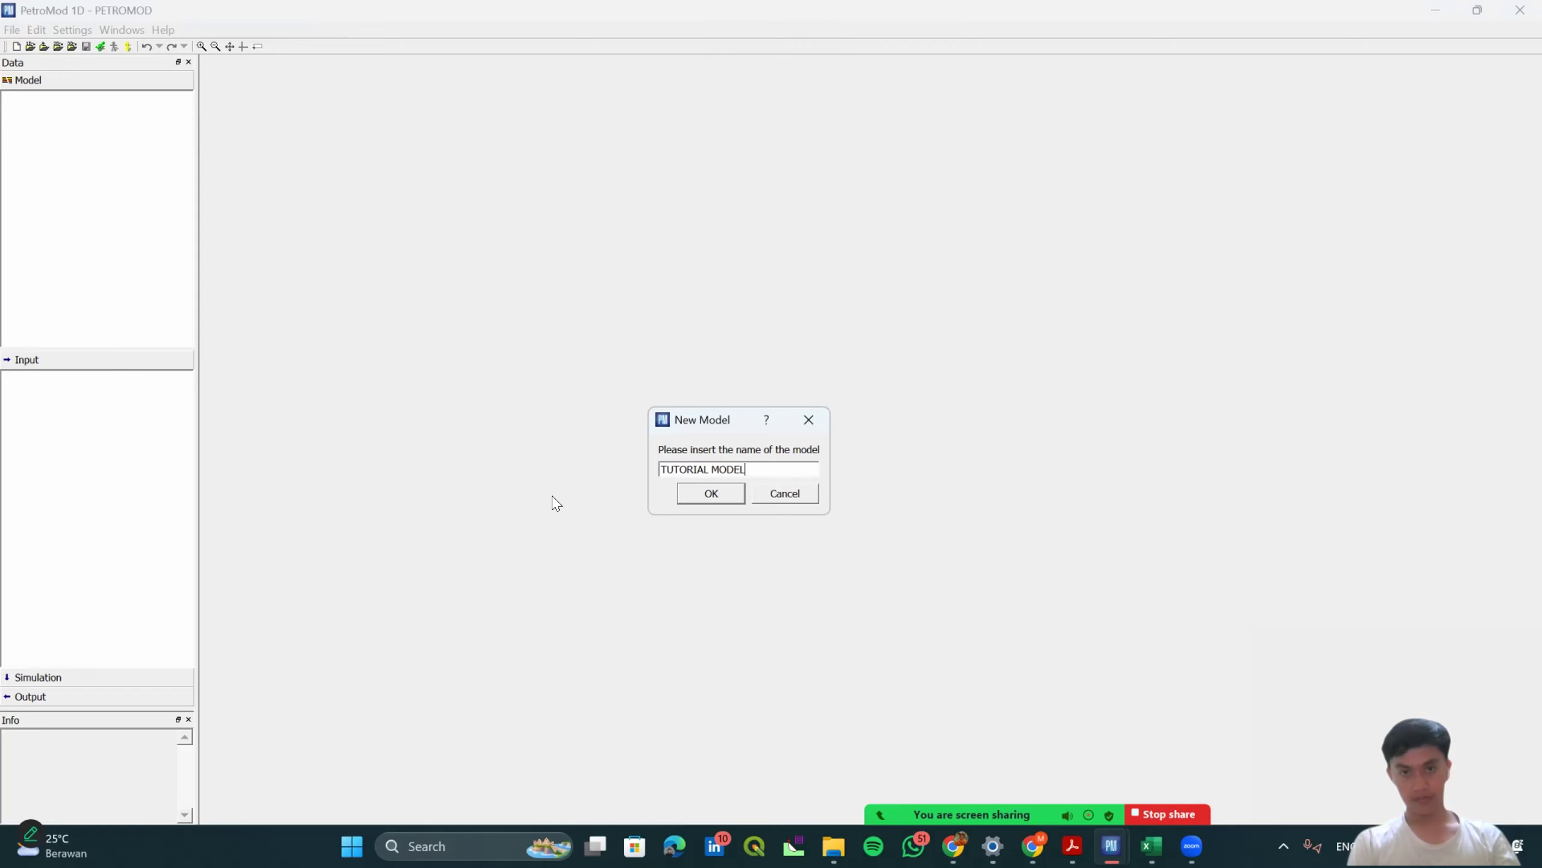
pyautogui.click(709, 495)
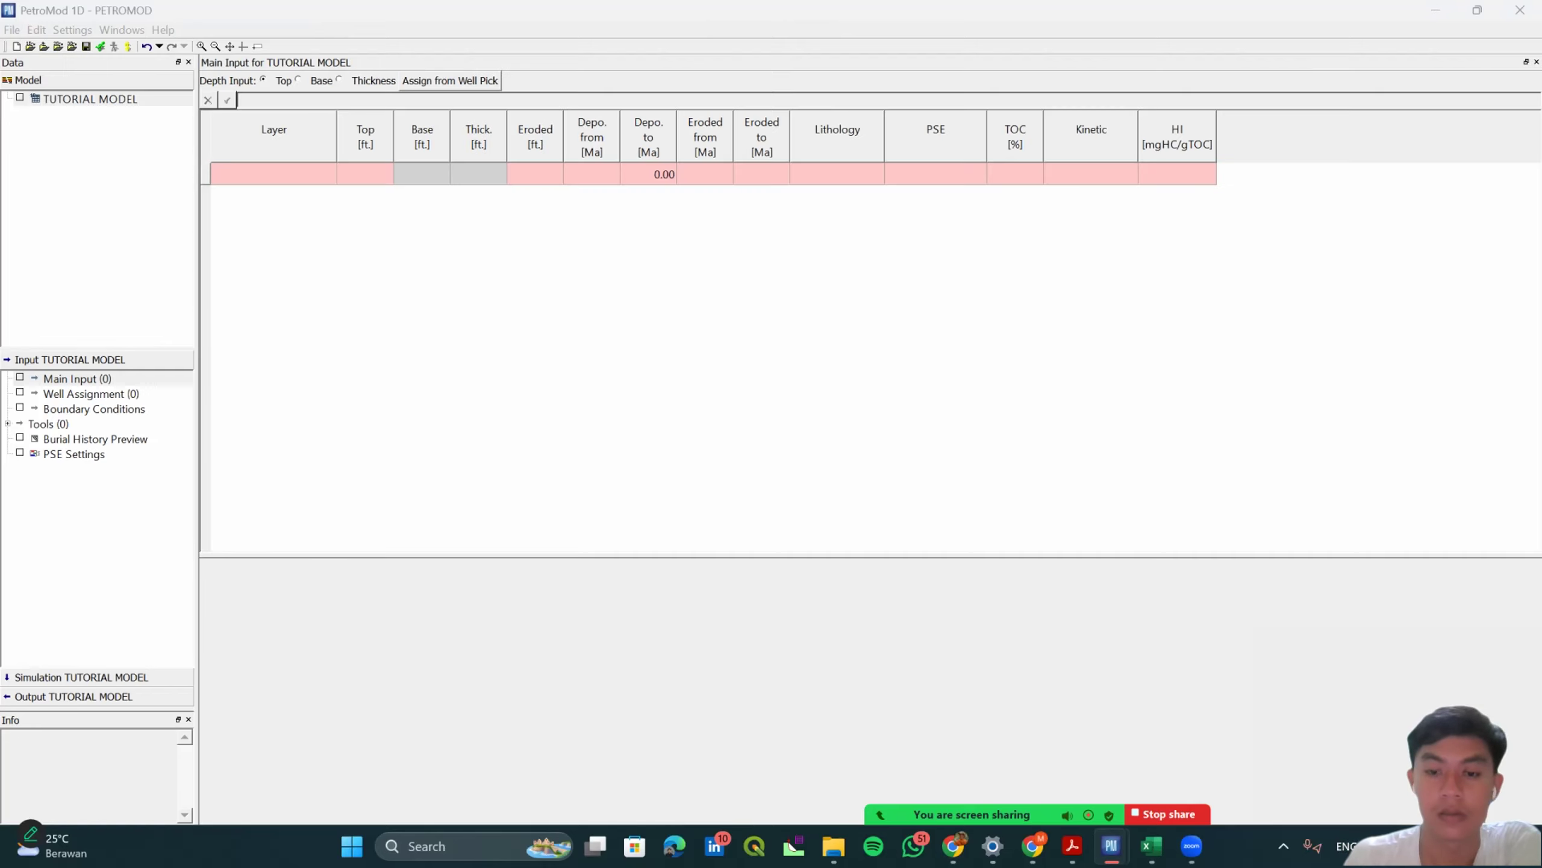
# Bring up the Main Input table on the Burial History sheet of the Data Burial History workbook in Excel.
pyautogui.click(1151, 846)
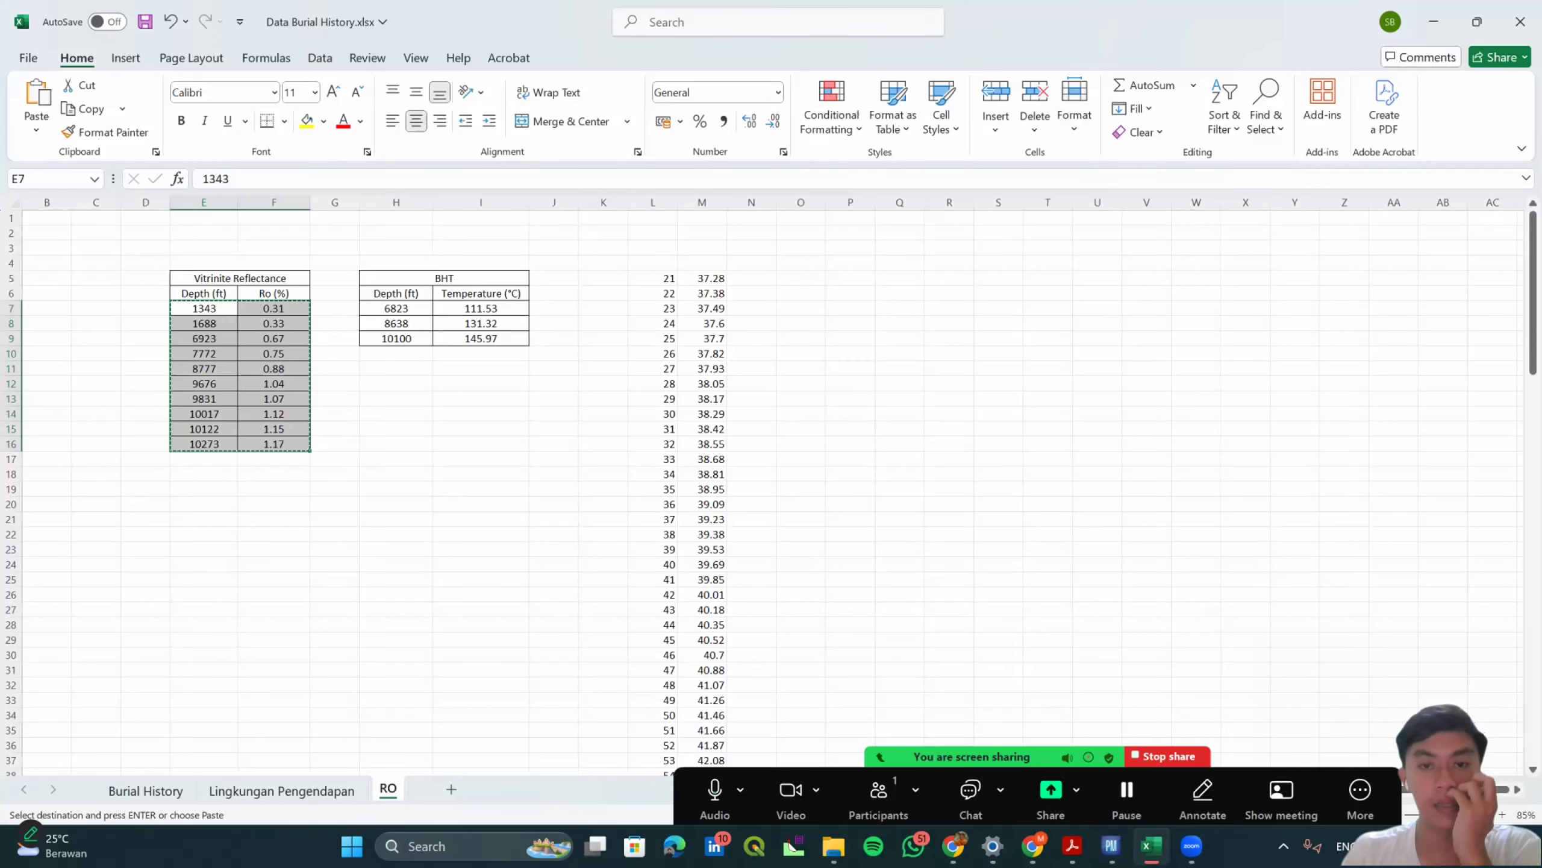
pyautogui.click(146, 790)
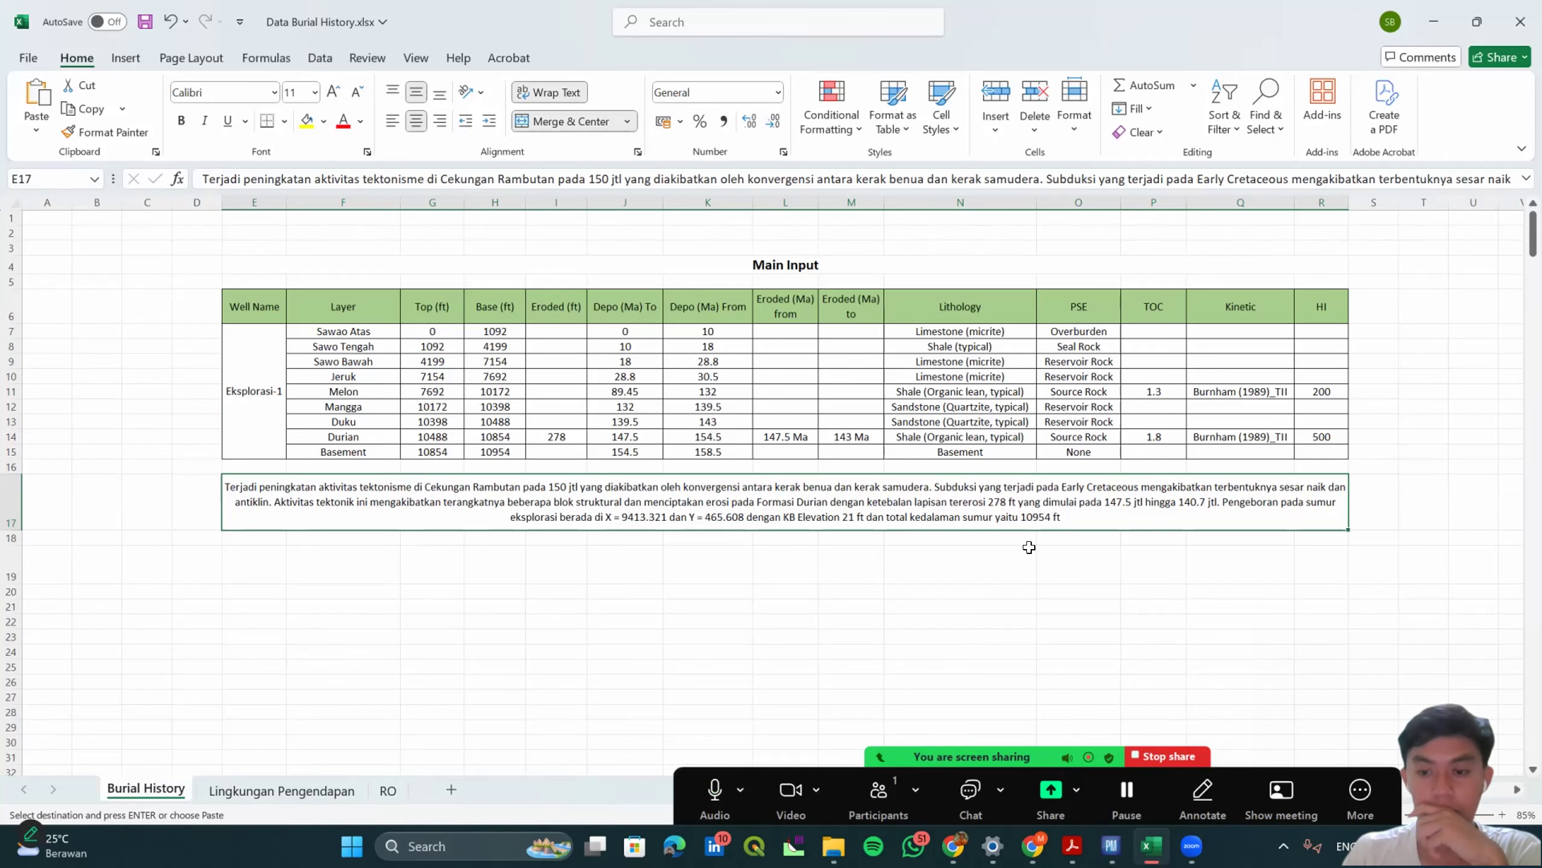
pyautogui.click(1110, 846)
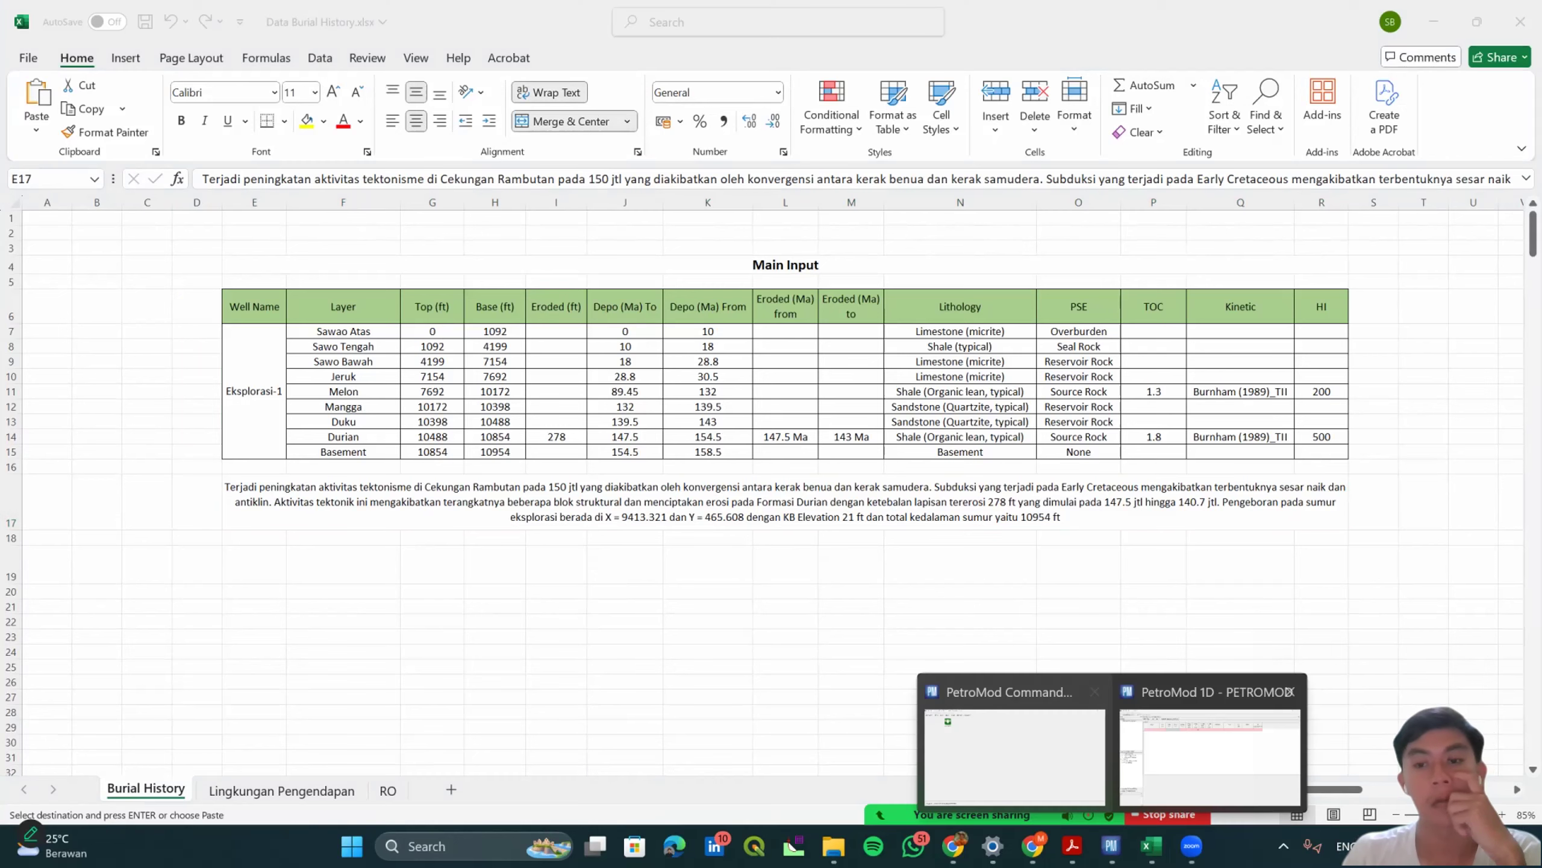
pyautogui.click(1211, 753)
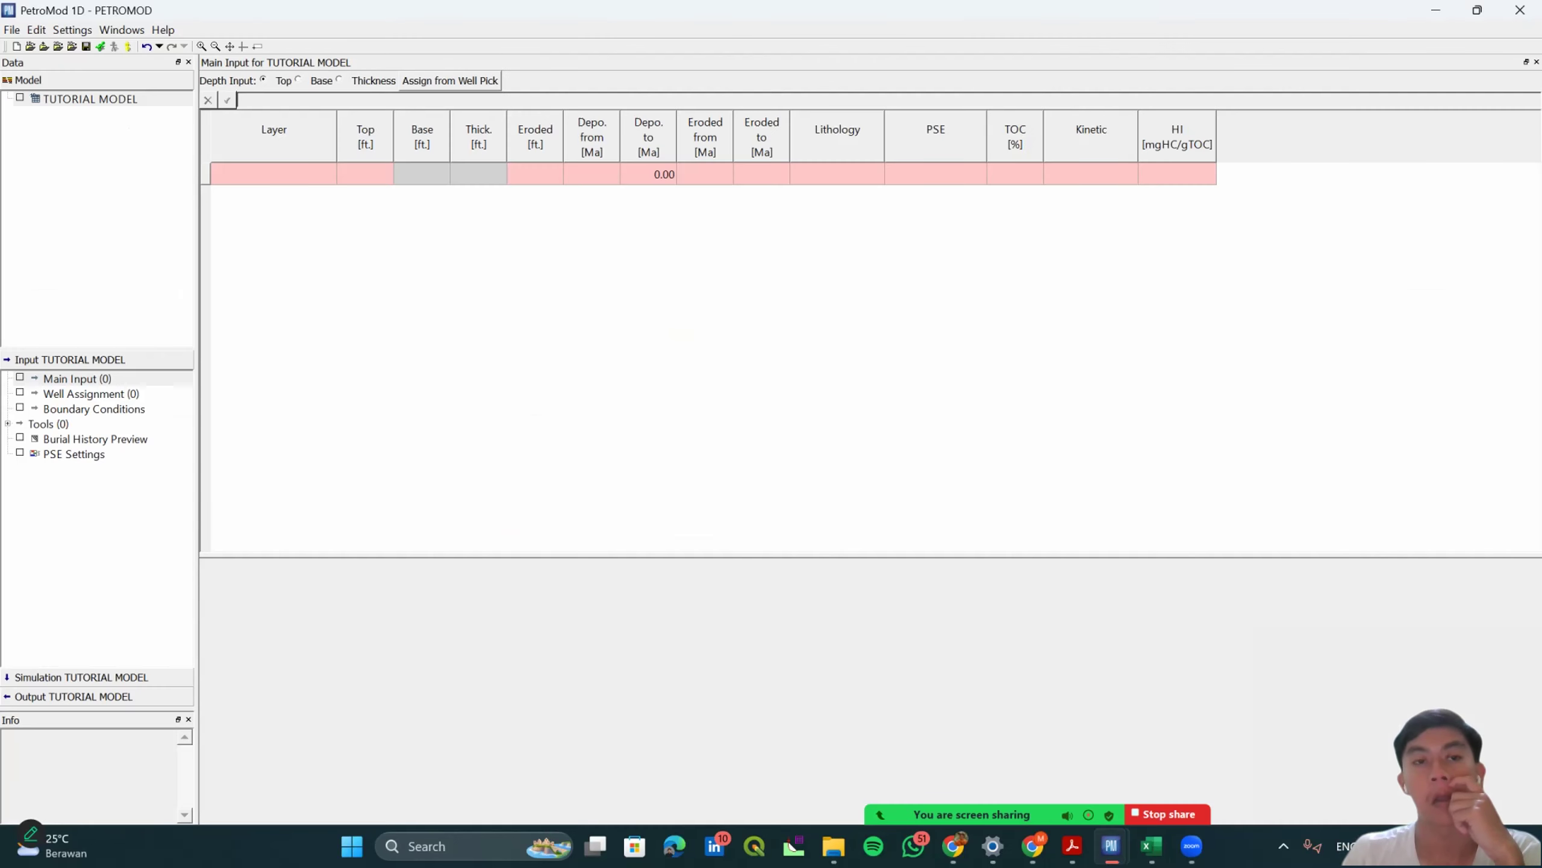
pyautogui.click(1436, 10)
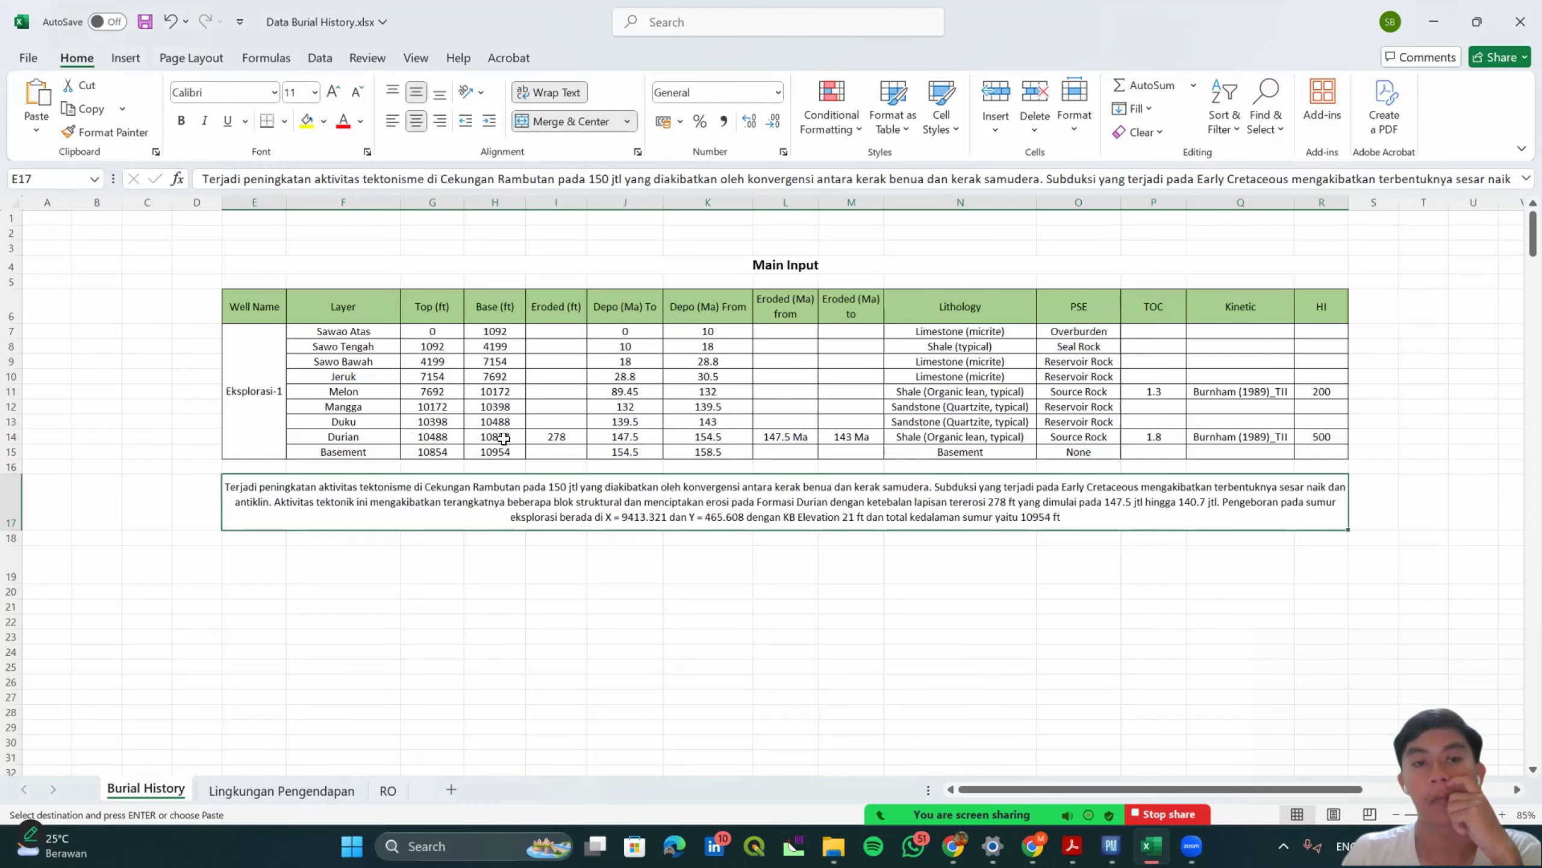
# Copy the nine layer names, Sawao Atas to Basement, from Excel into the Layer column of TUTORIAL MODEL's Main Input in PetroMod 1D.
pyautogui.moveTo(352, 340); pyautogui.dragTo(348, 451)
pyautogui.hotkey('ctrl', 'c')
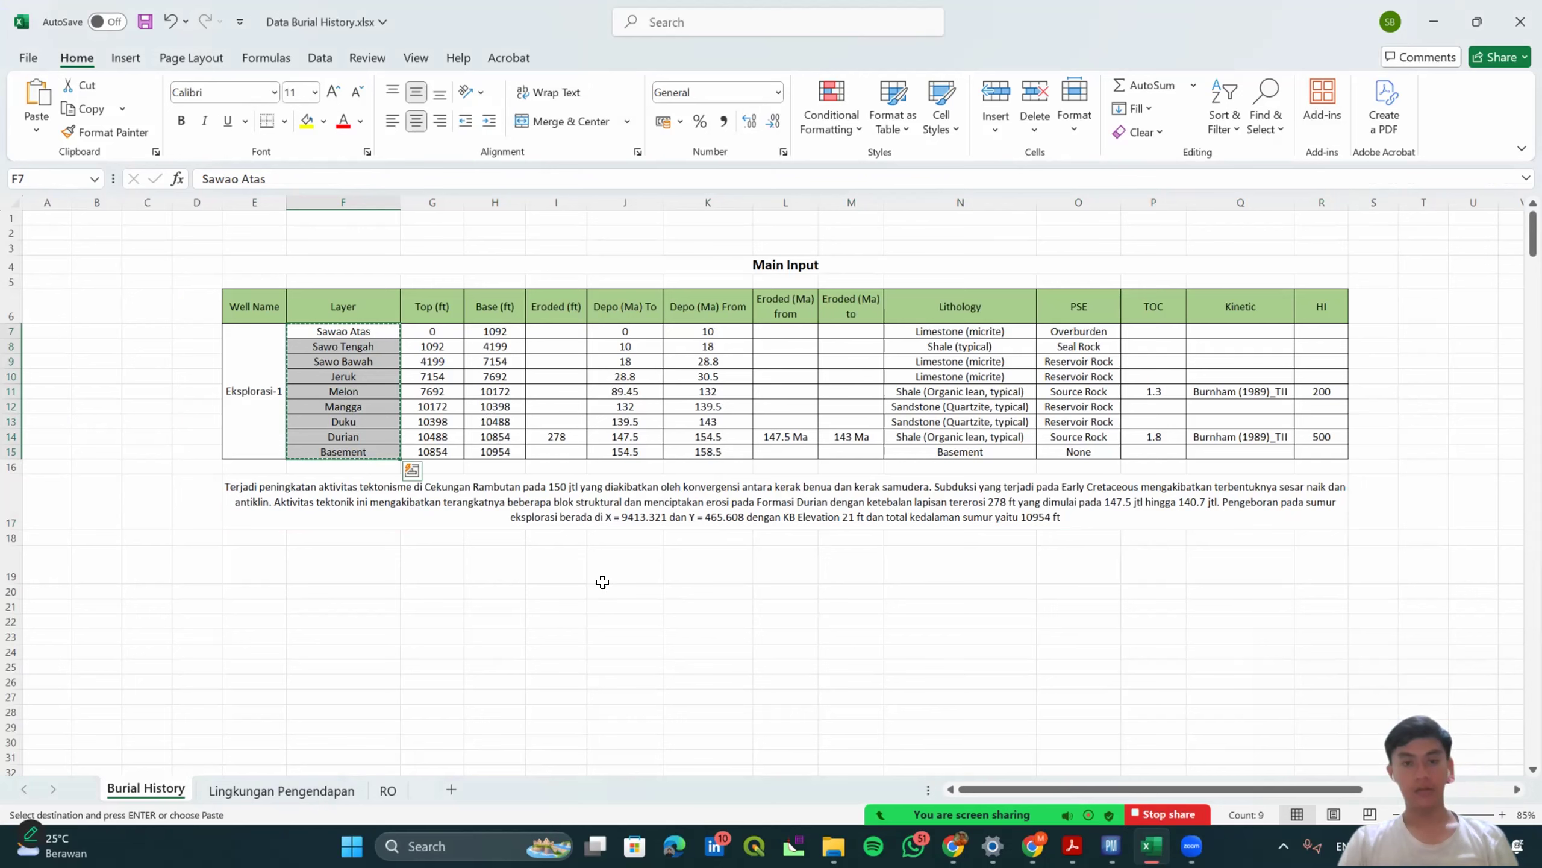
pyautogui.click(1111, 845)
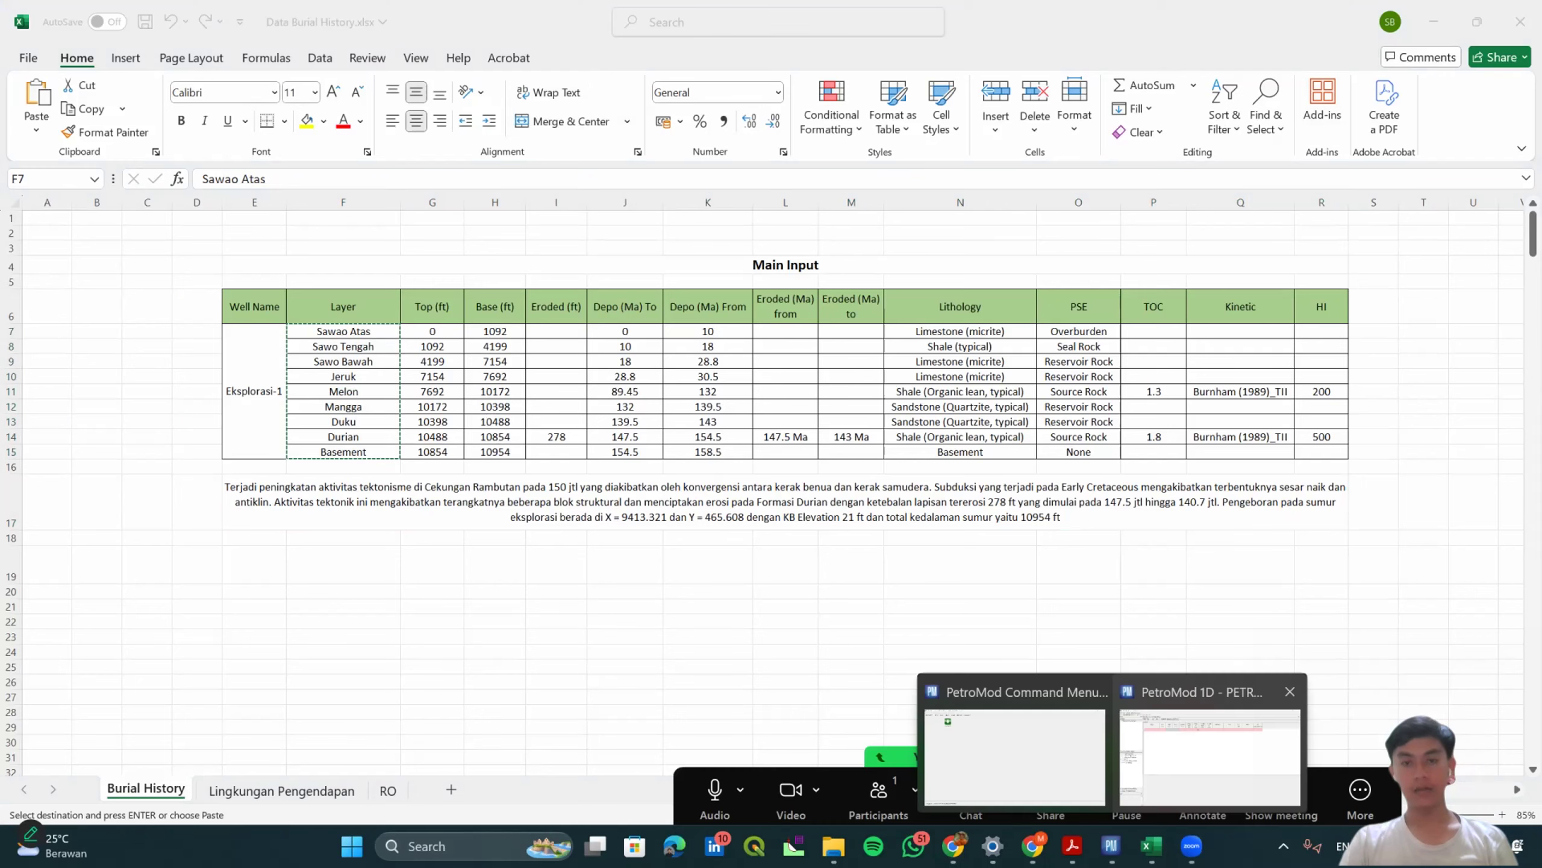
pyautogui.click(1209, 750)
pyautogui.click(314, 173)
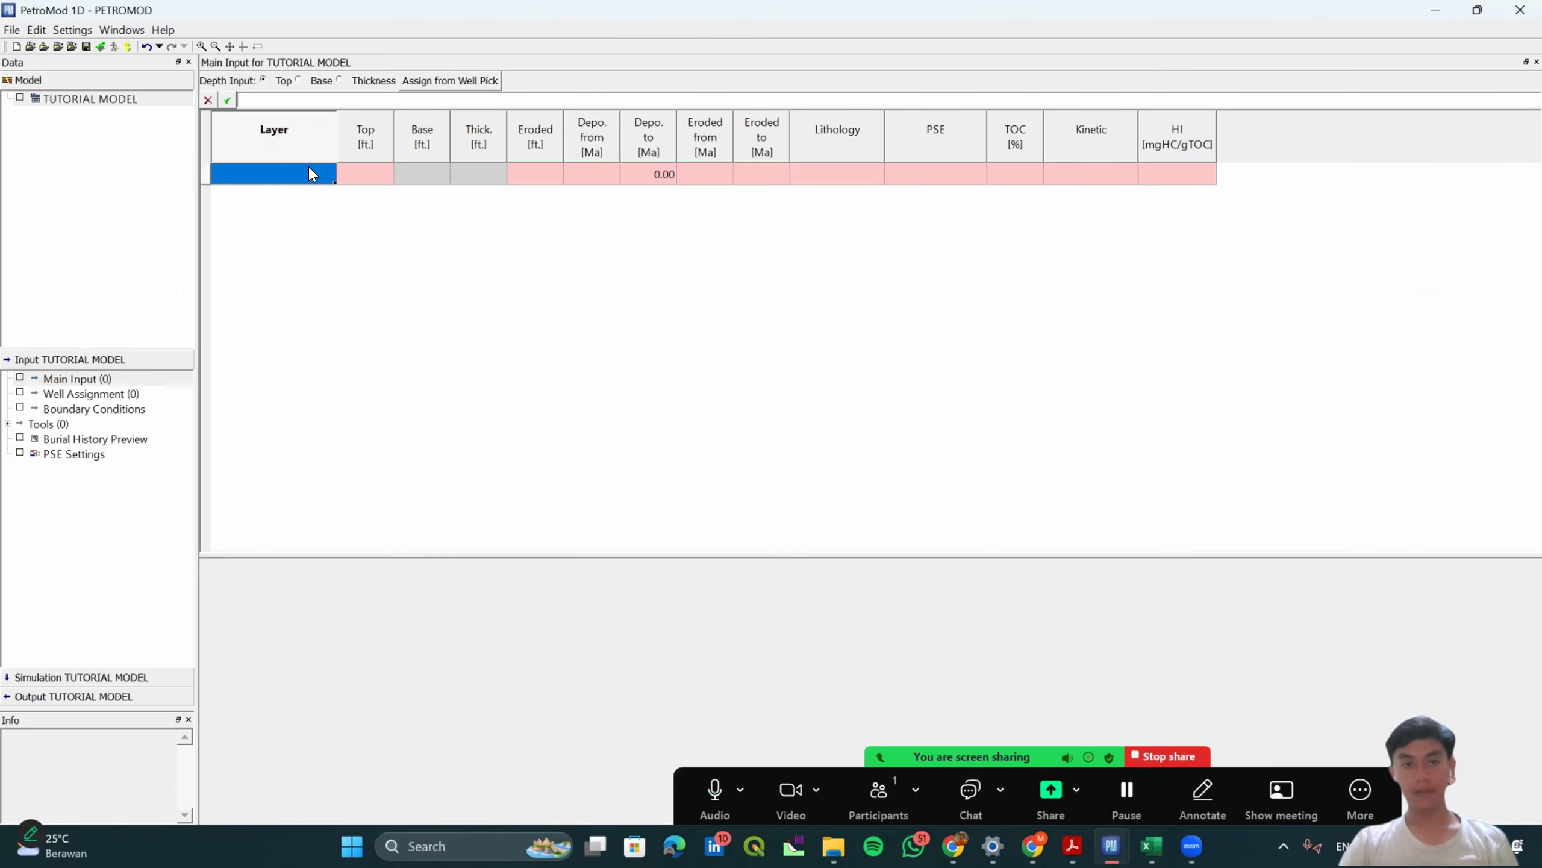
pyautogui.rightClick(313, 173)
pyautogui.click(354, 237)
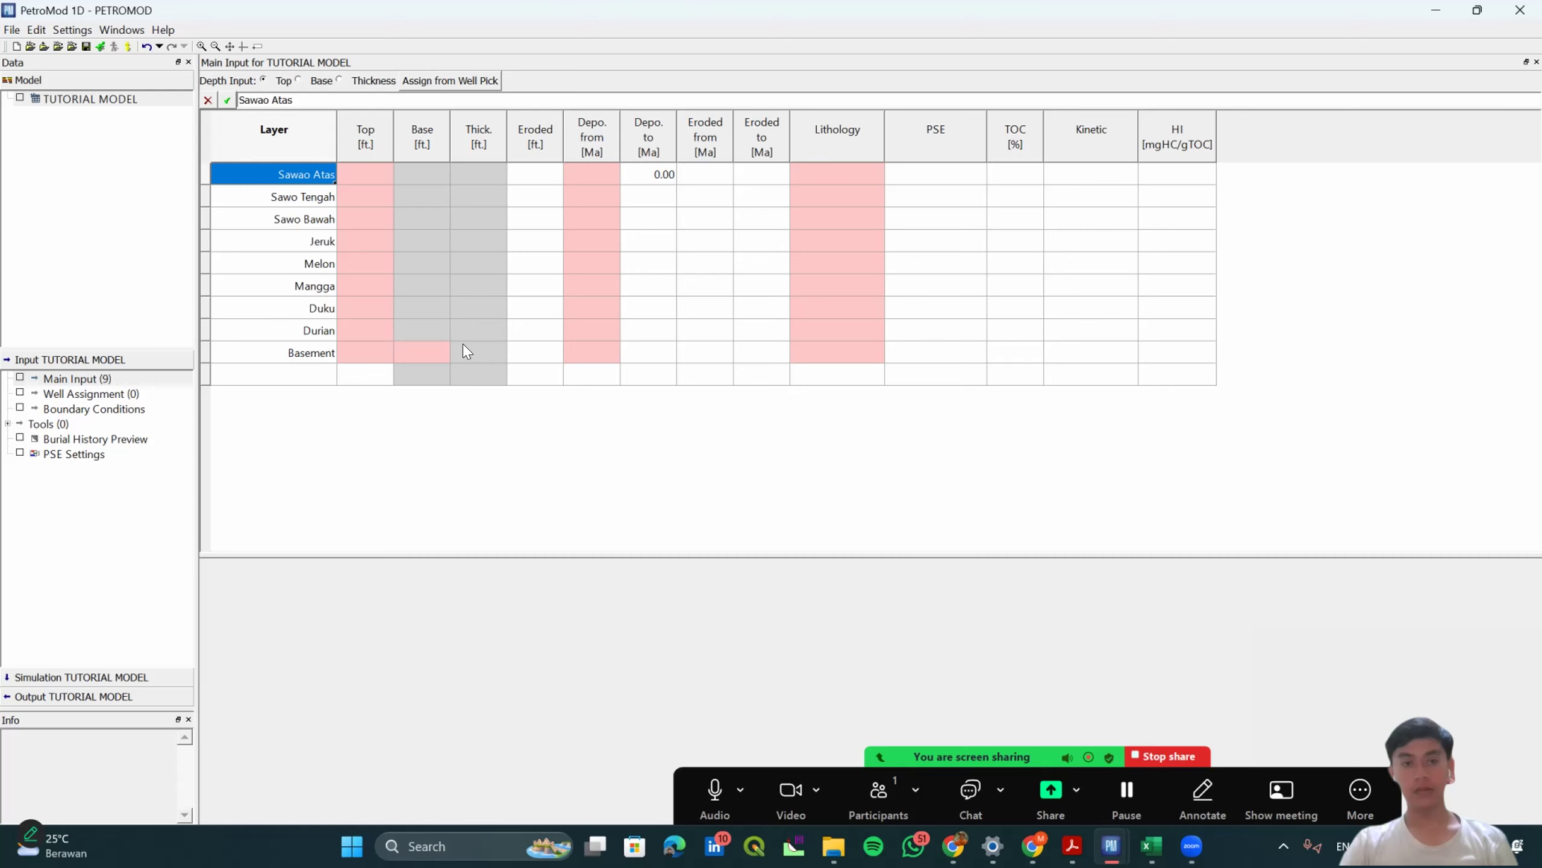
# Copy the nine Top depths, 0 to 10854 ft, from Excel into the Top column of the Main Input table in PetroMod 1D.
pyautogui.hotkey('alt', 'Tab')
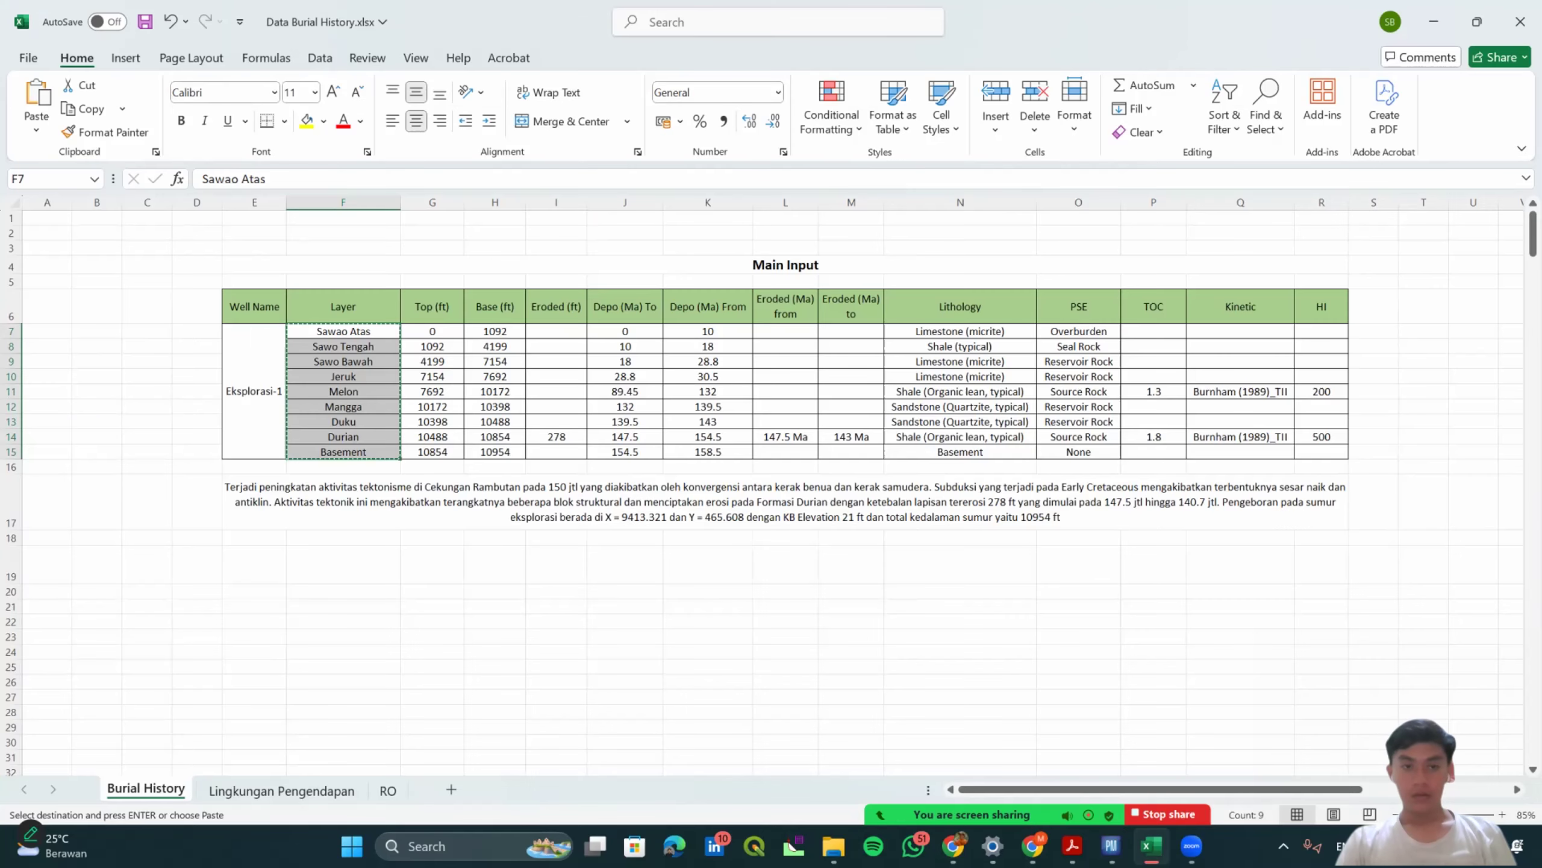
pyautogui.moveTo(432, 332); pyautogui.dragTo(433, 451)
pyautogui.hotkey('ctrl', 'c')
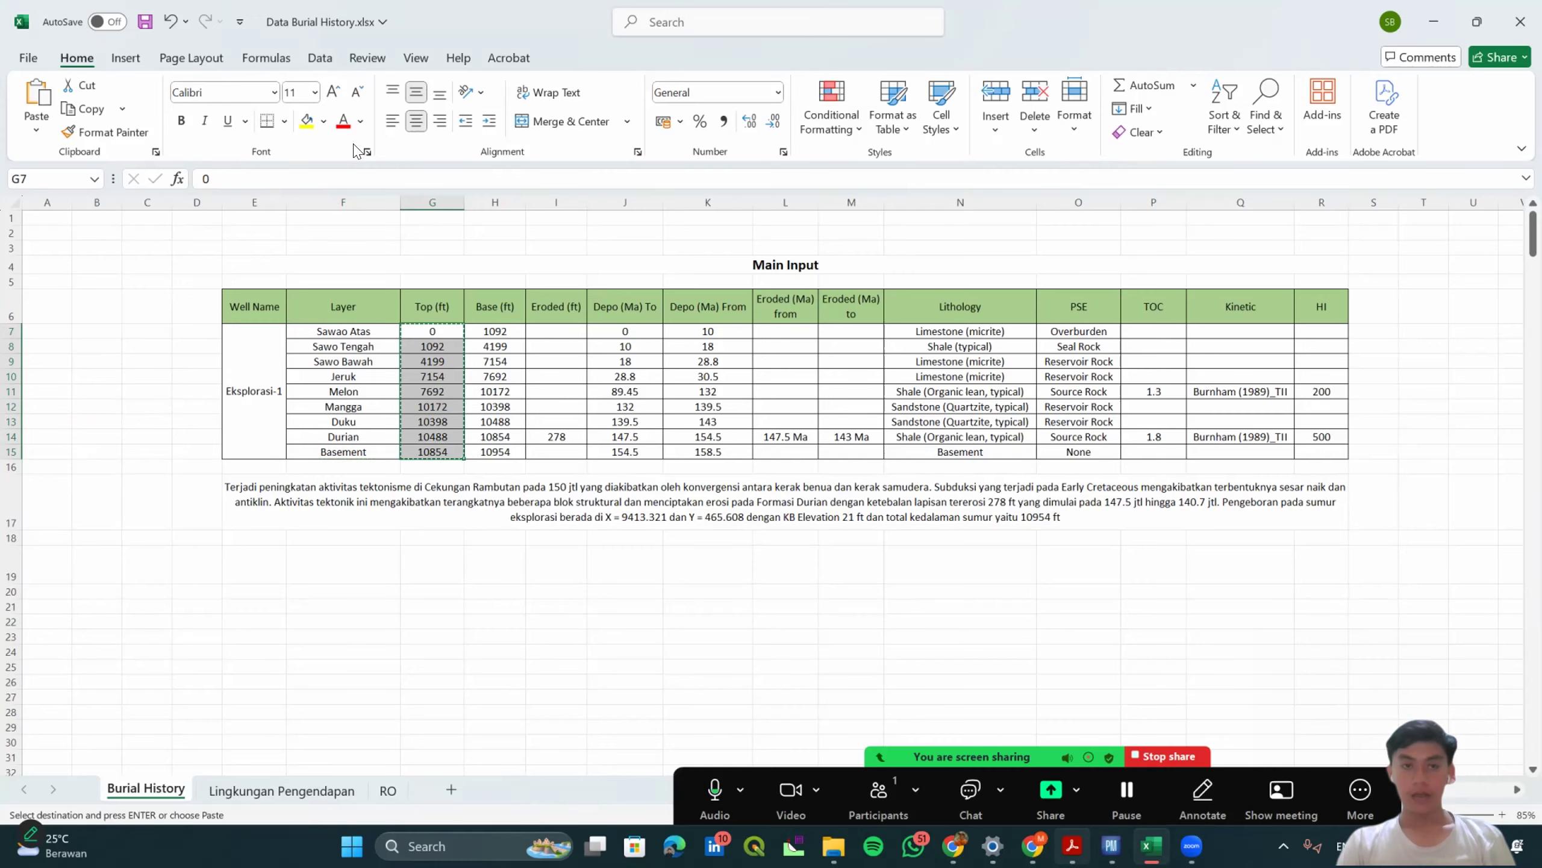
pyautogui.hotkey('alt', 'Tab')
pyautogui.rightClick(366, 173)
pyautogui.click(442, 237)
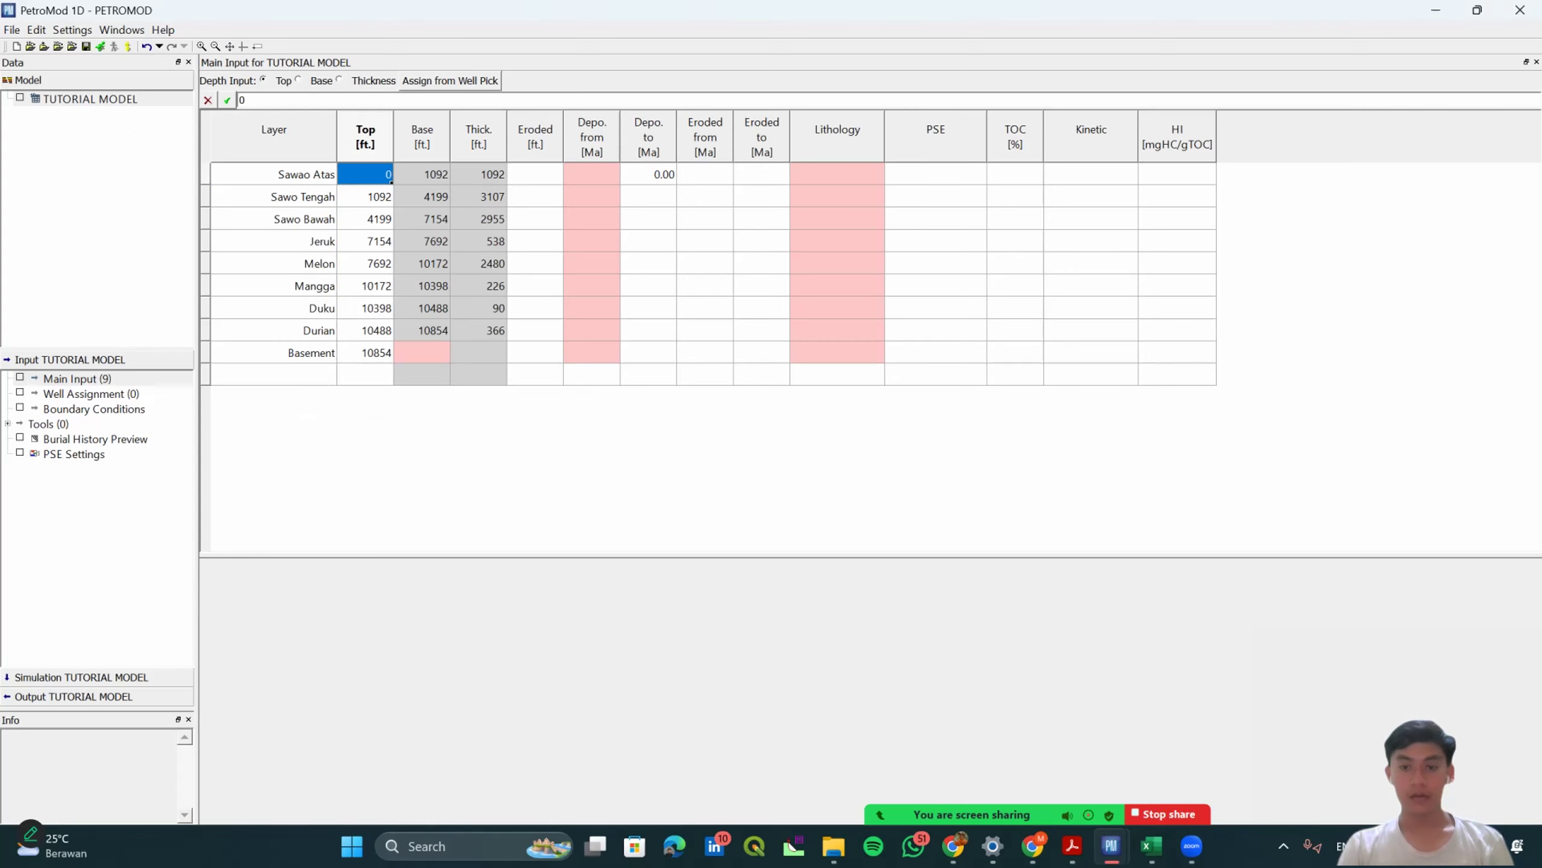
# Copy the nine Base depths, 1092 to 10954 ft, from the Main Input table on the Burial History sheet in Excel.
pyautogui.hotkey('alt', 'Tab')
pyautogui.moveTo(494, 332); pyautogui.dragTo(499, 448)
pyautogui.hotkey('ctrl', 'c')
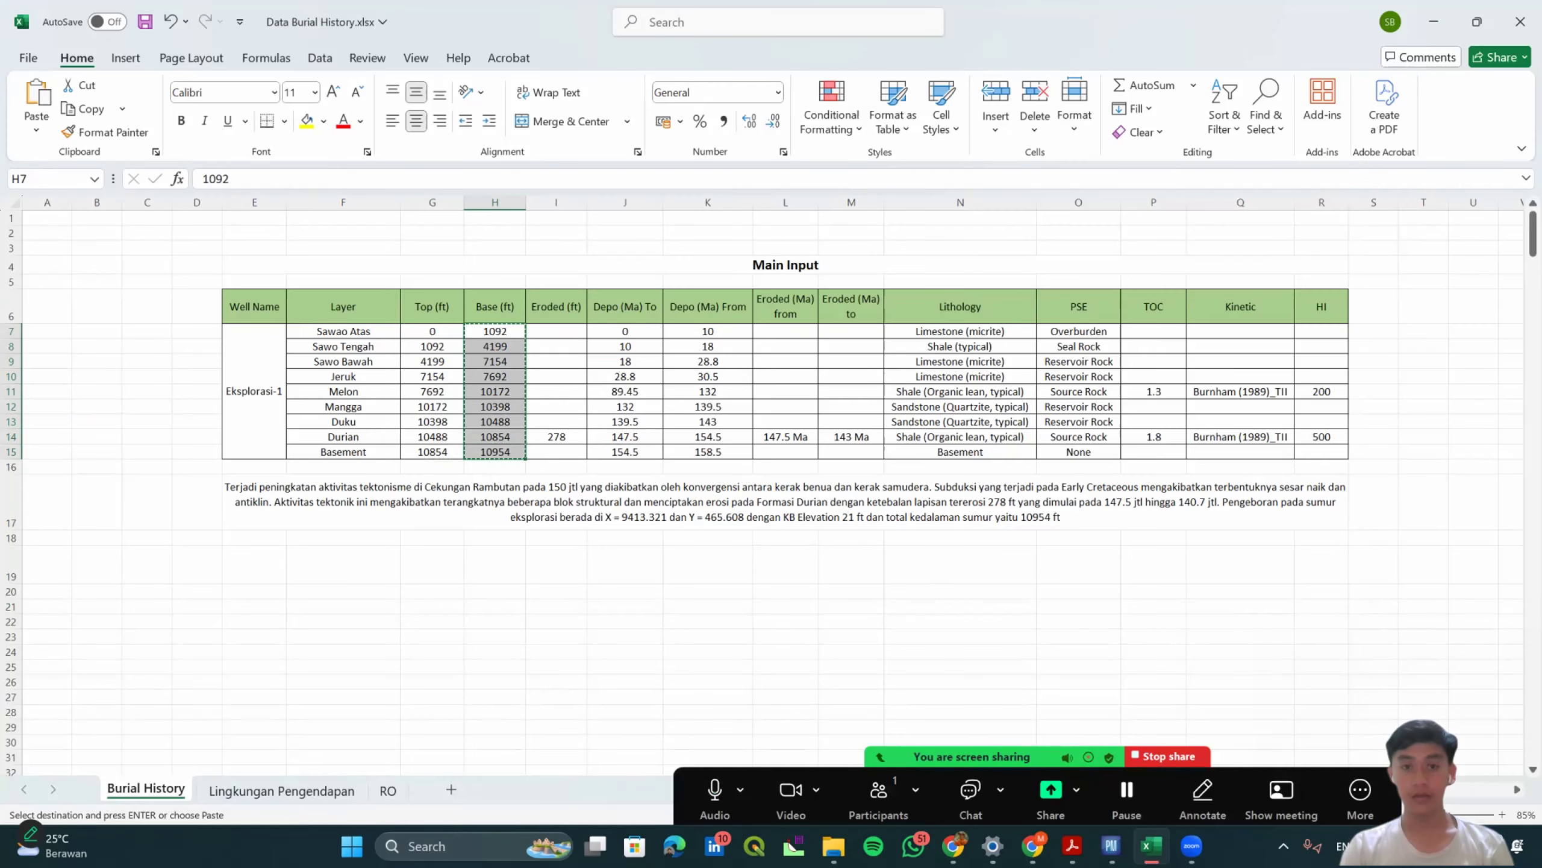
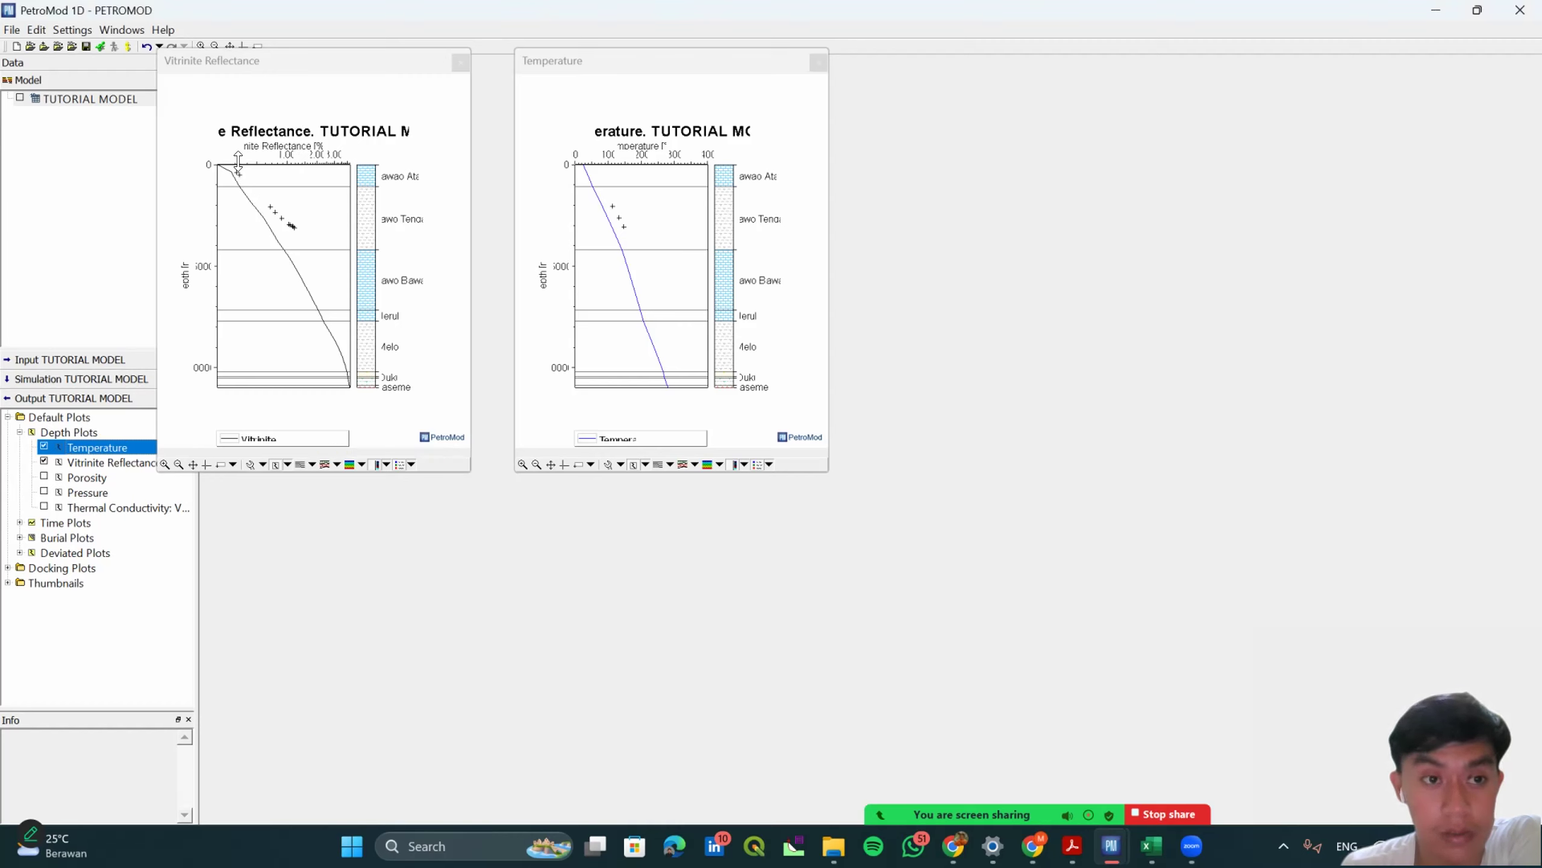
# Close the Vitrinite Reflectance and Temperature depth plots of TUTORIAL MODEL.
pyautogui.click(237, 180)
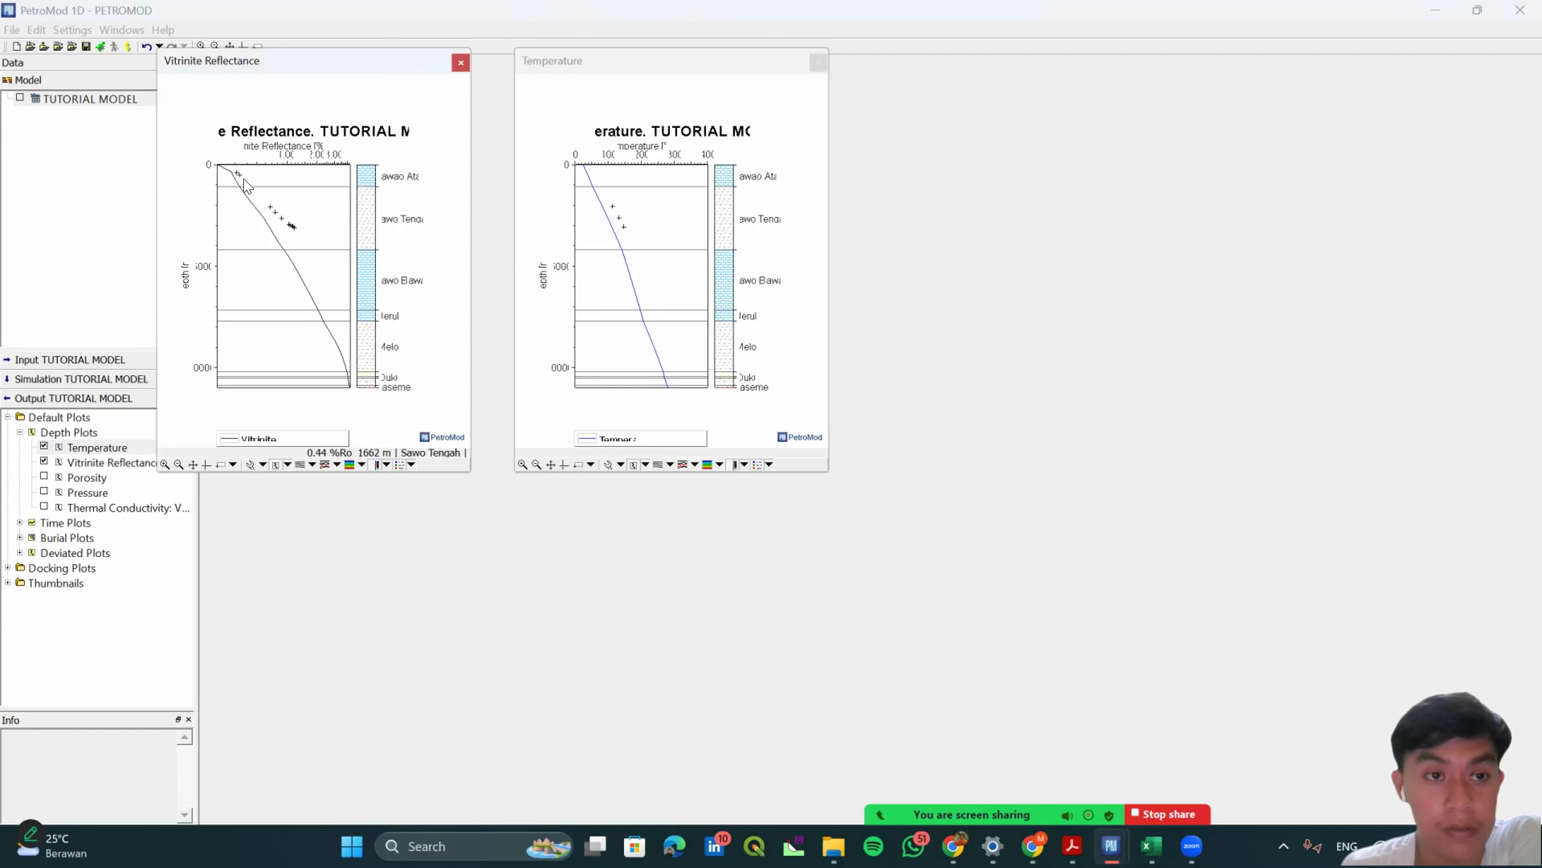
pyautogui.click(461, 63)
pyautogui.click(820, 61)
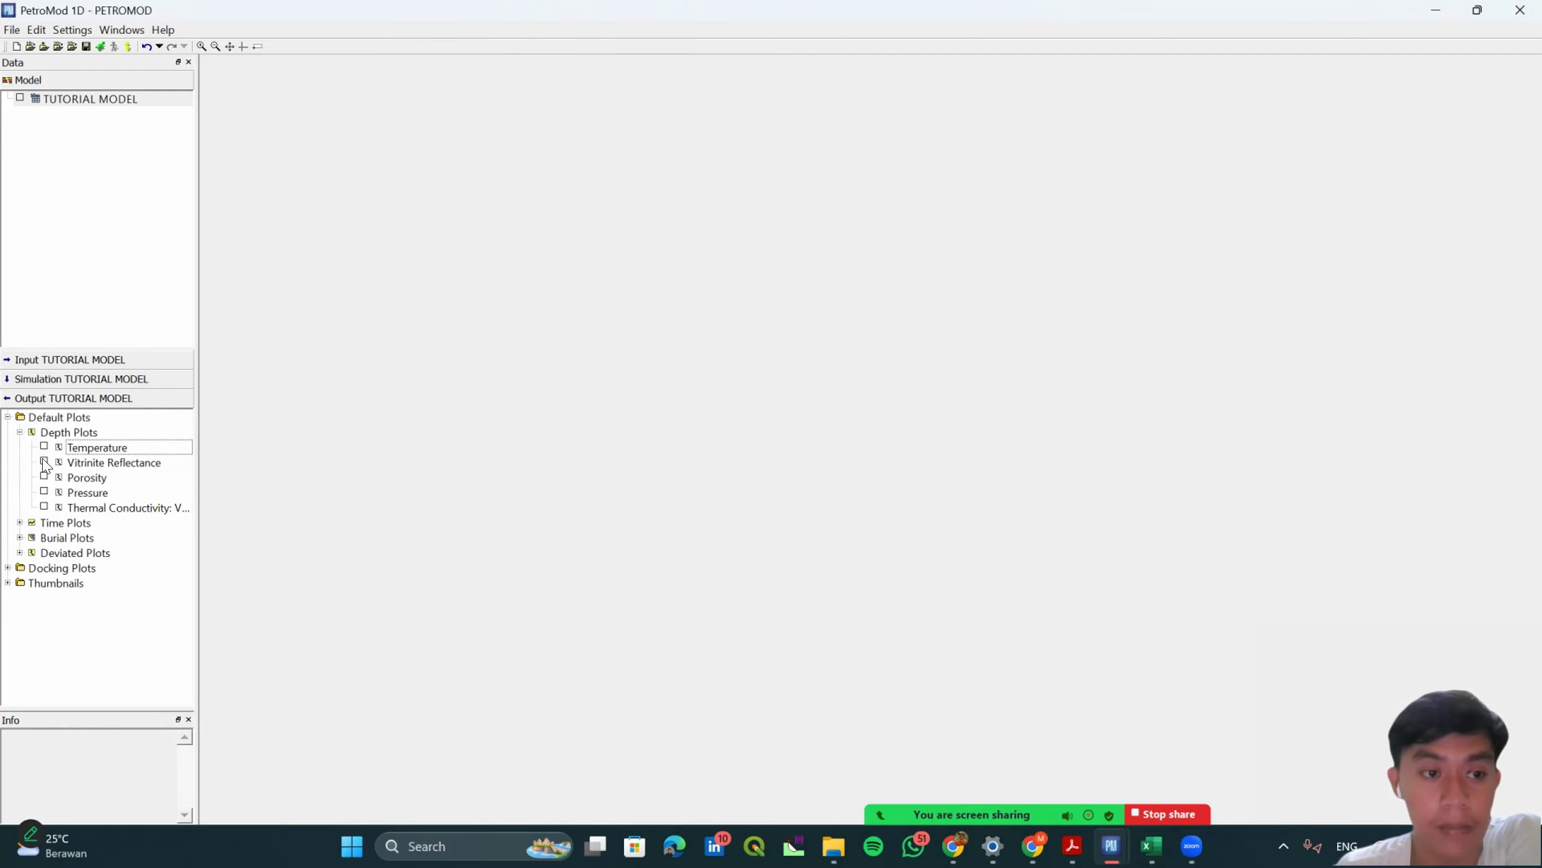
# Return to TUTORIAL MODEL's input data and open its Boundary Conditions tables and graphs.
pyautogui.click(40, 361)
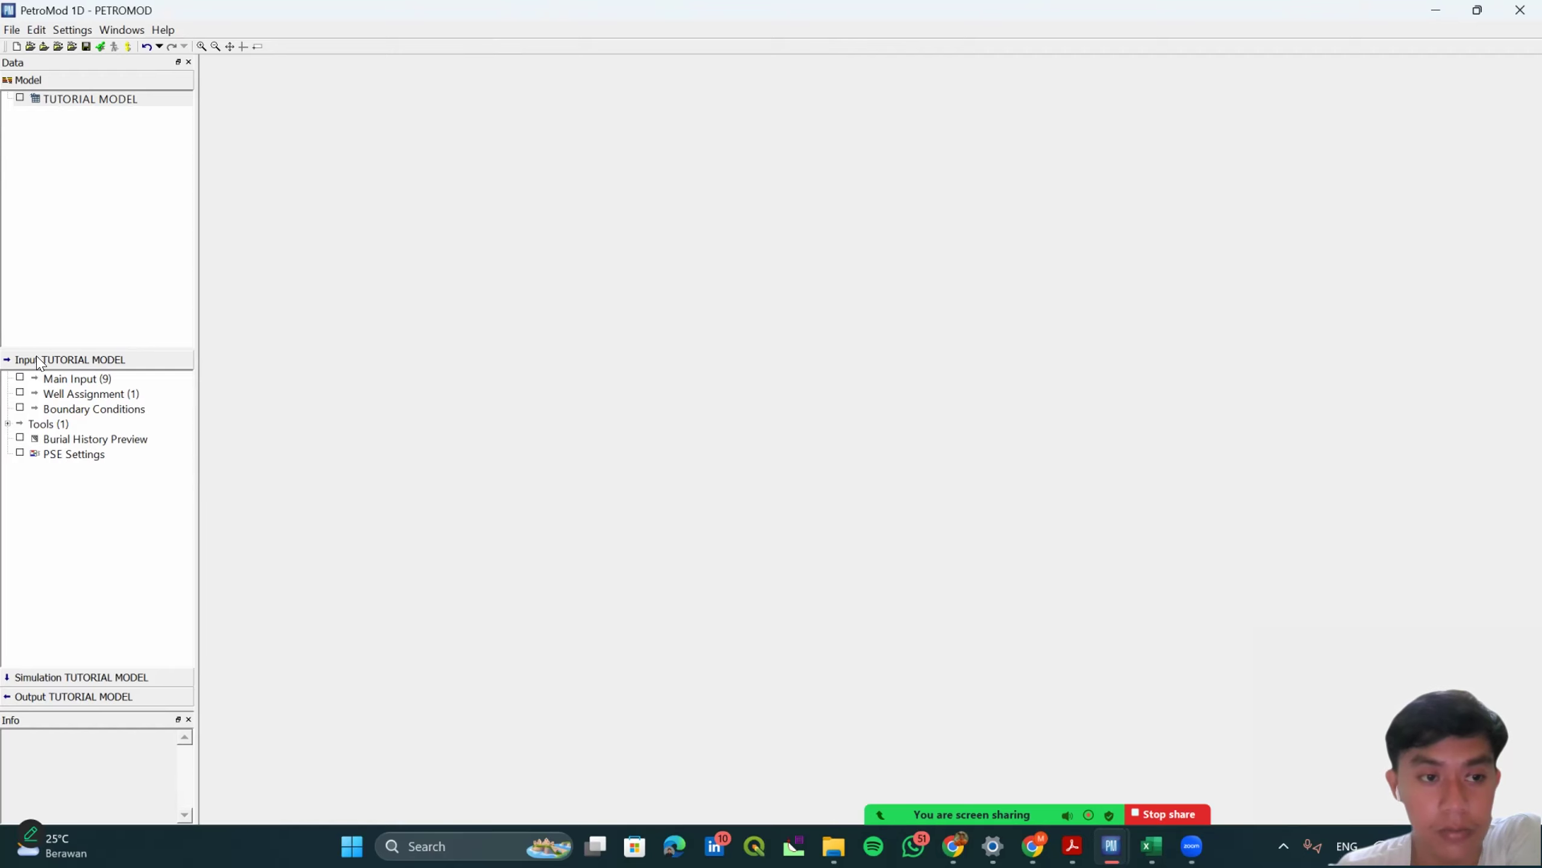
pyautogui.click(76, 395)
pyautogui.click(77, 379)
pyautogui.click(87, 410)
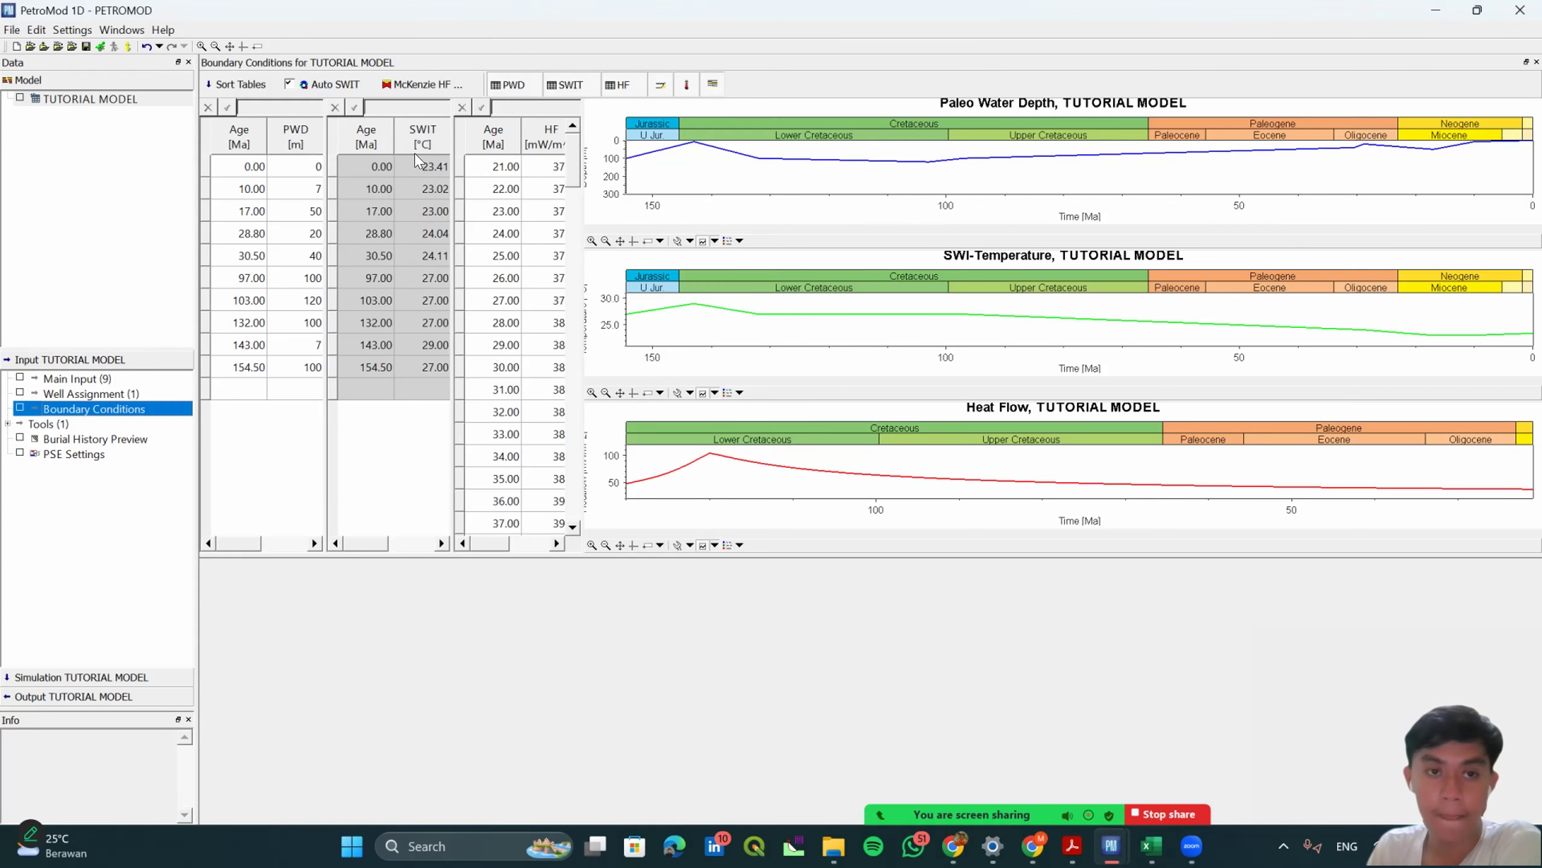
# Widen the heat flow table, switch to Excel, and examine the Burial History, Lingkungan Pengendapan and RO sheets of Data Burial History.xlsx.
pyautogui.click(582, 179)
pyautogui.moveTo(582, 180); pyautogui.dragTo(613, 194)
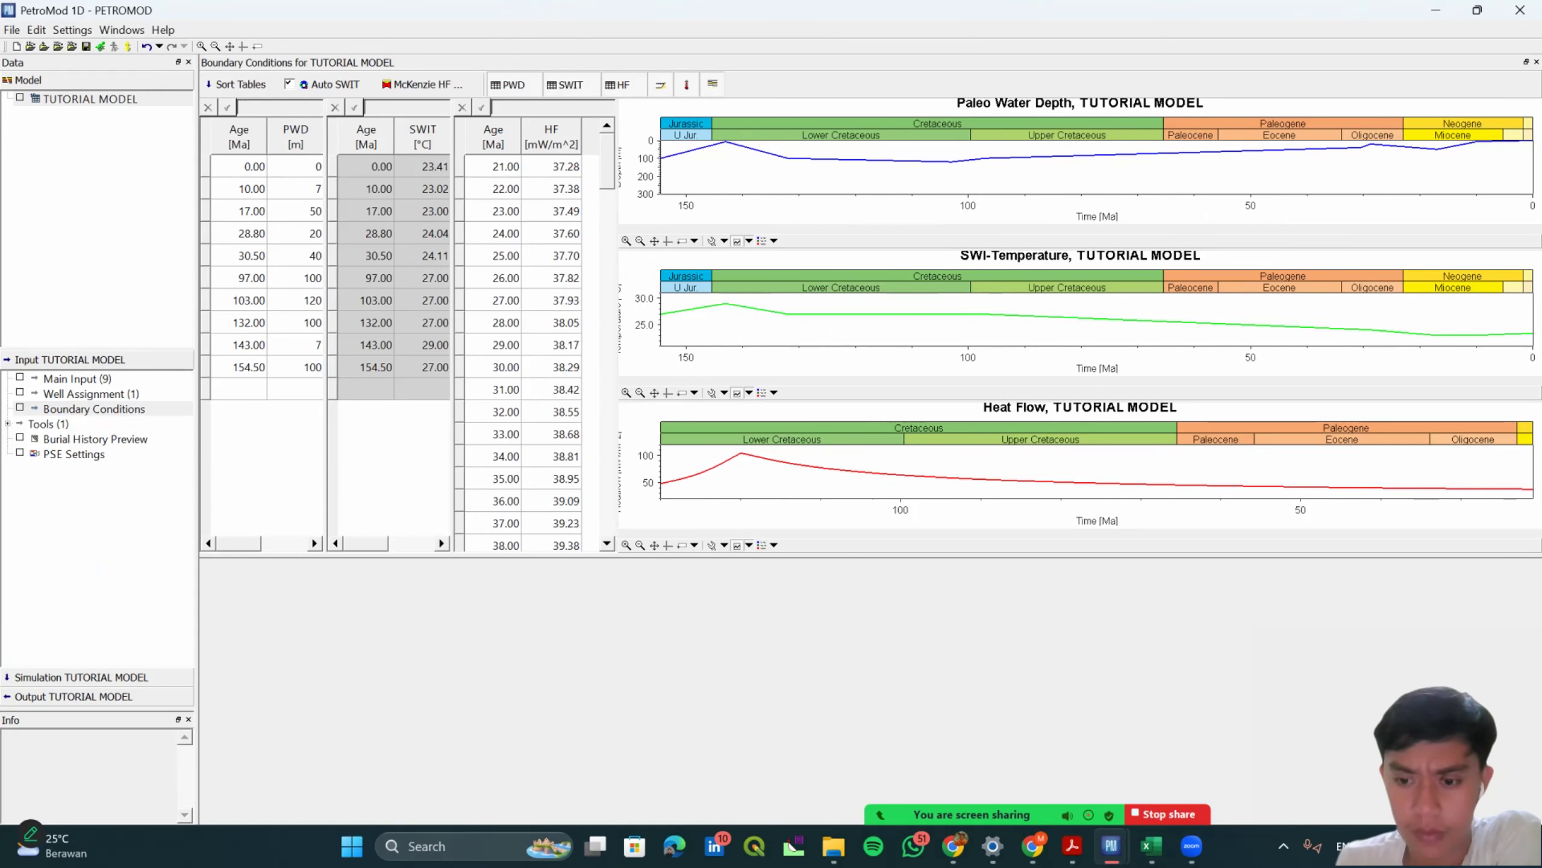
pyautogui.click(1152, 846)
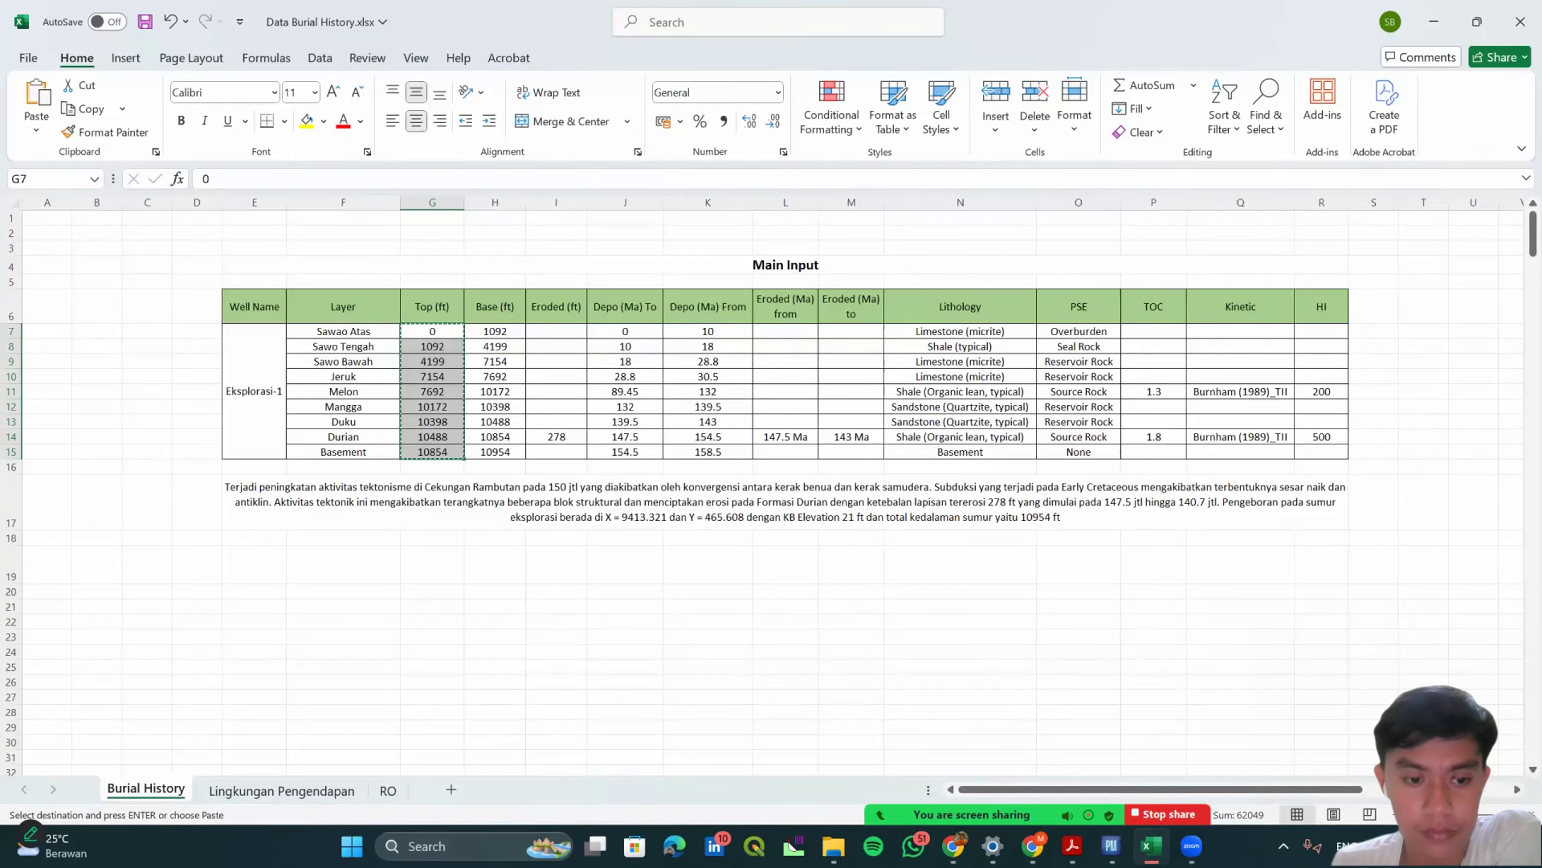
pyautogui.click(387, 790)
pyautogui.click(282, 790)
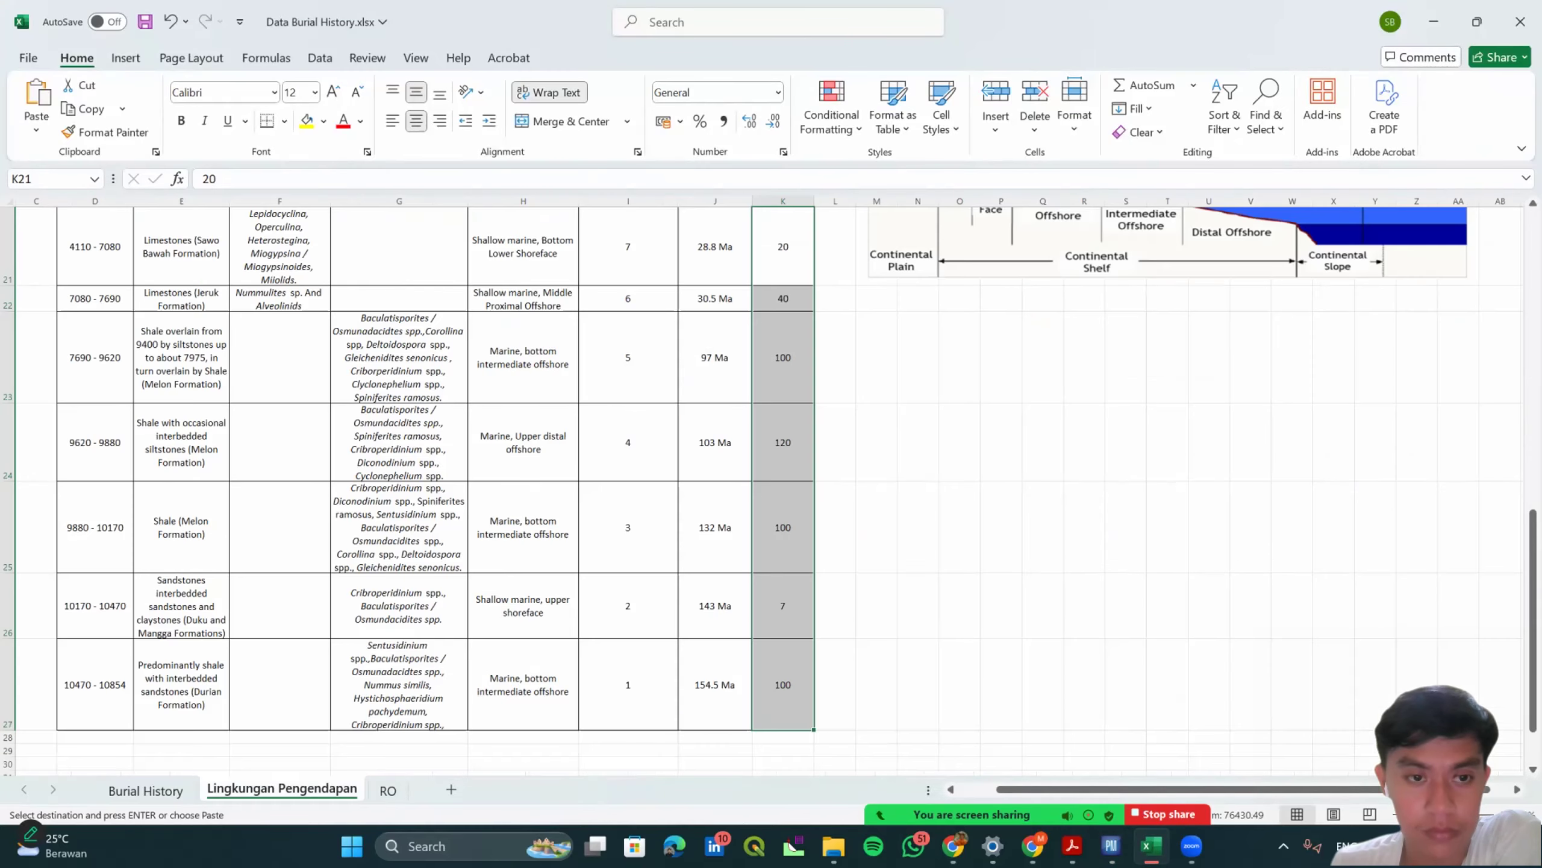
pyautogui.click(388, 789)
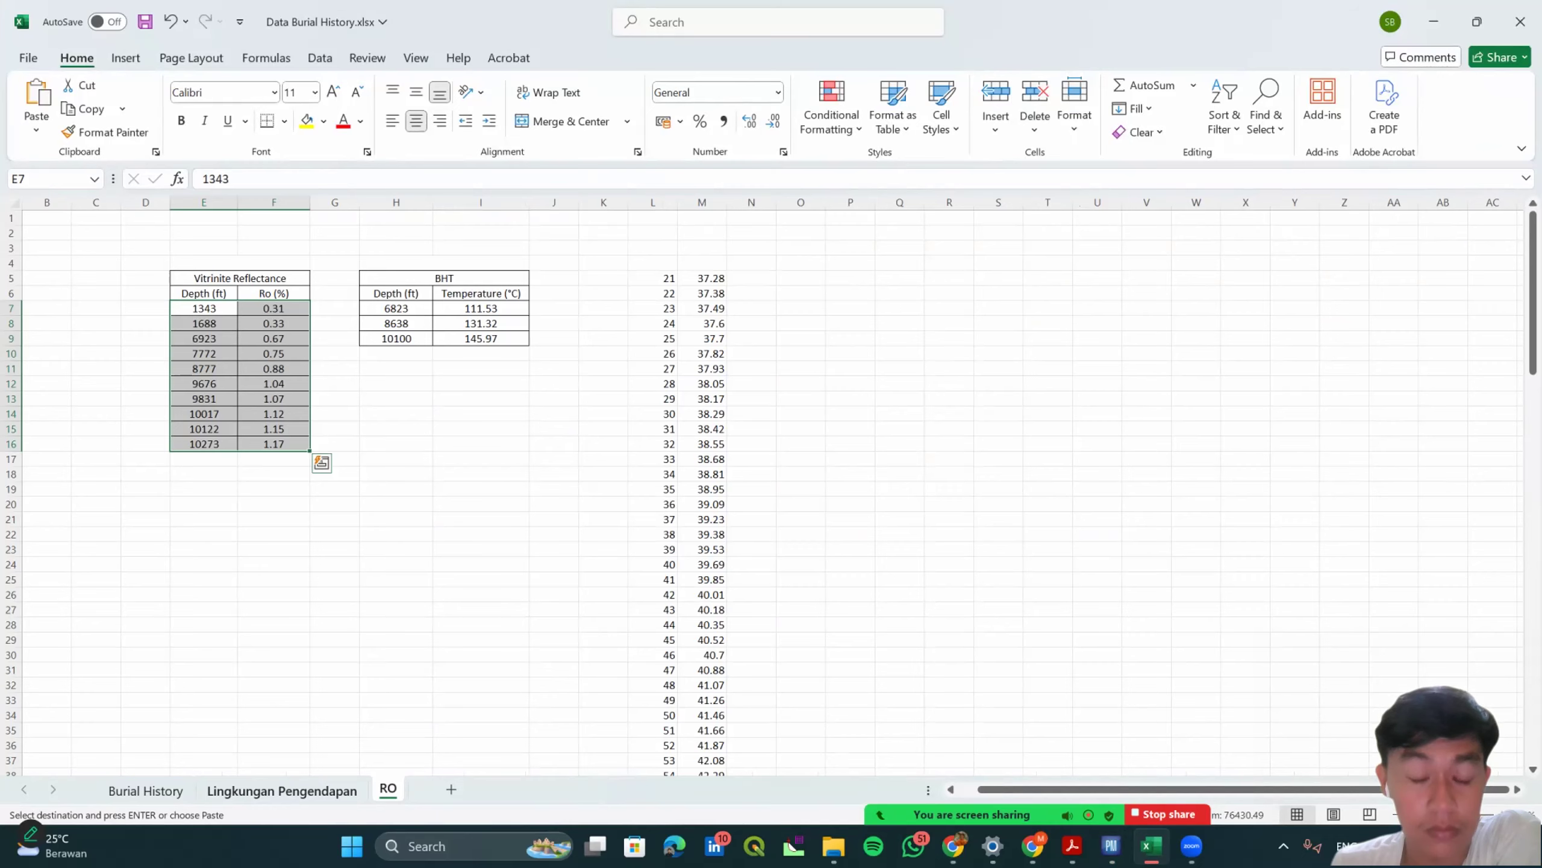
pyautogui.click(282, 790)
pyautogui.click(146, 790)
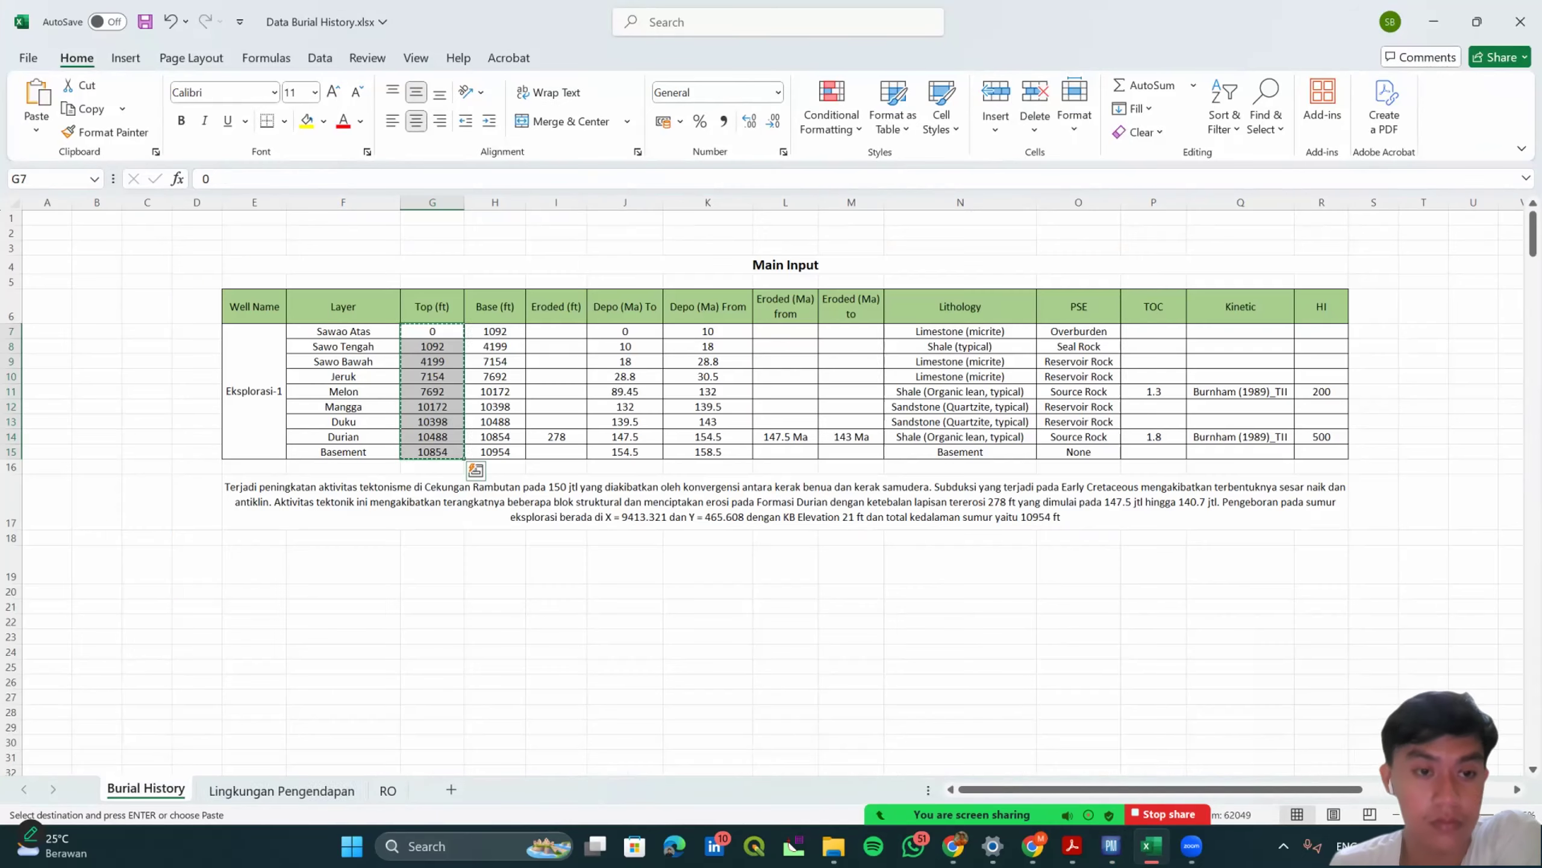
pyautogui.click(282, 789)
pyautogui.scroll(7, 614, 613)
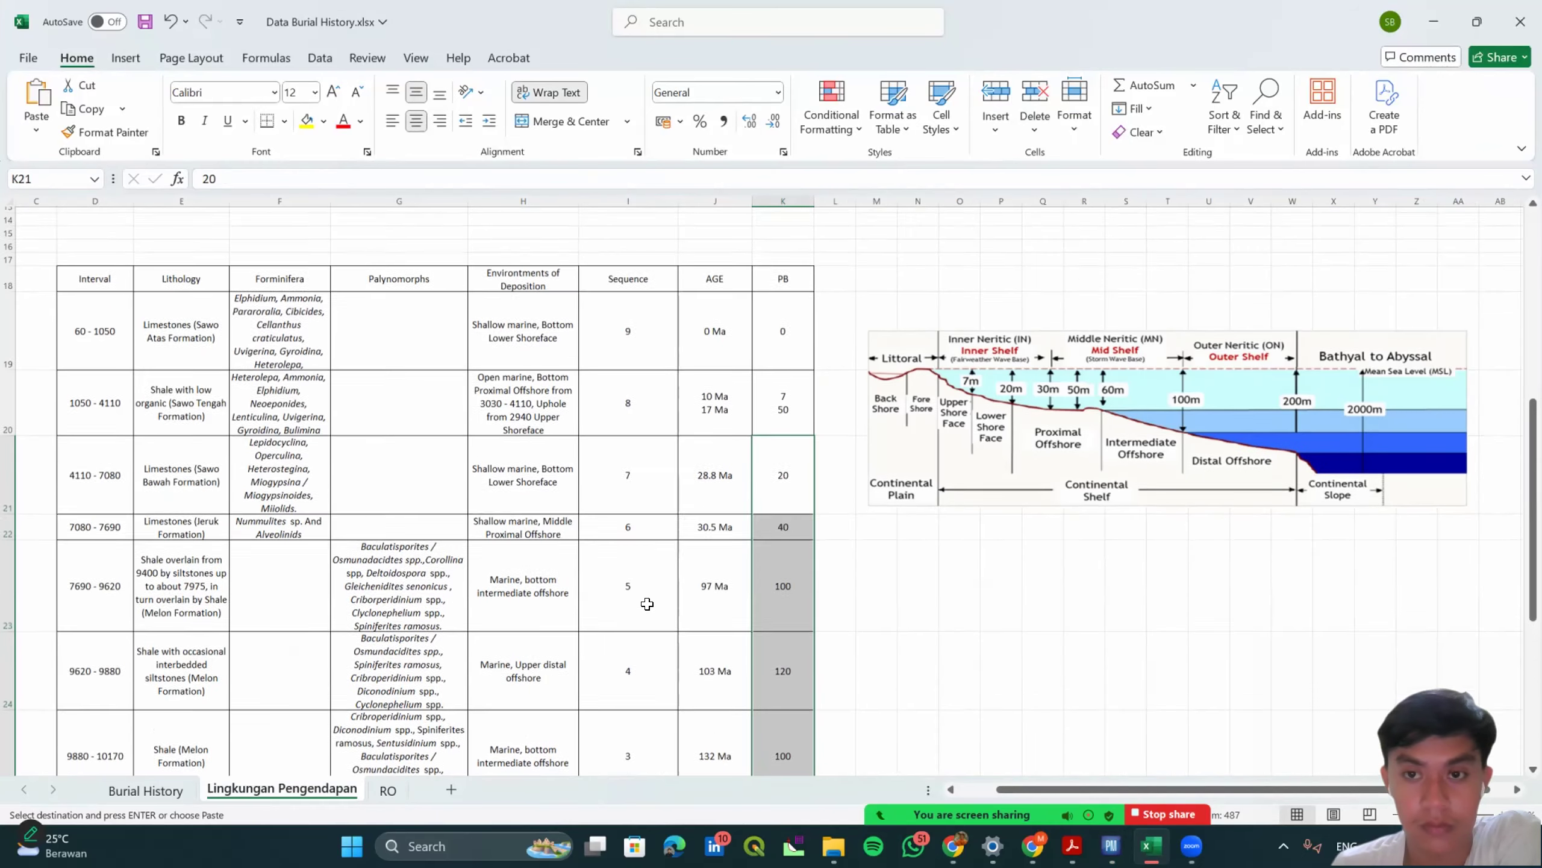
pyautogui.click(387, 790)
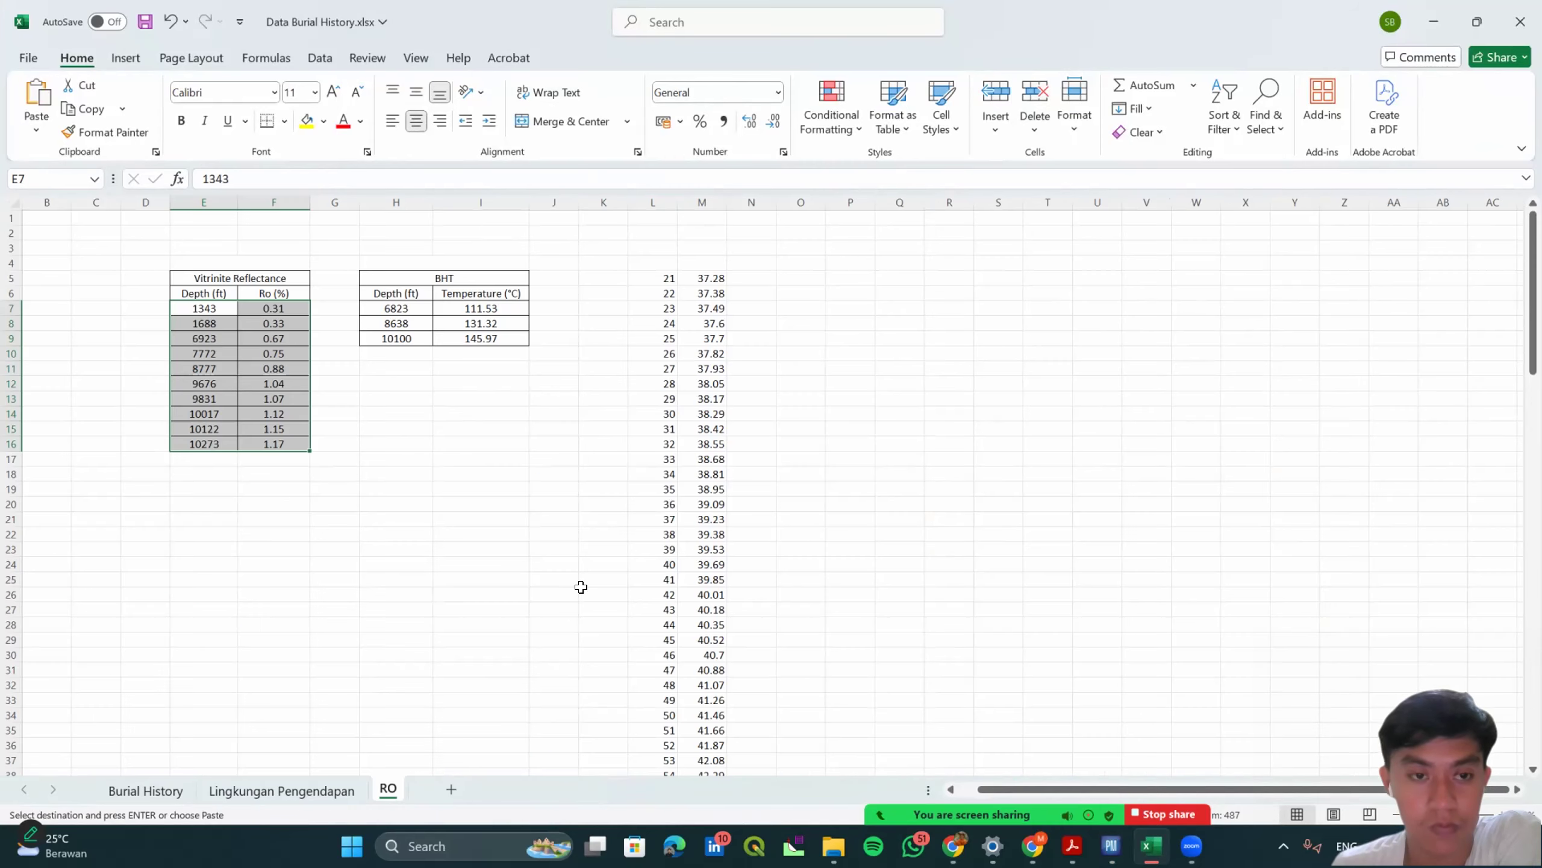
pyautogui.click(282, 790)
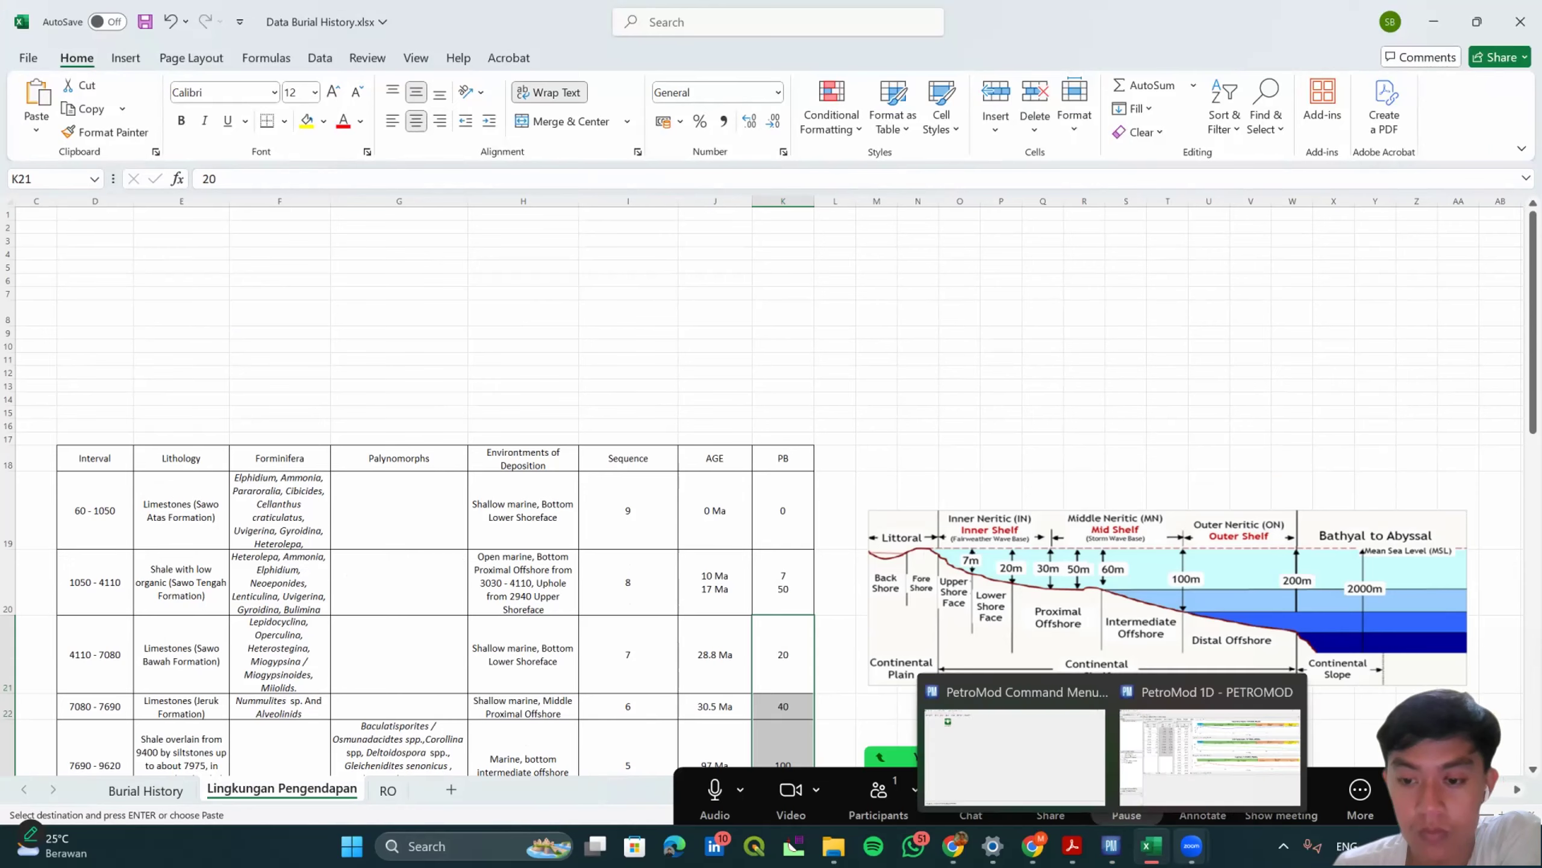
# Return to PetroMod 1D and set the depth unit of the PWD column to feet in the Boundary Conditions.
pyautogui.click(1191, 846)
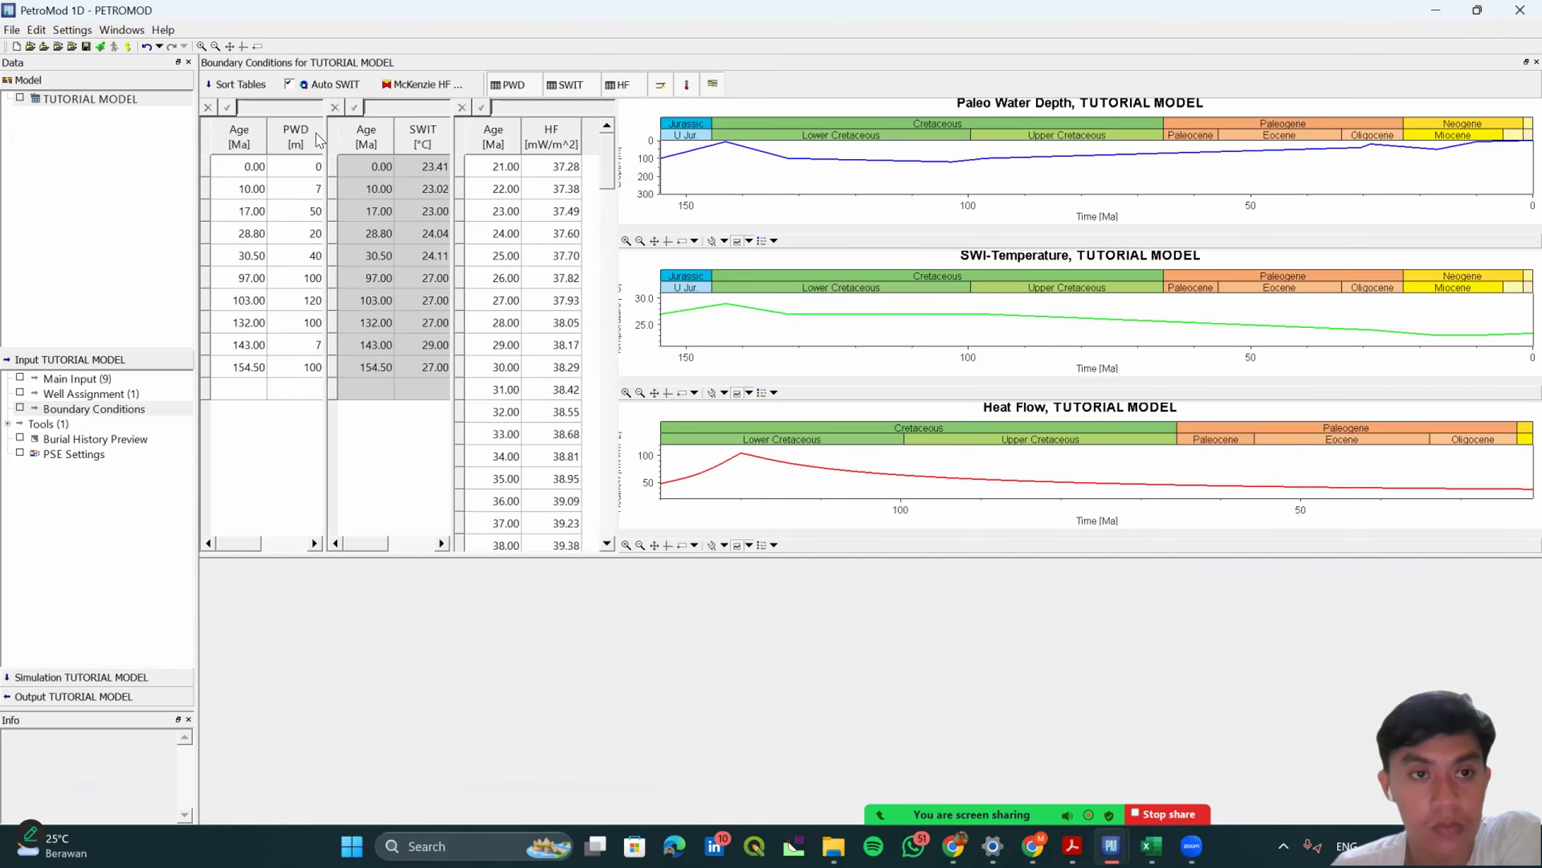
pyautogui.click(319, 138)
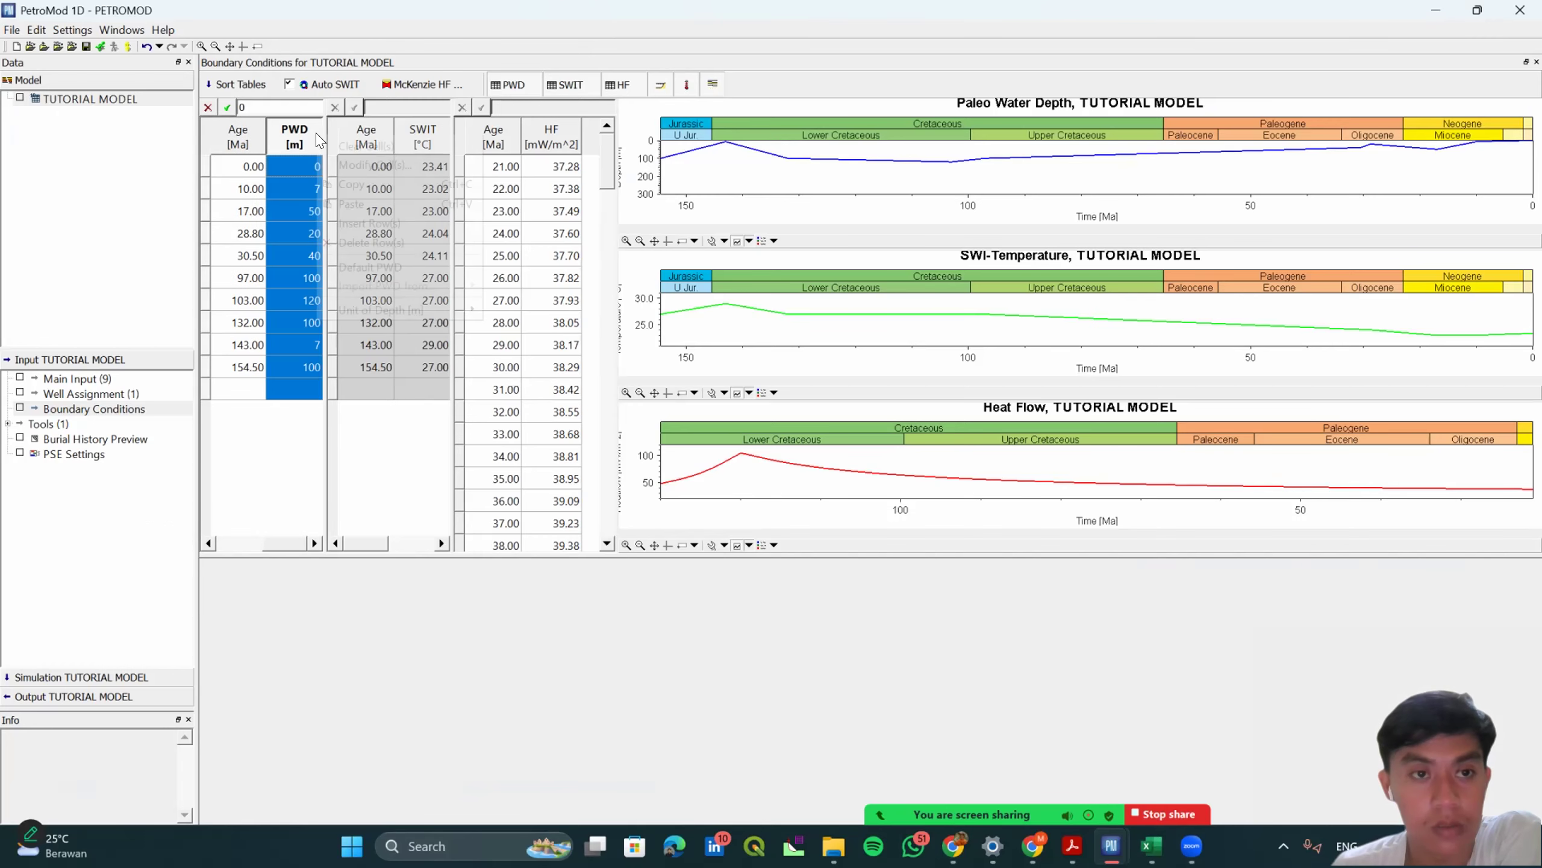
pyautogui.rightClick(318, 139)
pyautogui.moveTo(389, 309)
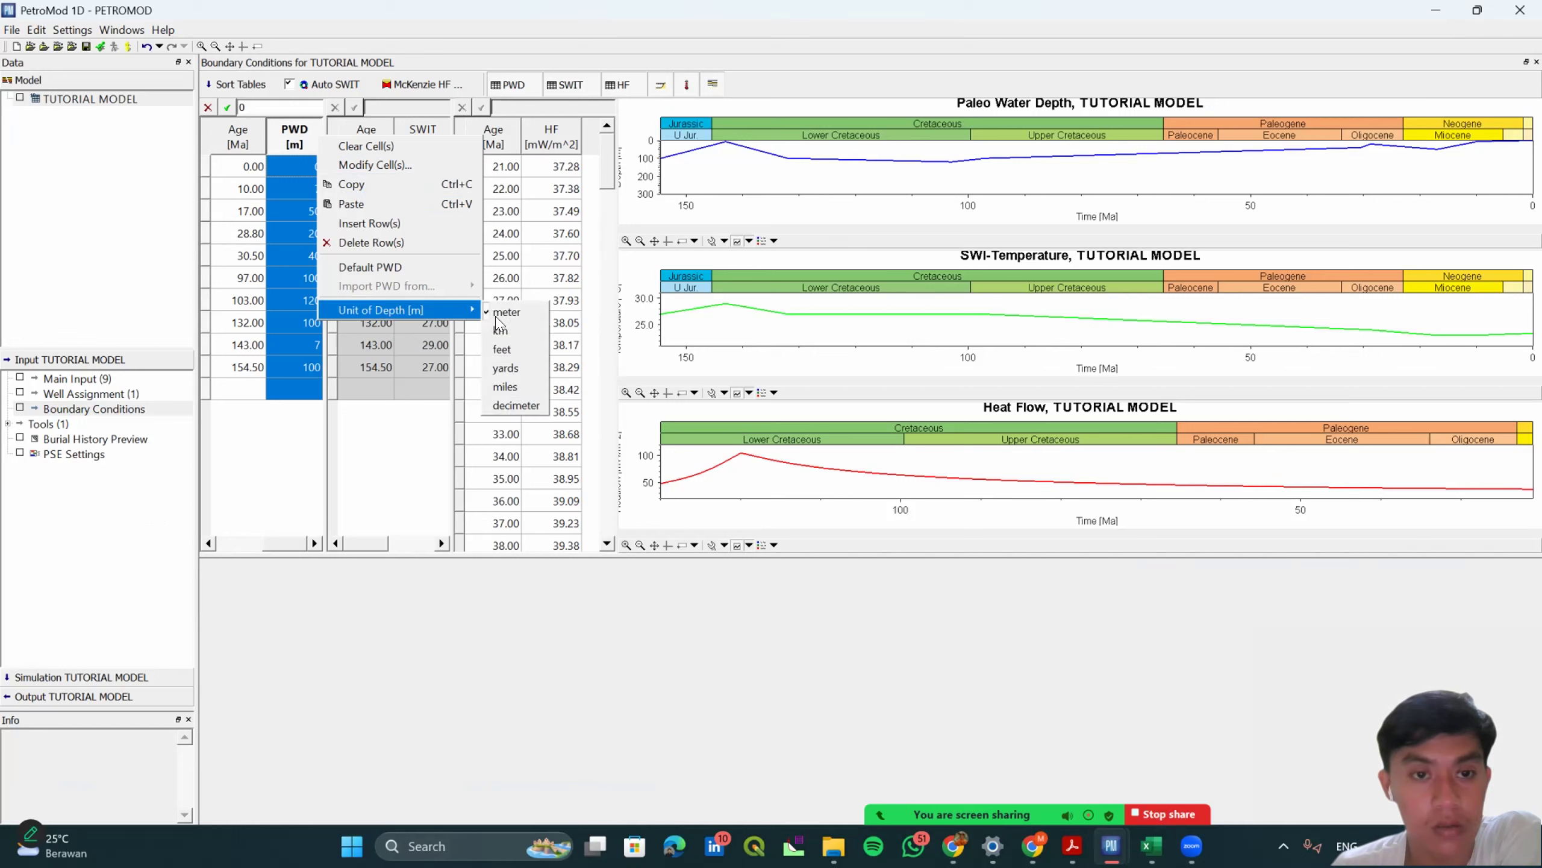
pyautogui.click(493, 351)
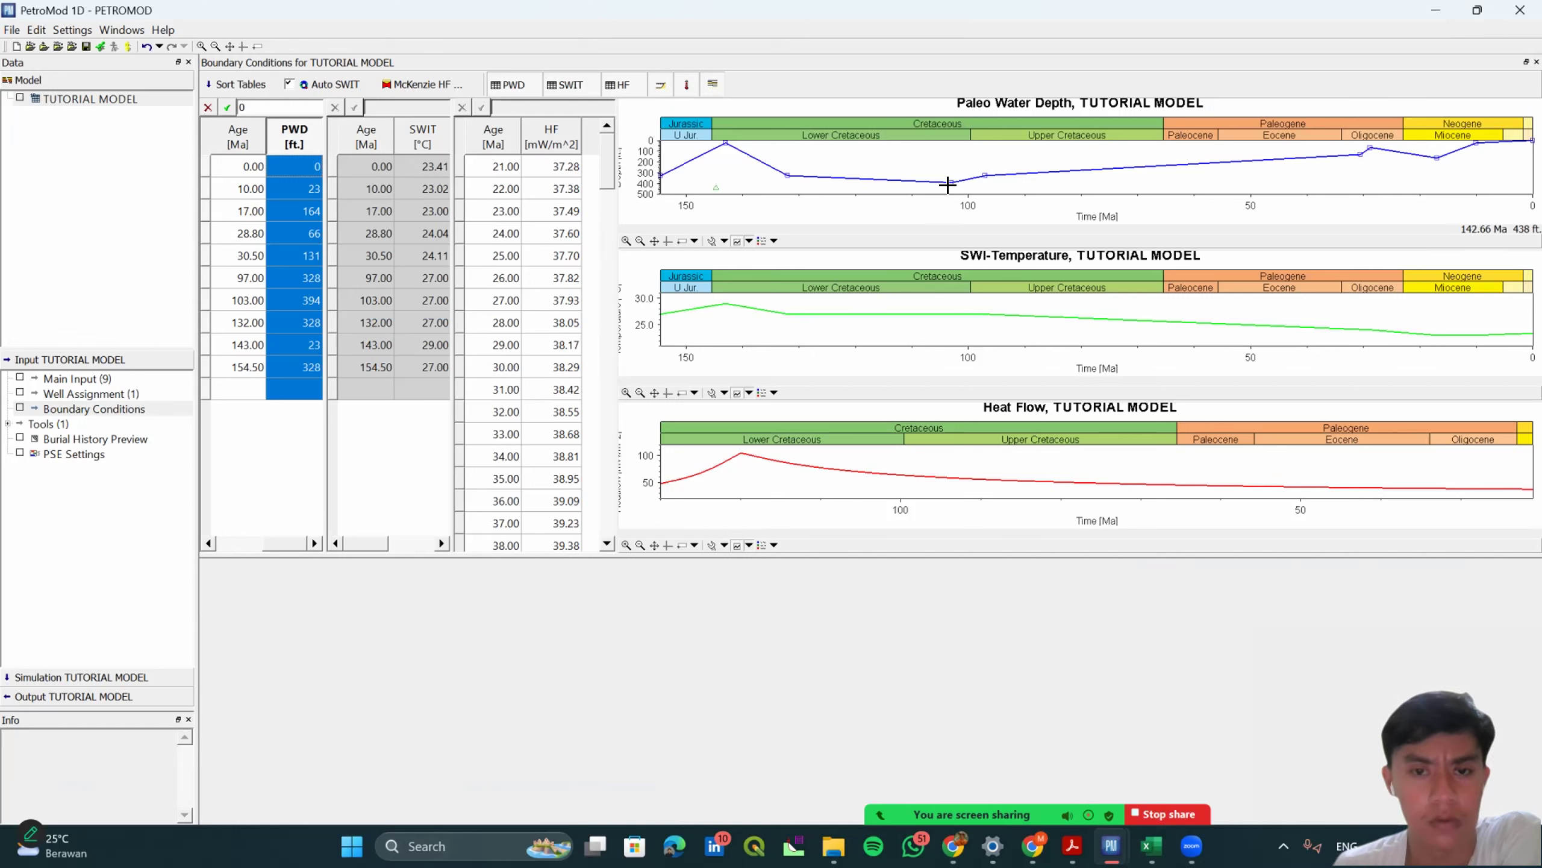
# Review the Auto SWIT settings, the McKenzie heat flow settings and the Burial History Preview of TUTORIAL MODEL without changing them.
pyautogui.click(343, 85)
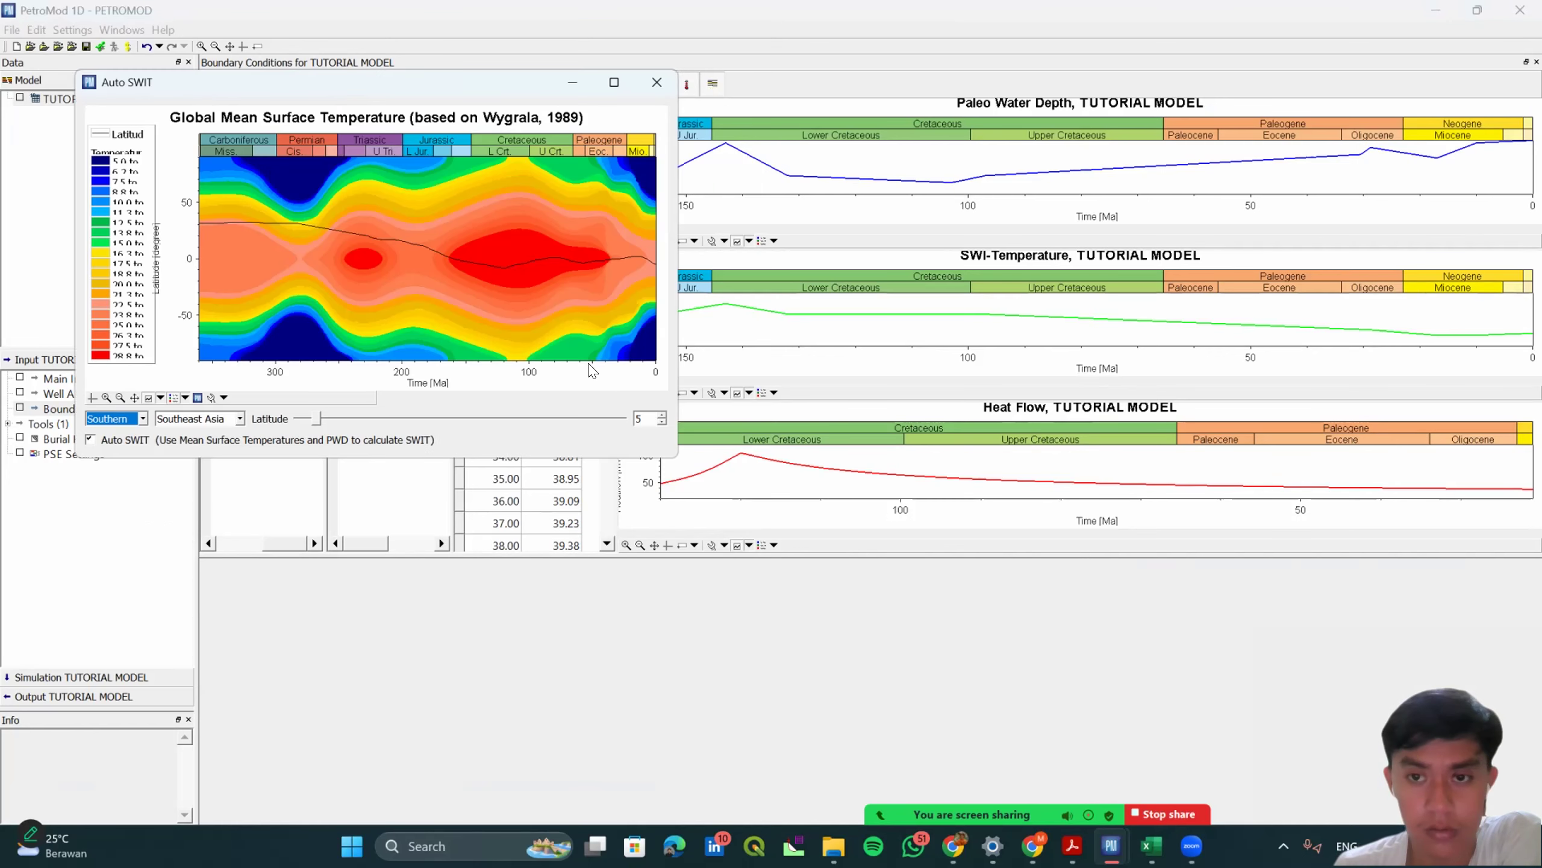
pyautogui.click(657, 82)
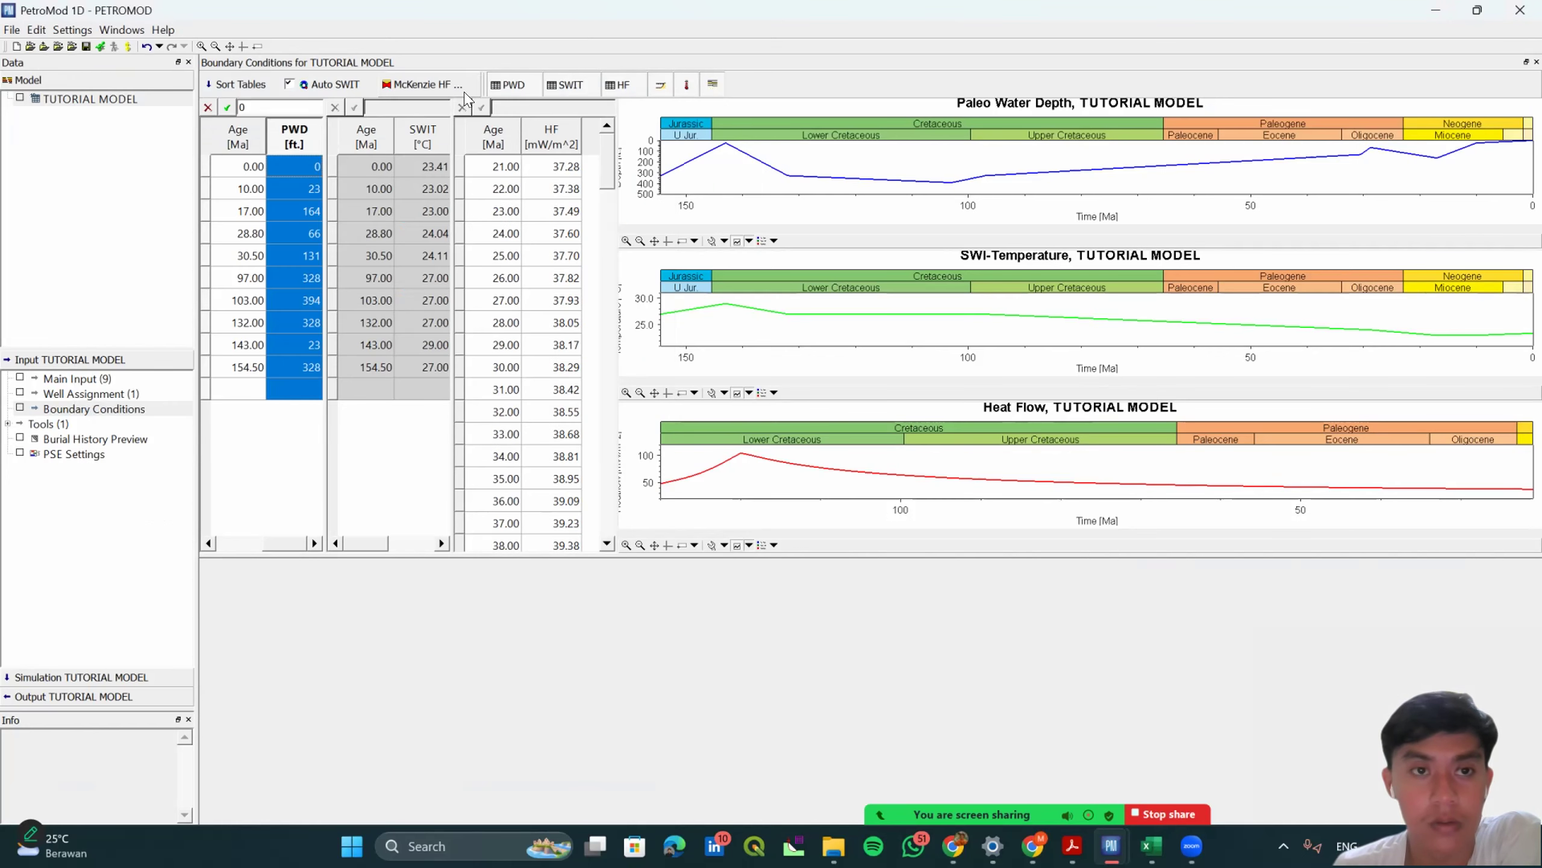
pyautogui.click(457, 89)
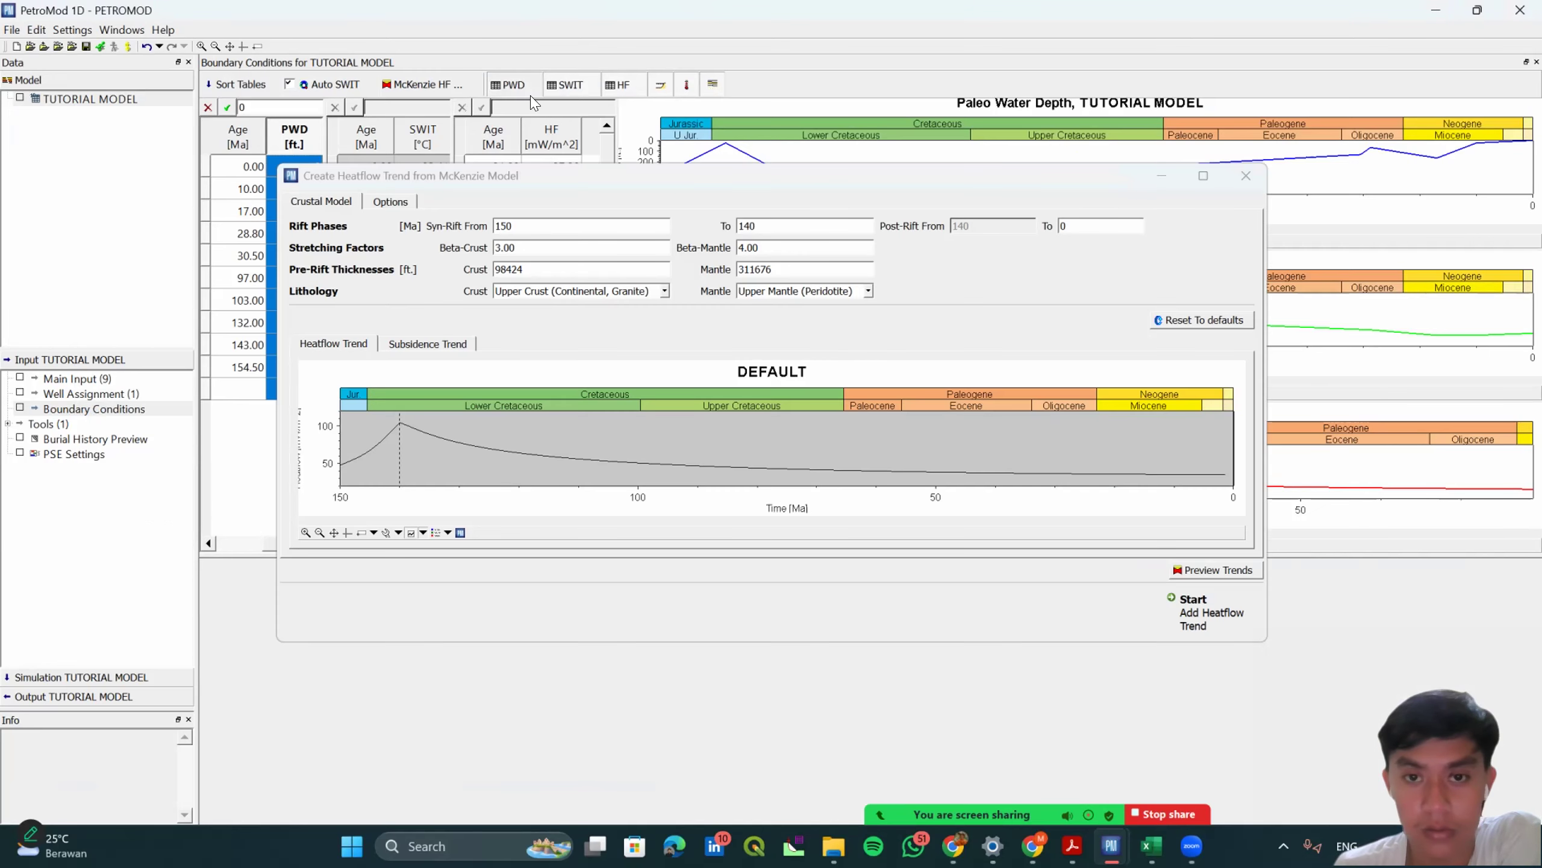
pyautogui.click(1246, 175)
pyautogui.moveTo(539, 167); pyautogui.dragTo(568, 574)
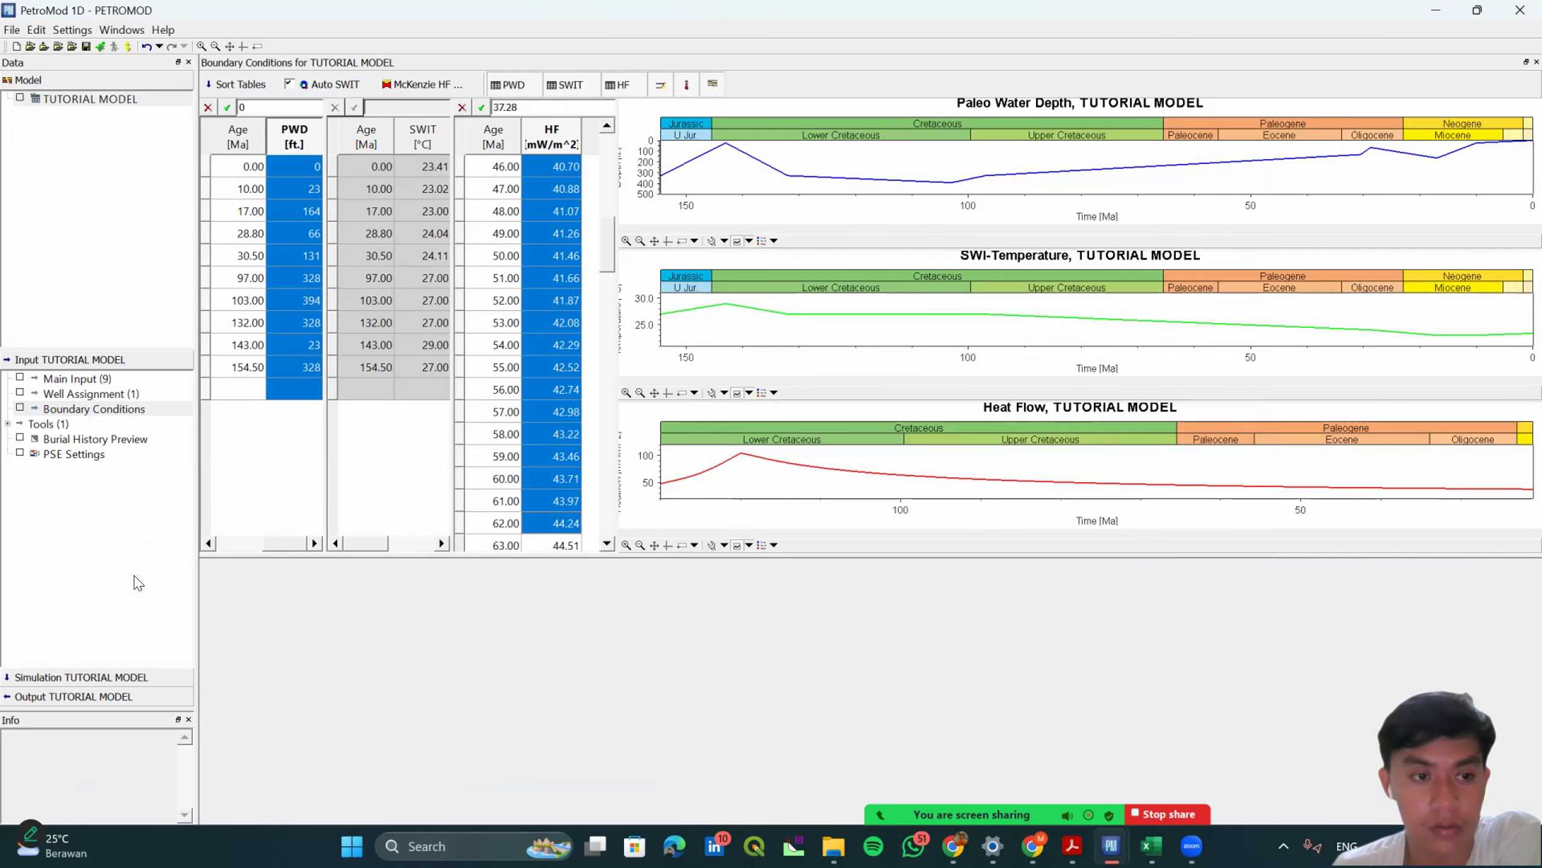
pyautogui.click(73, 440)
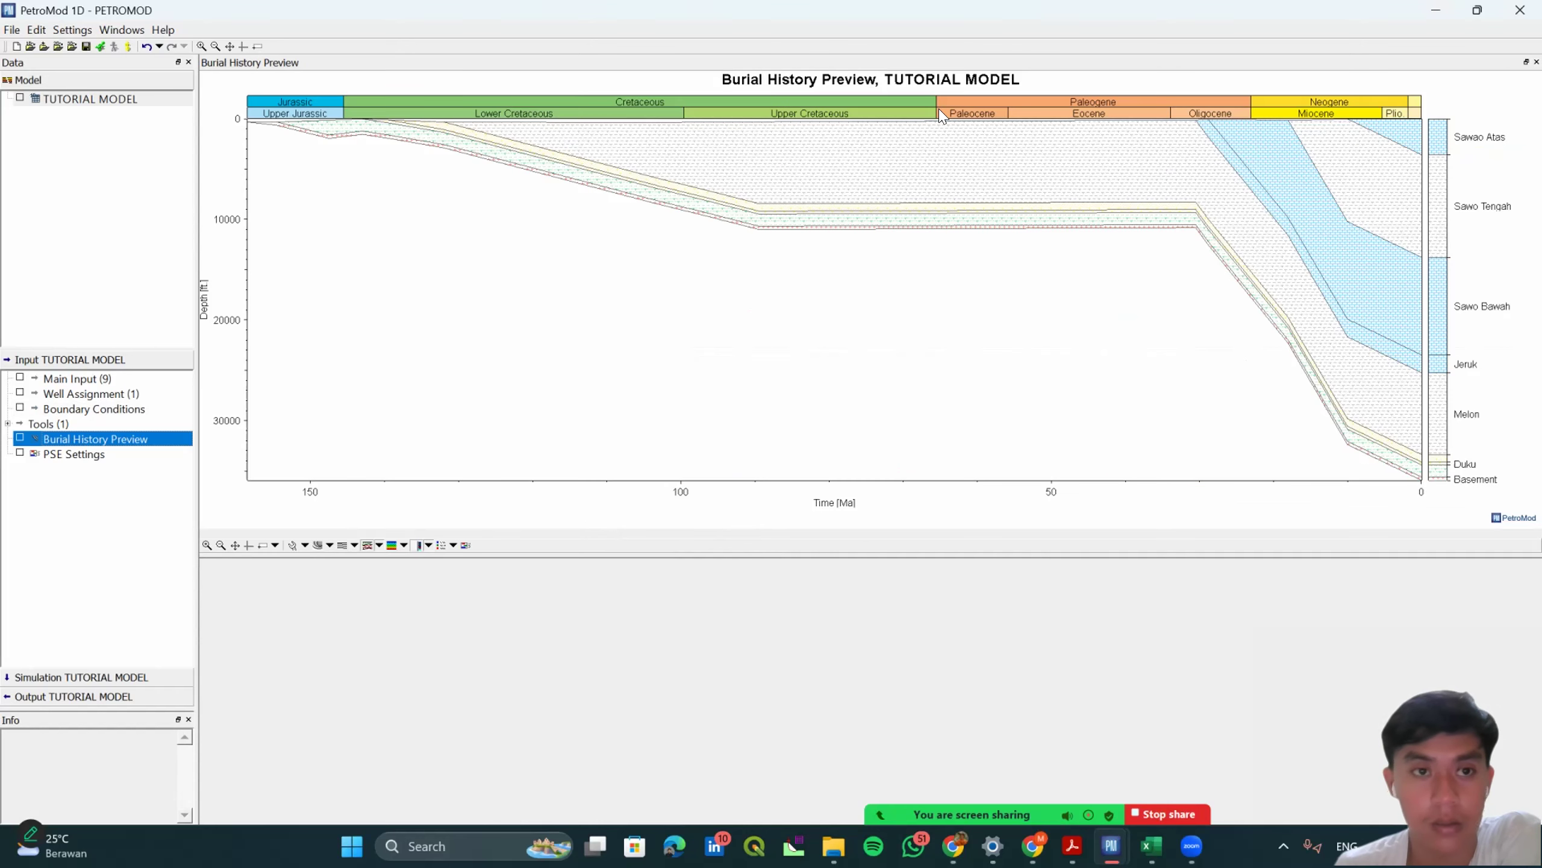
# Simulate TUTORIAL MODEL and open its Temperature and Vitrinite Reflectance depth plots.
pyautogui.click(100, 47)
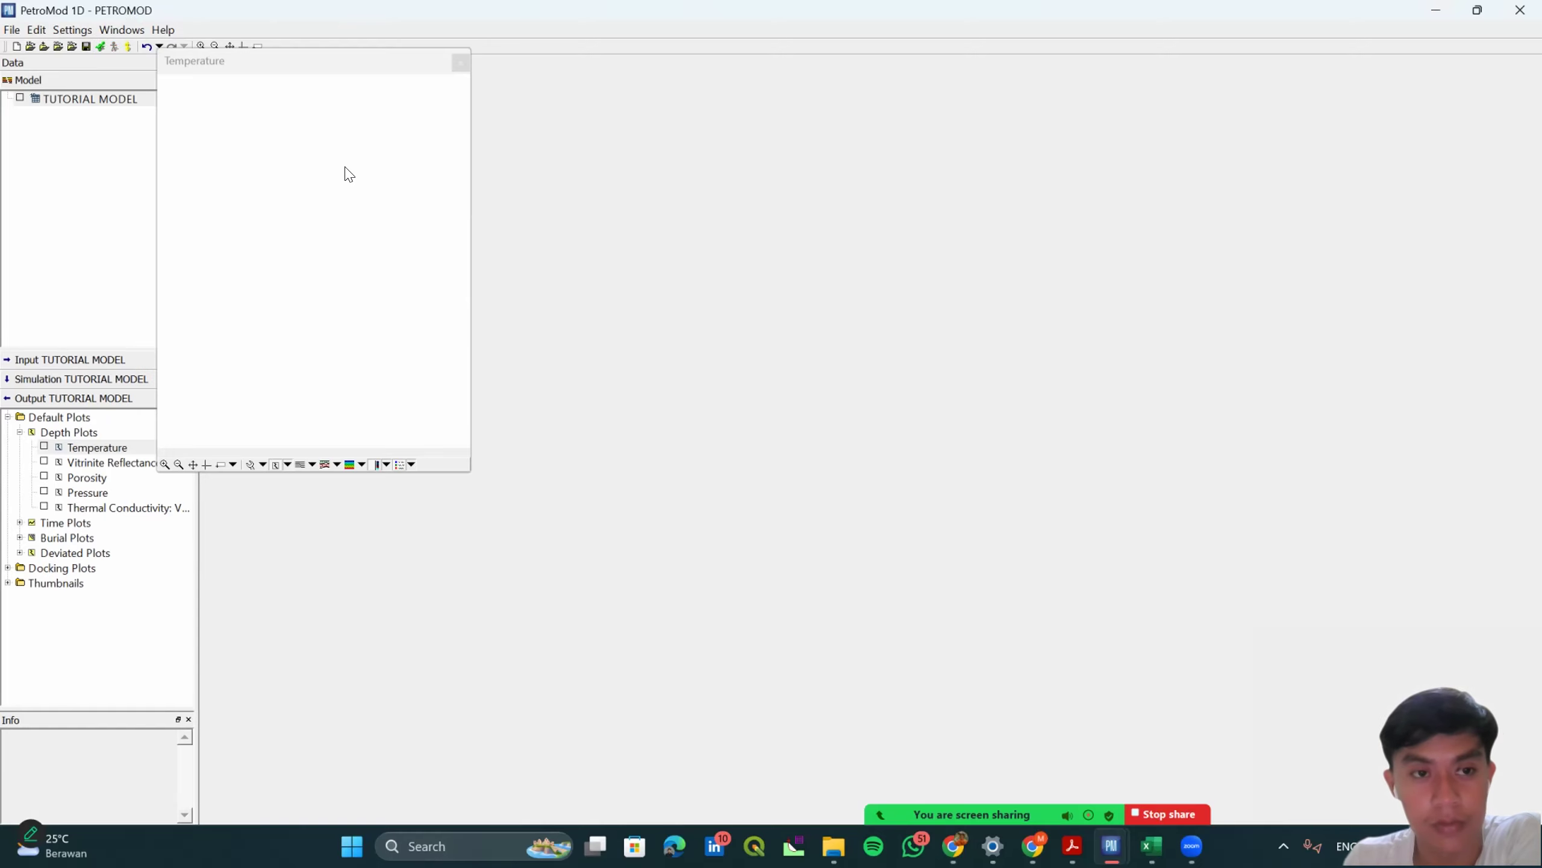
pyautogui.click(44, 463)
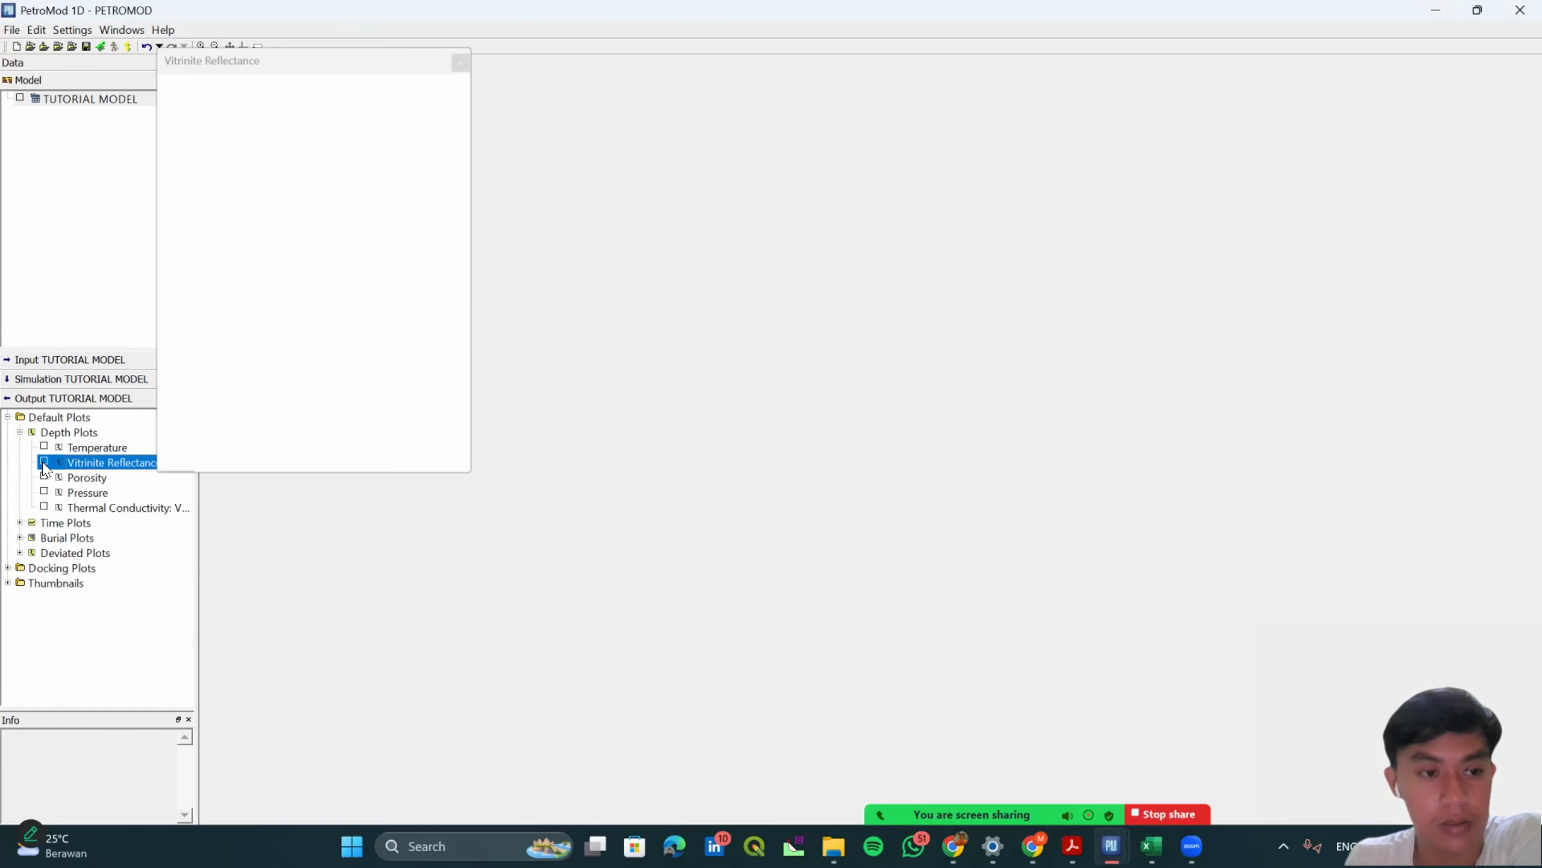
pyautogui.click(45, 462)
pyautogui.click(44, 447)
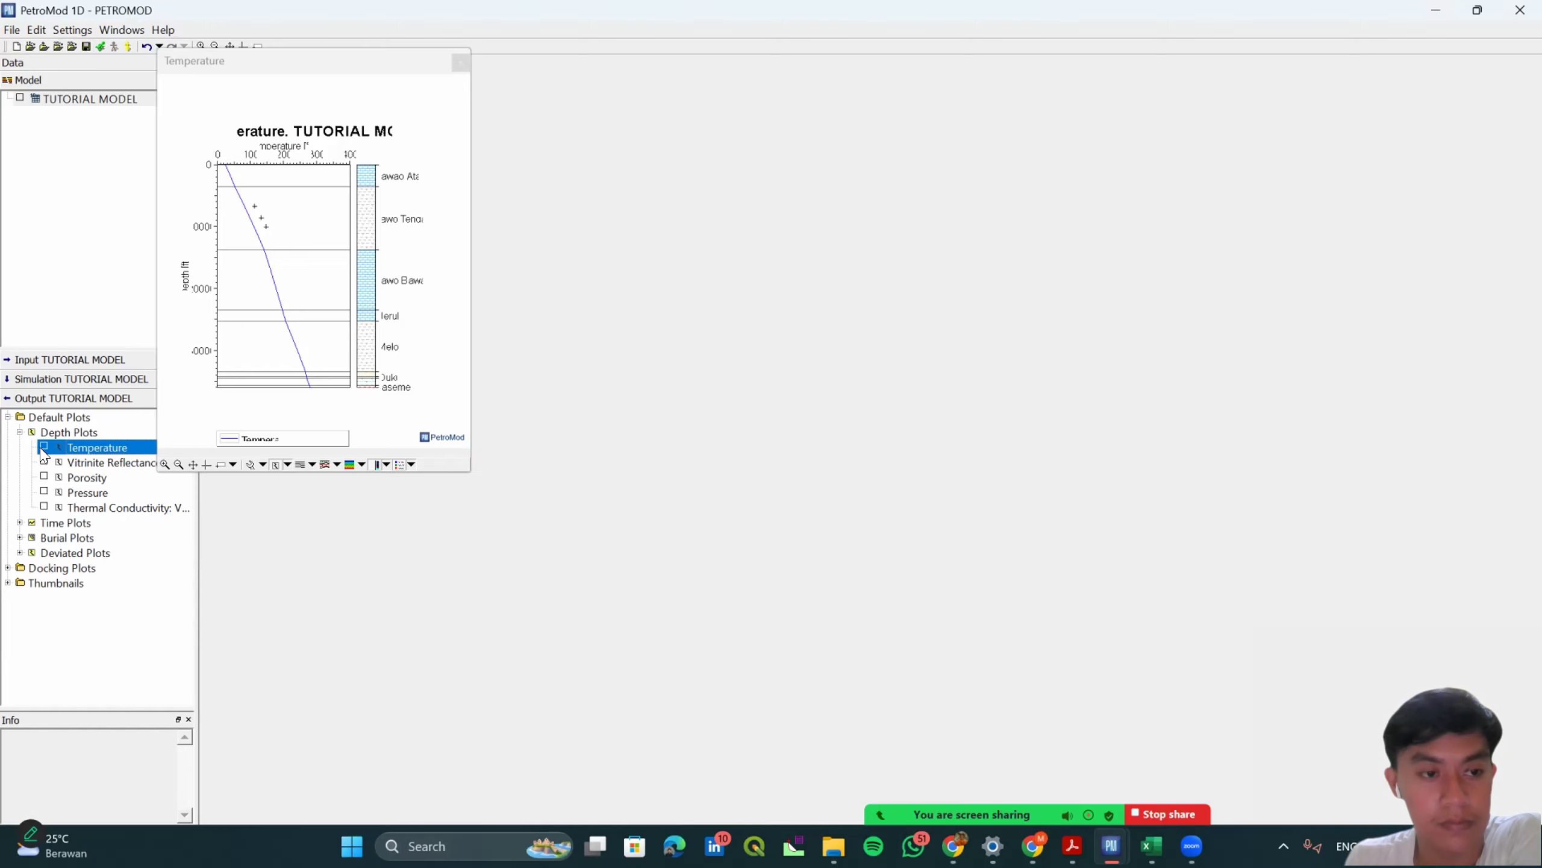
pyautogui.click(44, 461)
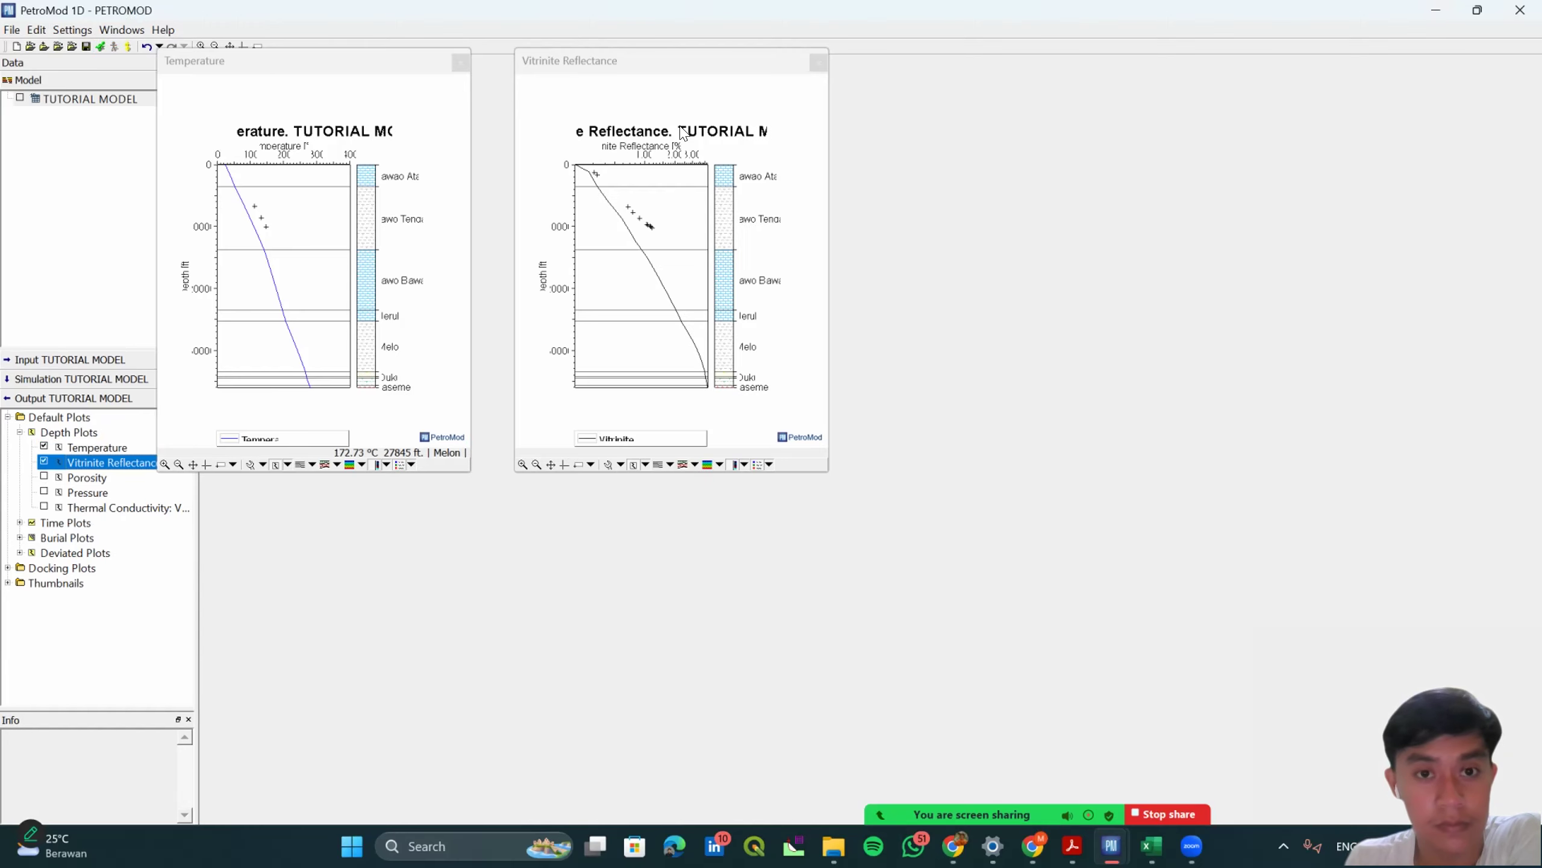
# Close the two depth plots and reopen the Boundary Conditions in the input data of TUTORIAL MODEL.
pyautogui.click(819, 62)
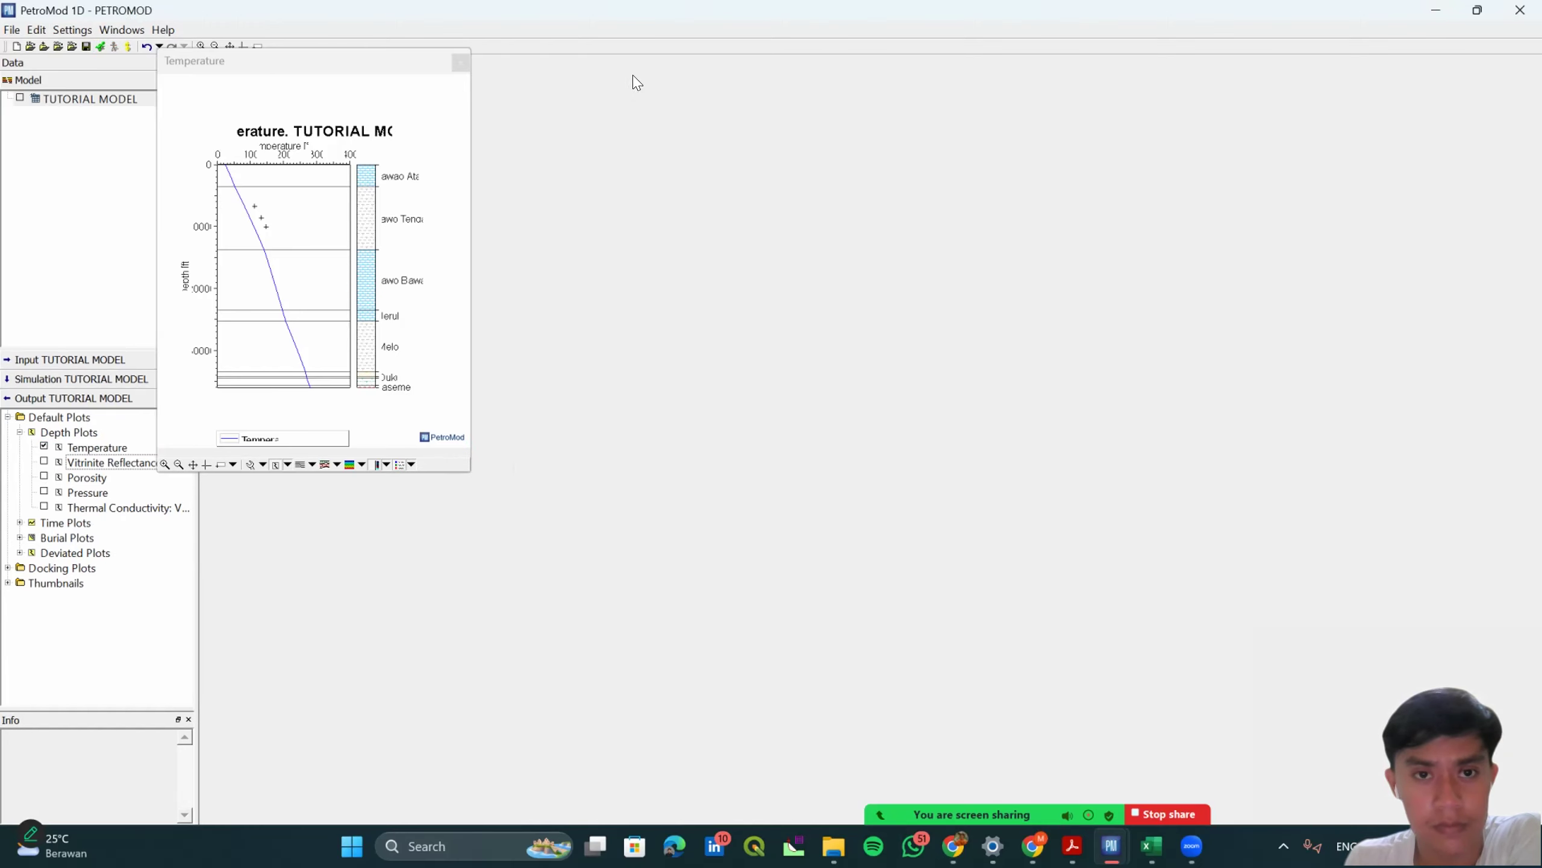
pyautogui.click(461, 62)
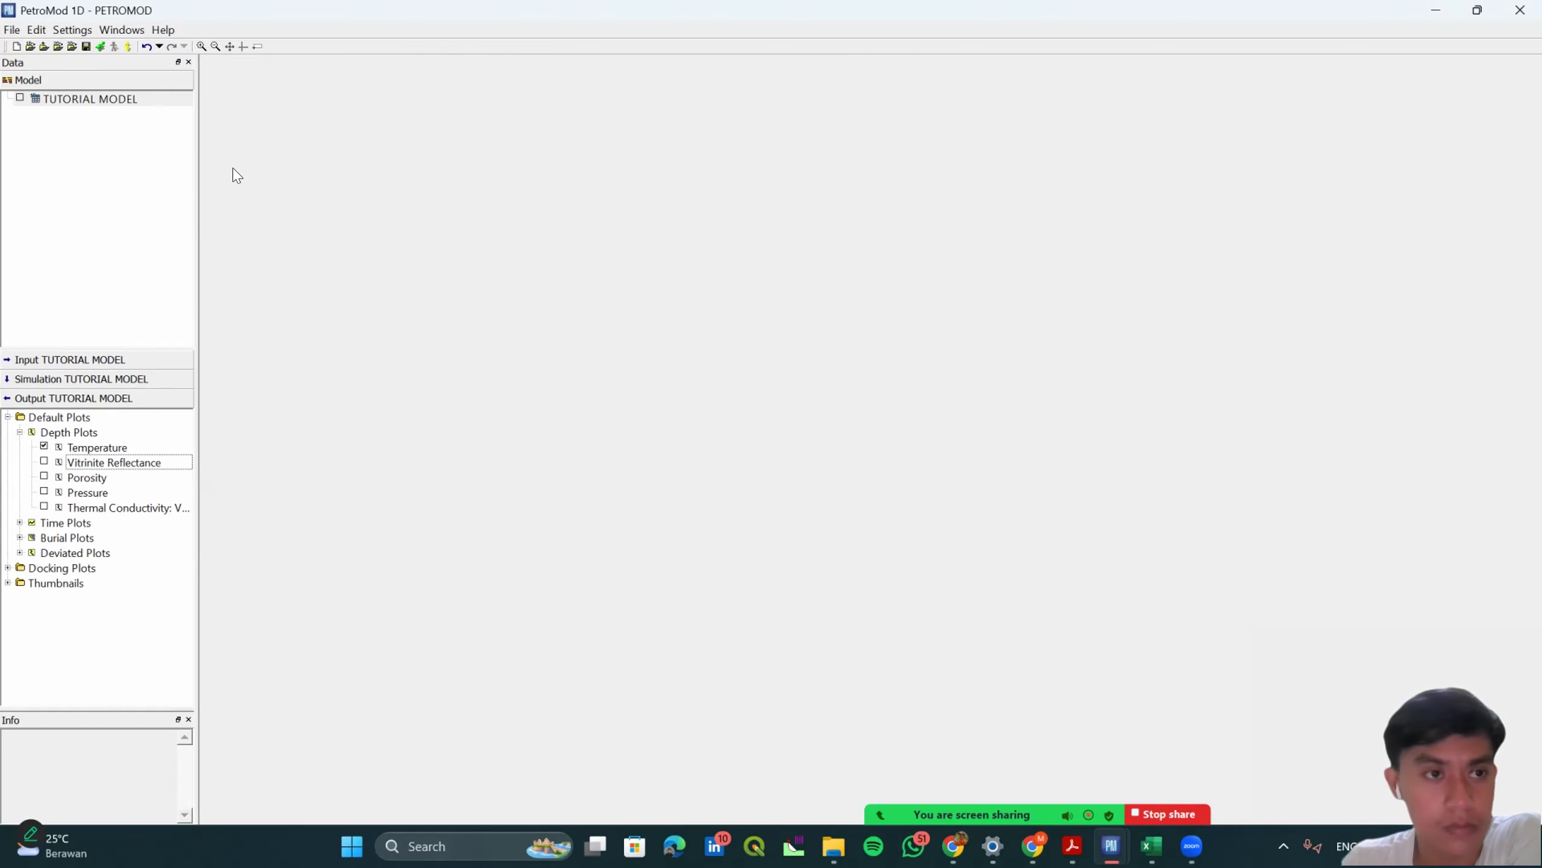
pyautogui.click(83, 360)
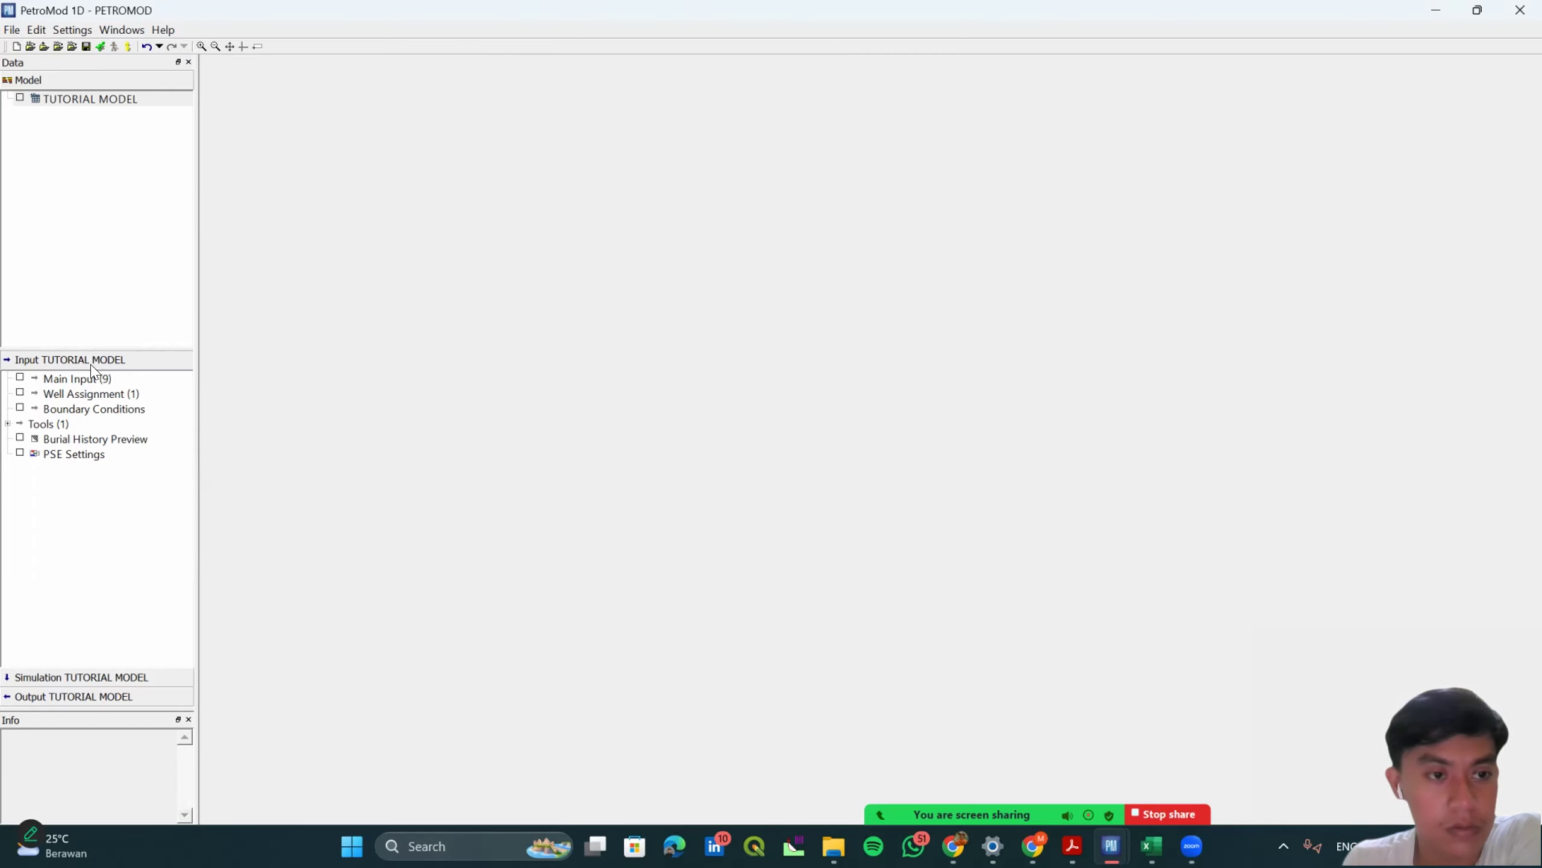
pyautogui.doubleClick(109, 409)
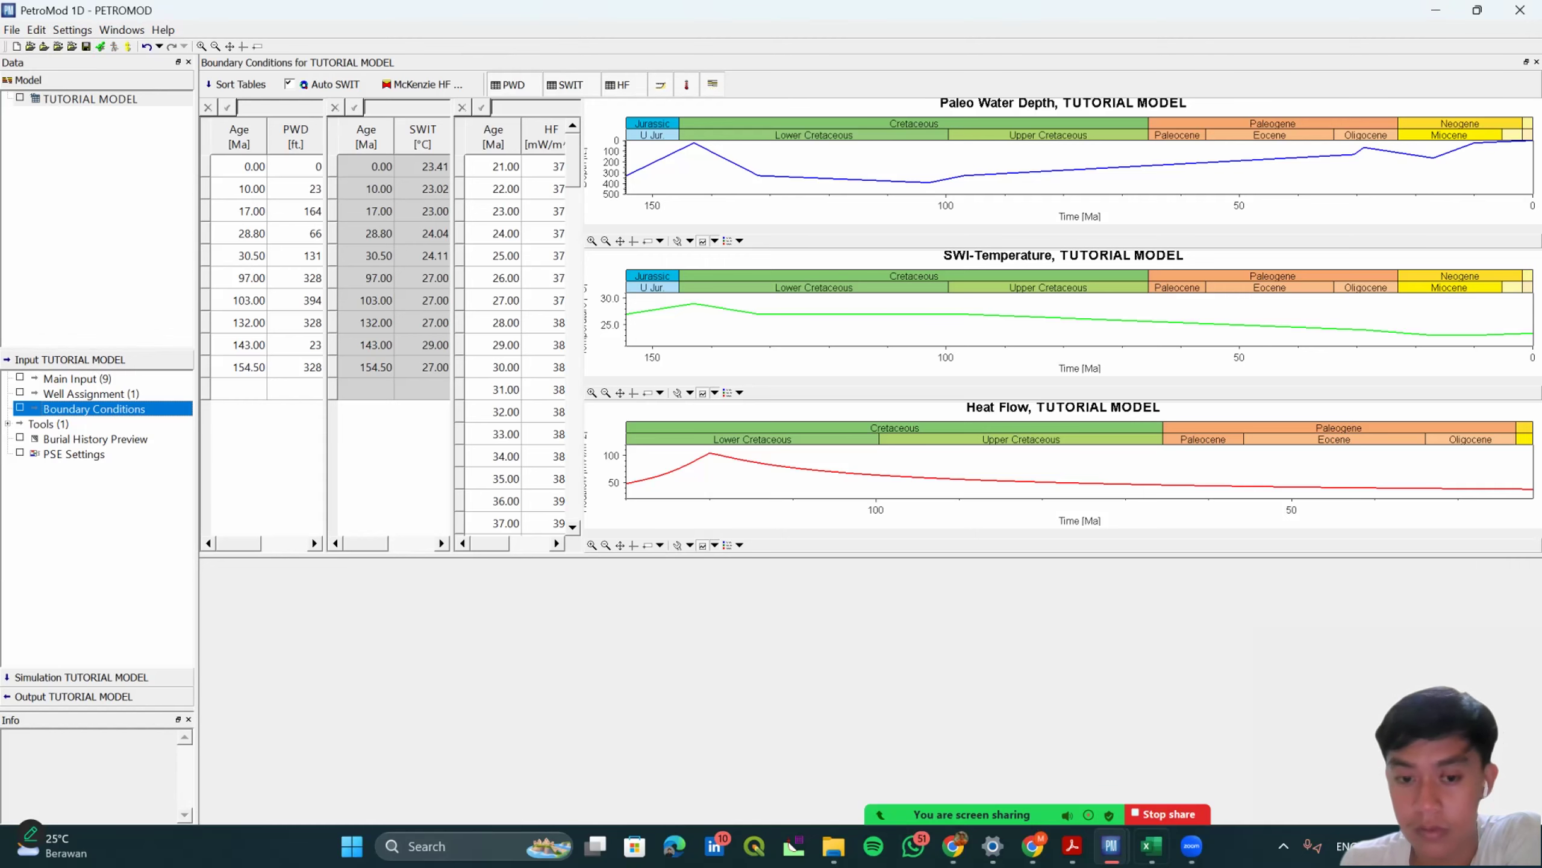
# Switch to Excel and enter the formula =M5+28 in cell N5 of the RO sheet, beside the heat flow values.
pyautogui.hotkey('alt', 'Tab')
pyautogui.hotkey('ctrl', 'pagedown')
pyautogui.click(751, 286)
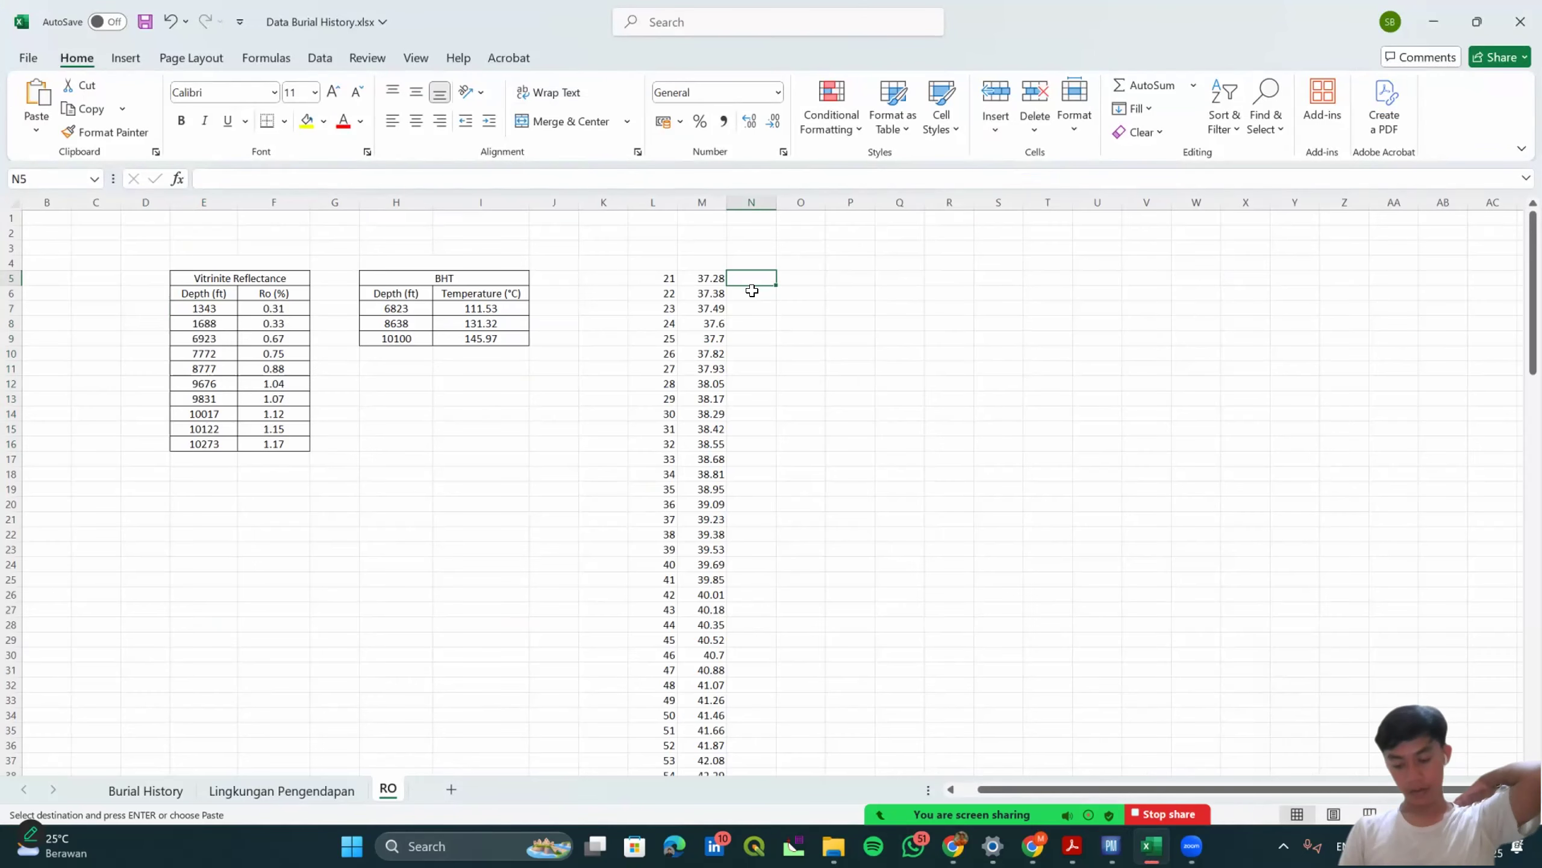
pyautogui.write('=')
pyautogui.click(718, 276)
pyautogui.write('+28\\')
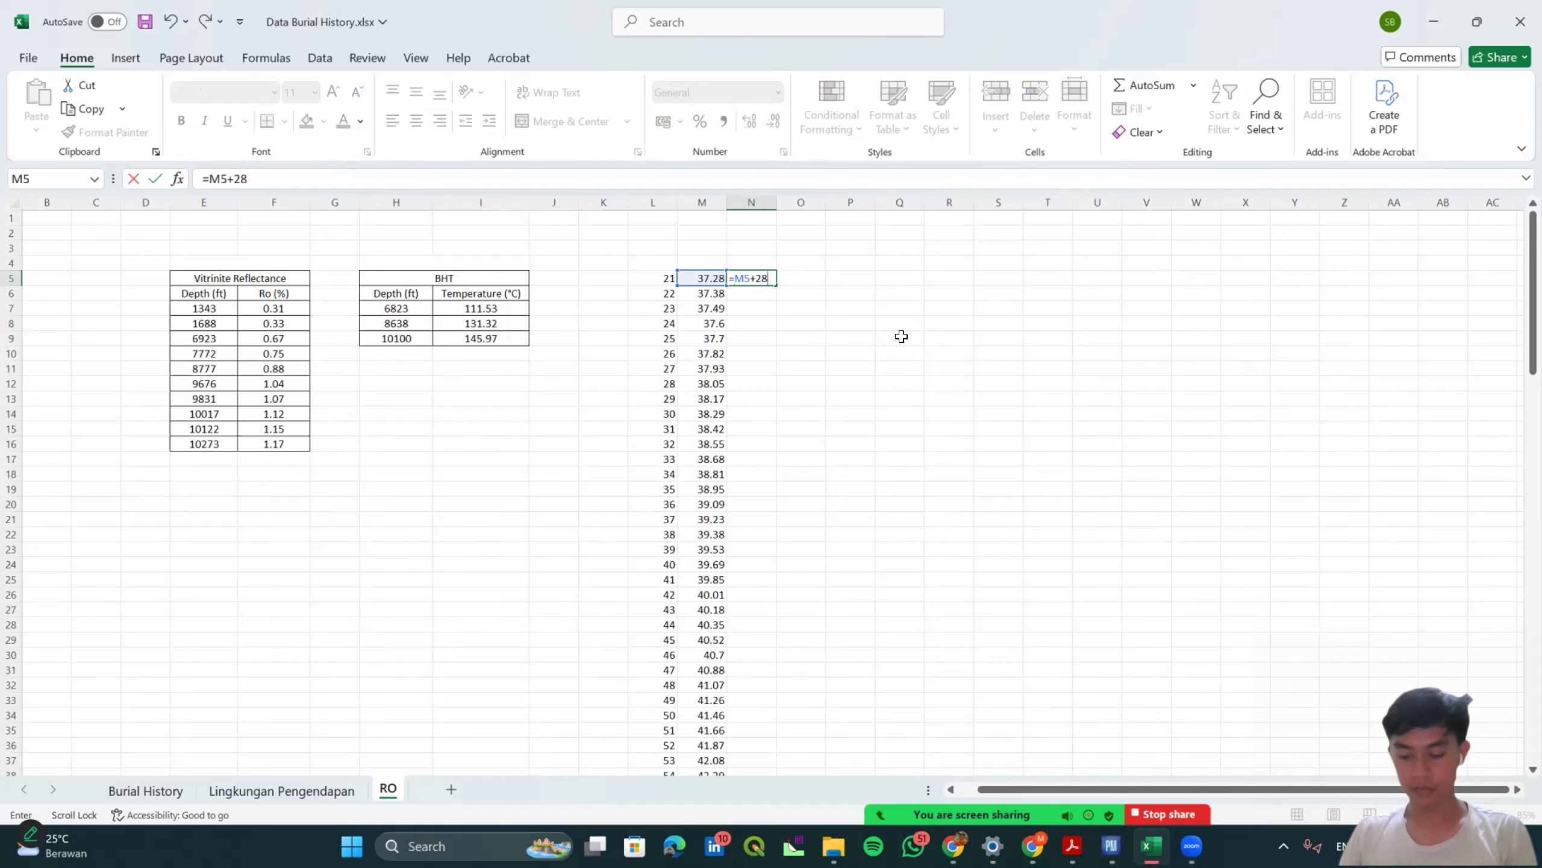
pyautogui.press('Return')
# Fill the N5 formula down to N124 on the RO sheet and copy the filled range.
pyautogui.click(785, 275)
pyautogui.click(763, 274)
pyautogui.moveTo(776, 285); pyautogui.dragTo(777, 752)
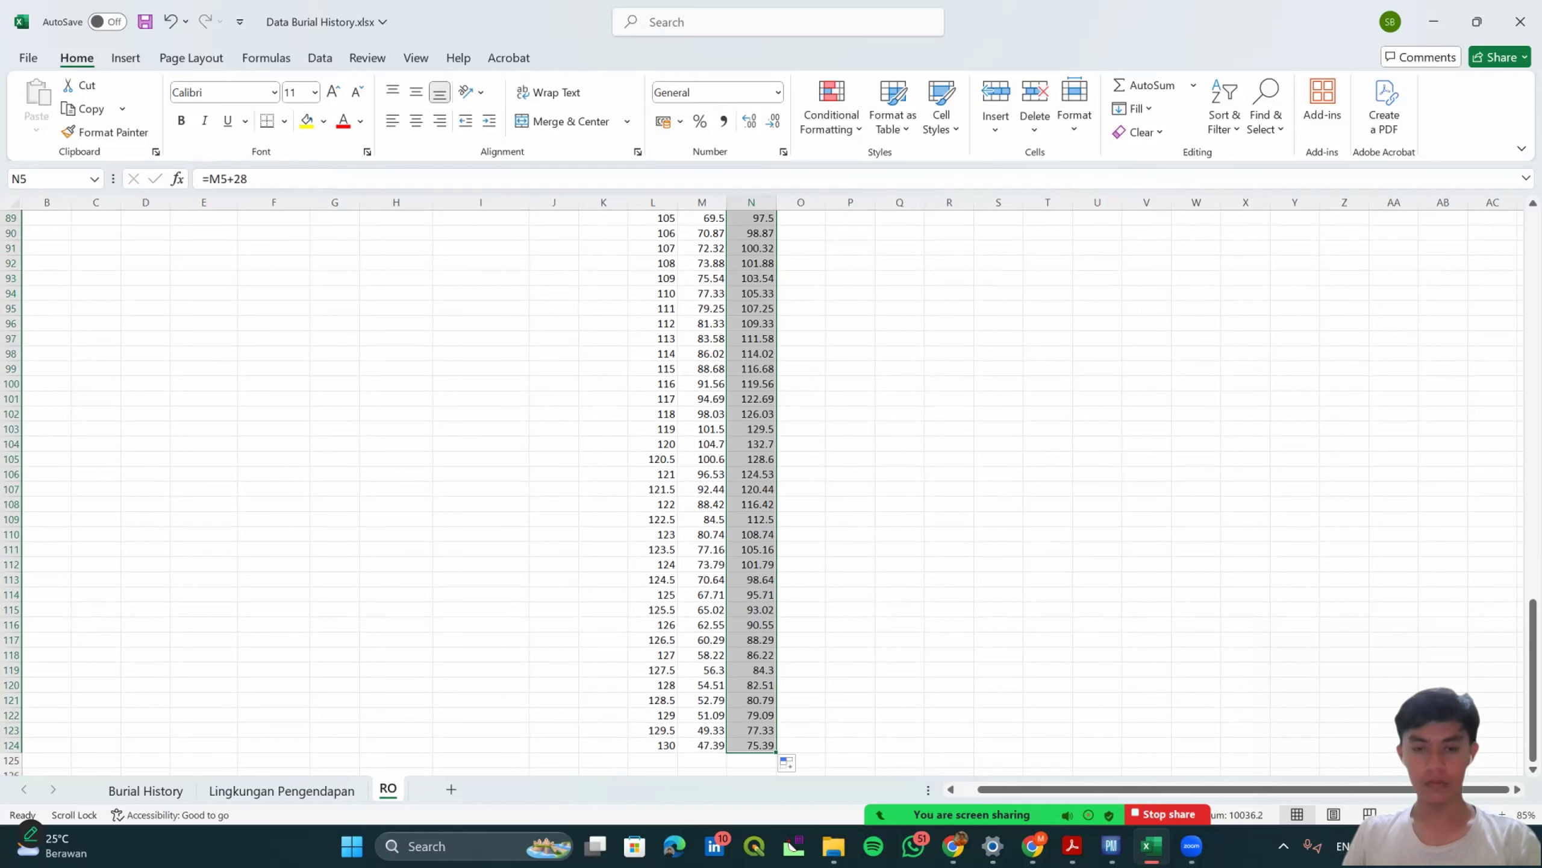
pyautogui.hotkey('ctrl', 'c')
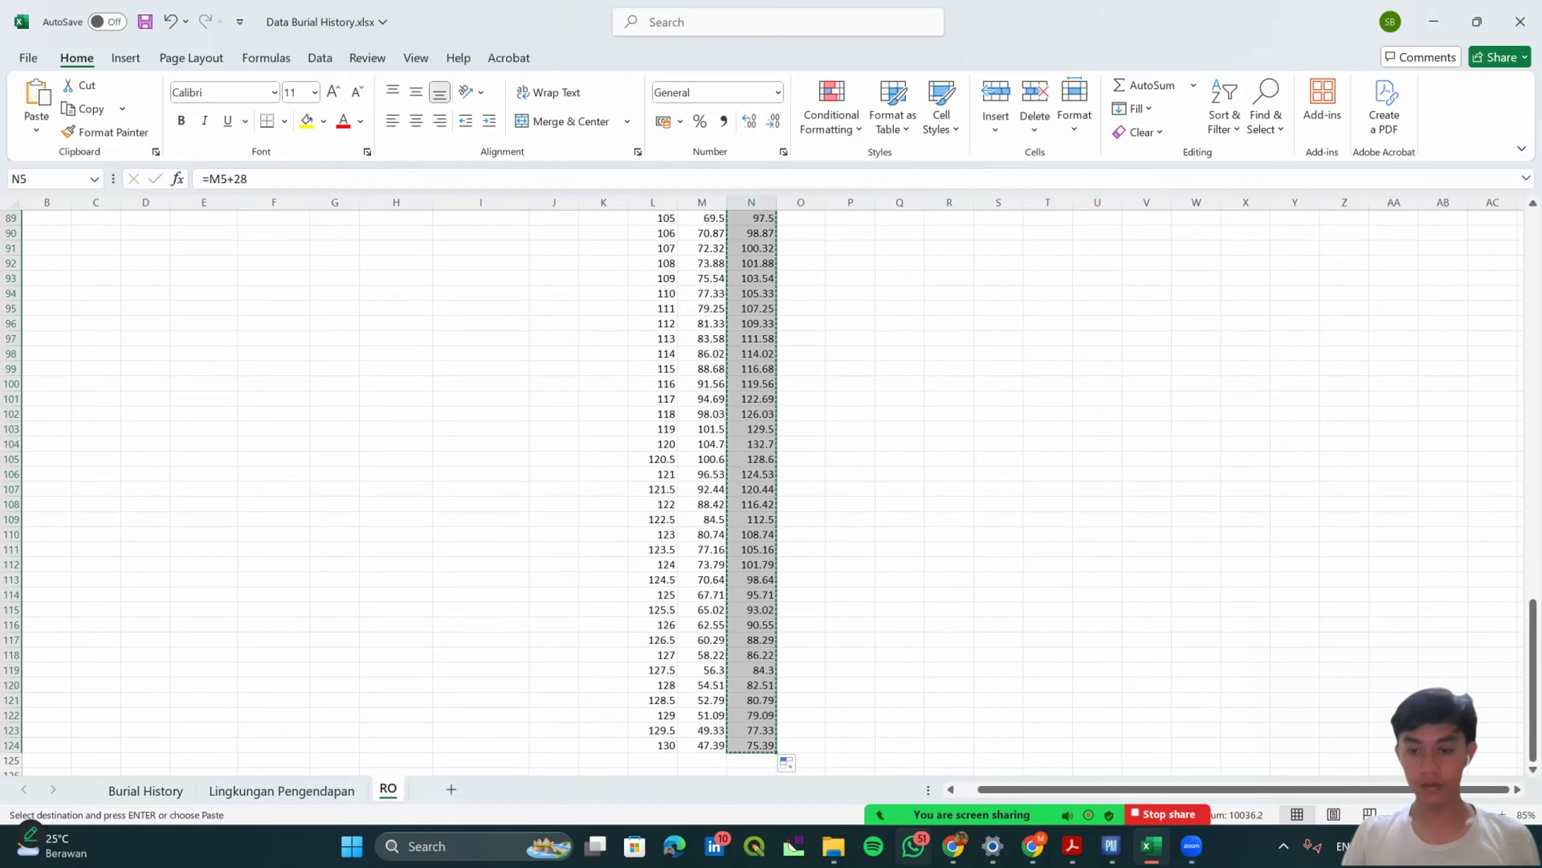
# Switch to PetroMod 1D and paste the copied heat flow values into the HF column, starting at the 21.00 Ma row.
pyautogui.click(1111, 846)
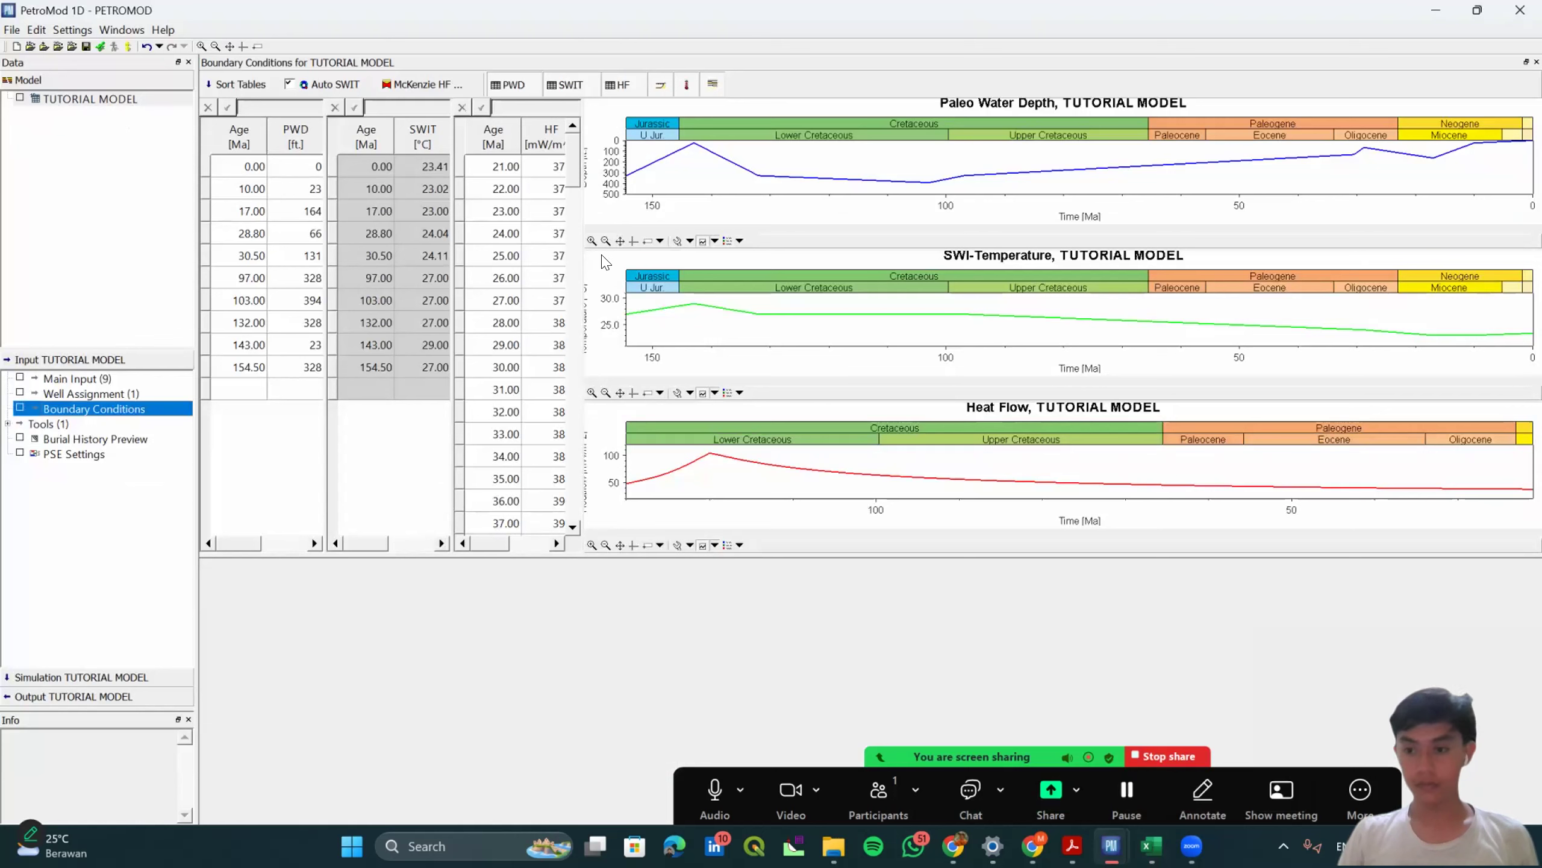
pyautogui.click(554, 169)
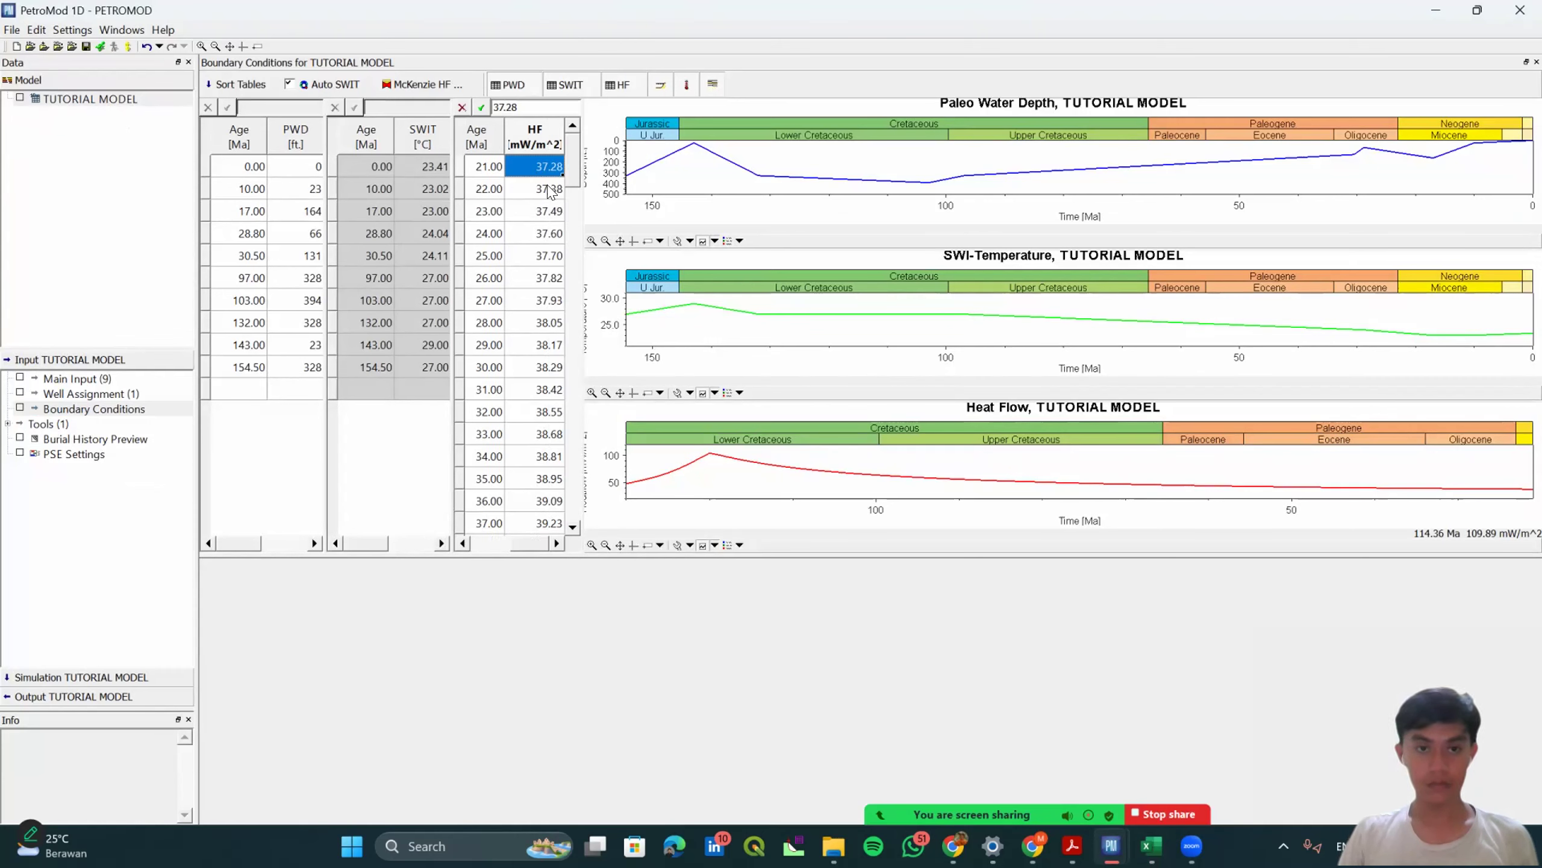
pyautogui.rightClick(542, 165)
pyautogui.click(598, 234)
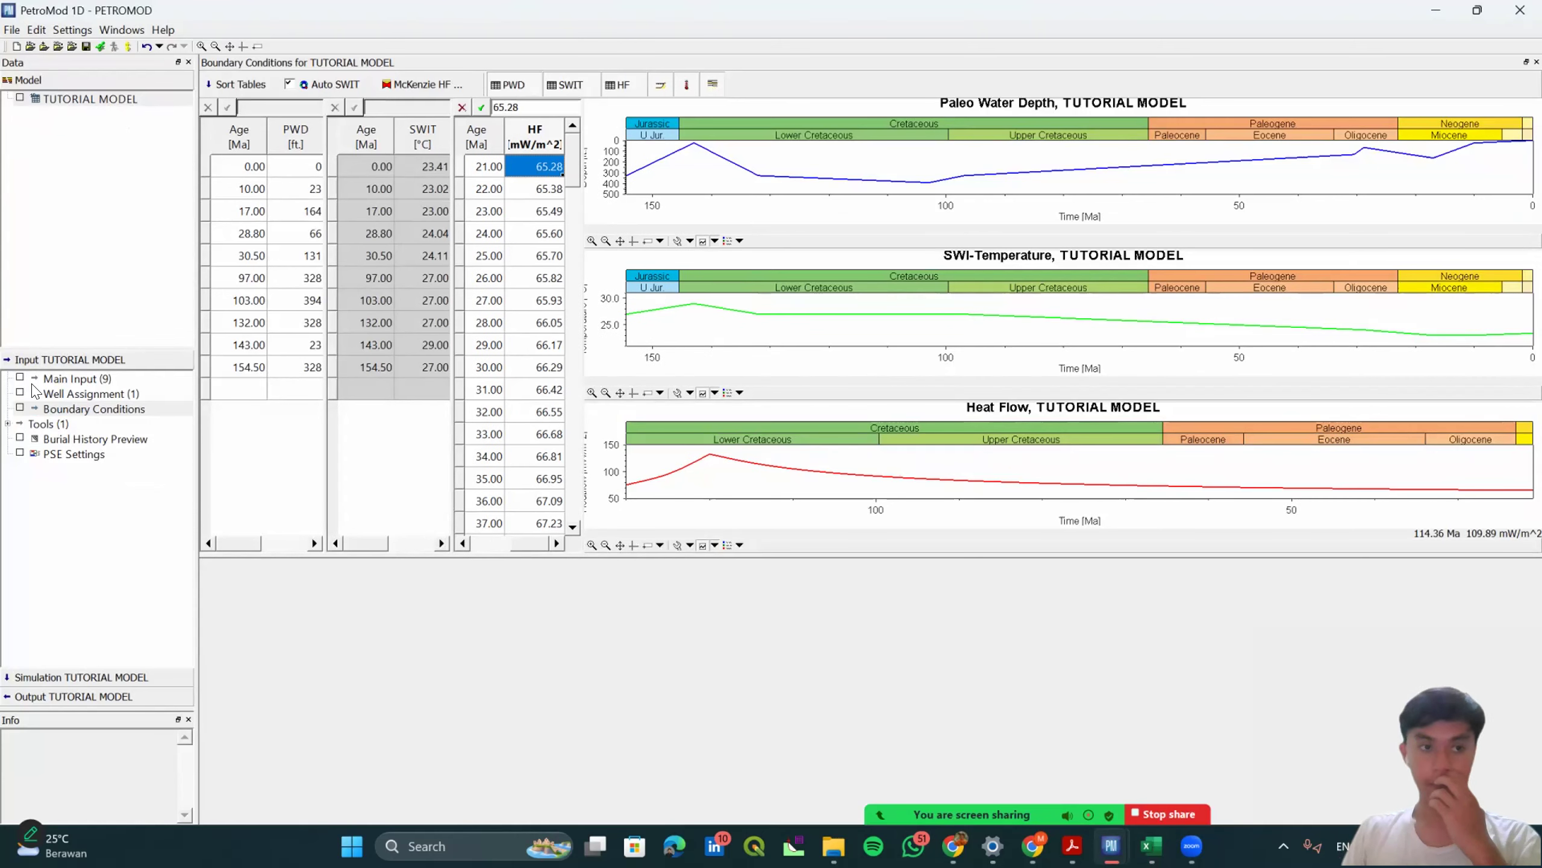
# Review the Main Input and Well Assignment data of TUTORIAL MODEL and go back to its Boundary Conditions.
pyautogui.click(52, 379)
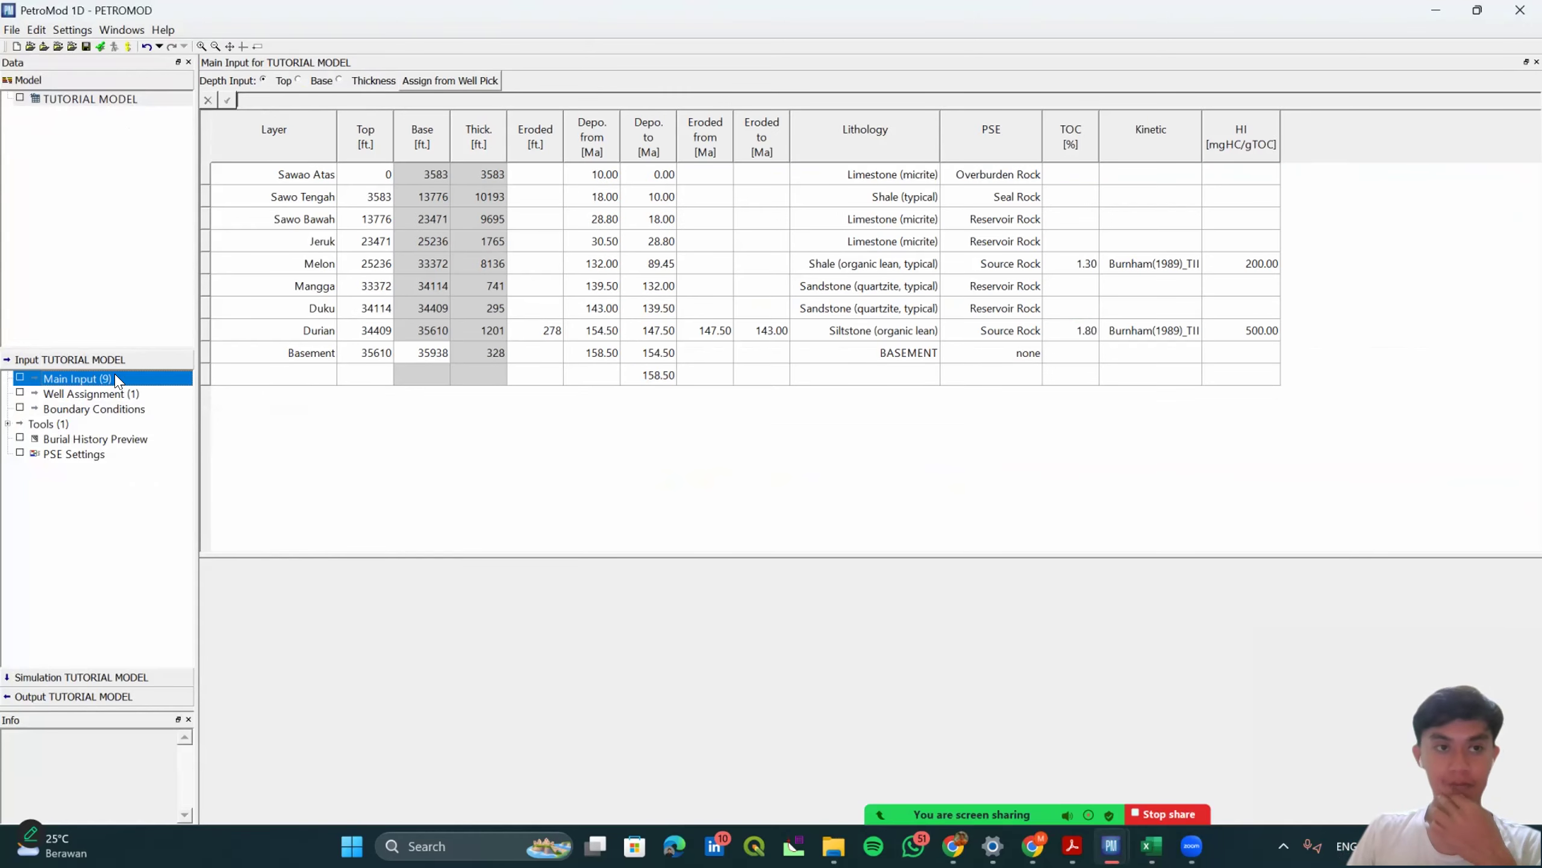
pyautogui.click(115, 394)
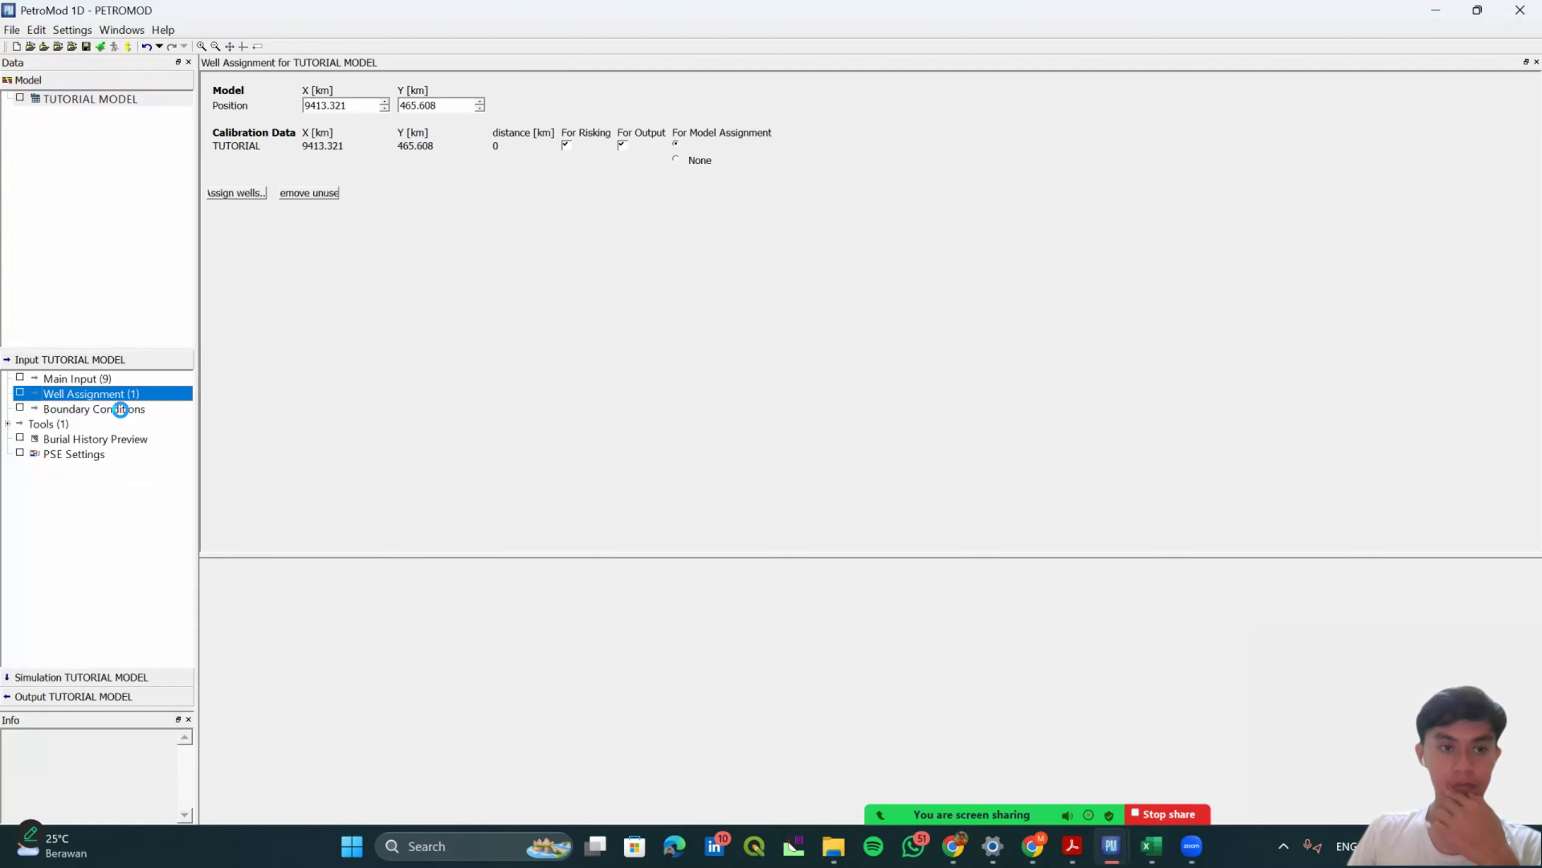
pyautogui.click(121, 409)
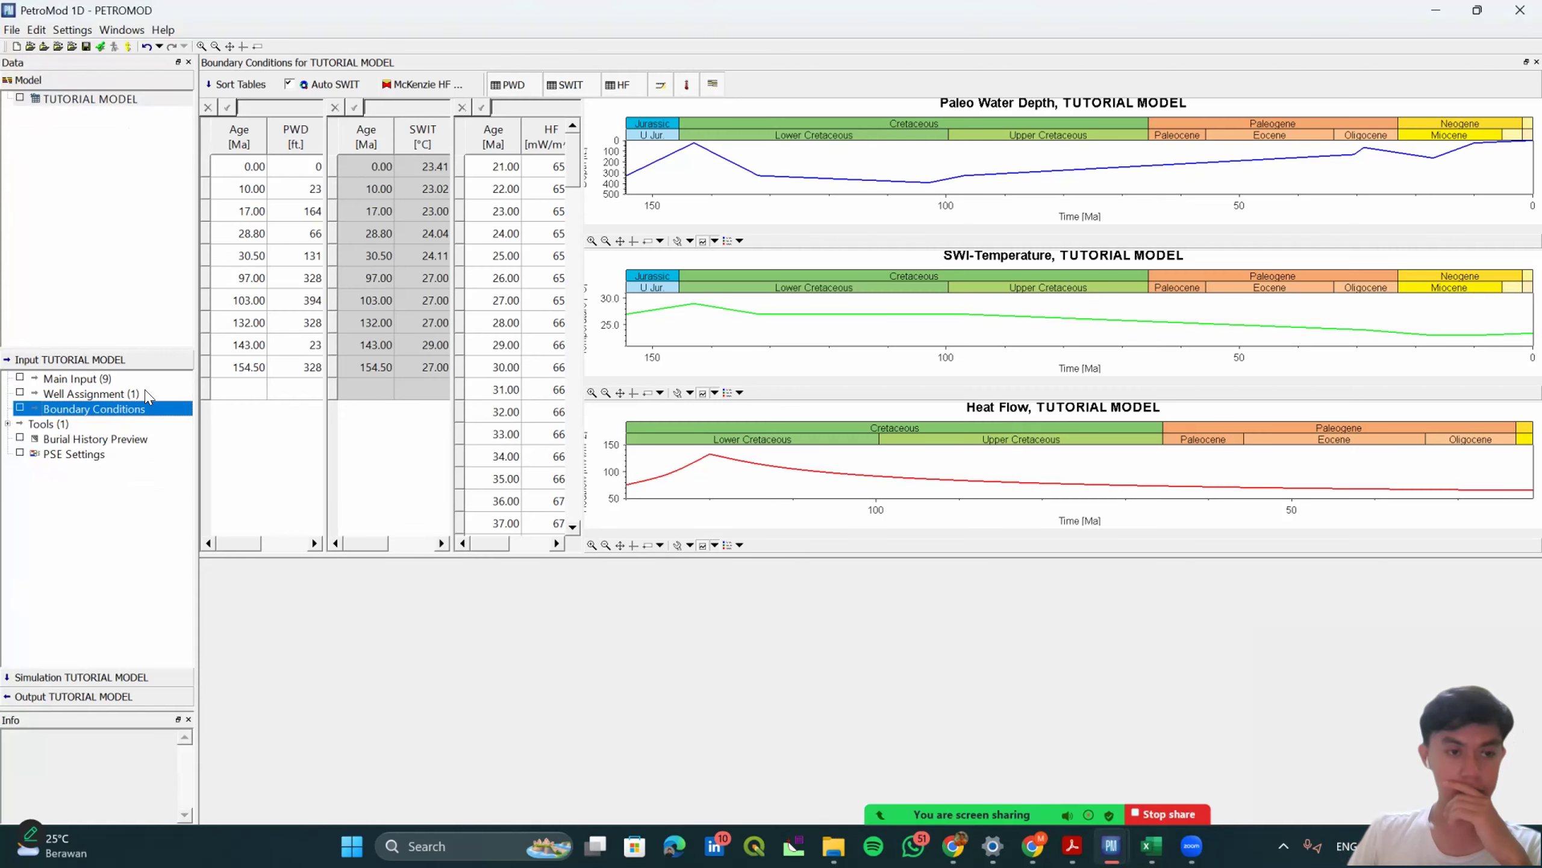
# Preview the burial history of TUTORIAL MODEL and run the simulation with the updated heat flow.
pyautogui.click(147, 439)
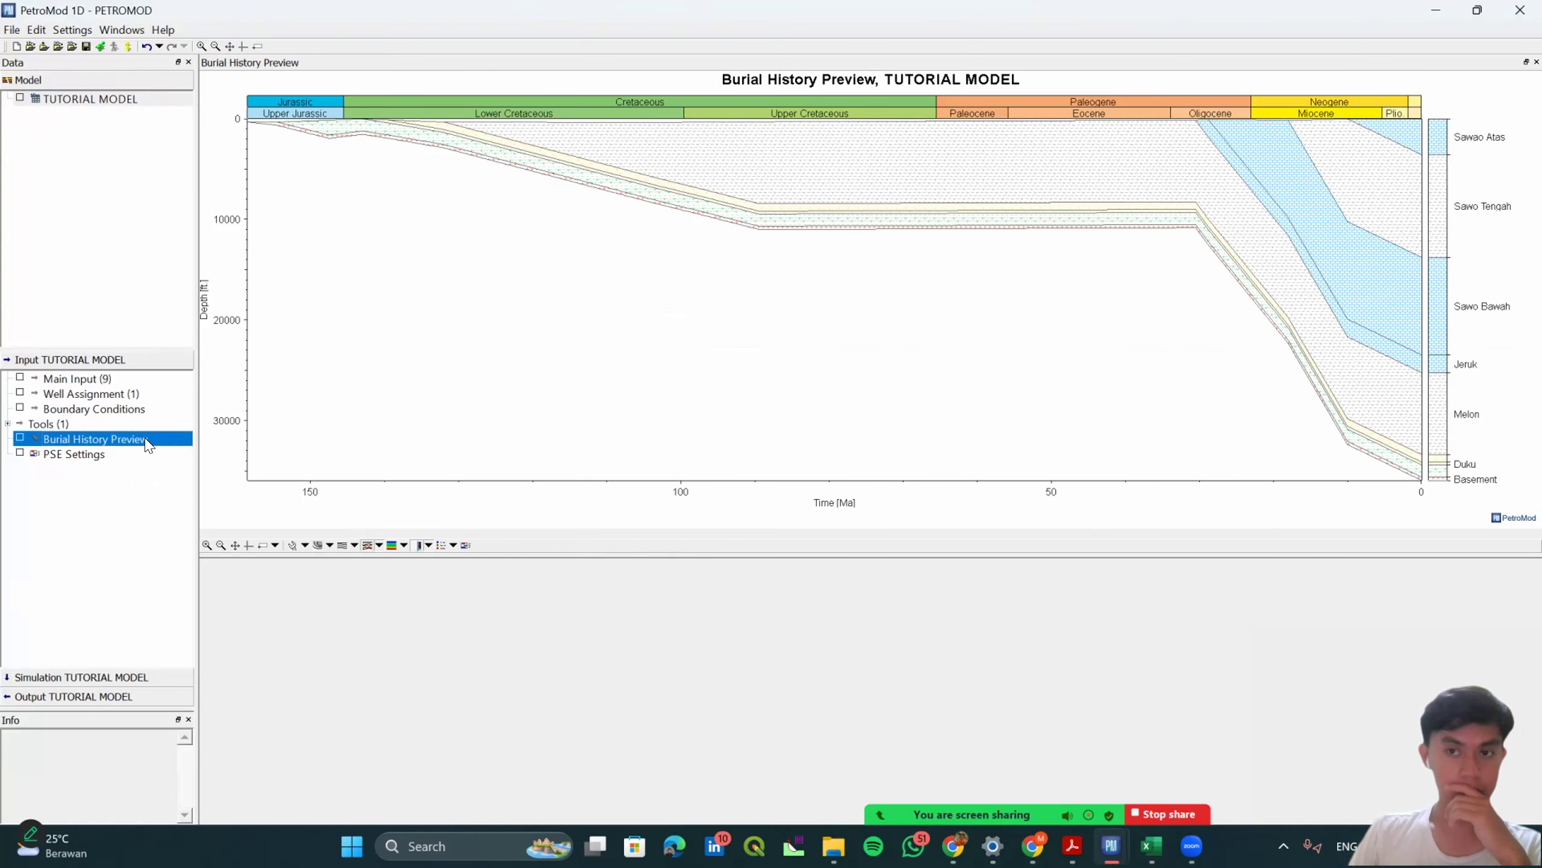
pyautogui.click(100, 46)
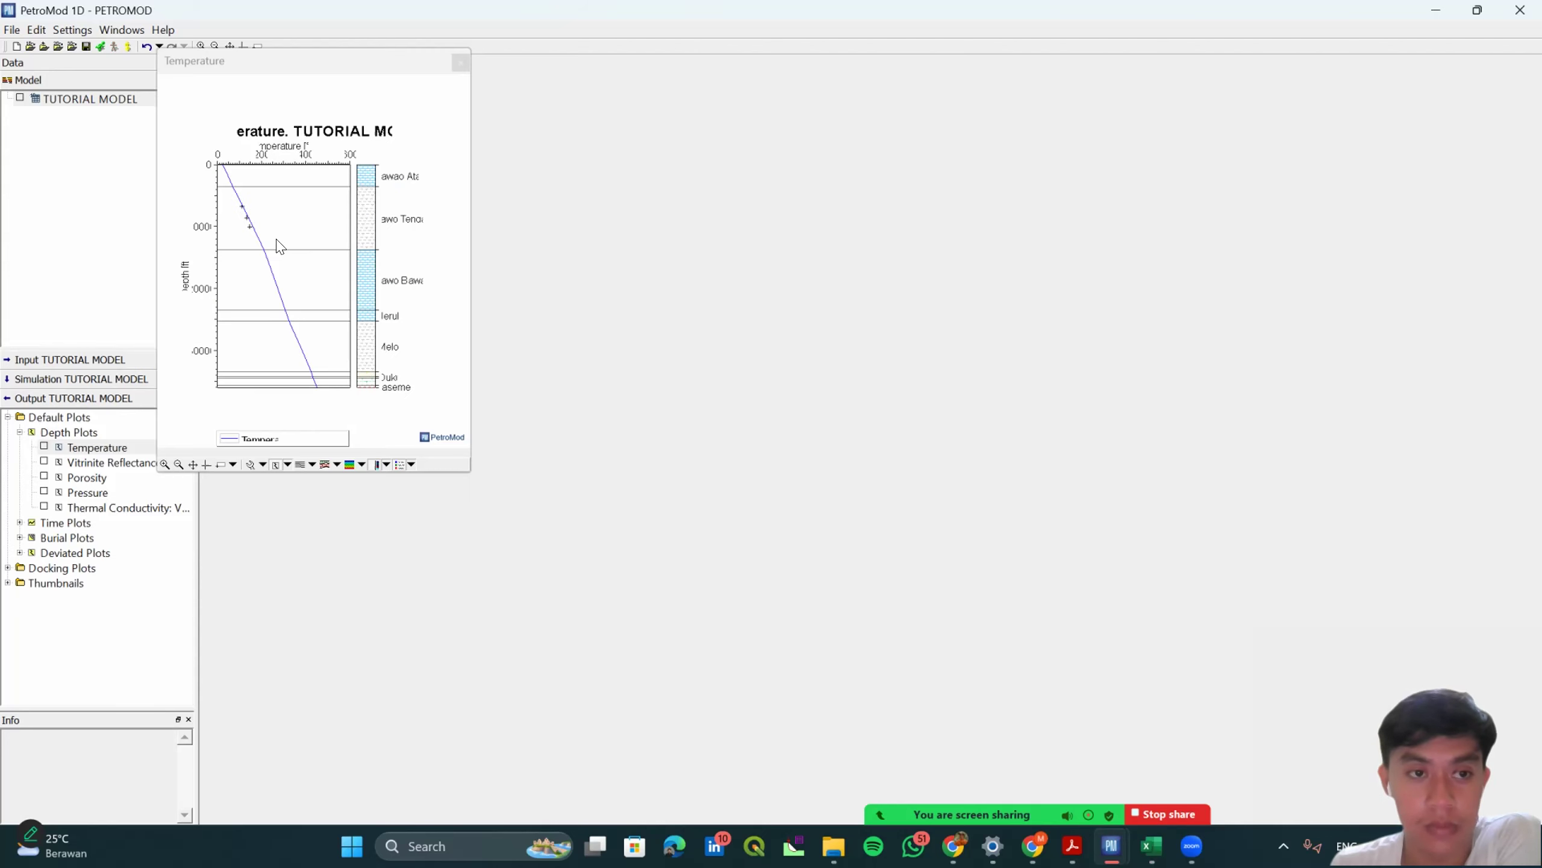
# Examine how the simulated vitrinite reflectance curve fits the calibration points in the depth plot, then close the plot.
pyautogui.click(46, 464)
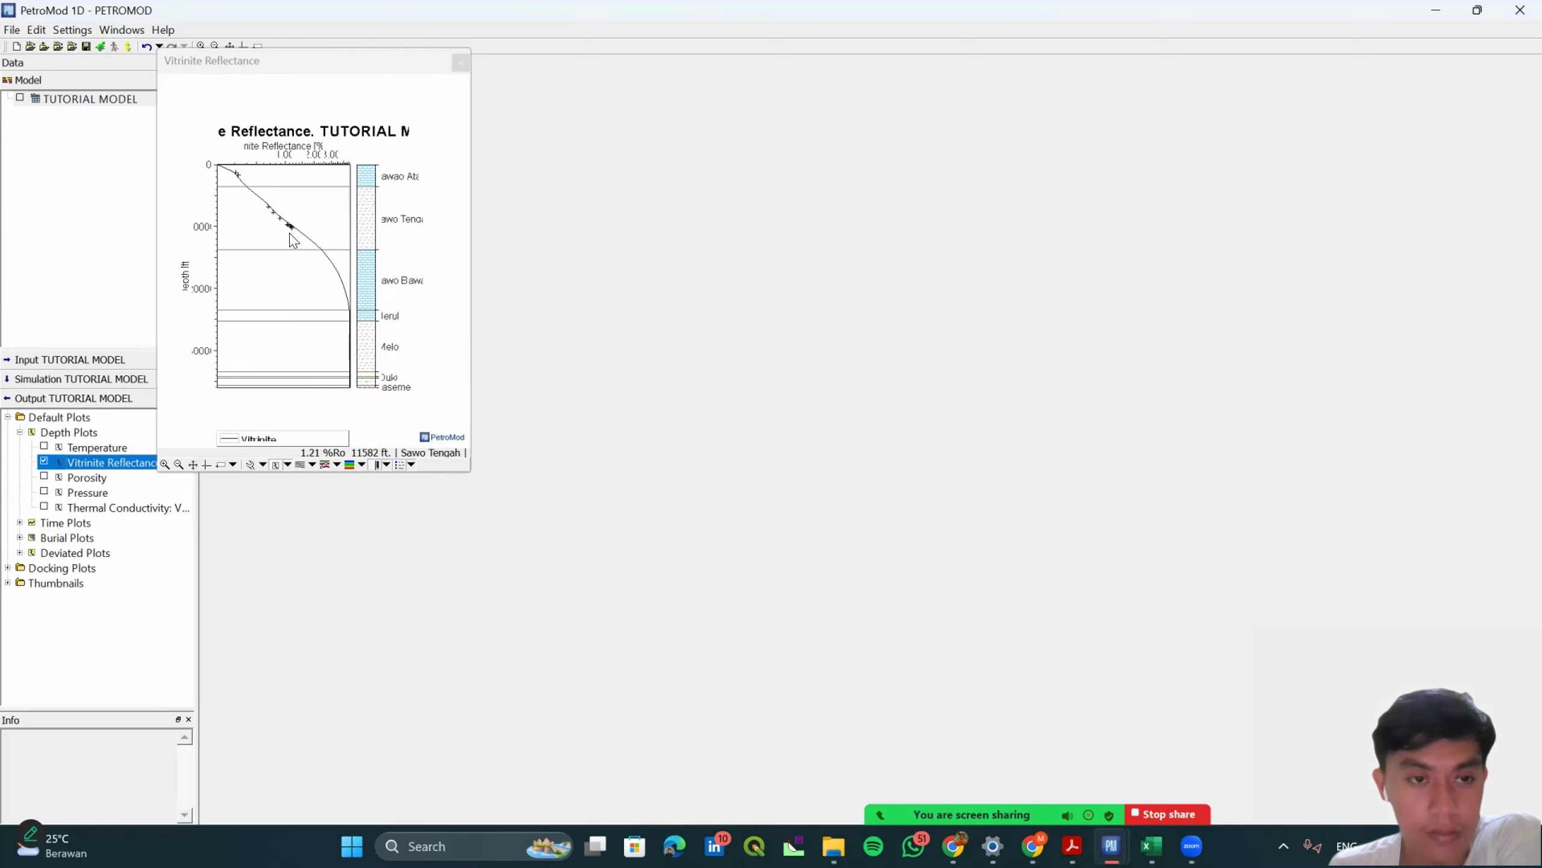
pyautogui.scroll(2, 292, 227)
pyautogui.scroll(-2, 293, 232)
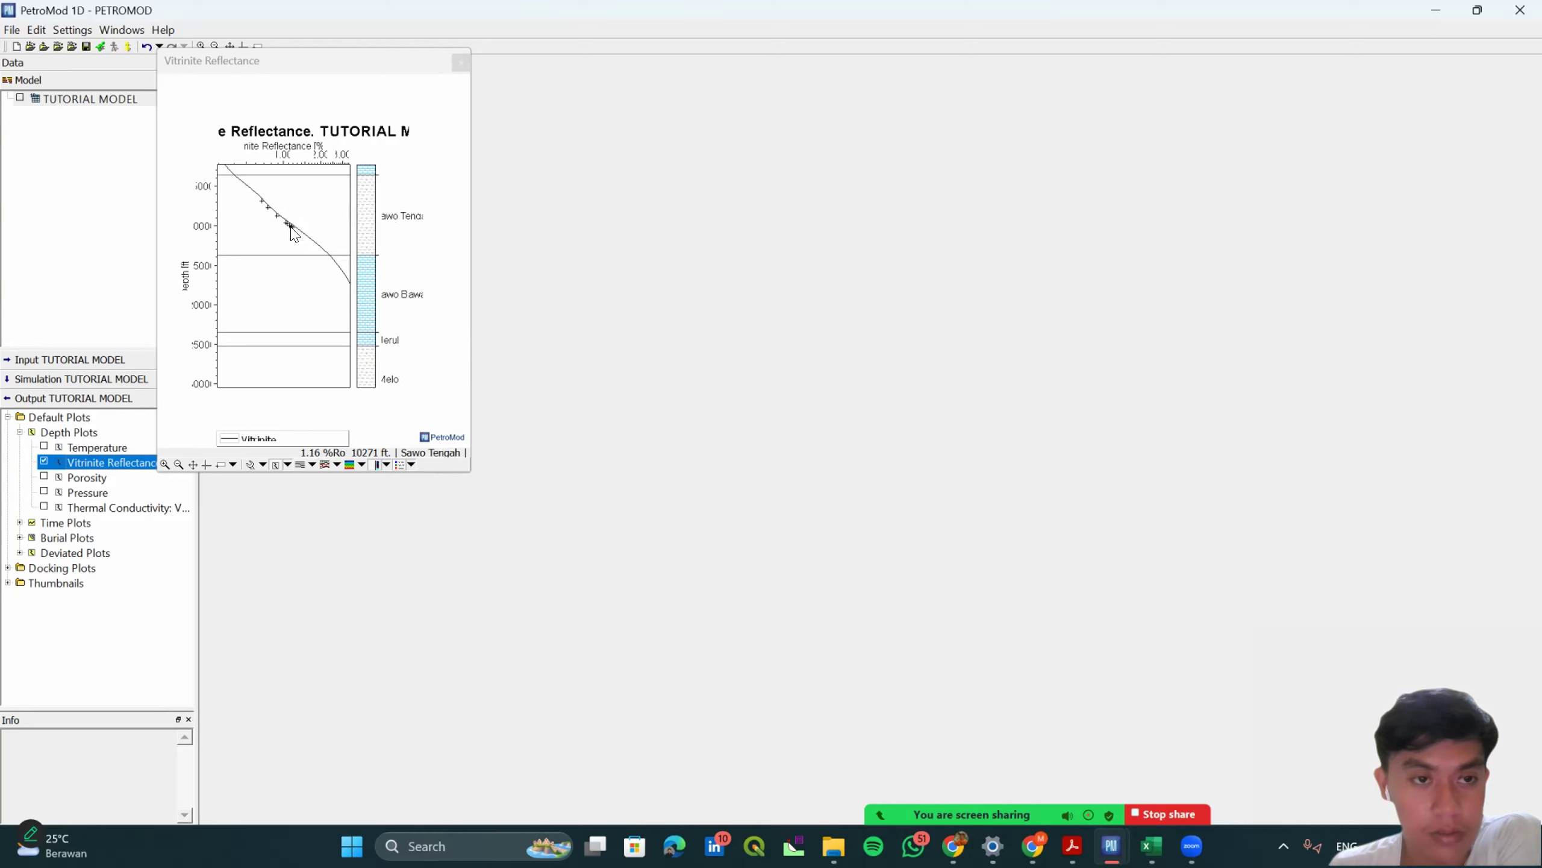
pyautogui.scroll(-1, 292, 230)
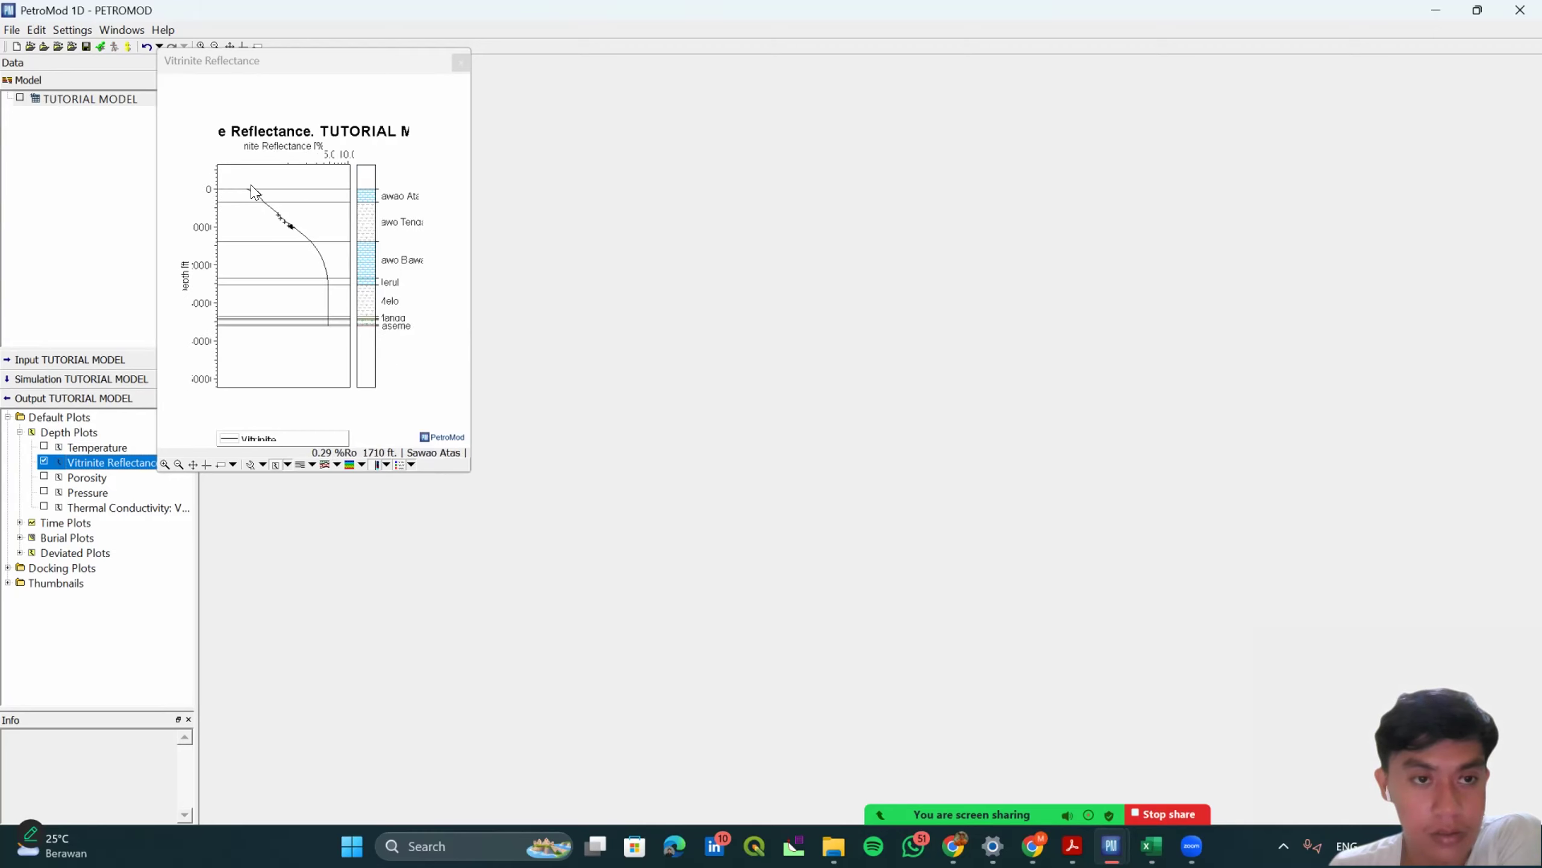
pyautogui.click(460, 63)
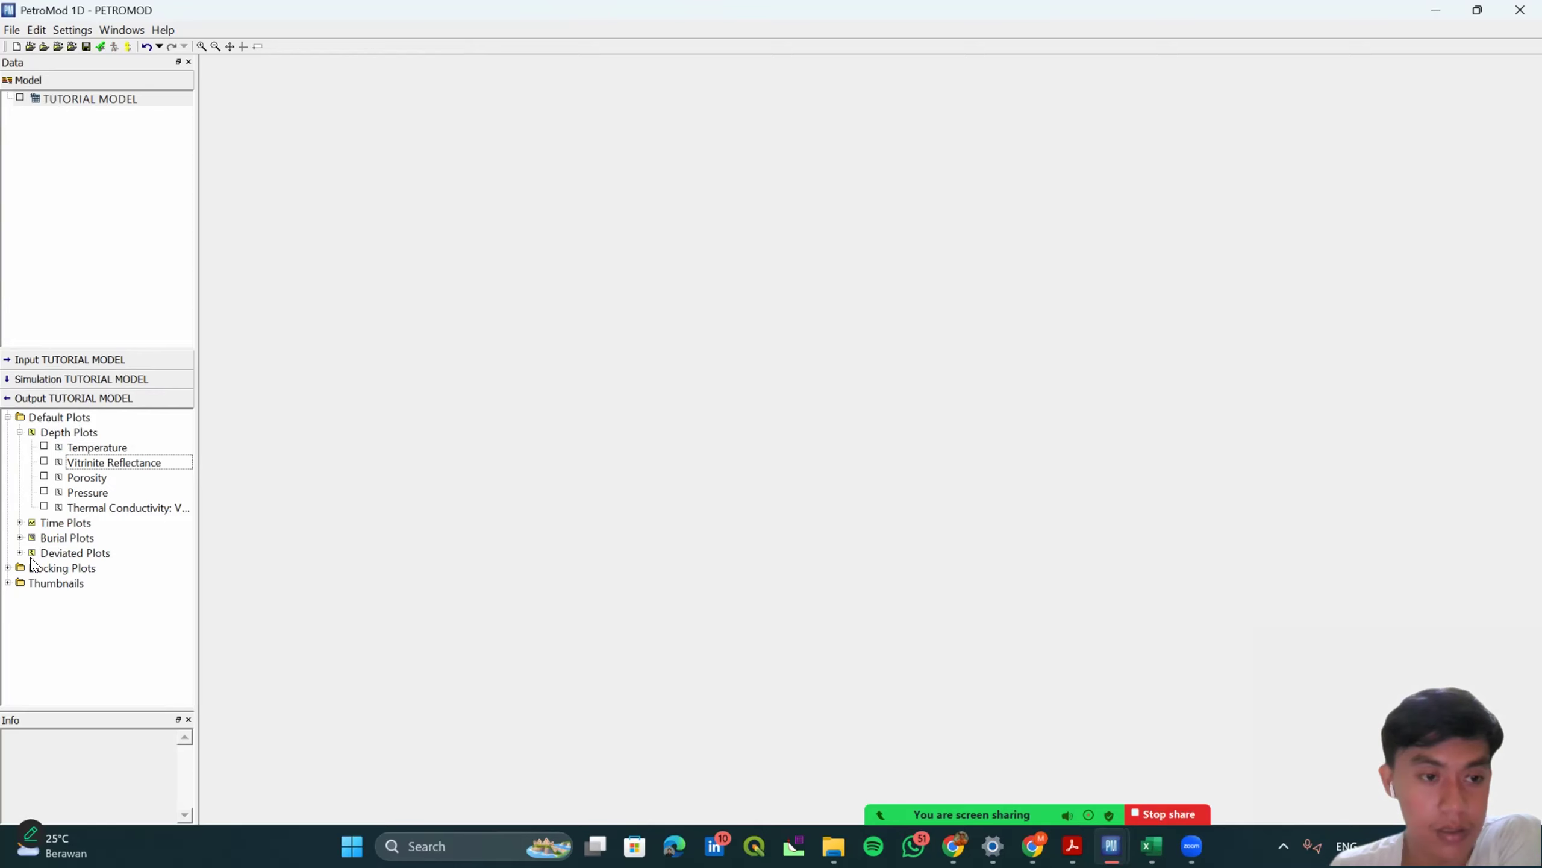
# Open the Default Burial Plot and create a new burial history plot with the SweeneyBurnham(1990)_EASY%Ro calibration overlay.
pyautogui.click(19, 537)
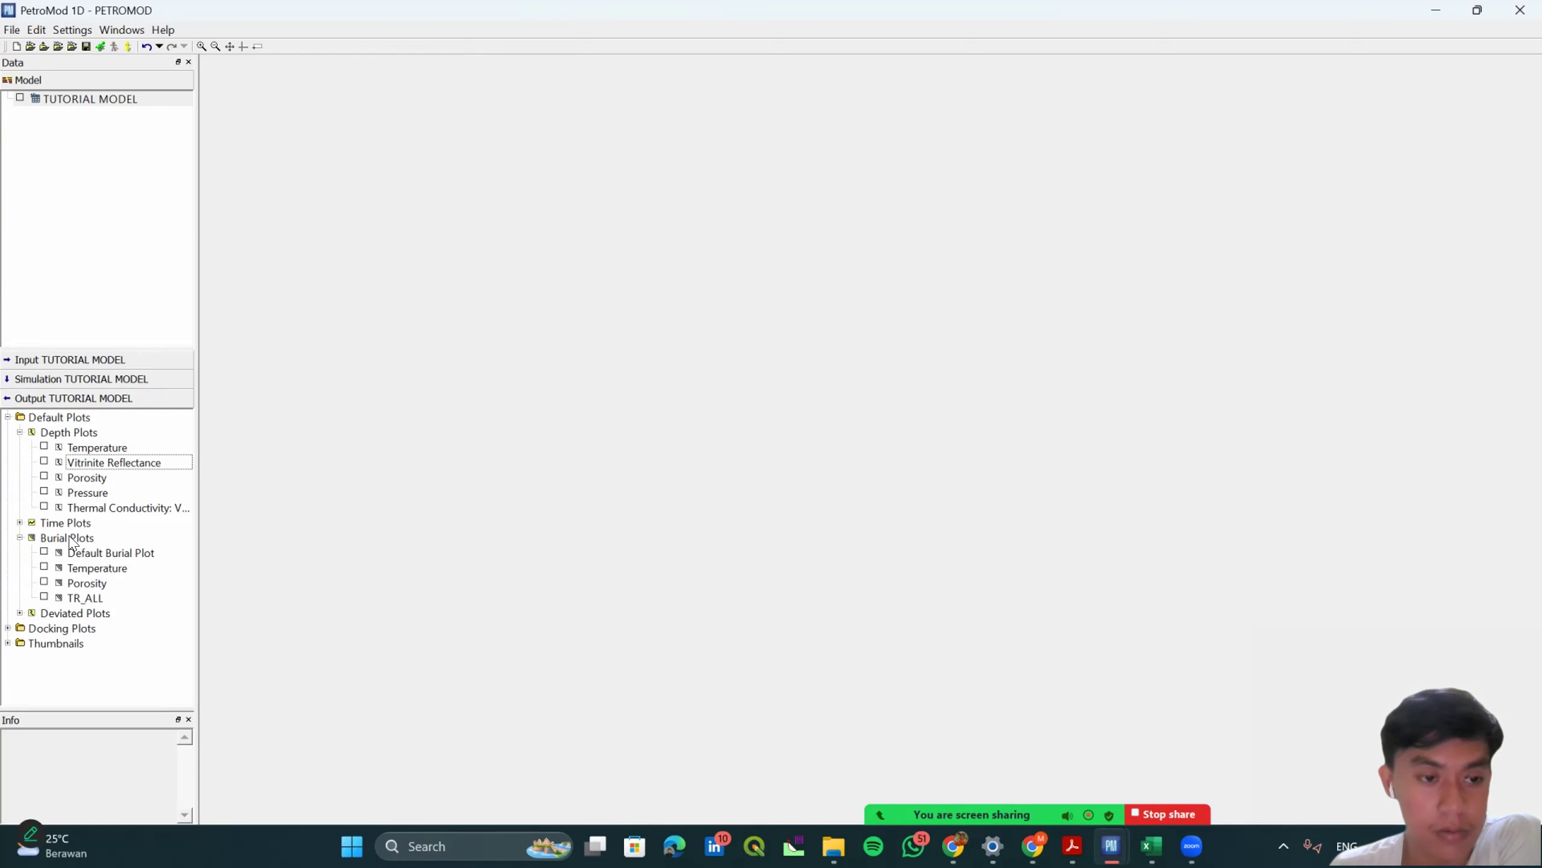
pyautogui.click(71, 539)
pyautogui.doubleClick(86, 556)
pyautogui.rightClick(85, 556)
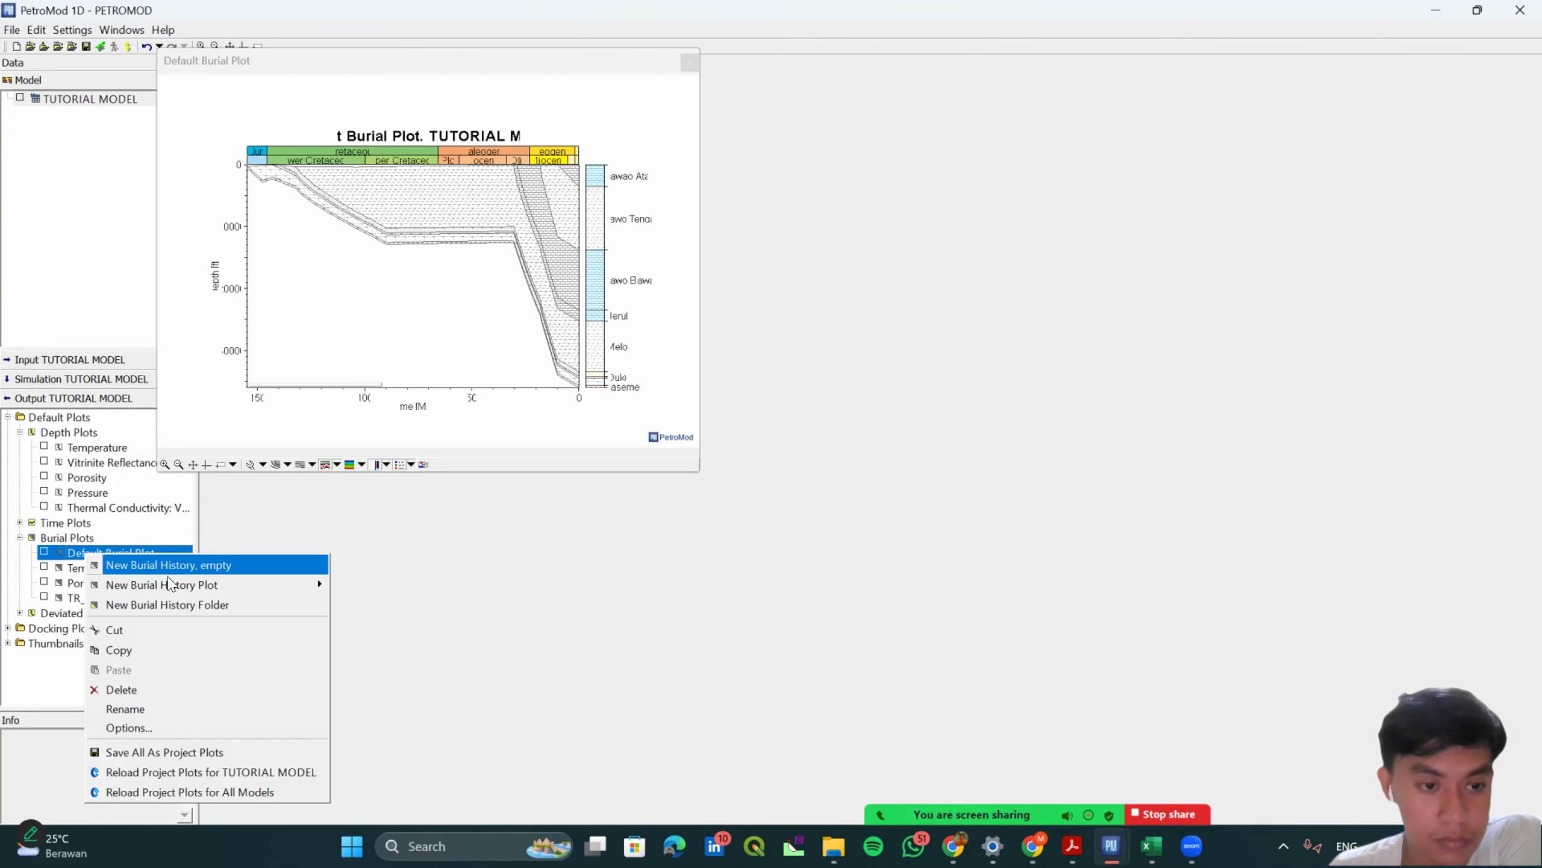
pyautogui.moveTo(182, 585)
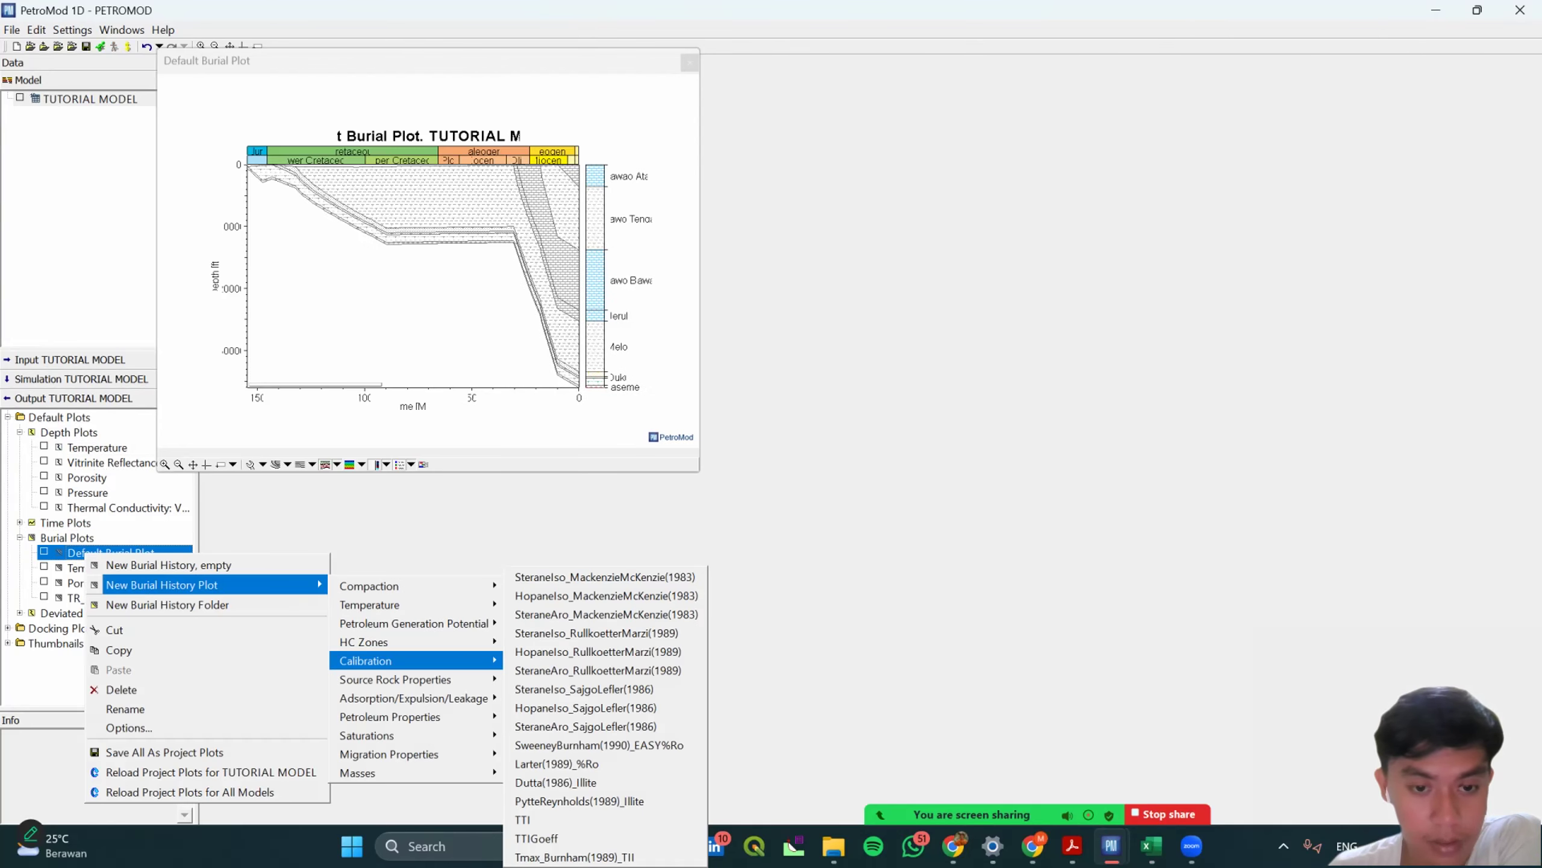
pyautogui.moveTo(394, 661)
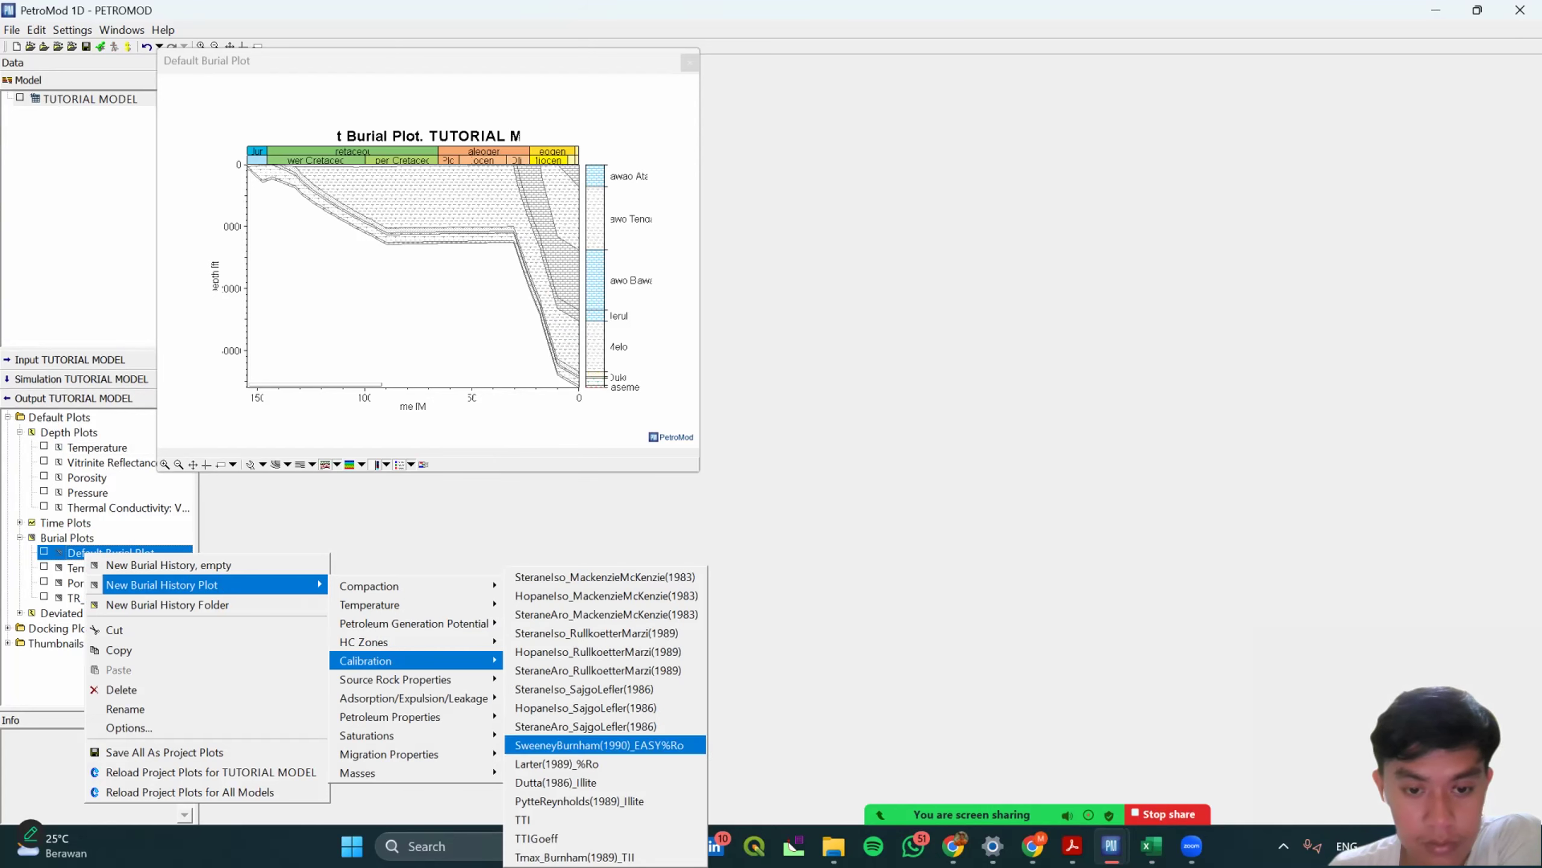
pyautogui.click(599, 745)
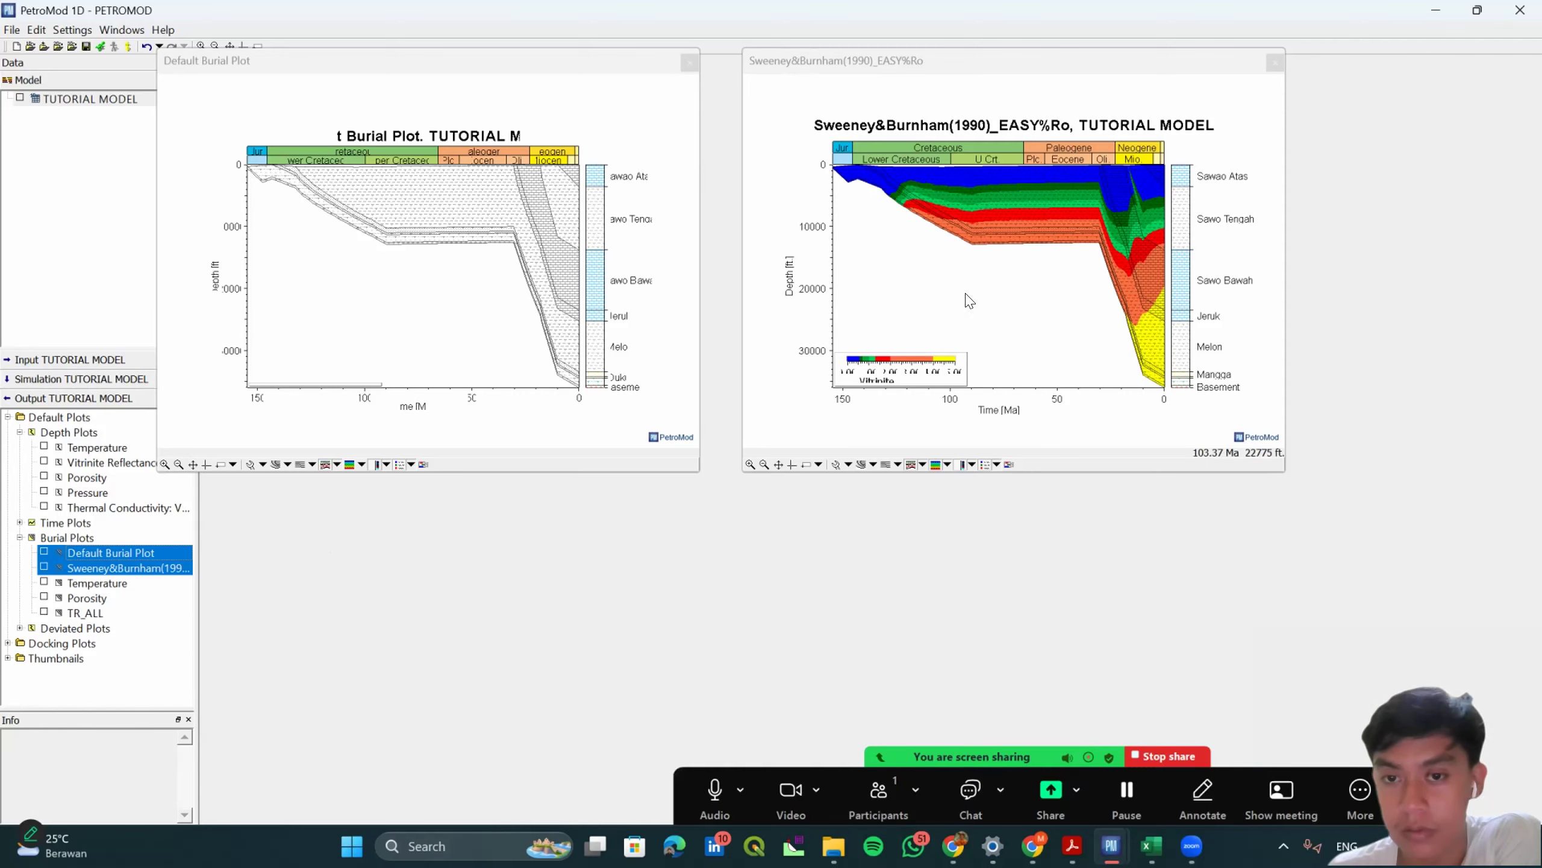
# Open the VR-Maturity color scheme for editing from the EASY%Ro plot's overlay options and enlarge the editor to show all values.
pyautogui.rightClick(1118, 186)
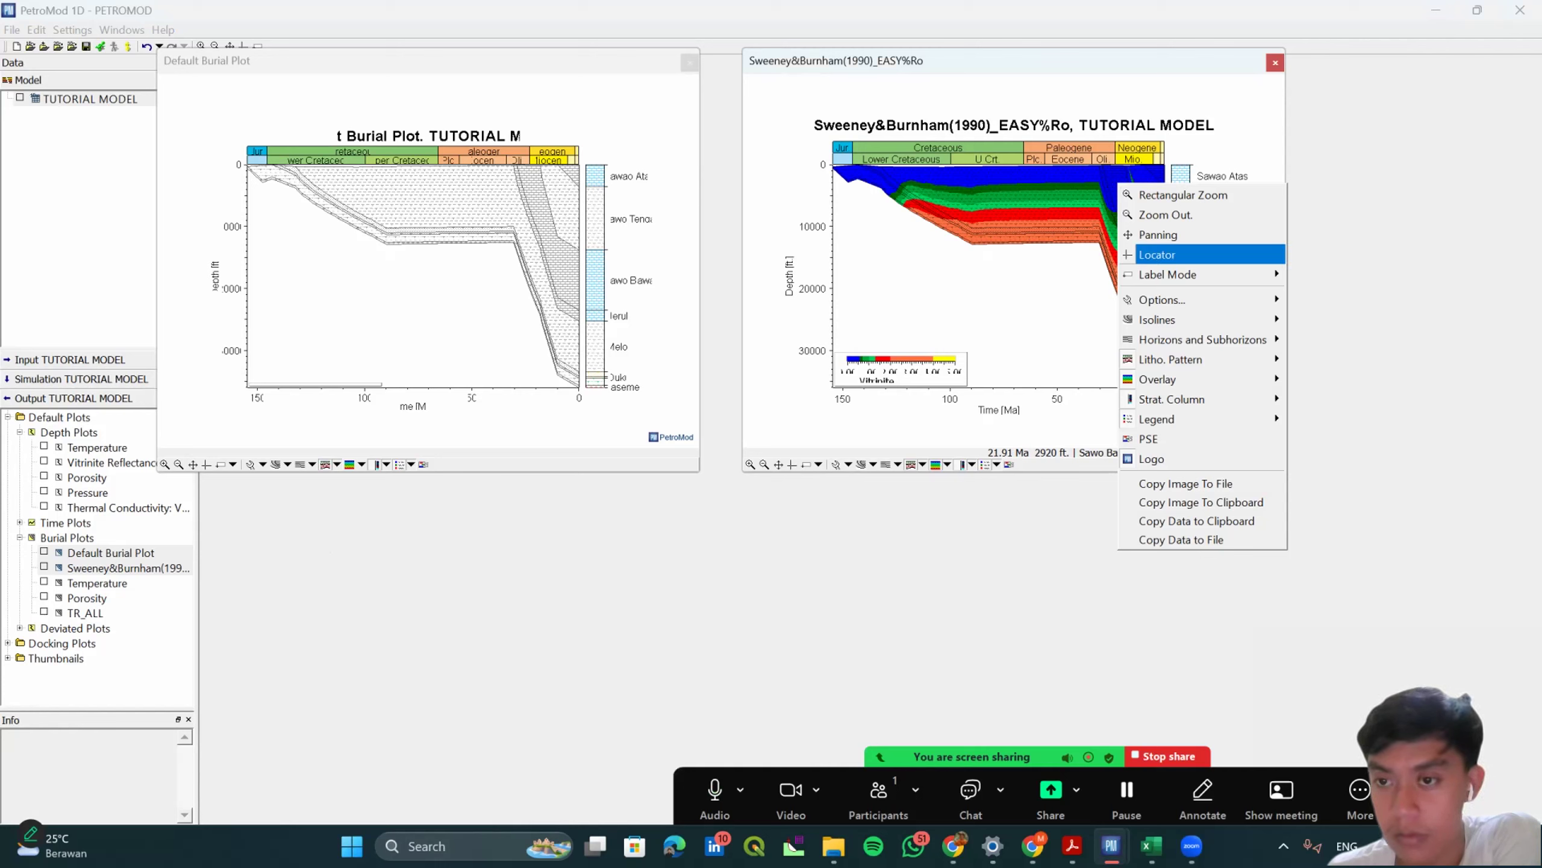
pyautogui.moveTo(1158, 379)
pyautogui.click(1203, 417)
pyautogui.click(297, 263)
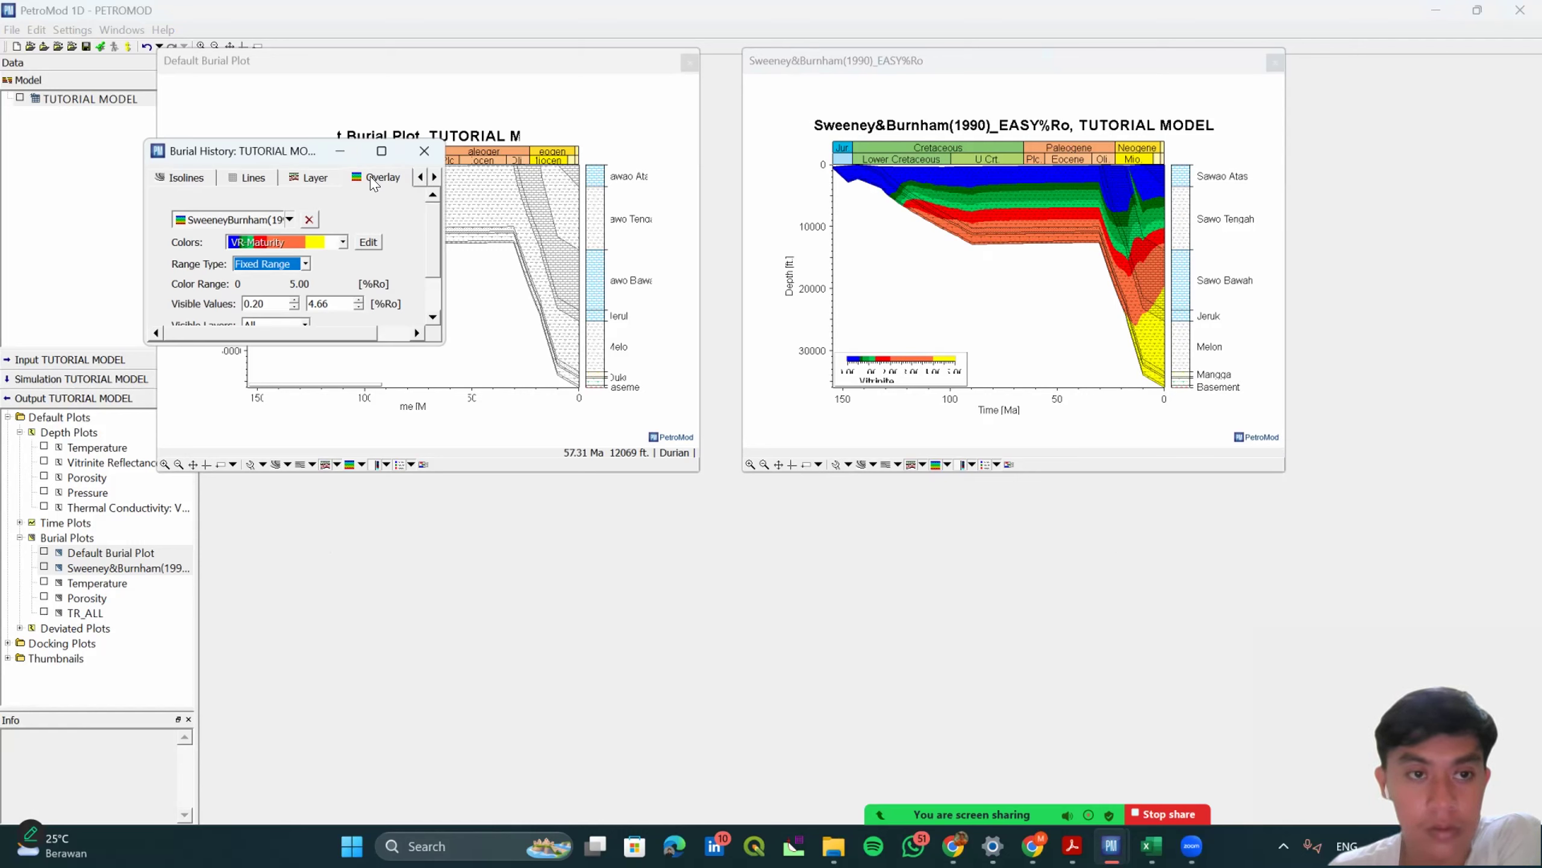
pyautogui.scroll(-2, 413, 268)
pyautogui.scroll(2, 413, 268)
pyautogui.click(368, 242)
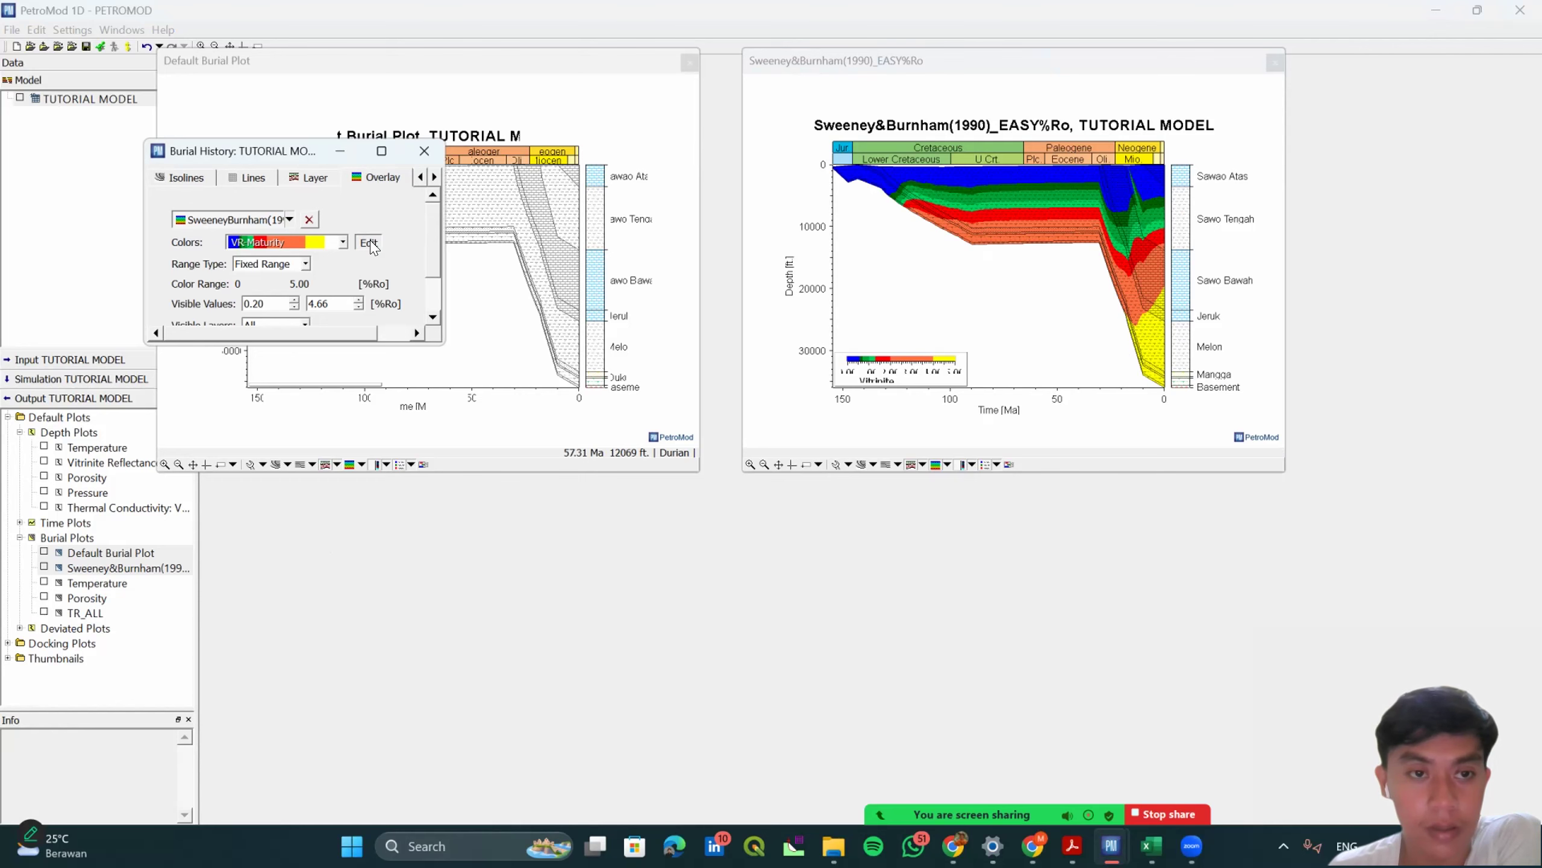
pyautogui.scroll(-1, 876, 504)
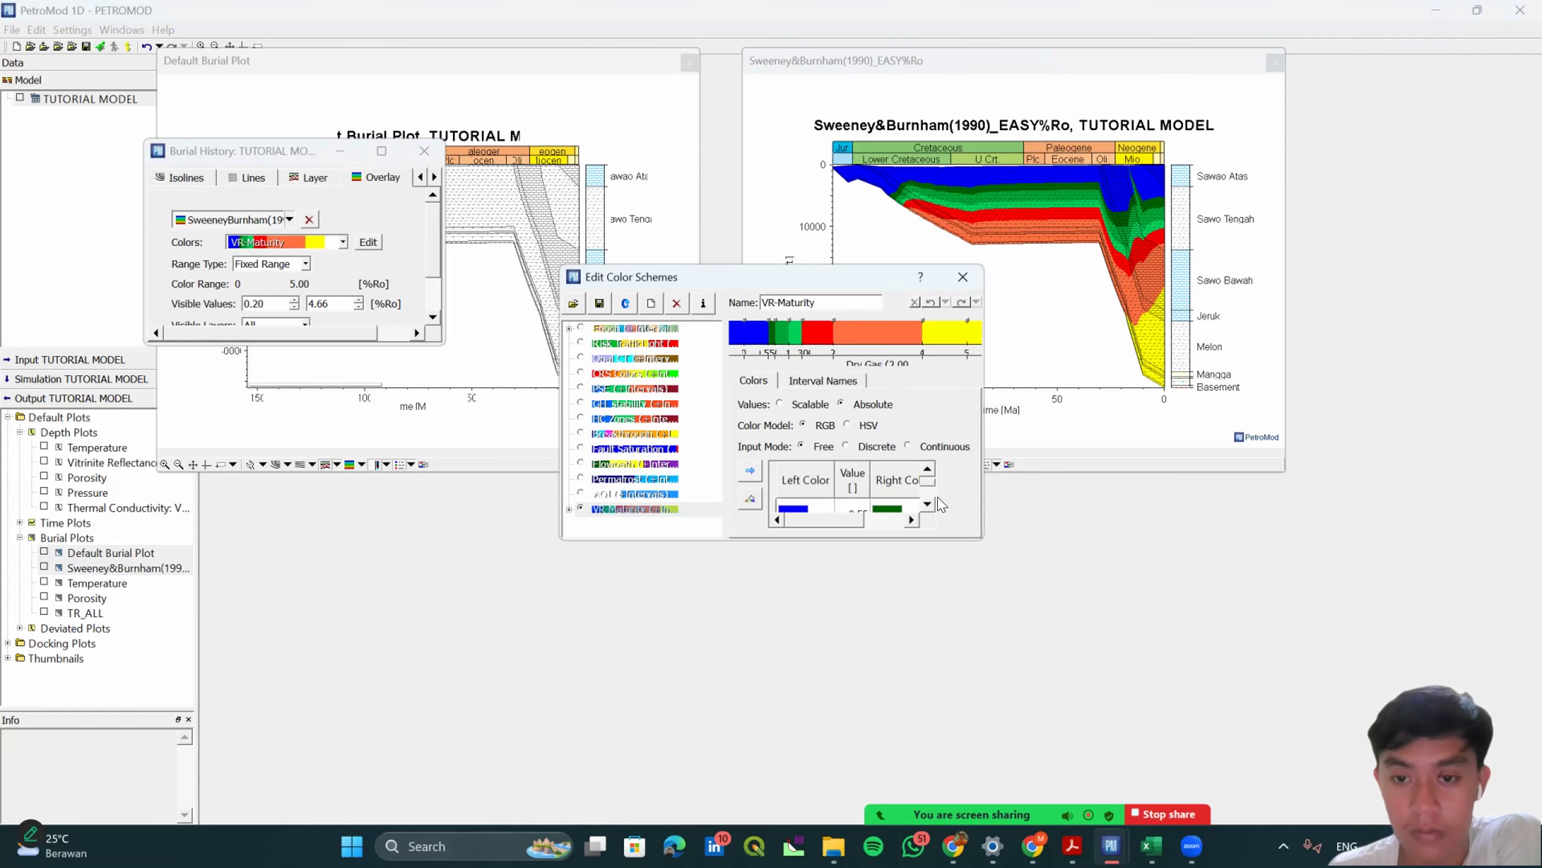
pyautogui.moveTo(604, 539); pyautogui.dragTo(604, 726)
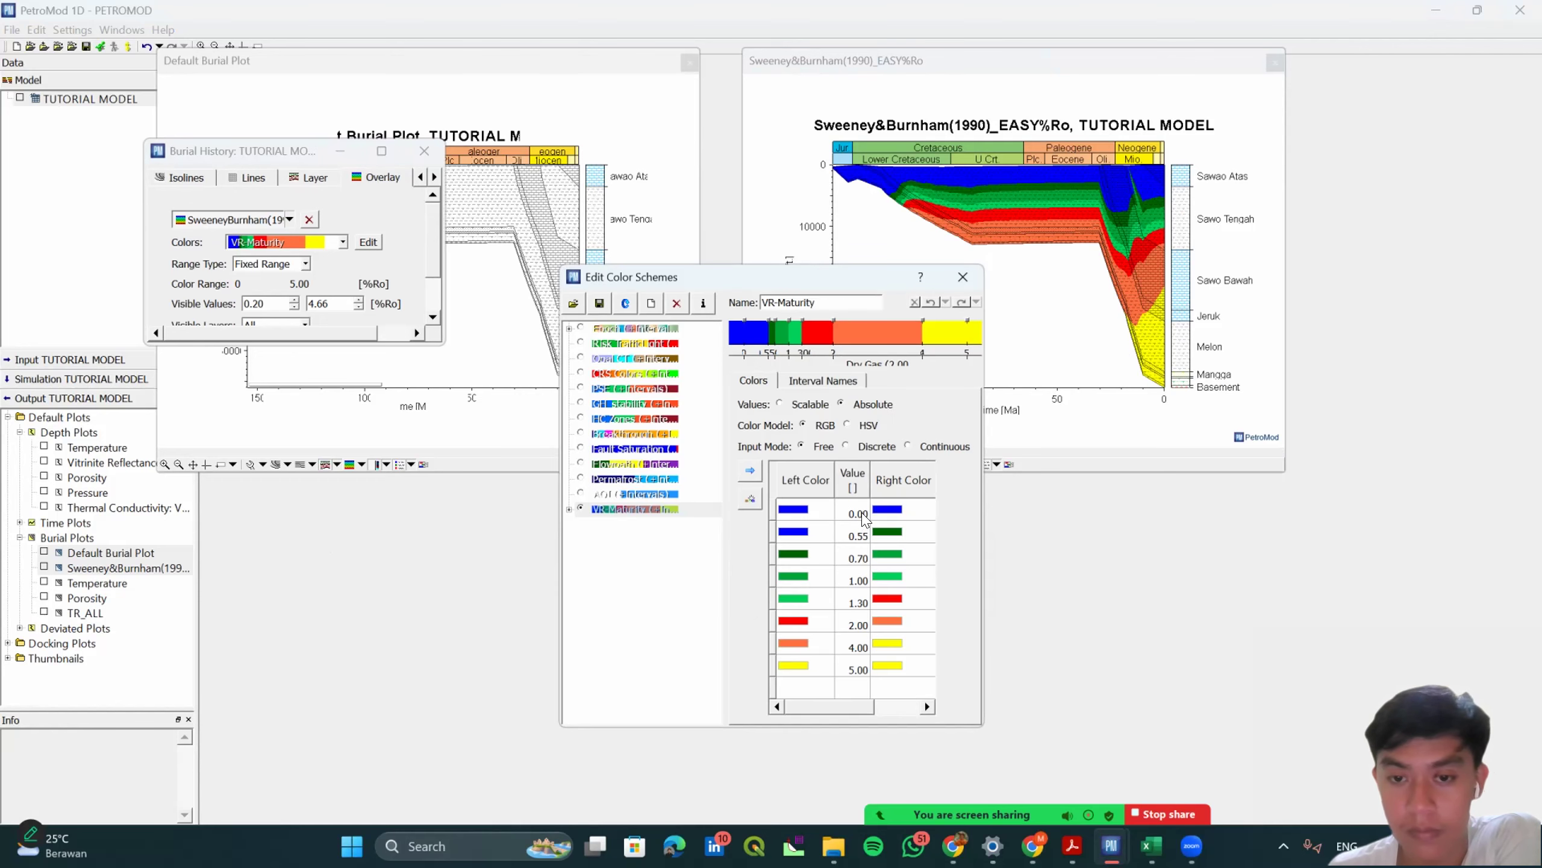
# Set the second to fifth boundary values of the VR-Maturity color scheme to 0.60, 0.65, 0.90 and 1.35.
pyautogui.click(848, 534)
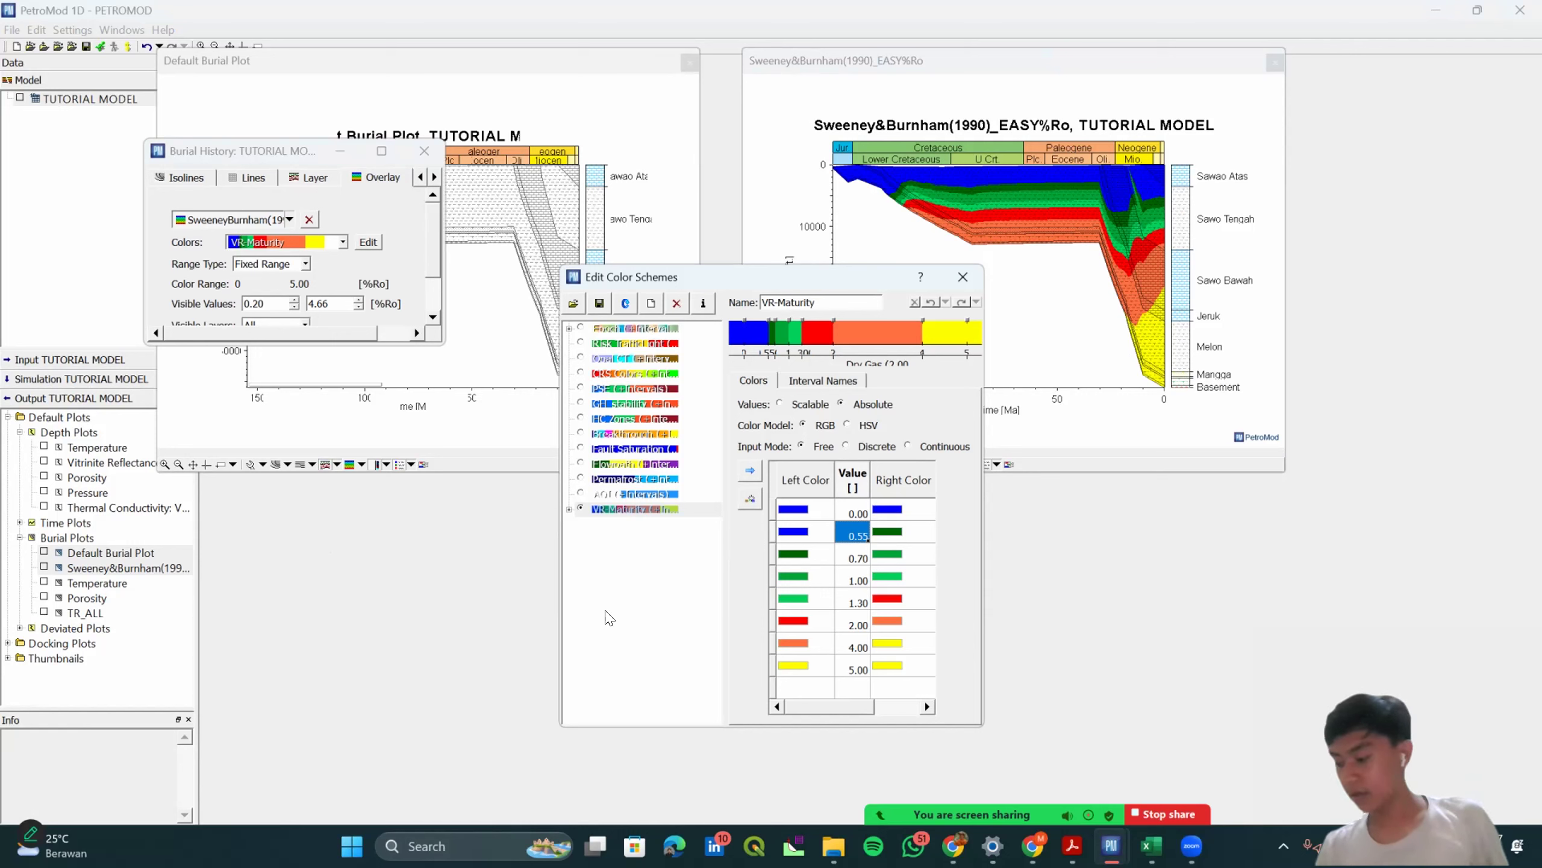
pyautogui.write('0')
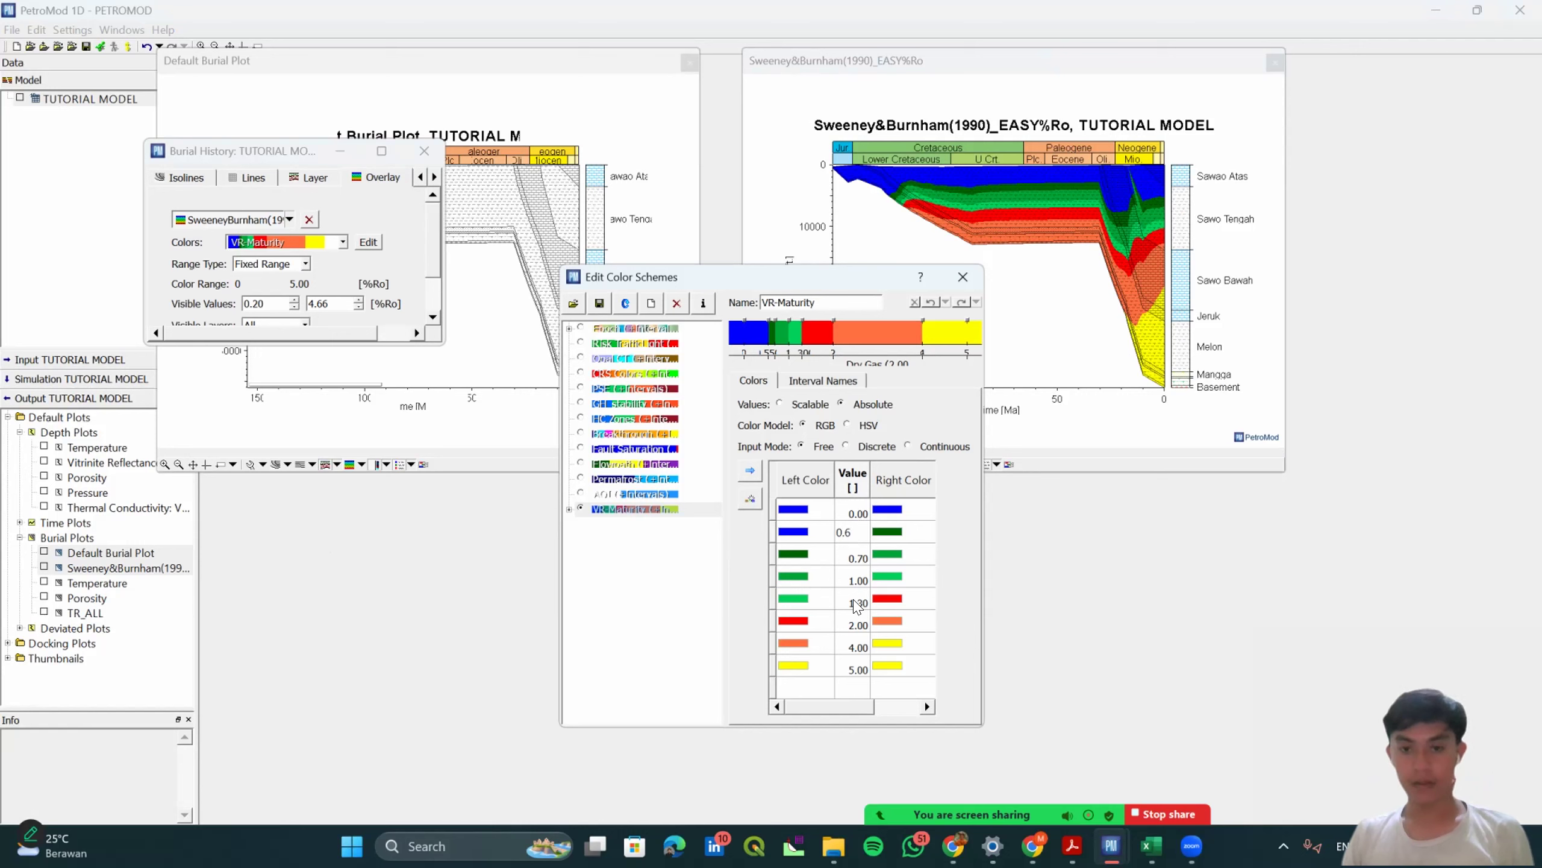
pyautogui.click(861, 555)
pyautogui.write('0.65')
pyautogui.click(868, 582)
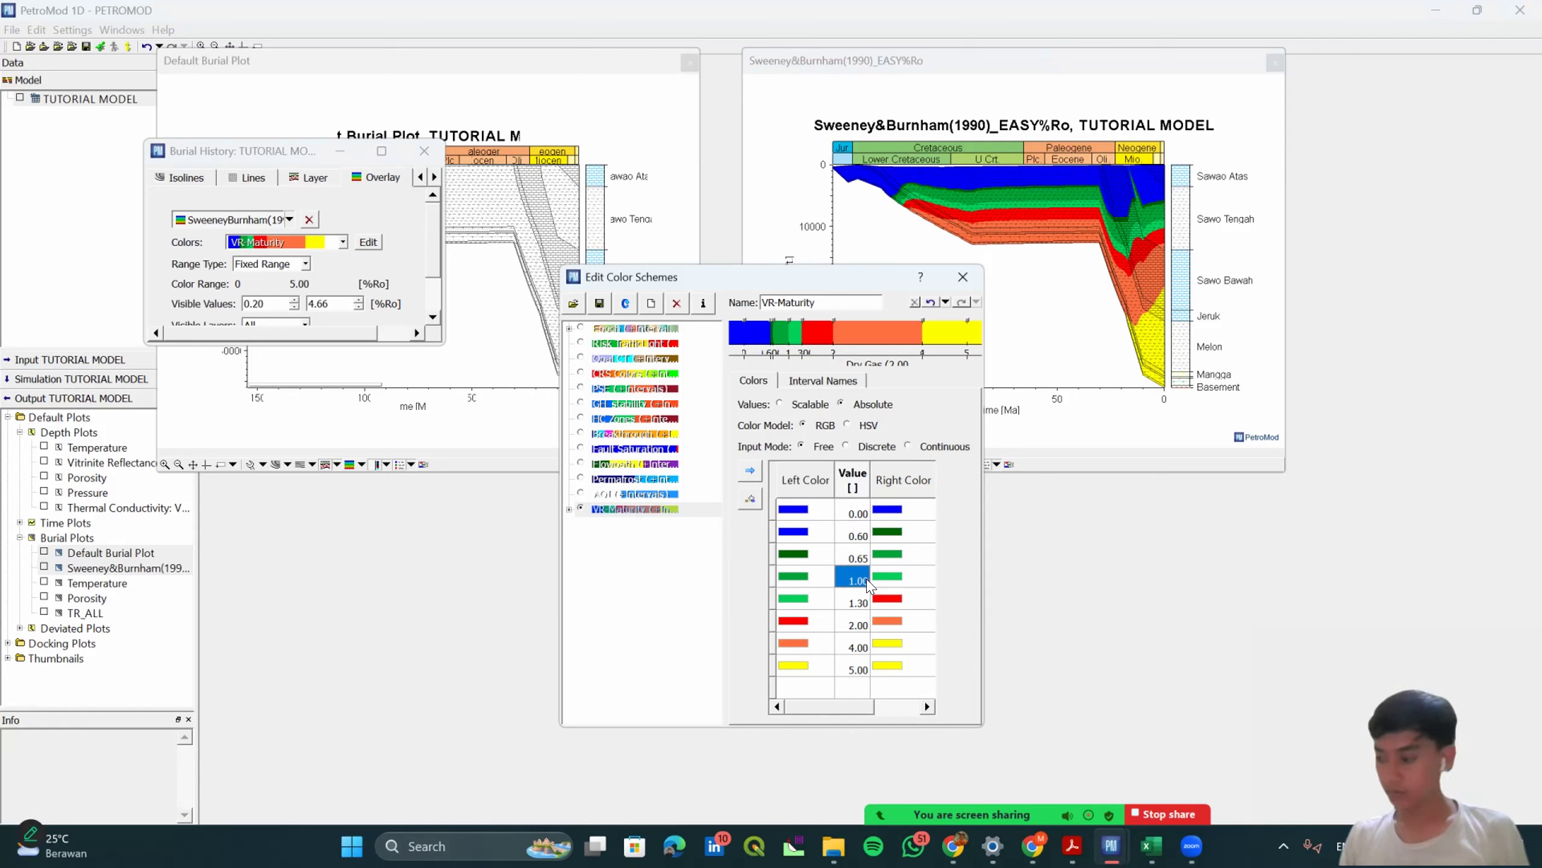
pyautogui.write('0.9')
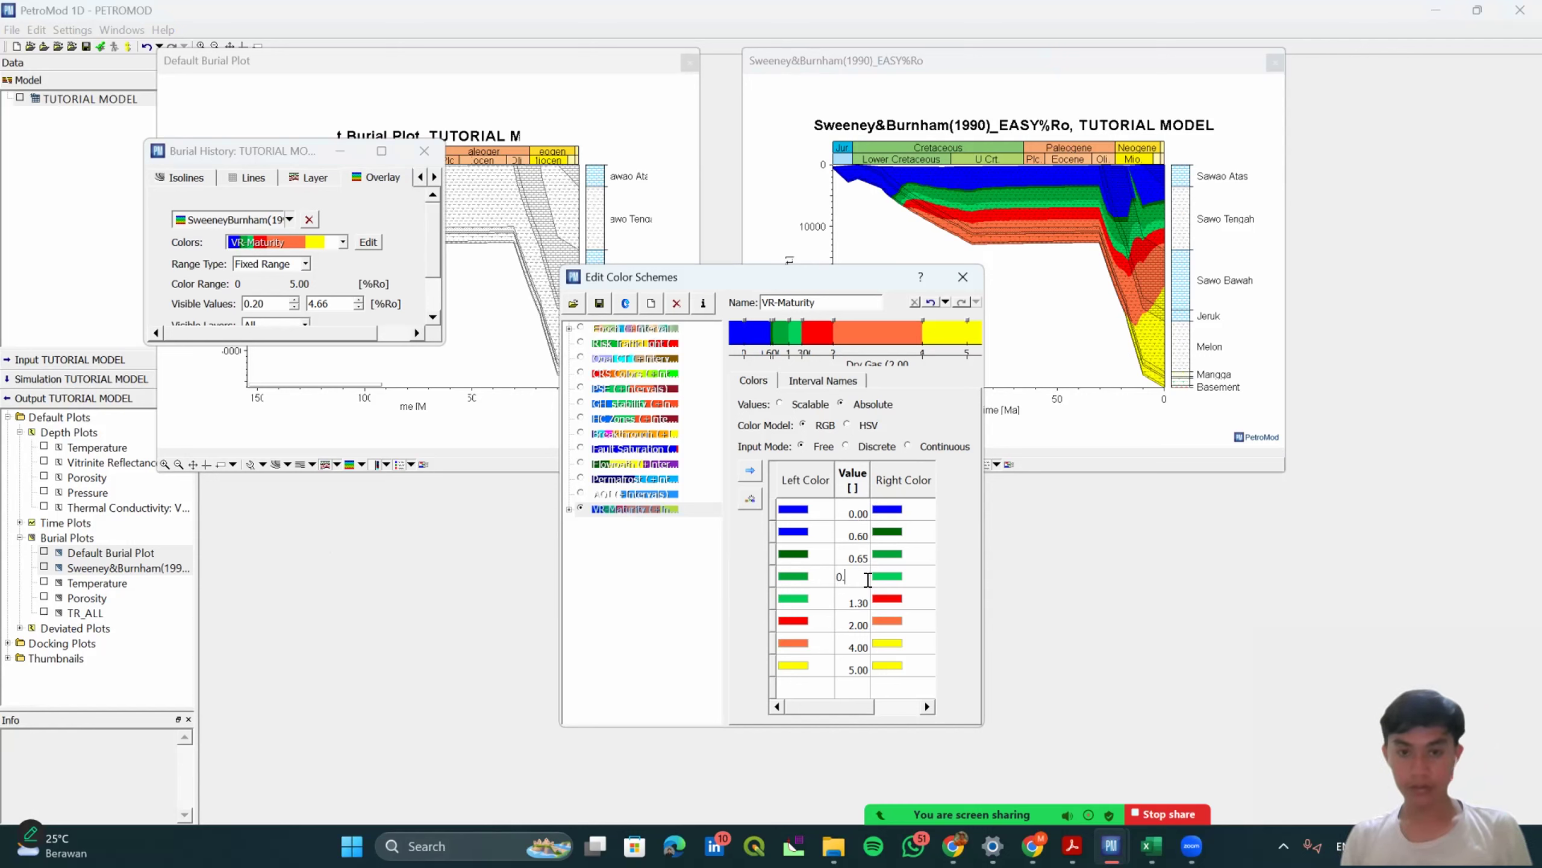
pyautogui.click(862, 601)
pyautogui.write('1.')
pyautogui.write('1')
pyautogui.write('.35')
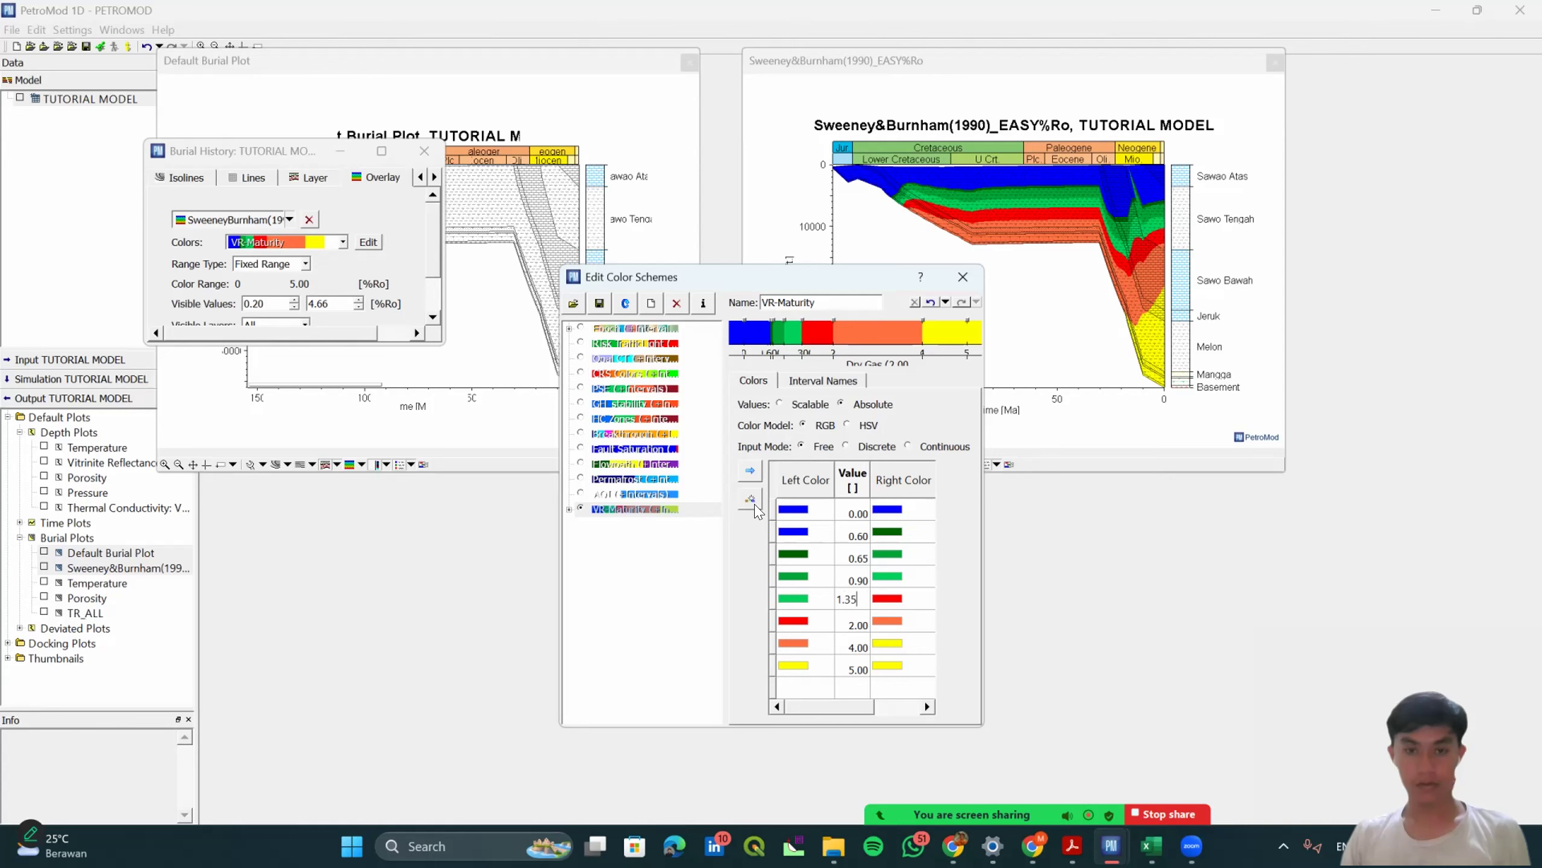
# Save the color schemes to an XML file in the project's def\colors folder and close the color scheme editor.
pyautogui.click(599, 303)
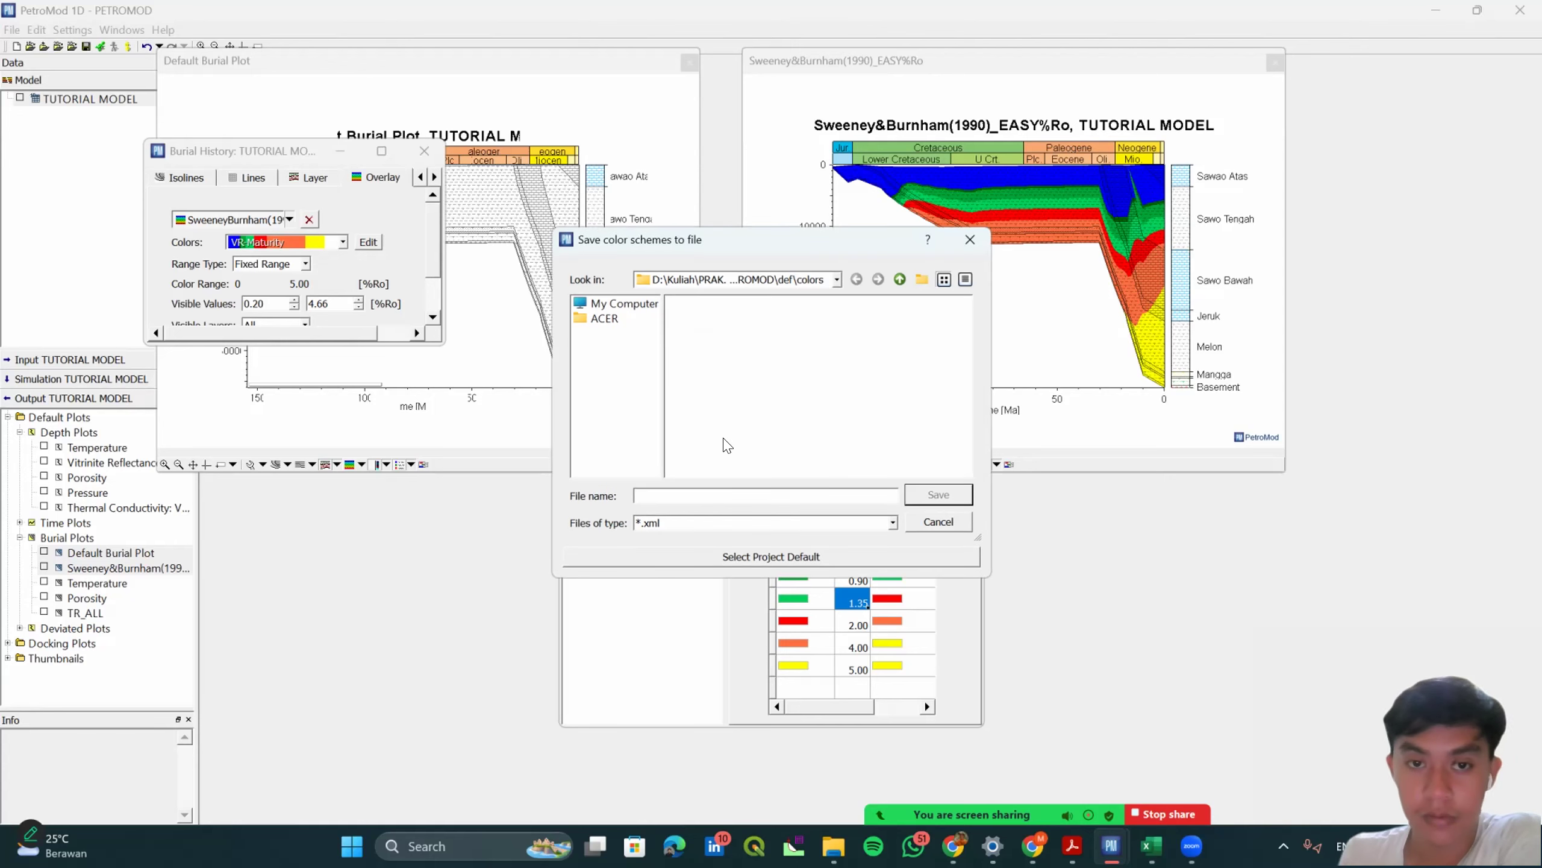
pyautogui.click(744, 284)
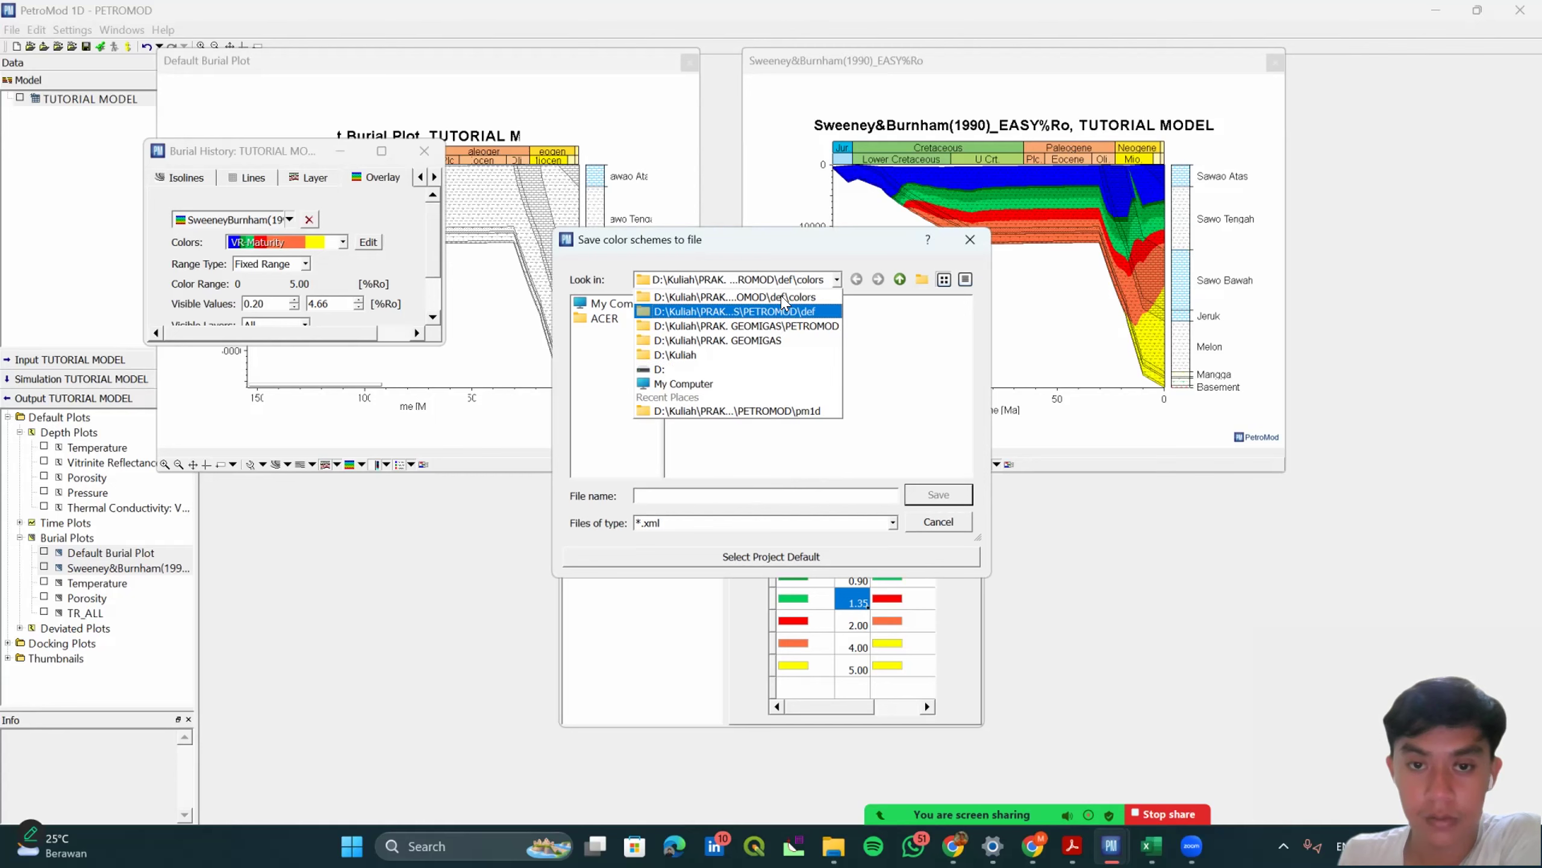
pyautogui.click(786, 302)
pyautogui.click(811, 495)
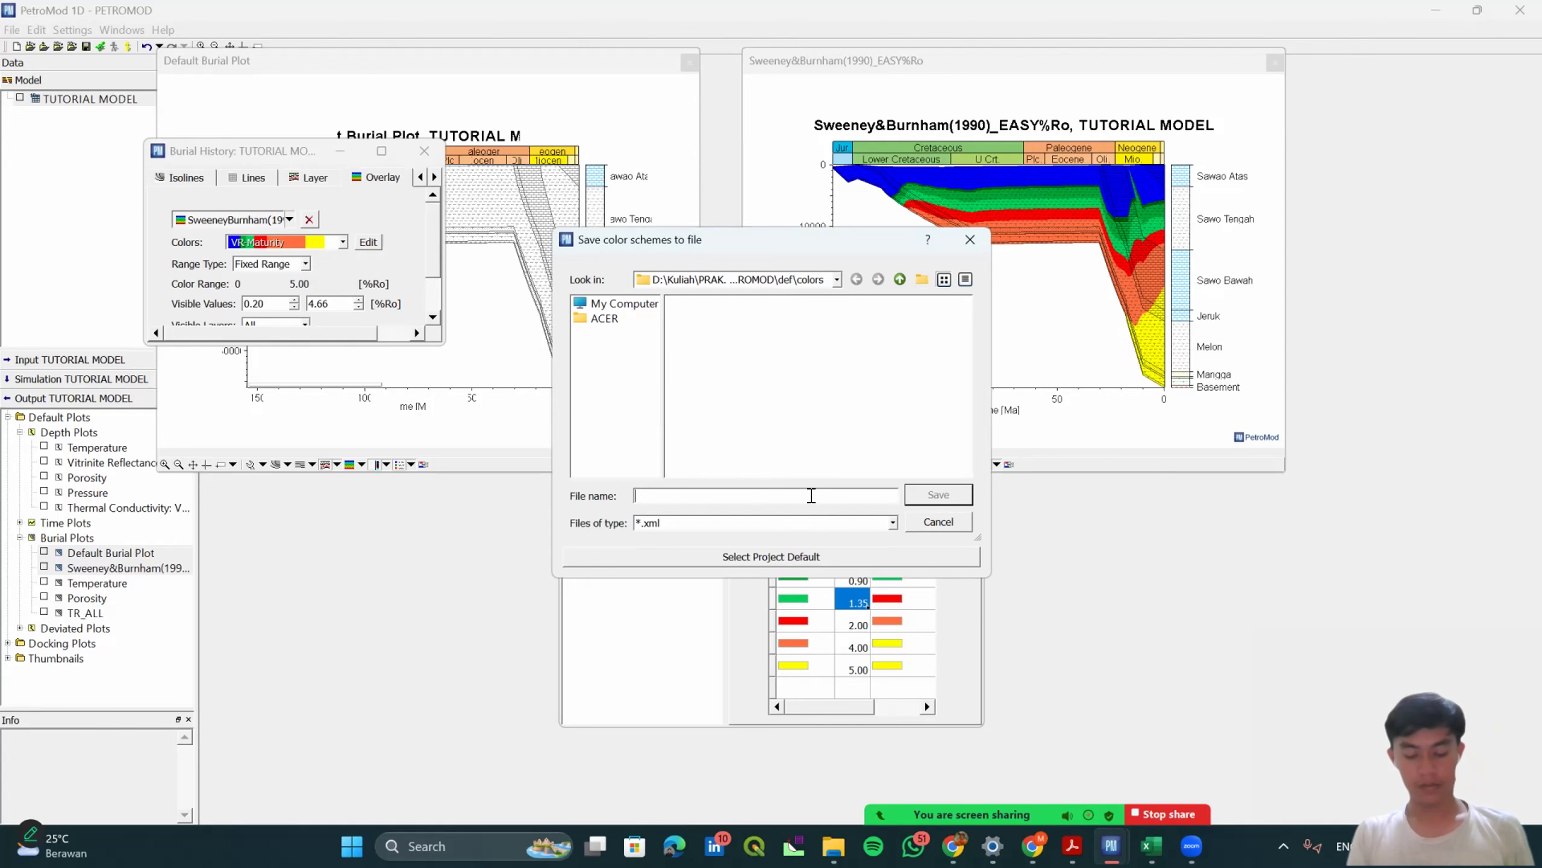
pyautogui.write('Sabtu')
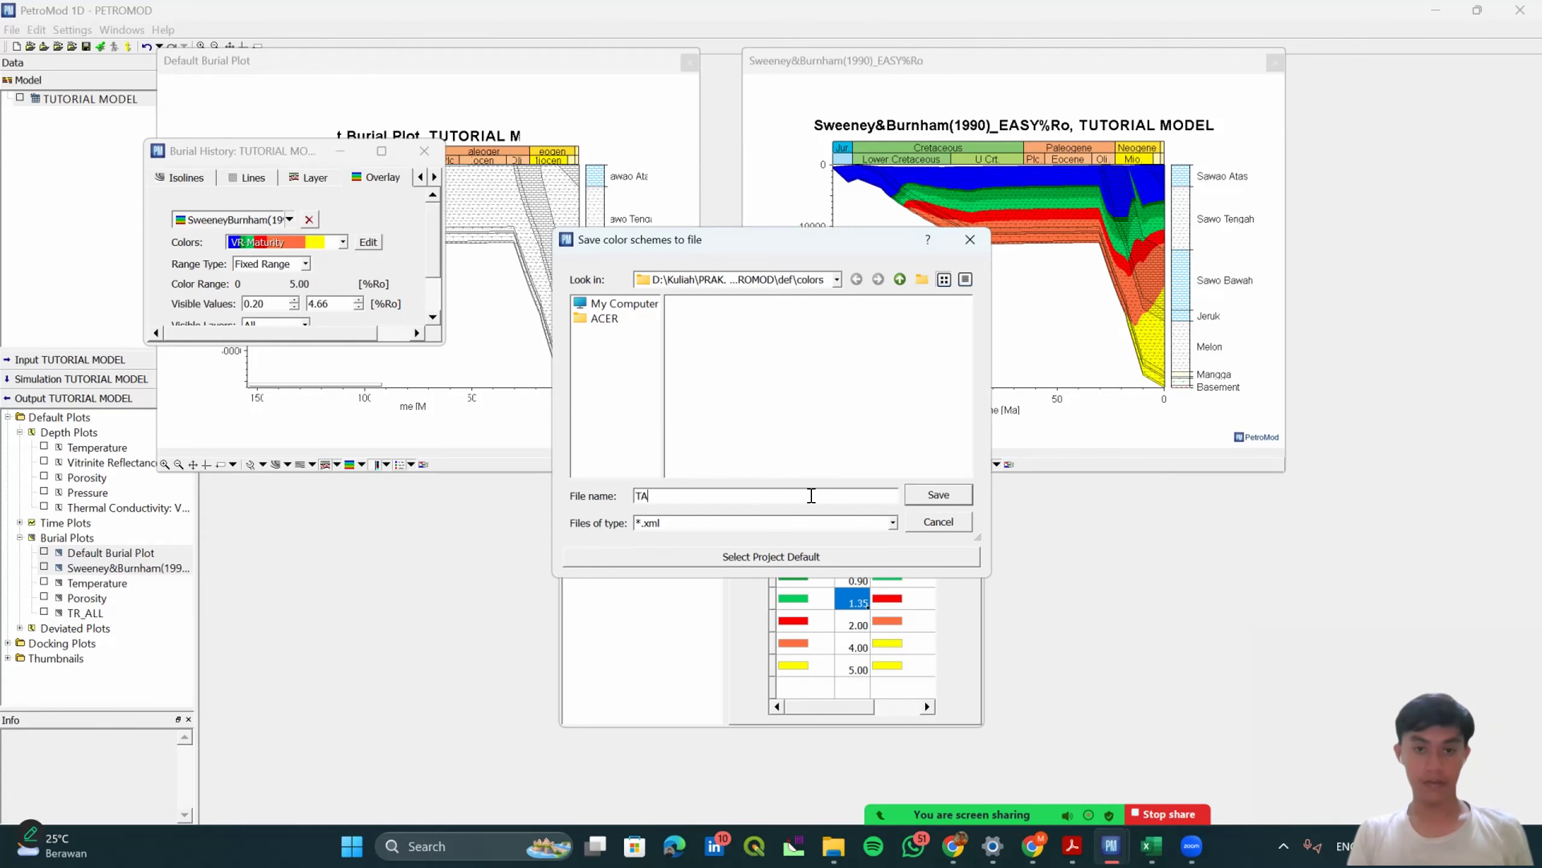
pyautogui.press('Return')
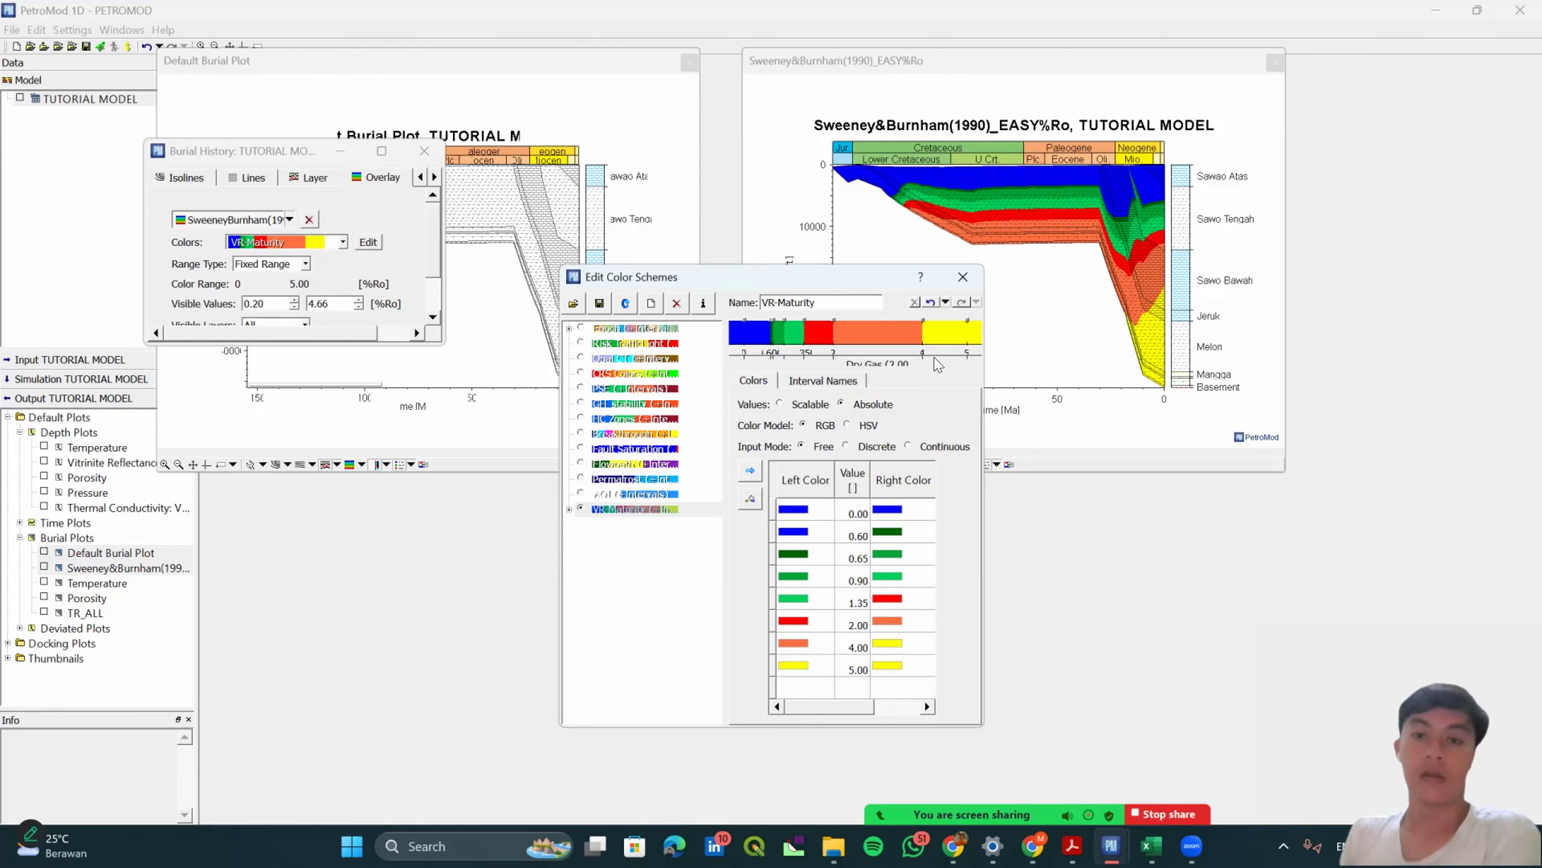
pyautogui.click(962, 277)
# Reopen the VR-Maturity color scheme to check its boundary values against the plot, and close the overlay options.
pyautogui.click(365, 243)
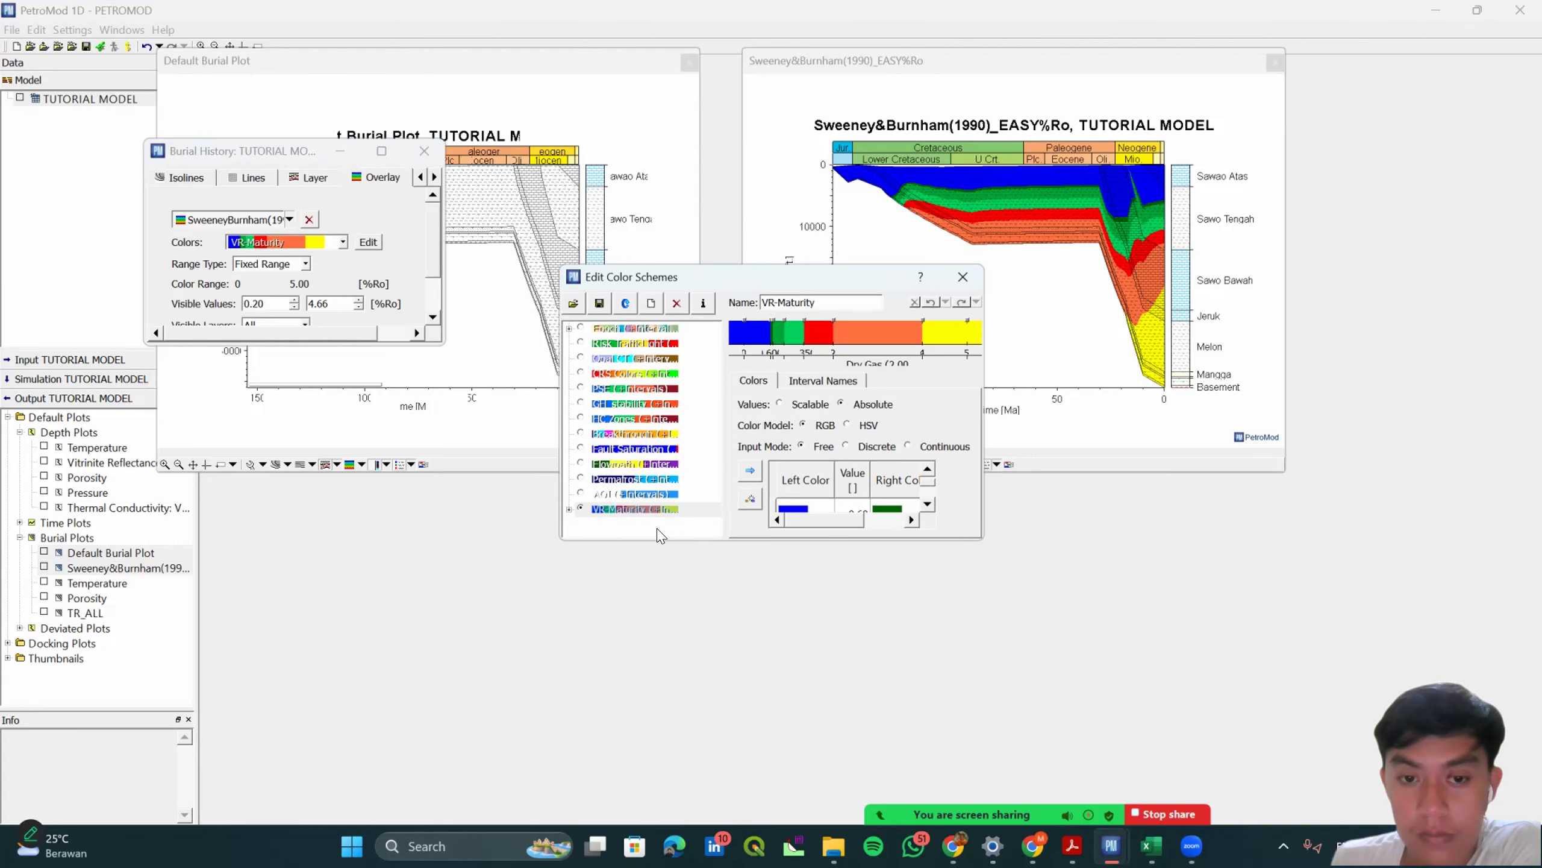
pyautogui.moveTo(661, 538); pyautogui.dragTo(661, 655)
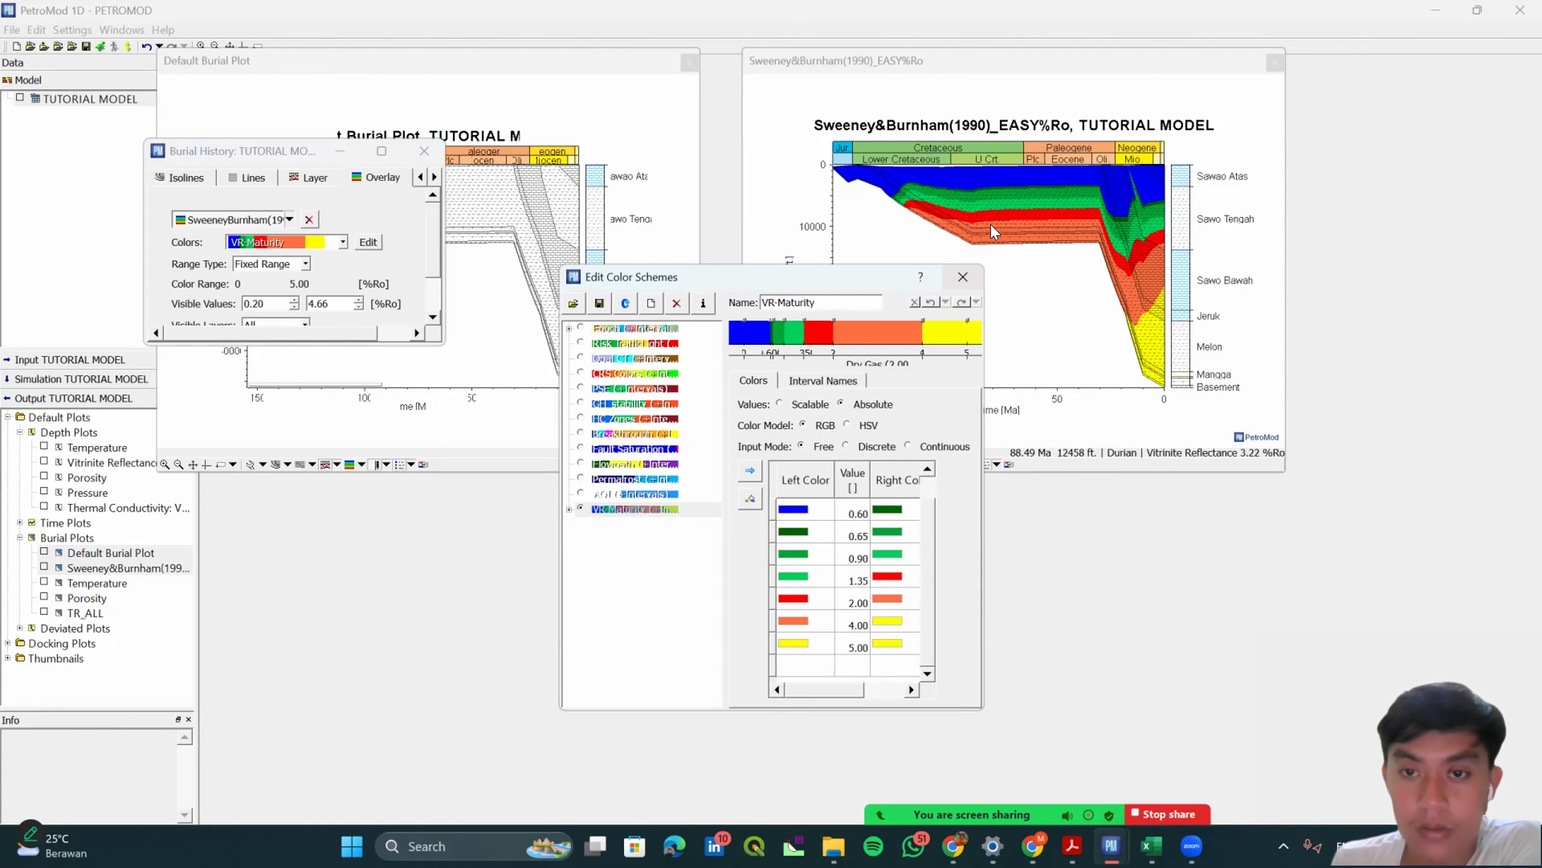
pyautogui.click(962, 276)
pyautogui.click(425, 155)
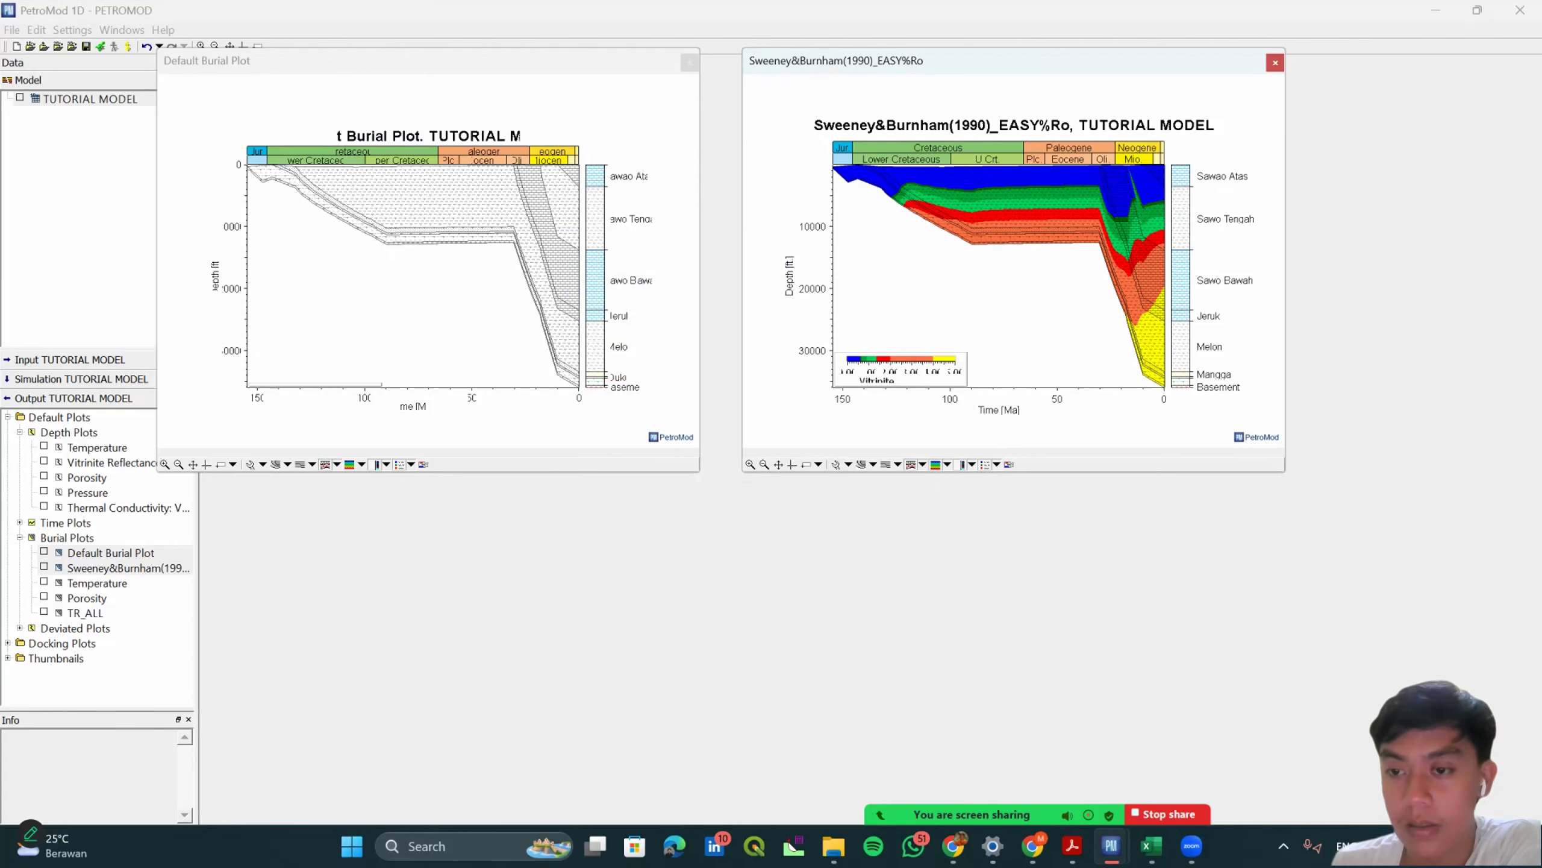
# Enlarge the Sweeney&Burnham(1990)_EASY%Ro burial history plot window.
pyautogui.moveTo(1278, 476); pyautogui.dragTo(1498, 701)
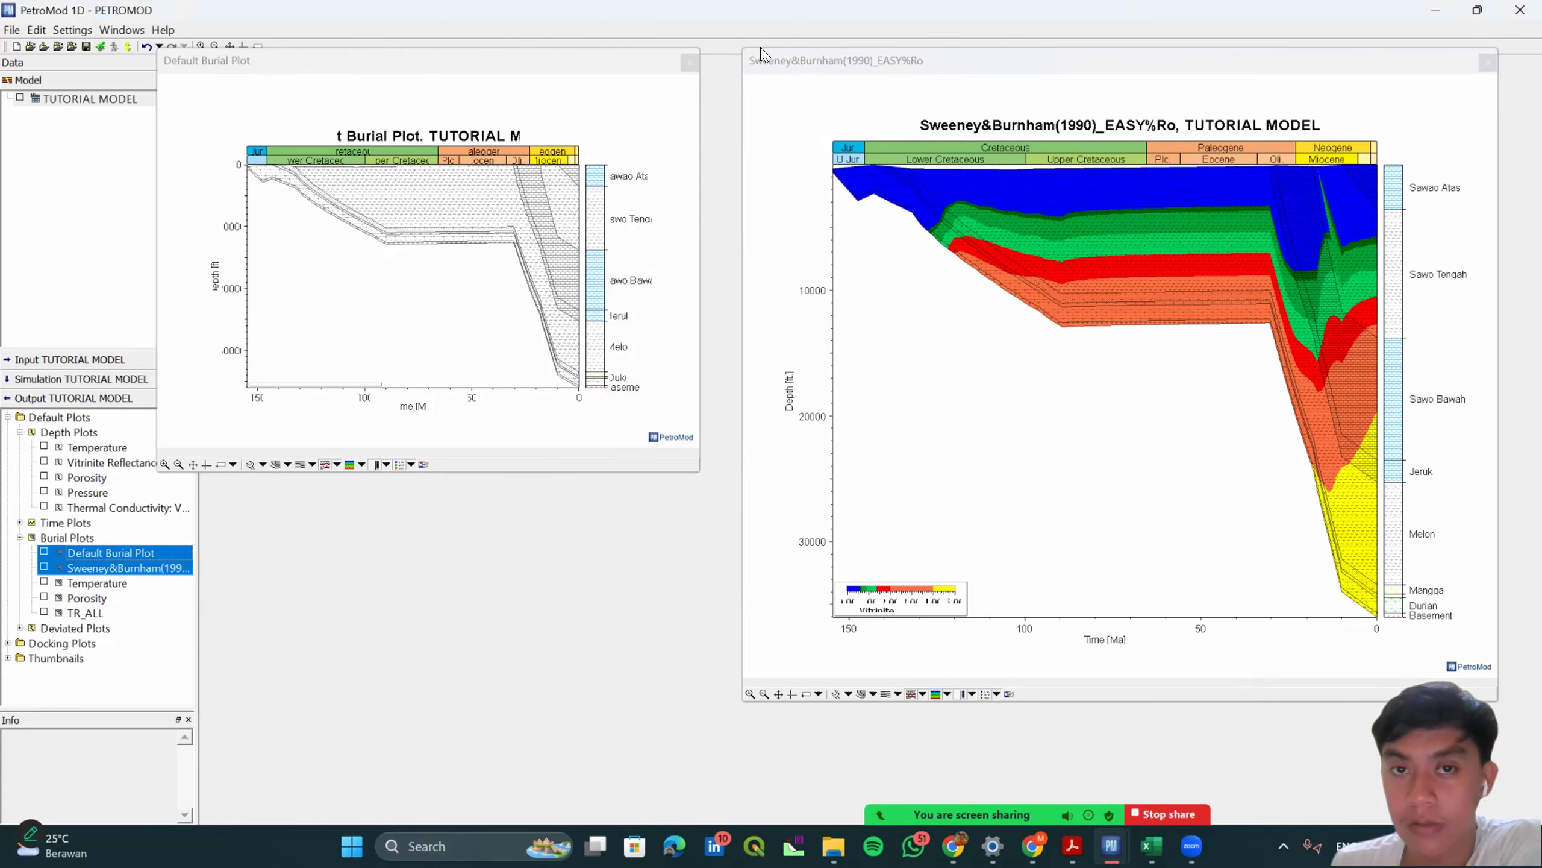
pyautogui.moveTo(760, 46); pyautogui.dragTo(640, 64)
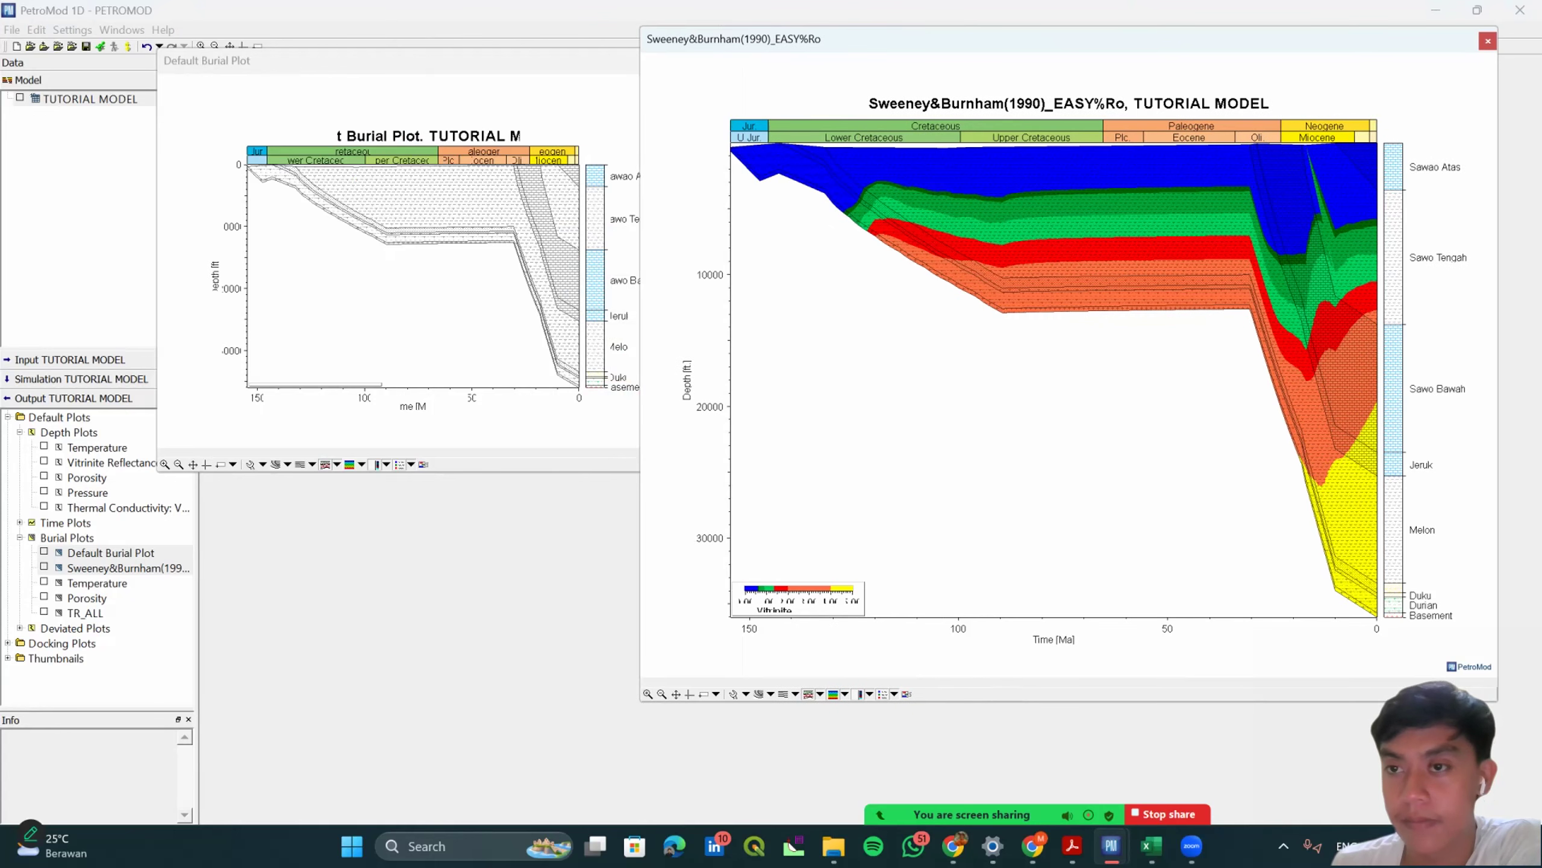